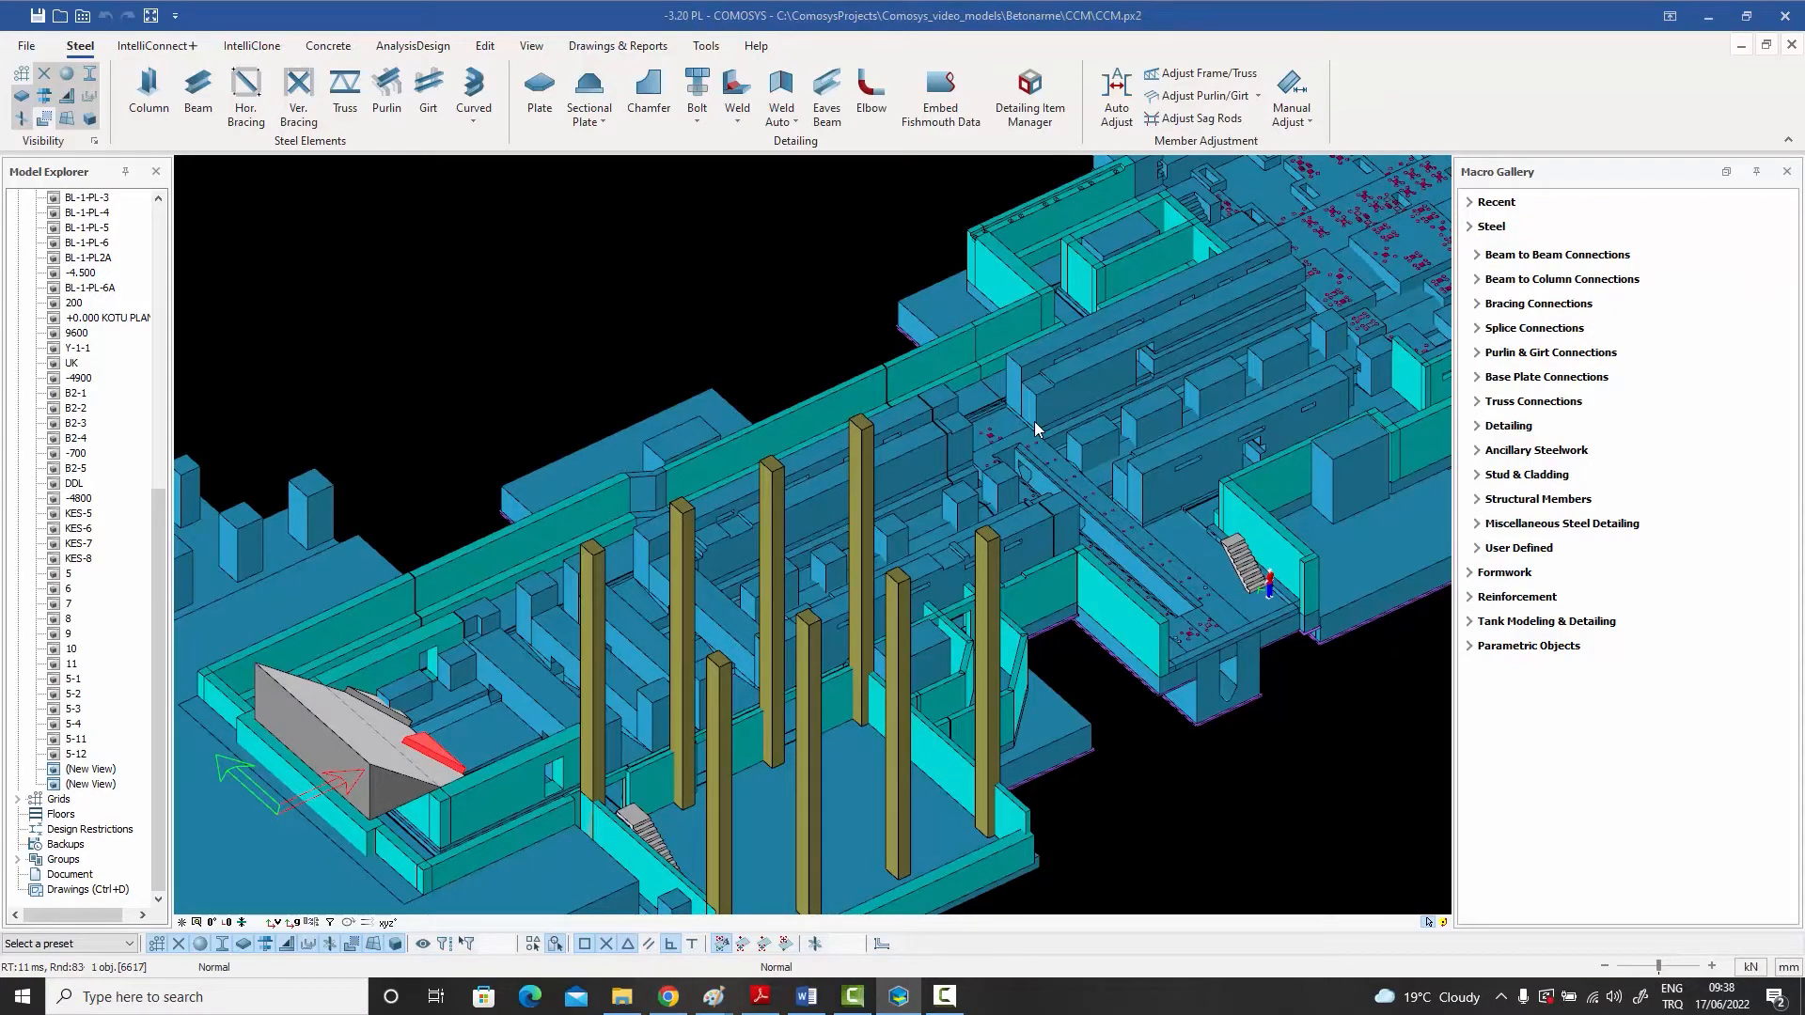
middle_drag(1119, 395, 1015, 423)
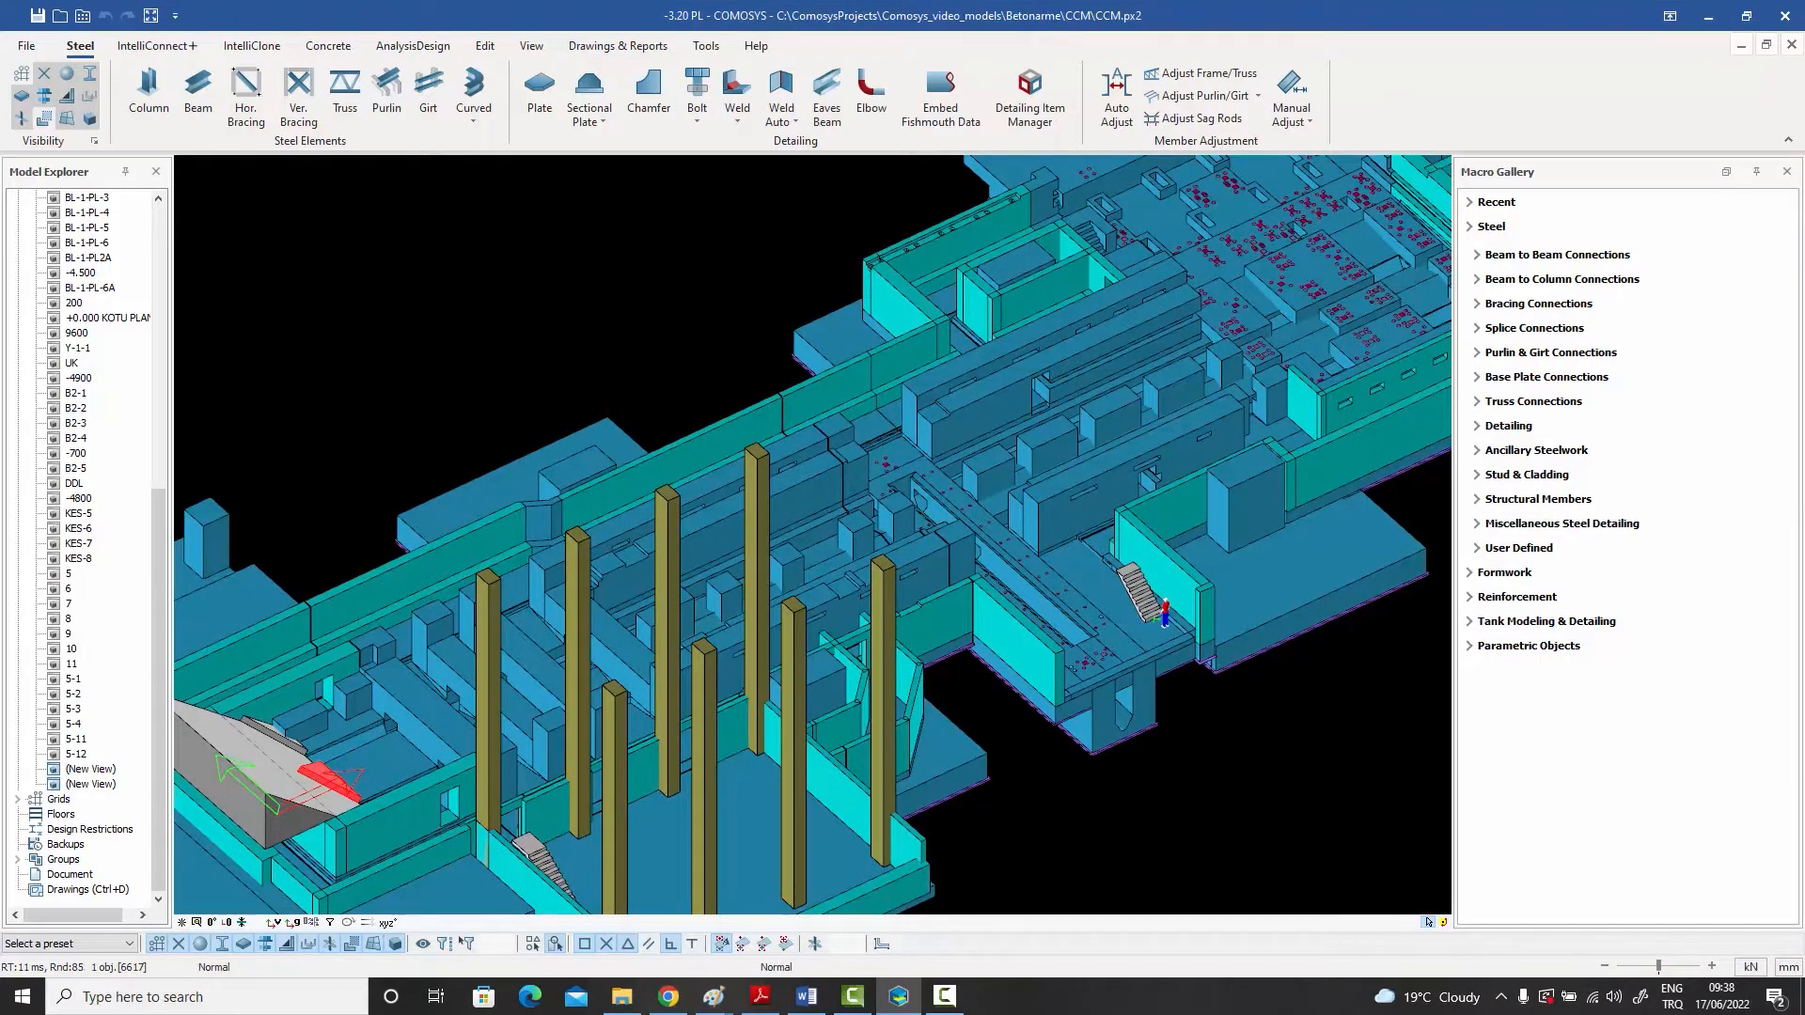
mouse_move(1008, 442)
middle_down()
mouse_move(814, 483)
mouse_move(770, 531)
mouse_move(1001, 466)
middle_up()
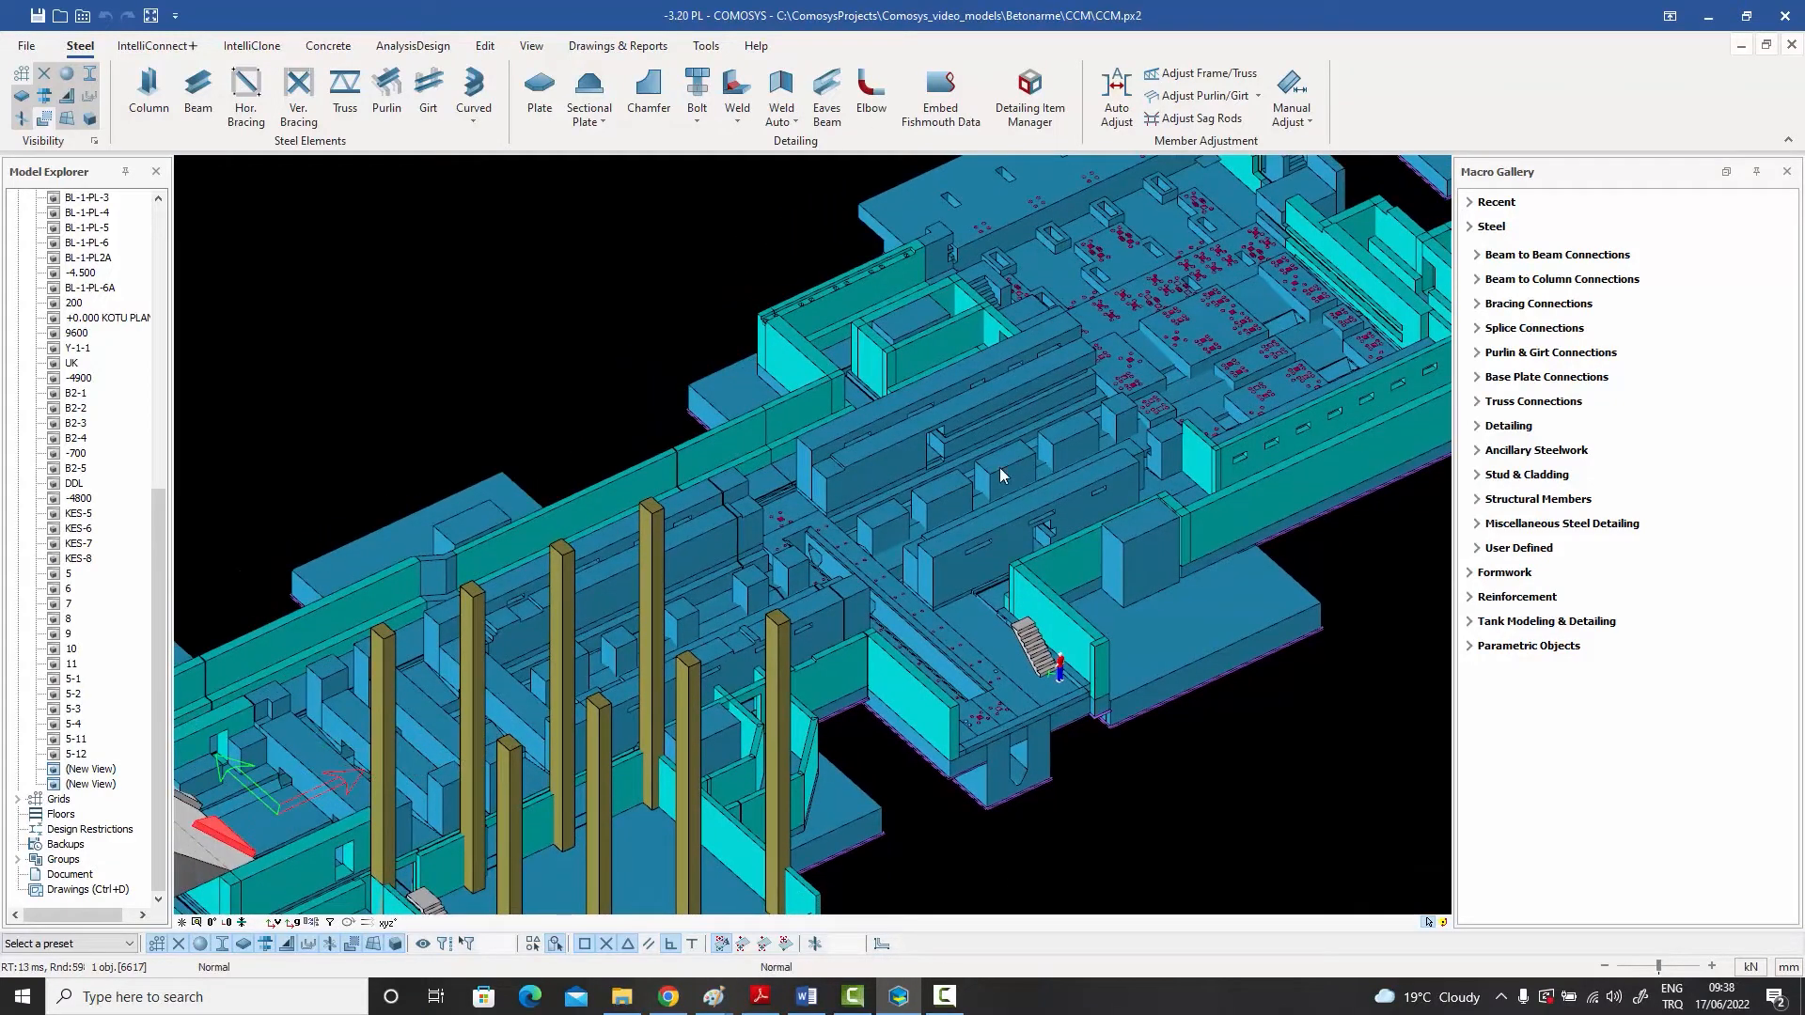
middle_drag(876, 507, 1097, 401)
middle_drag(978, 469, 1034, 433)
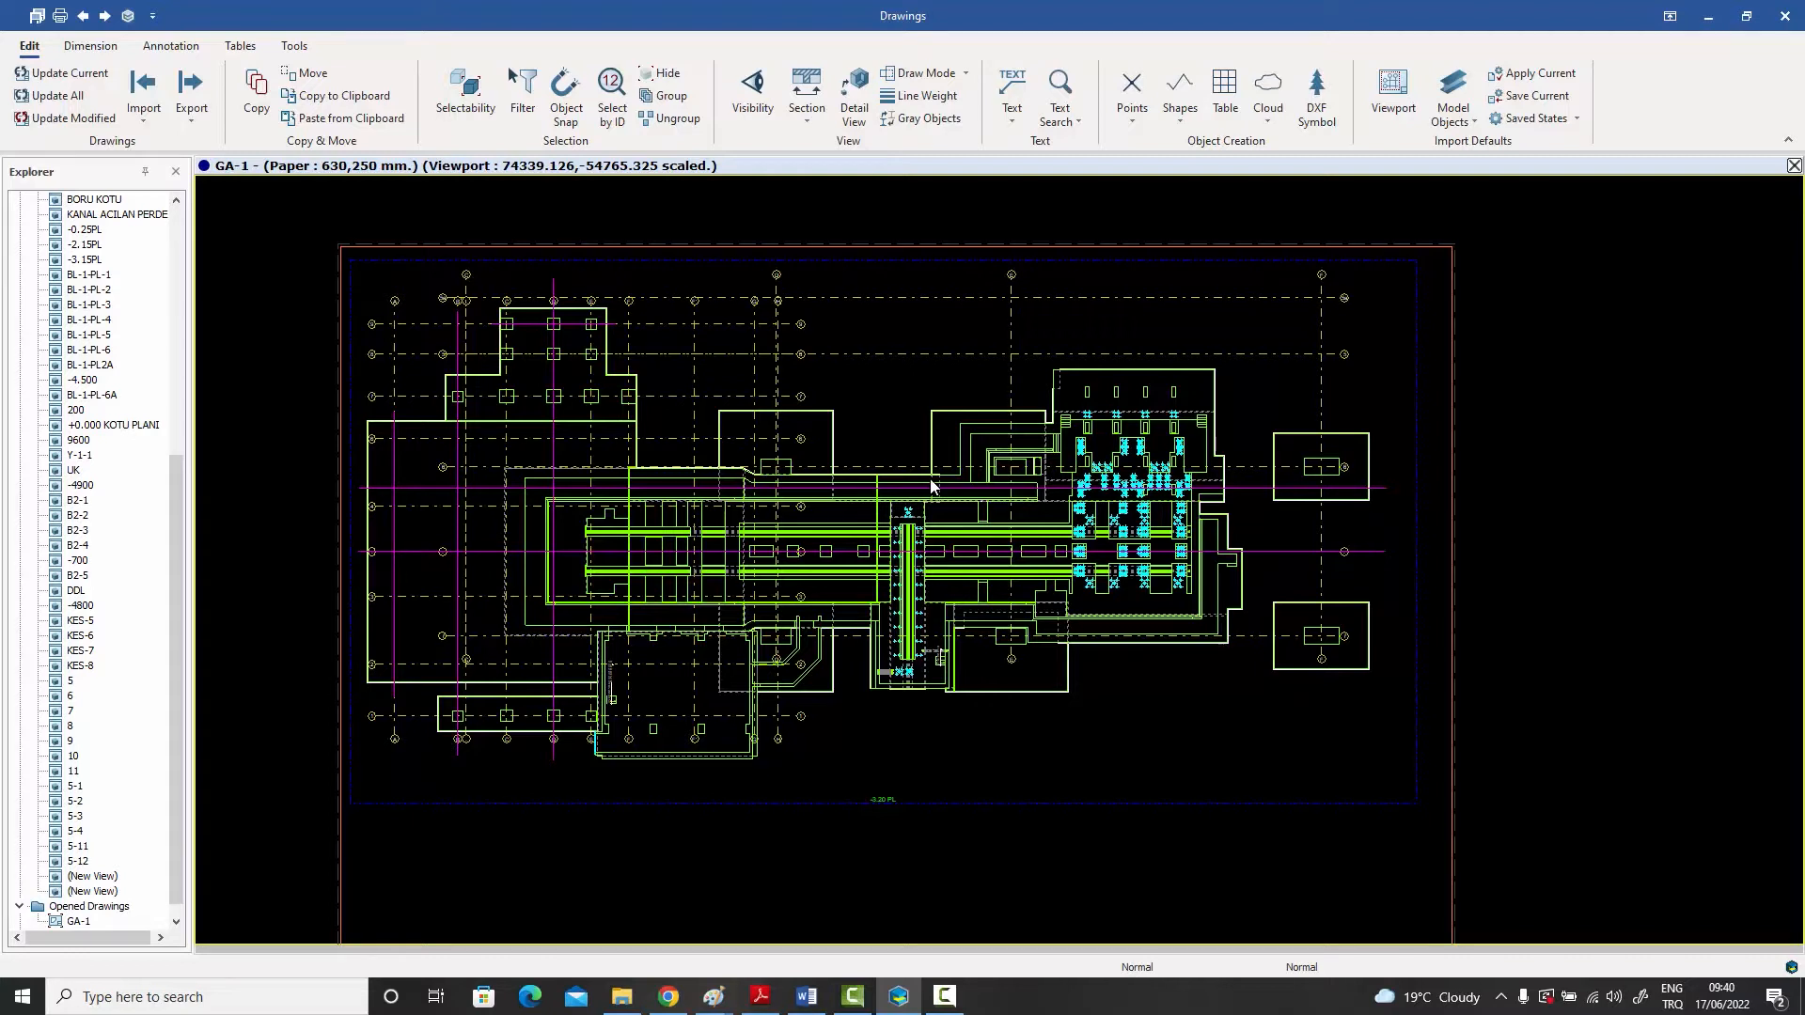
middle_drag(933, 482, 963, 471)
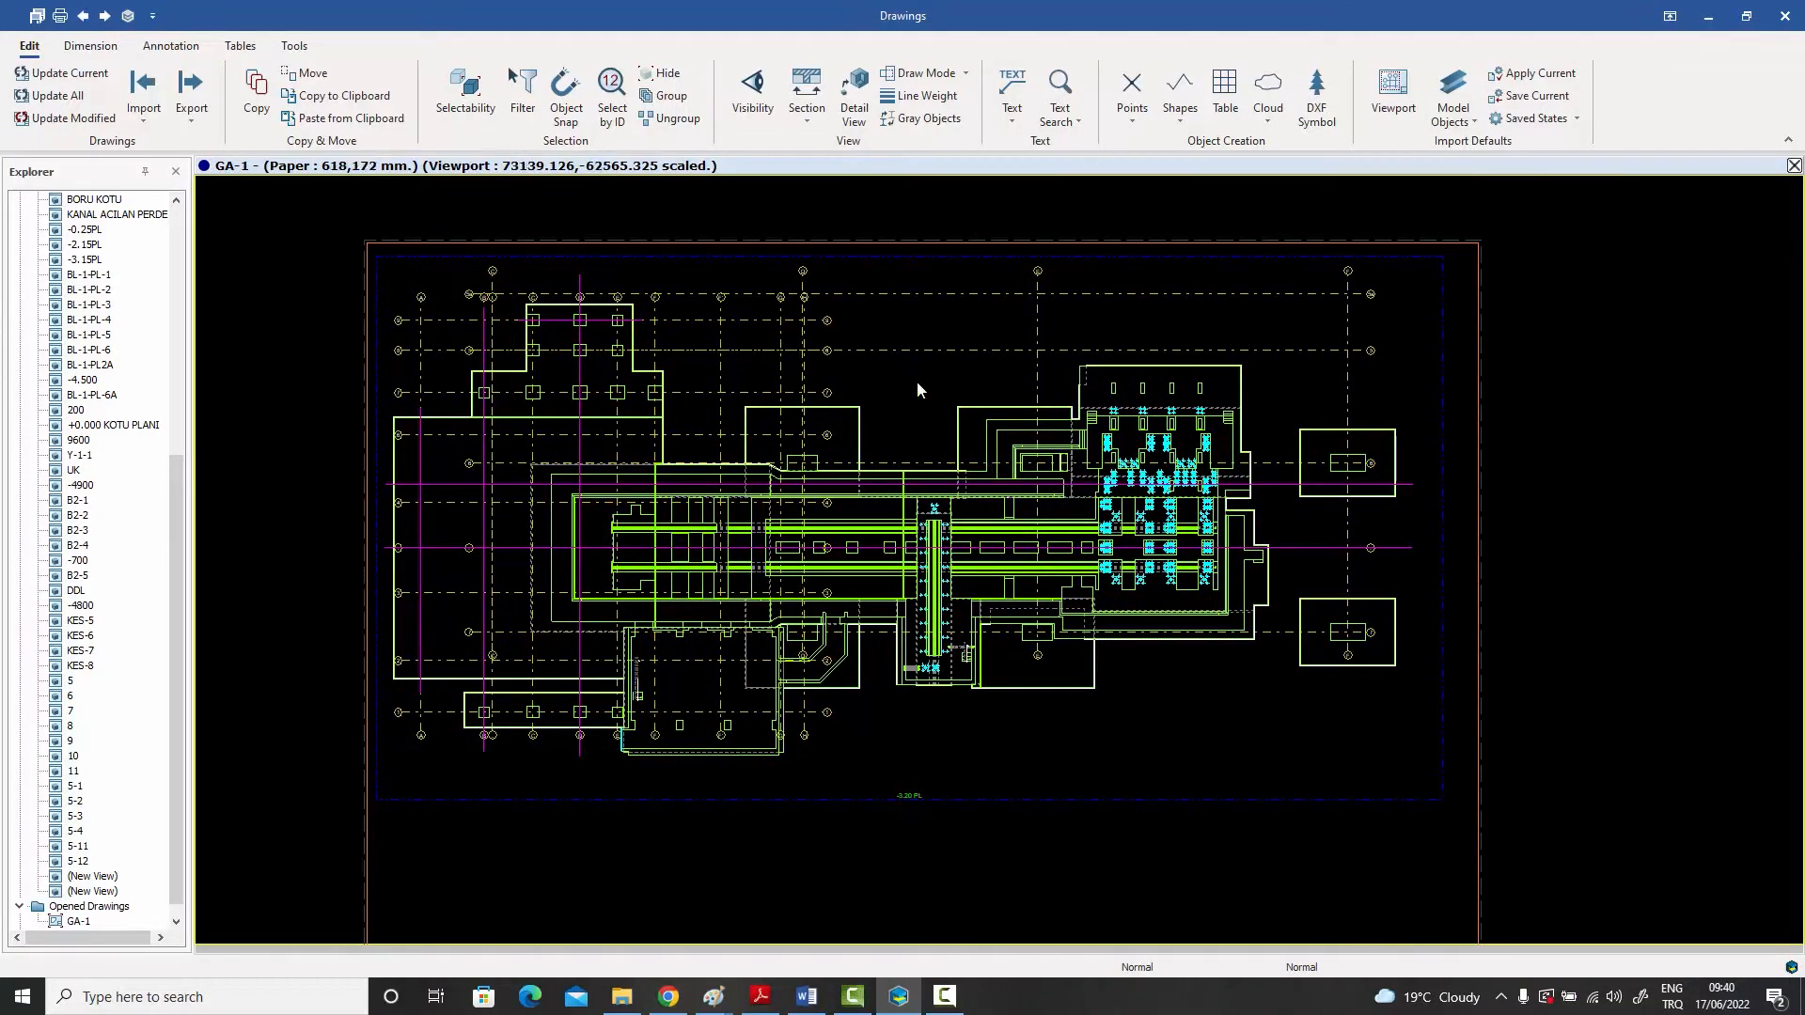
- Review the available dimensioning, point, shape and revision cloud creation tools for the GA-1 drawing
click(91, 47)
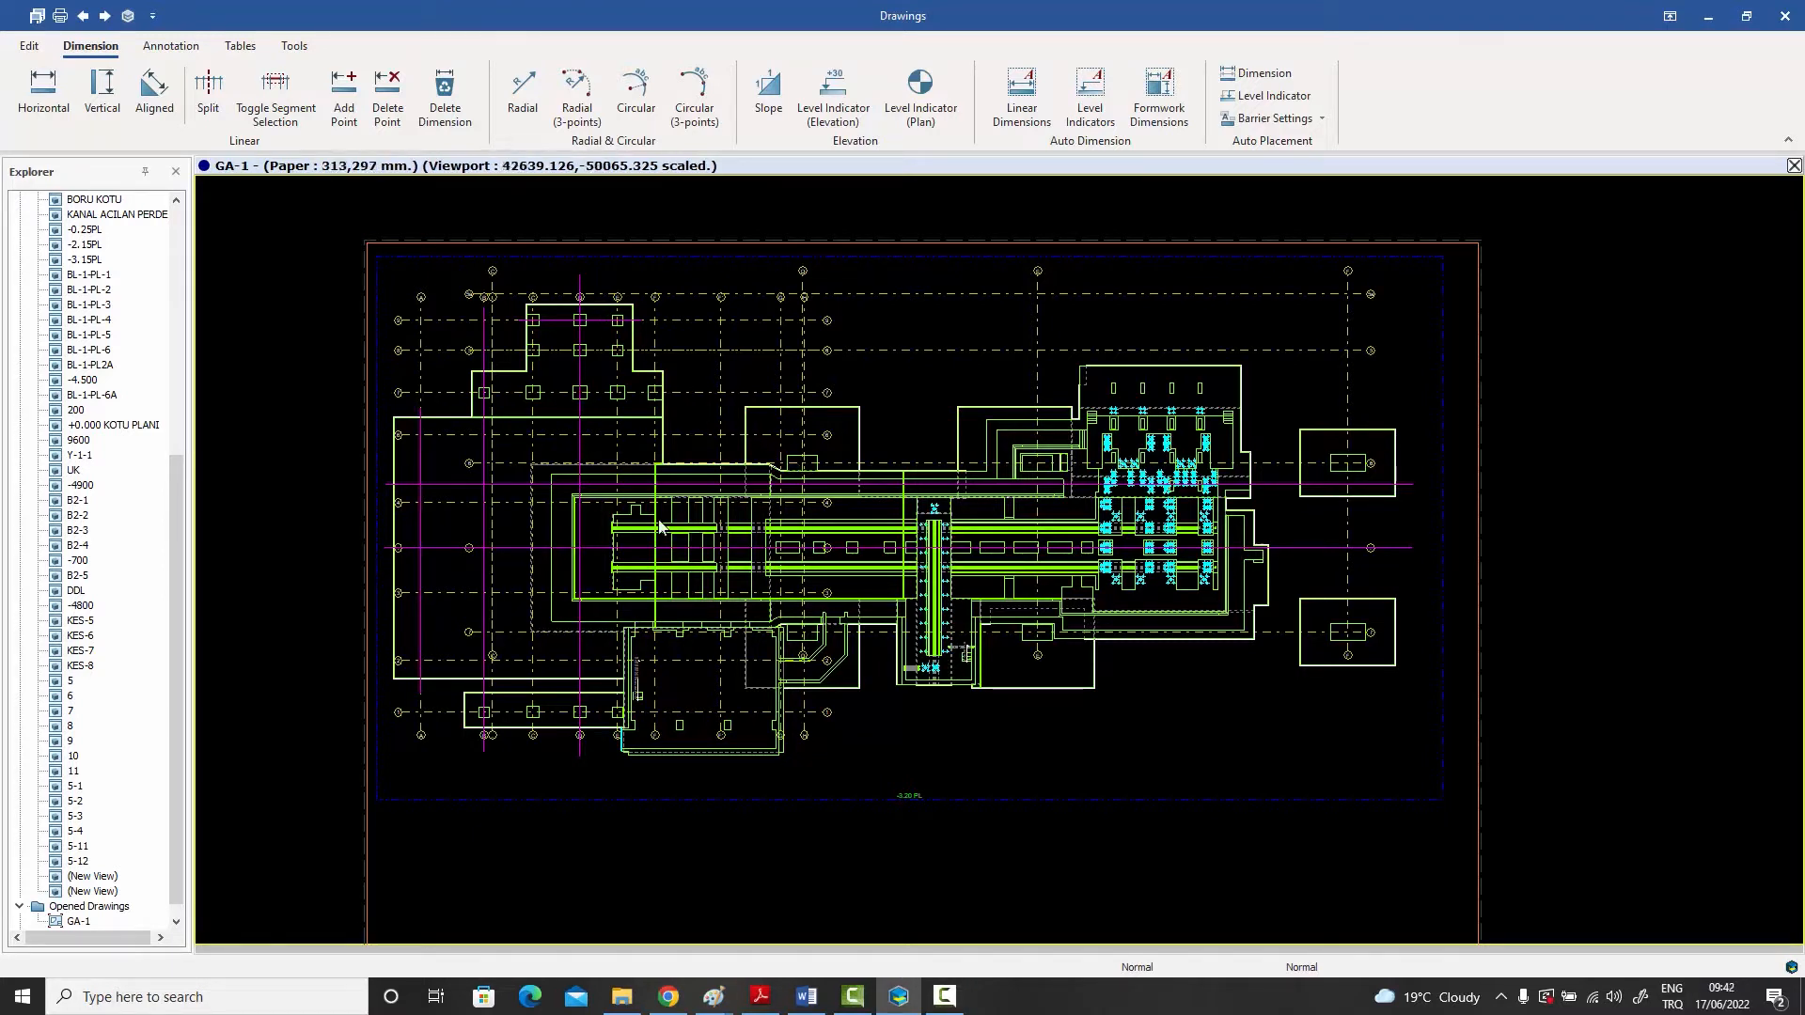
click(37, 49)
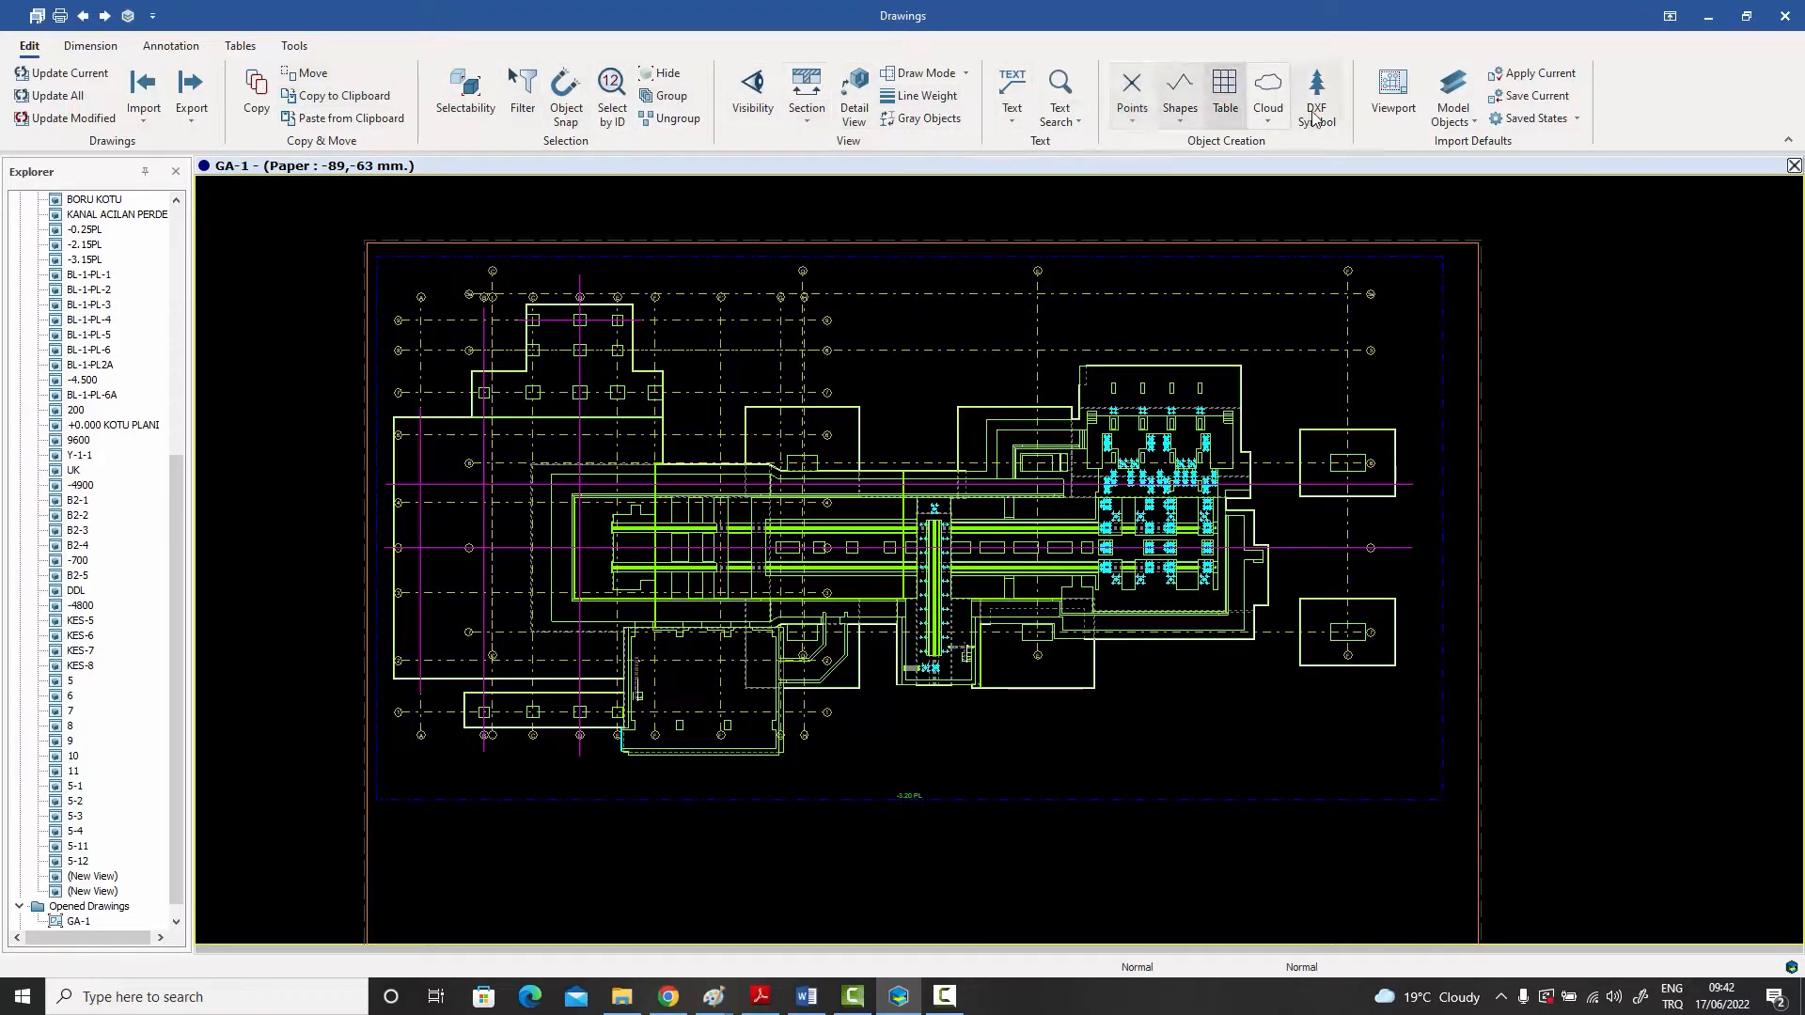
click(1133, 104)
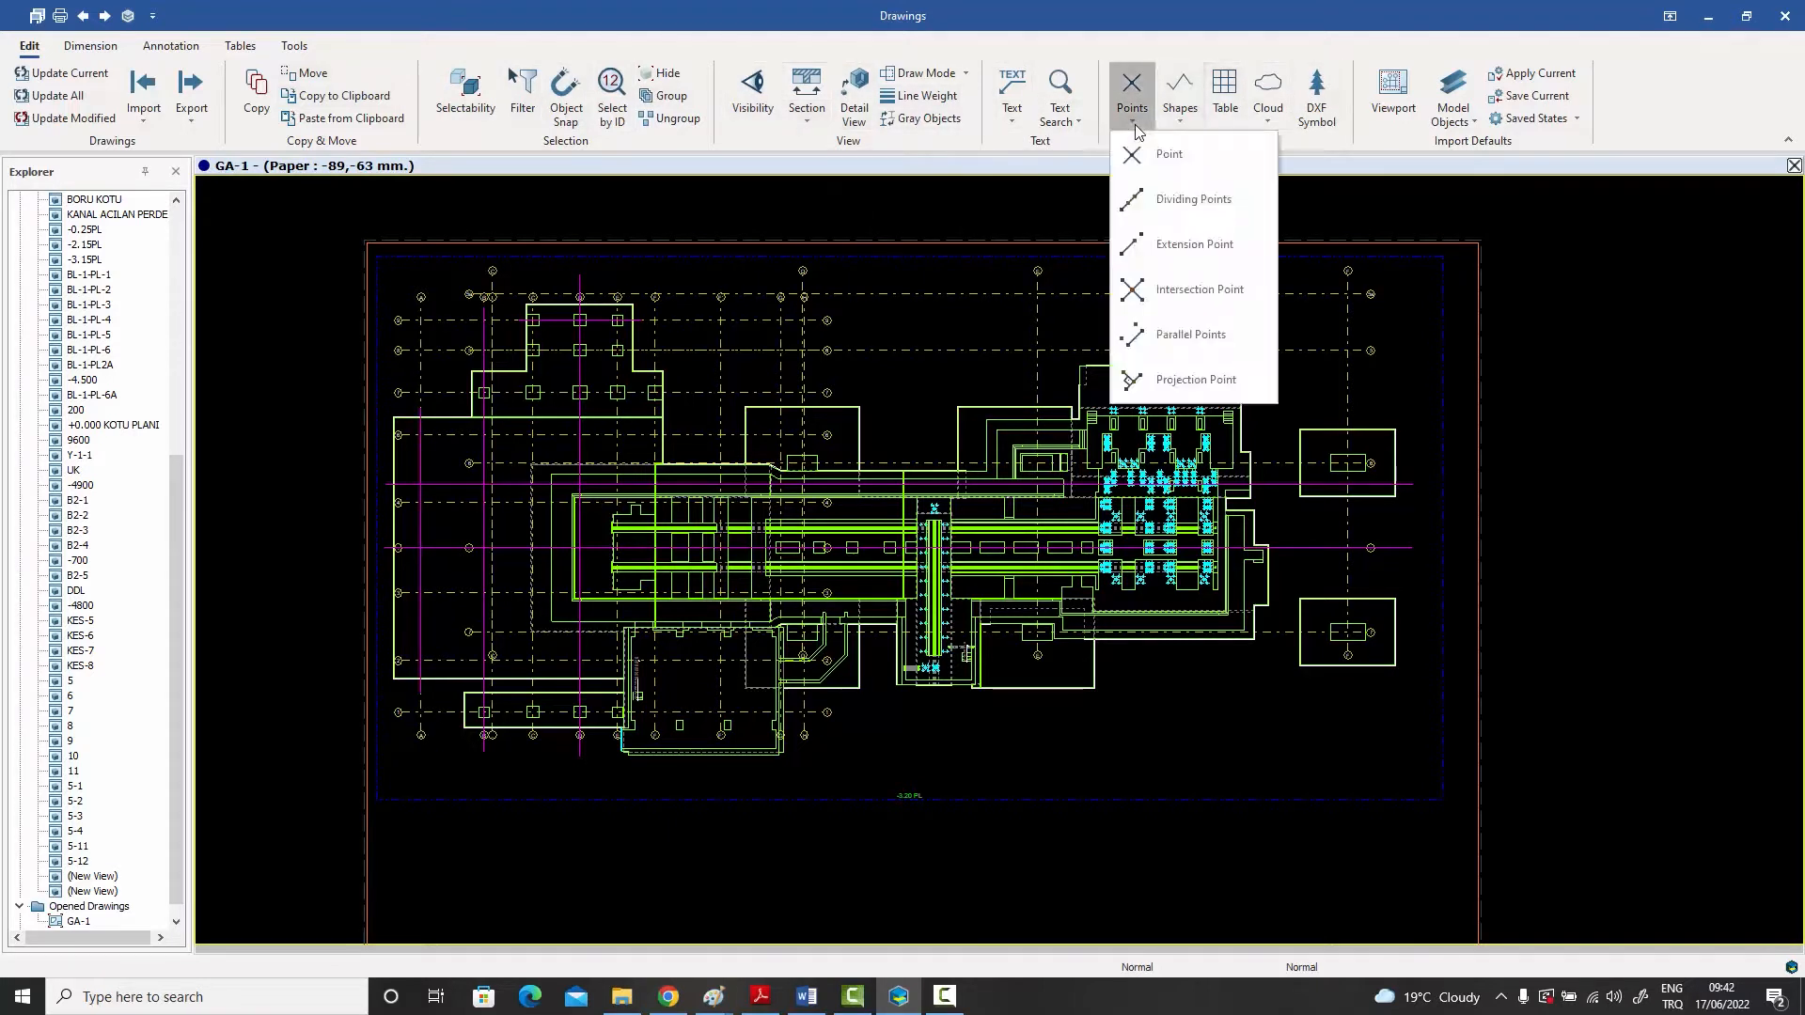
click(1187, 125)
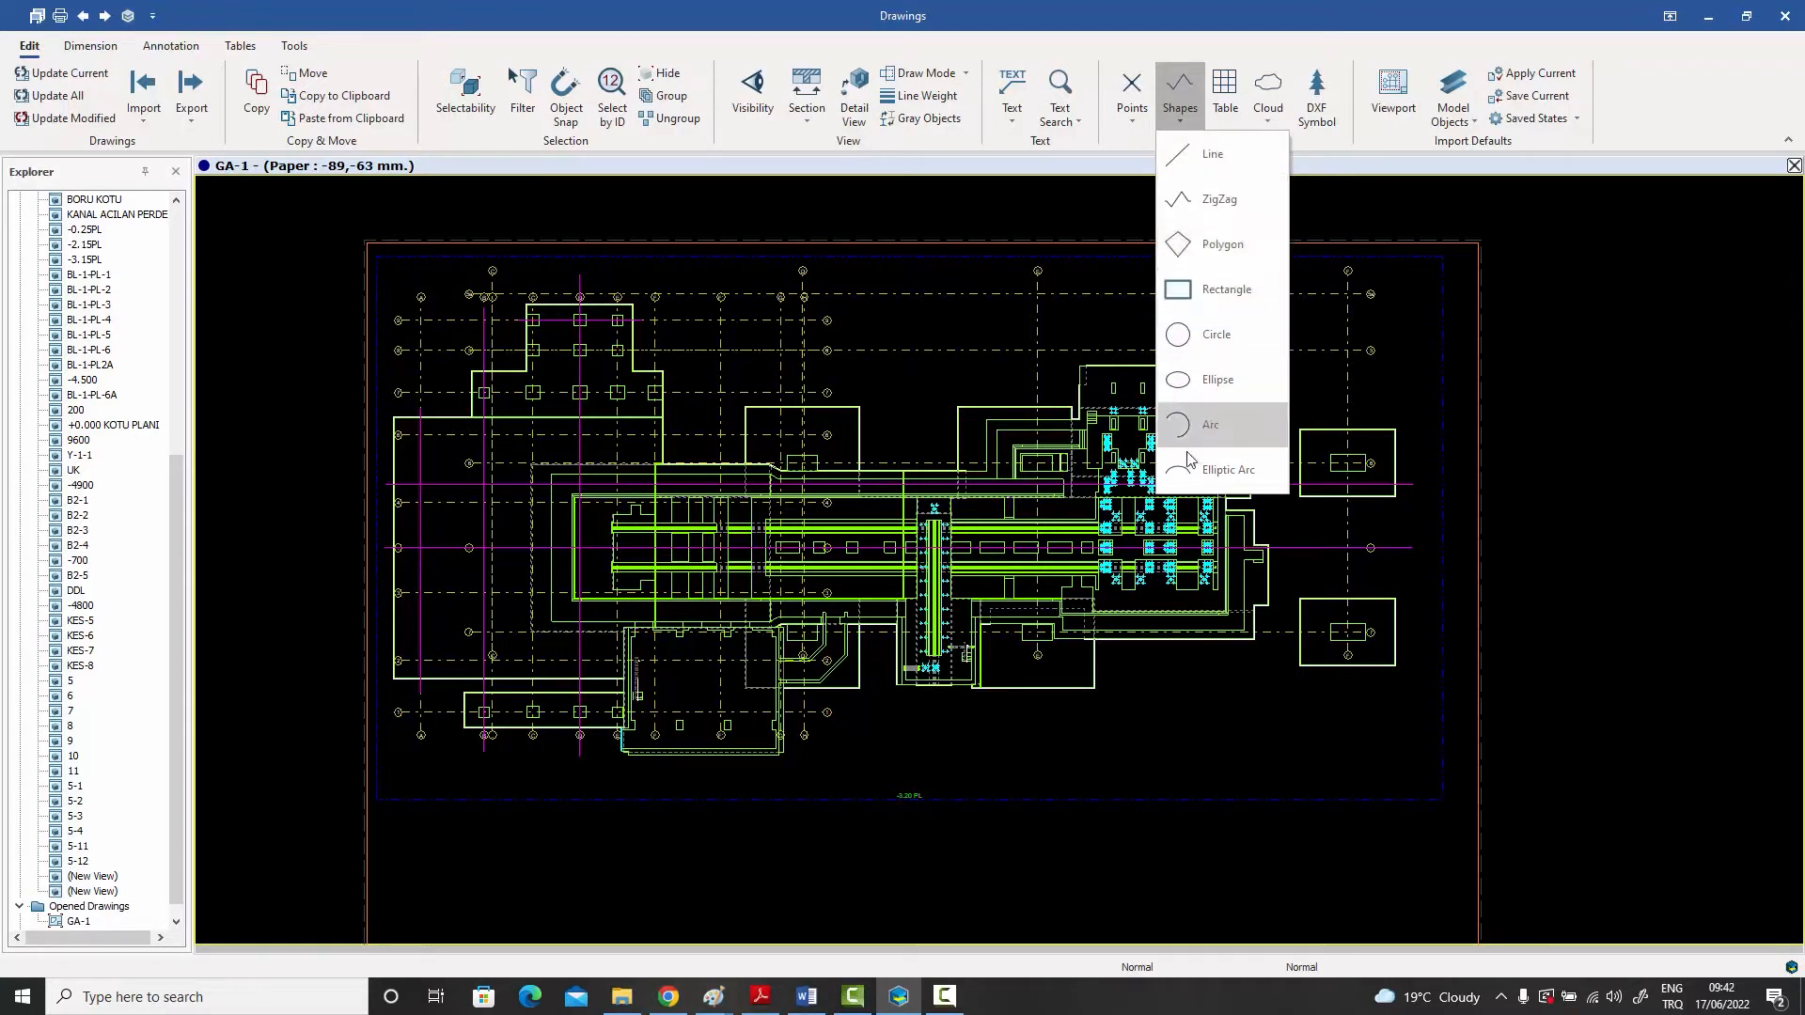
click(1187, 481)
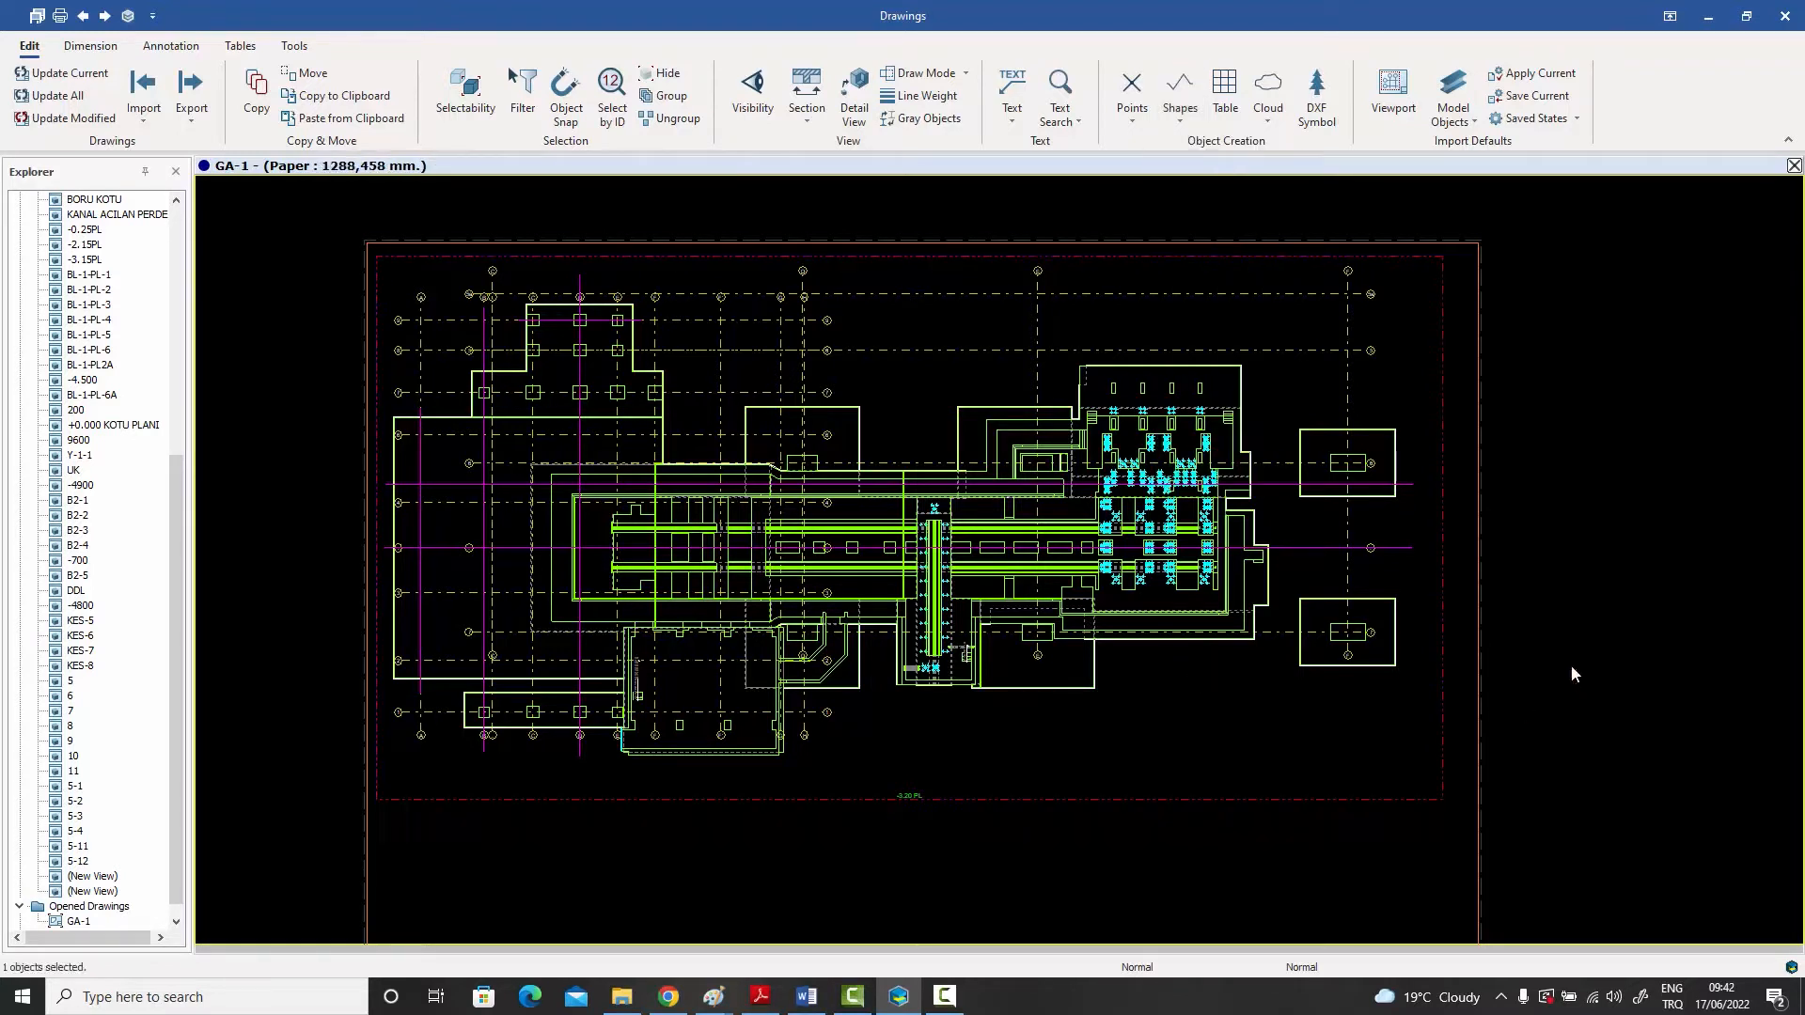
scroll(1222, 361, down, 2)
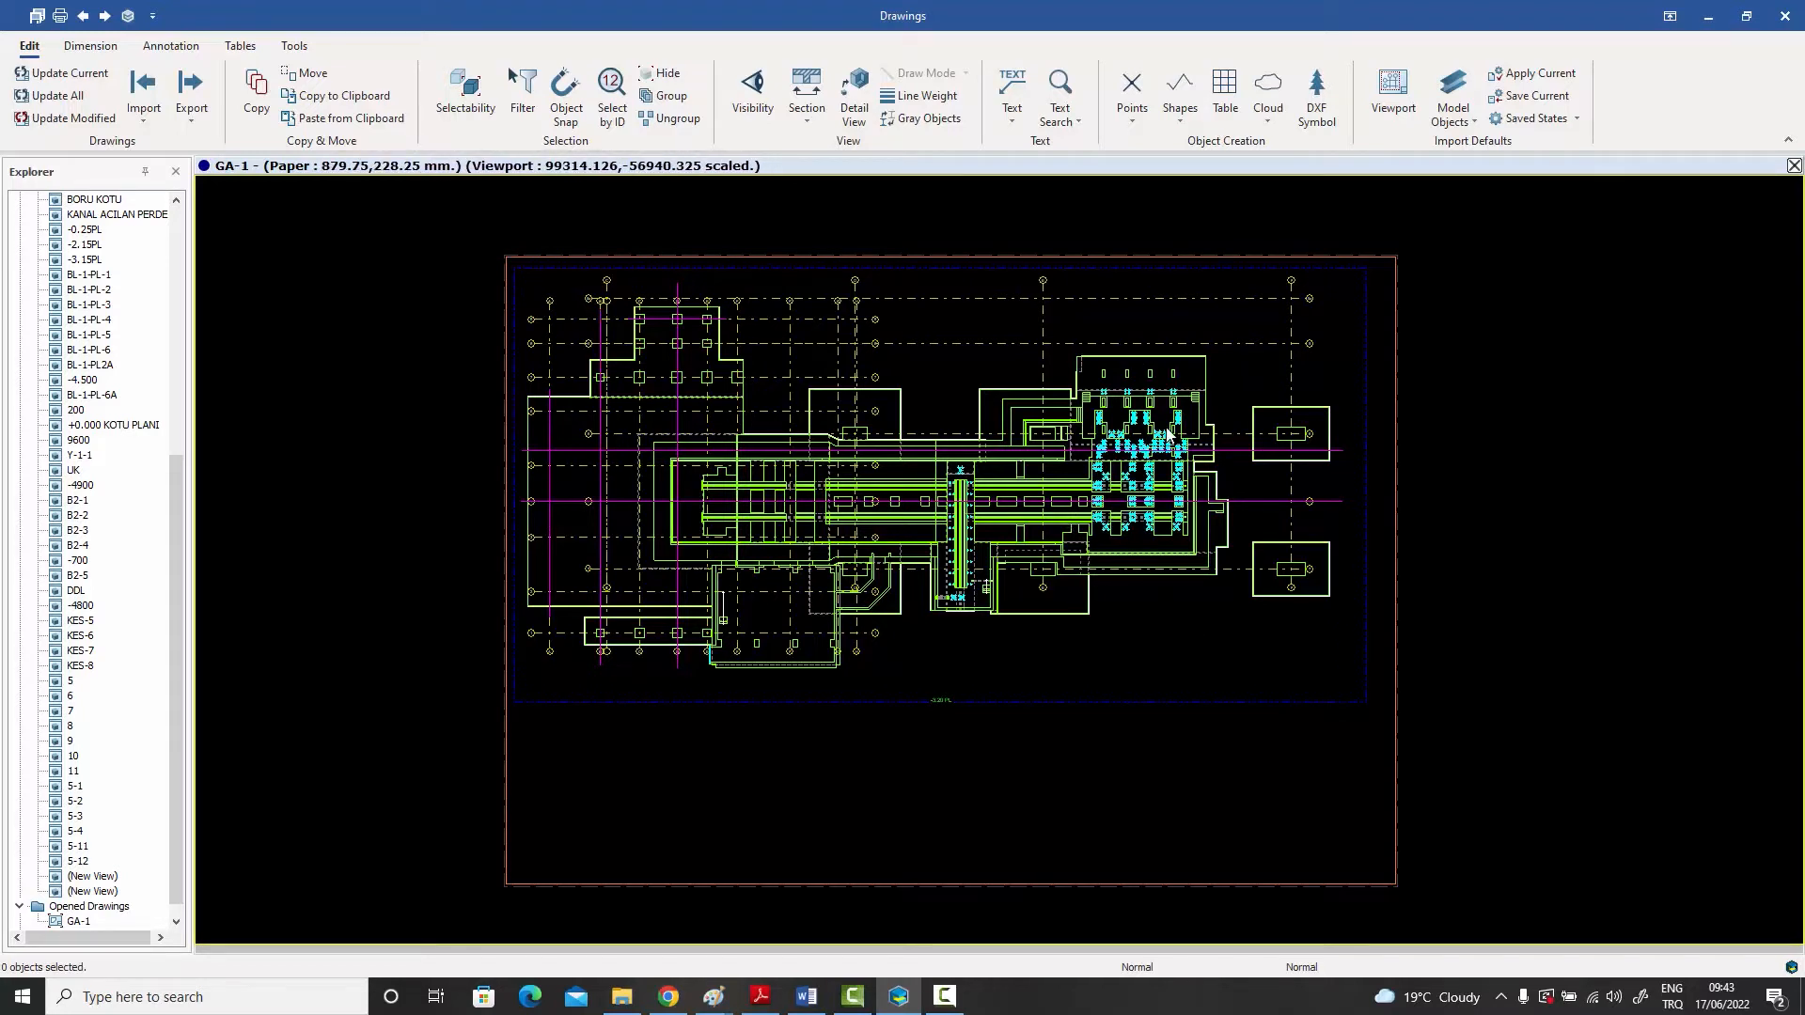
click(1187, 121)
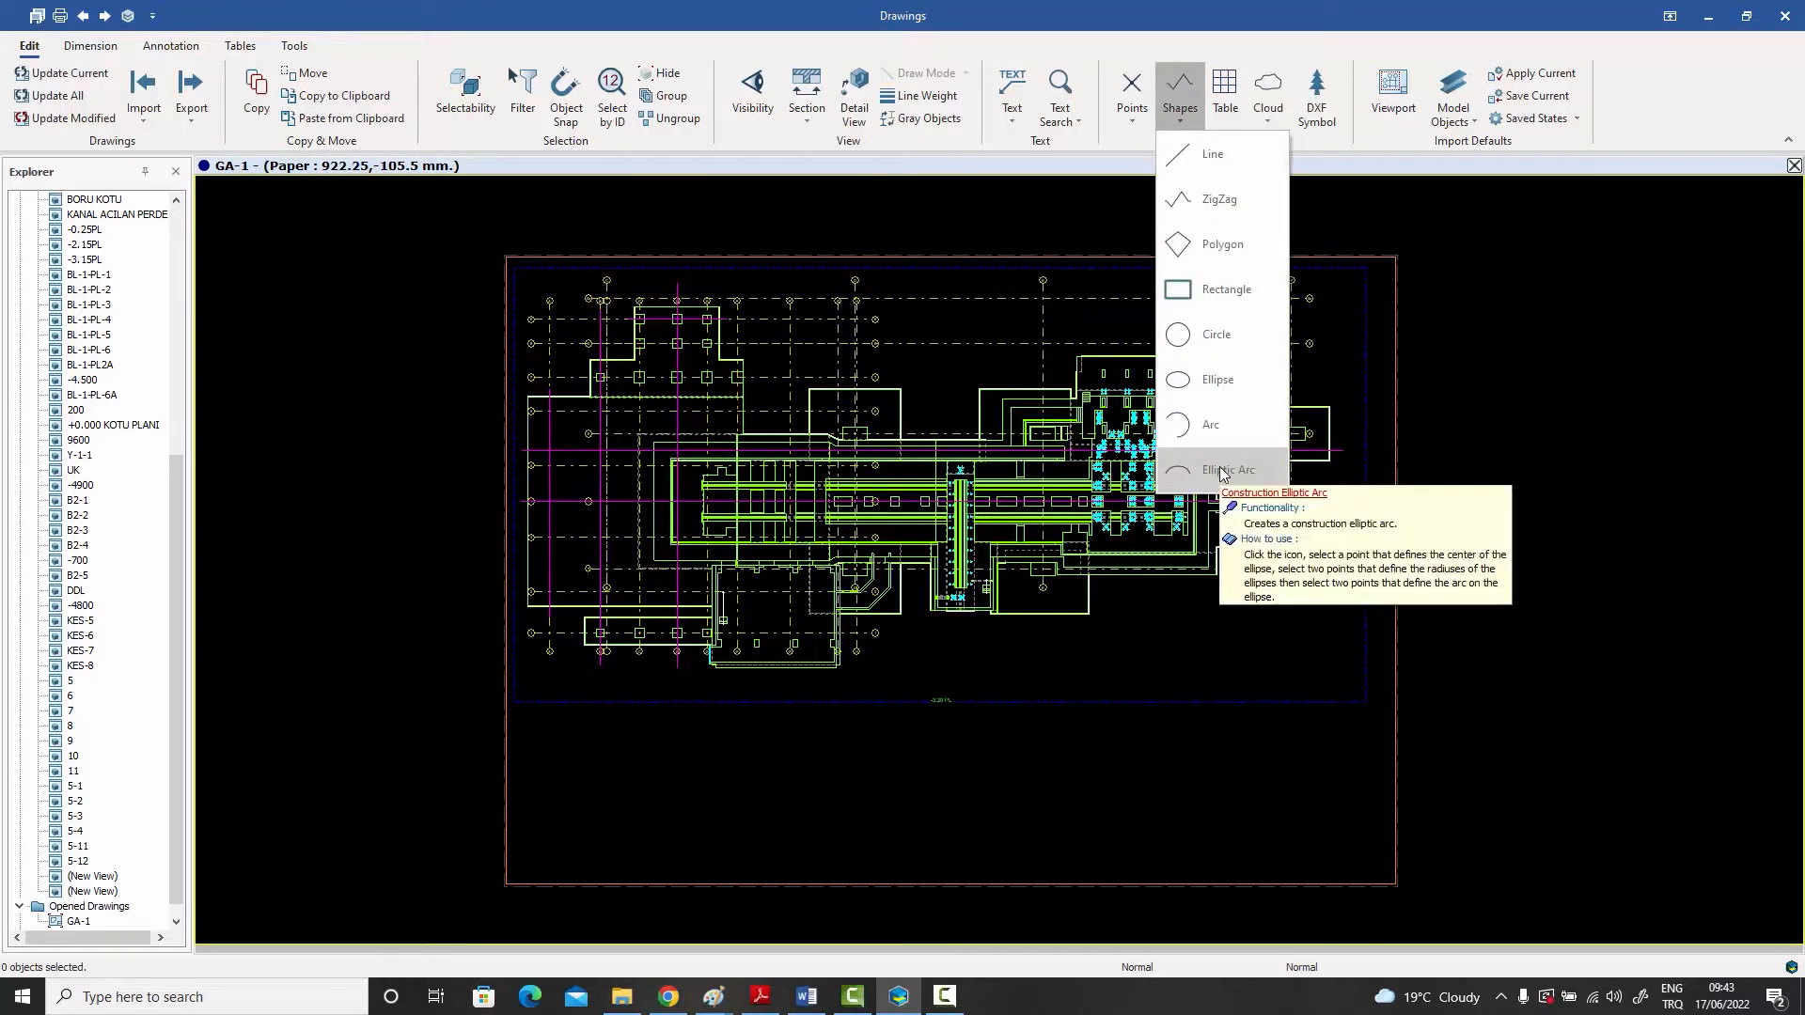
click(1271, 113)
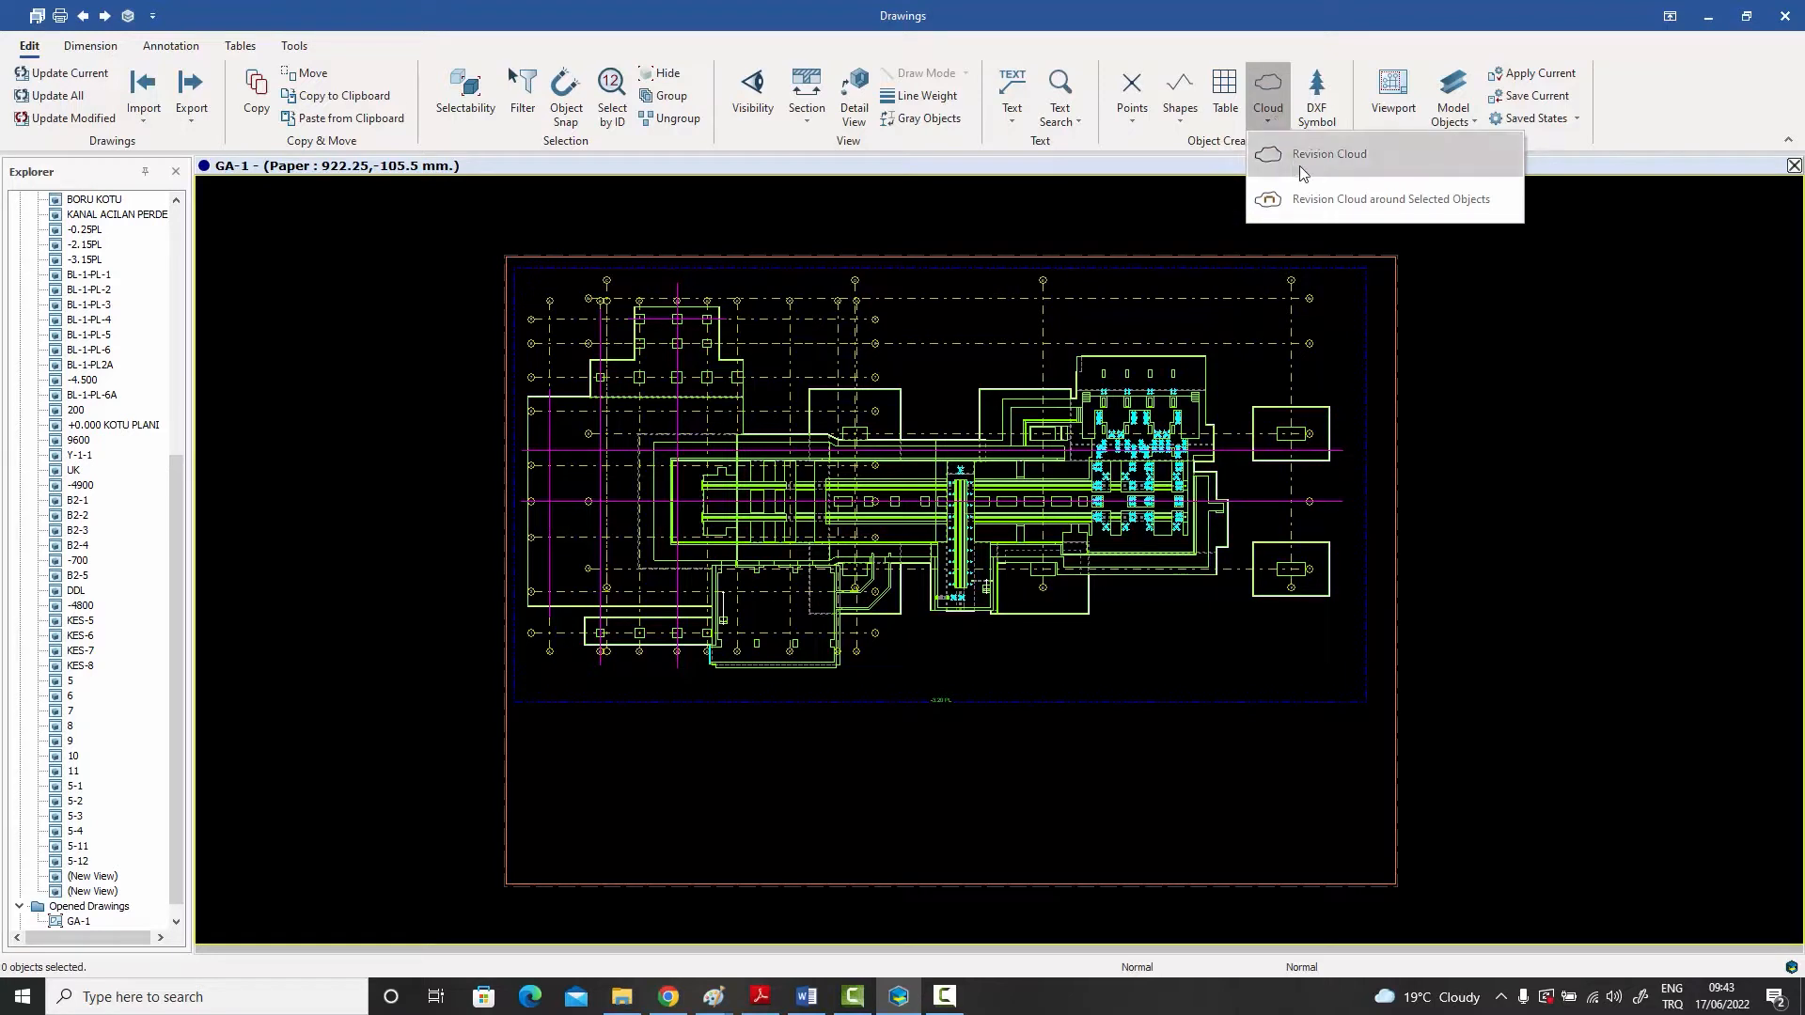
- Draw a horizontal construction line across the upper foundation outline, between axes 6 and 7, and end the line command
click(1181, 120)
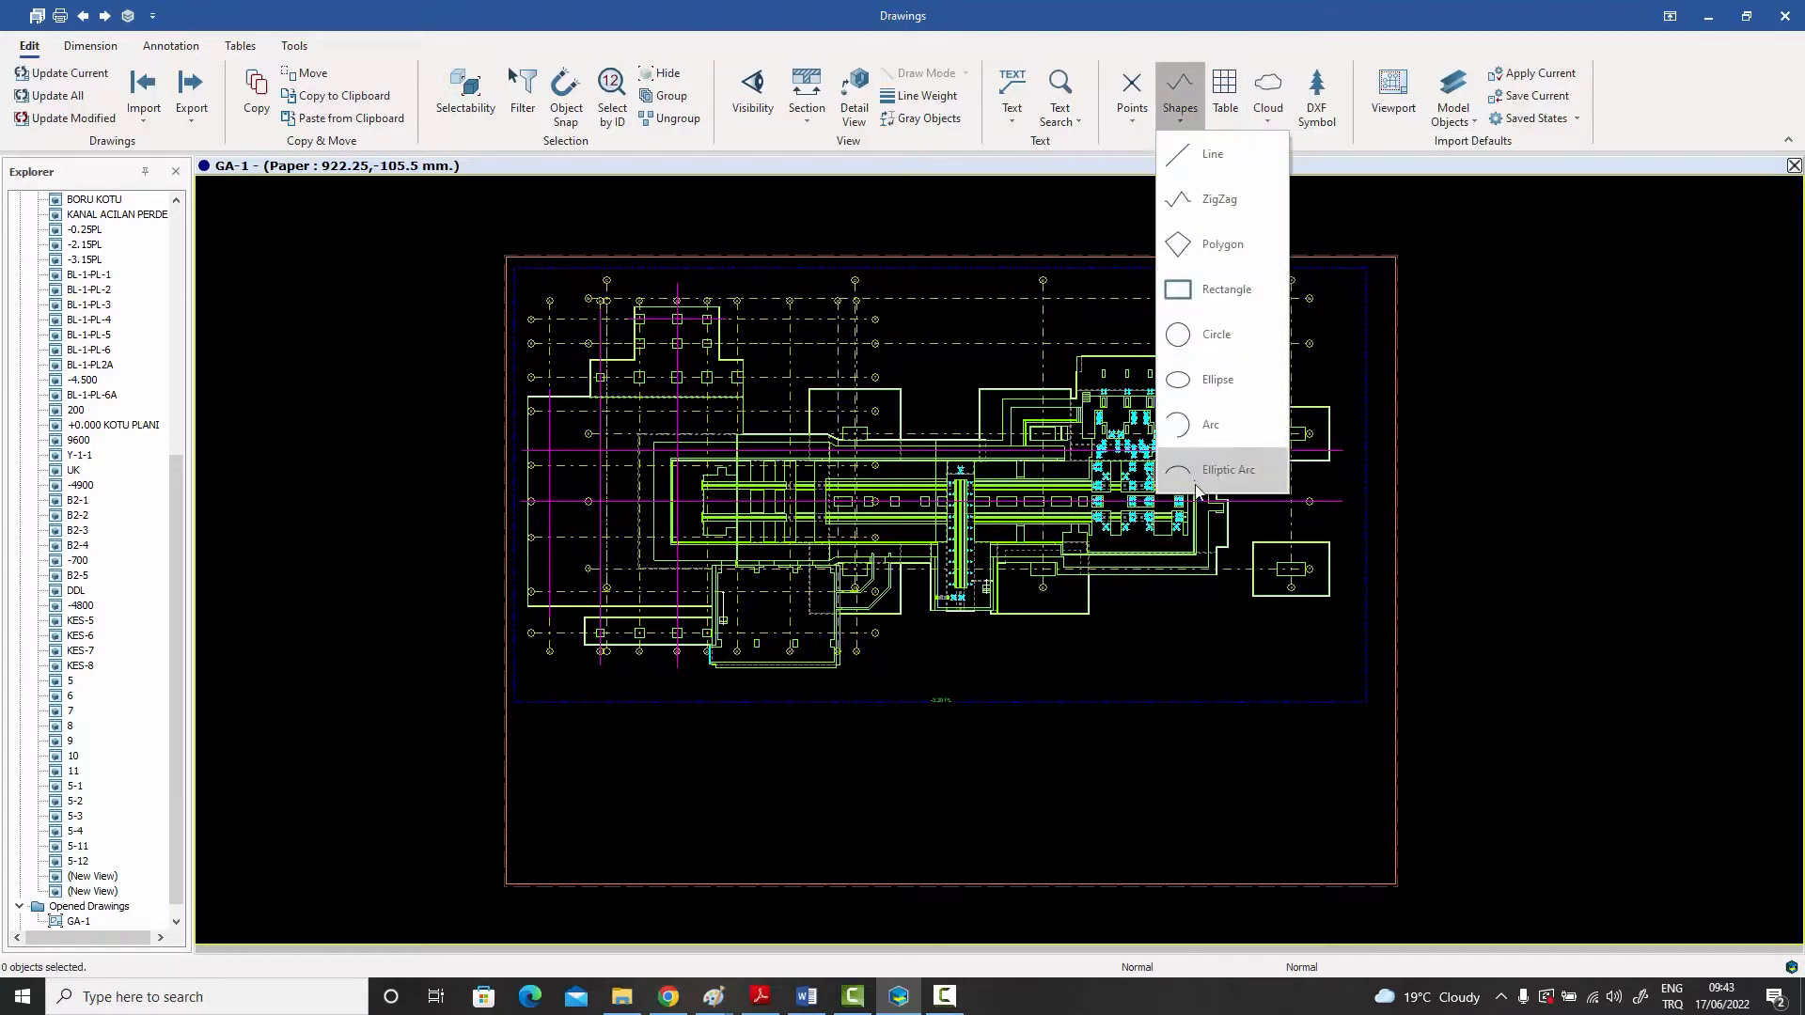
click(1198, 154)
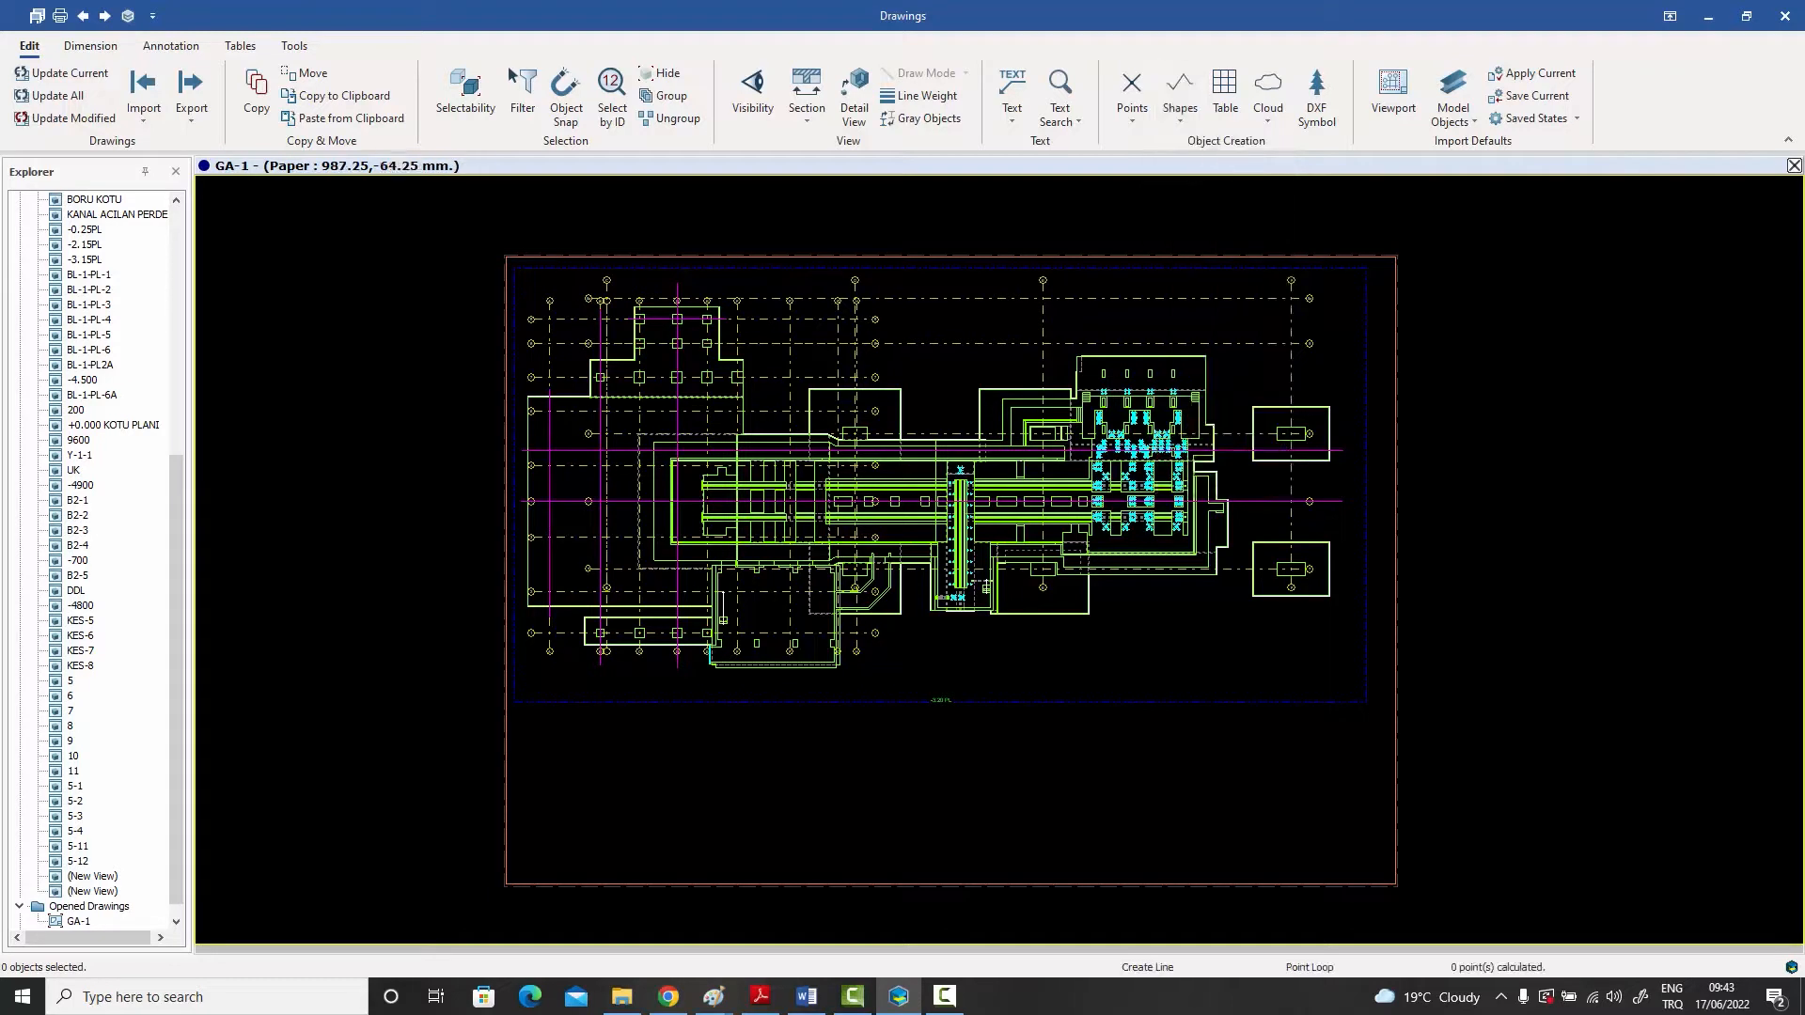
scroll(891, 374, up, 1)
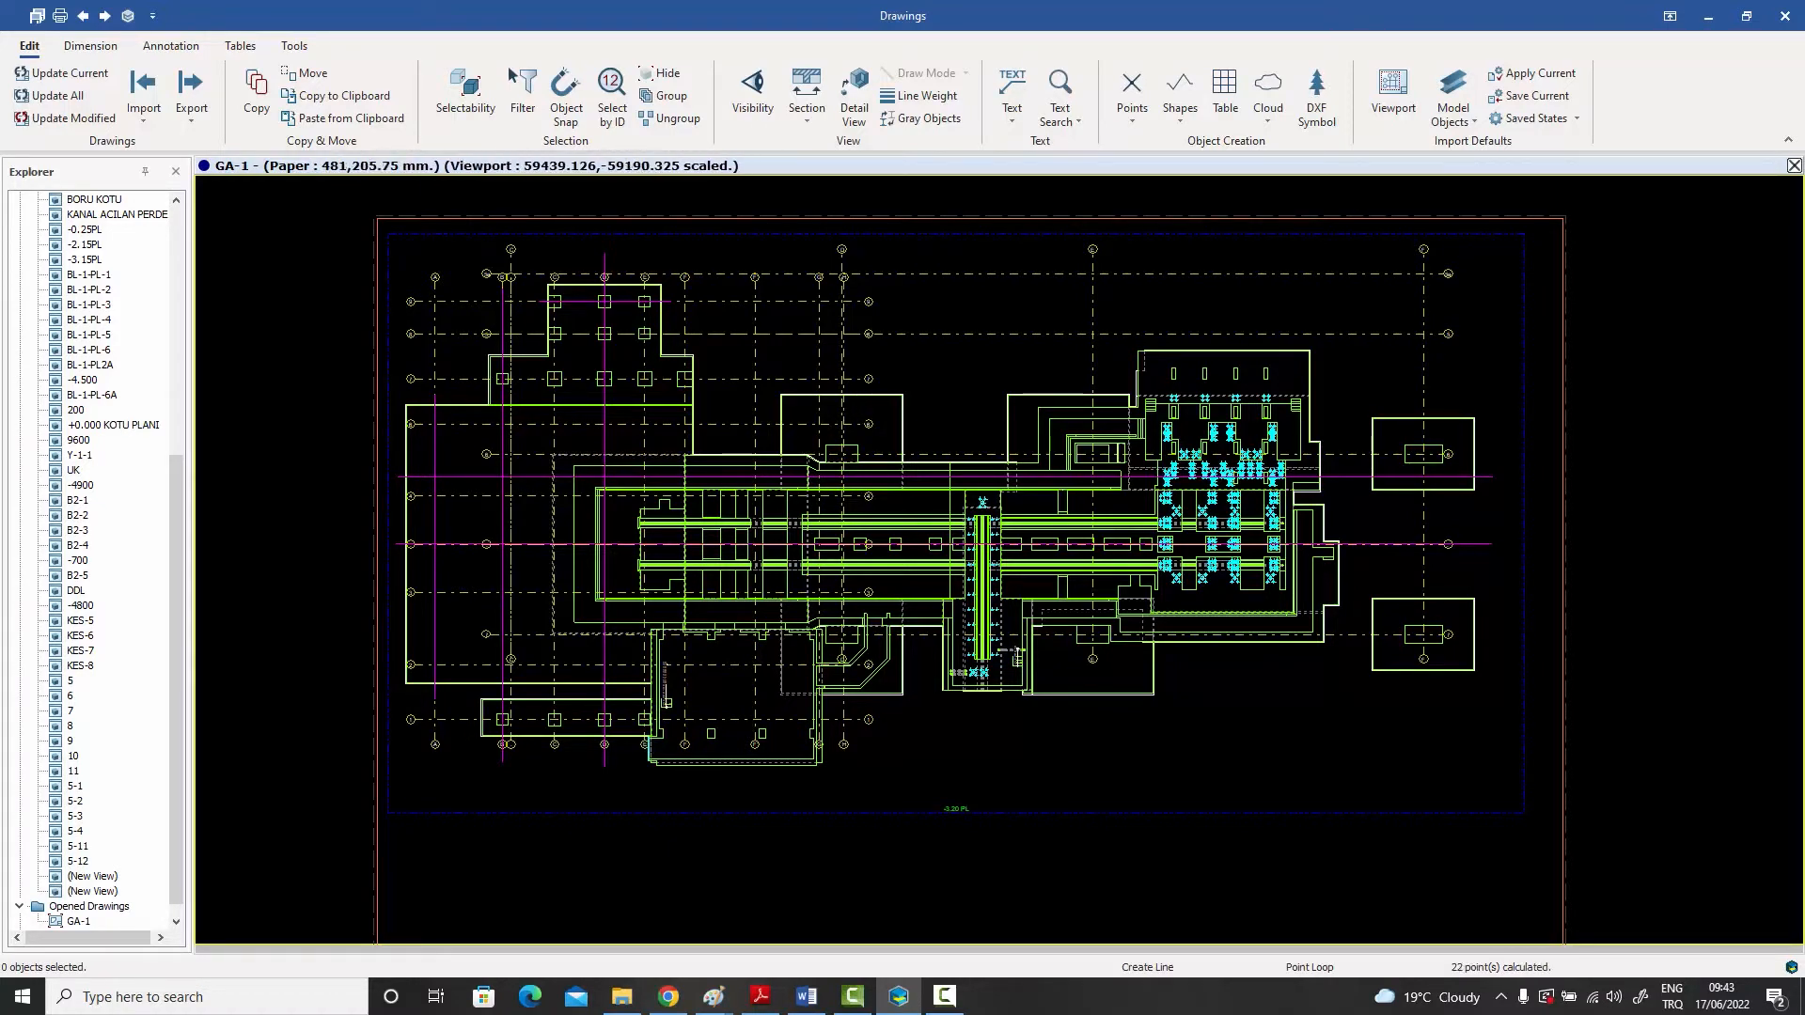
scroll(801, 395, up, 3)
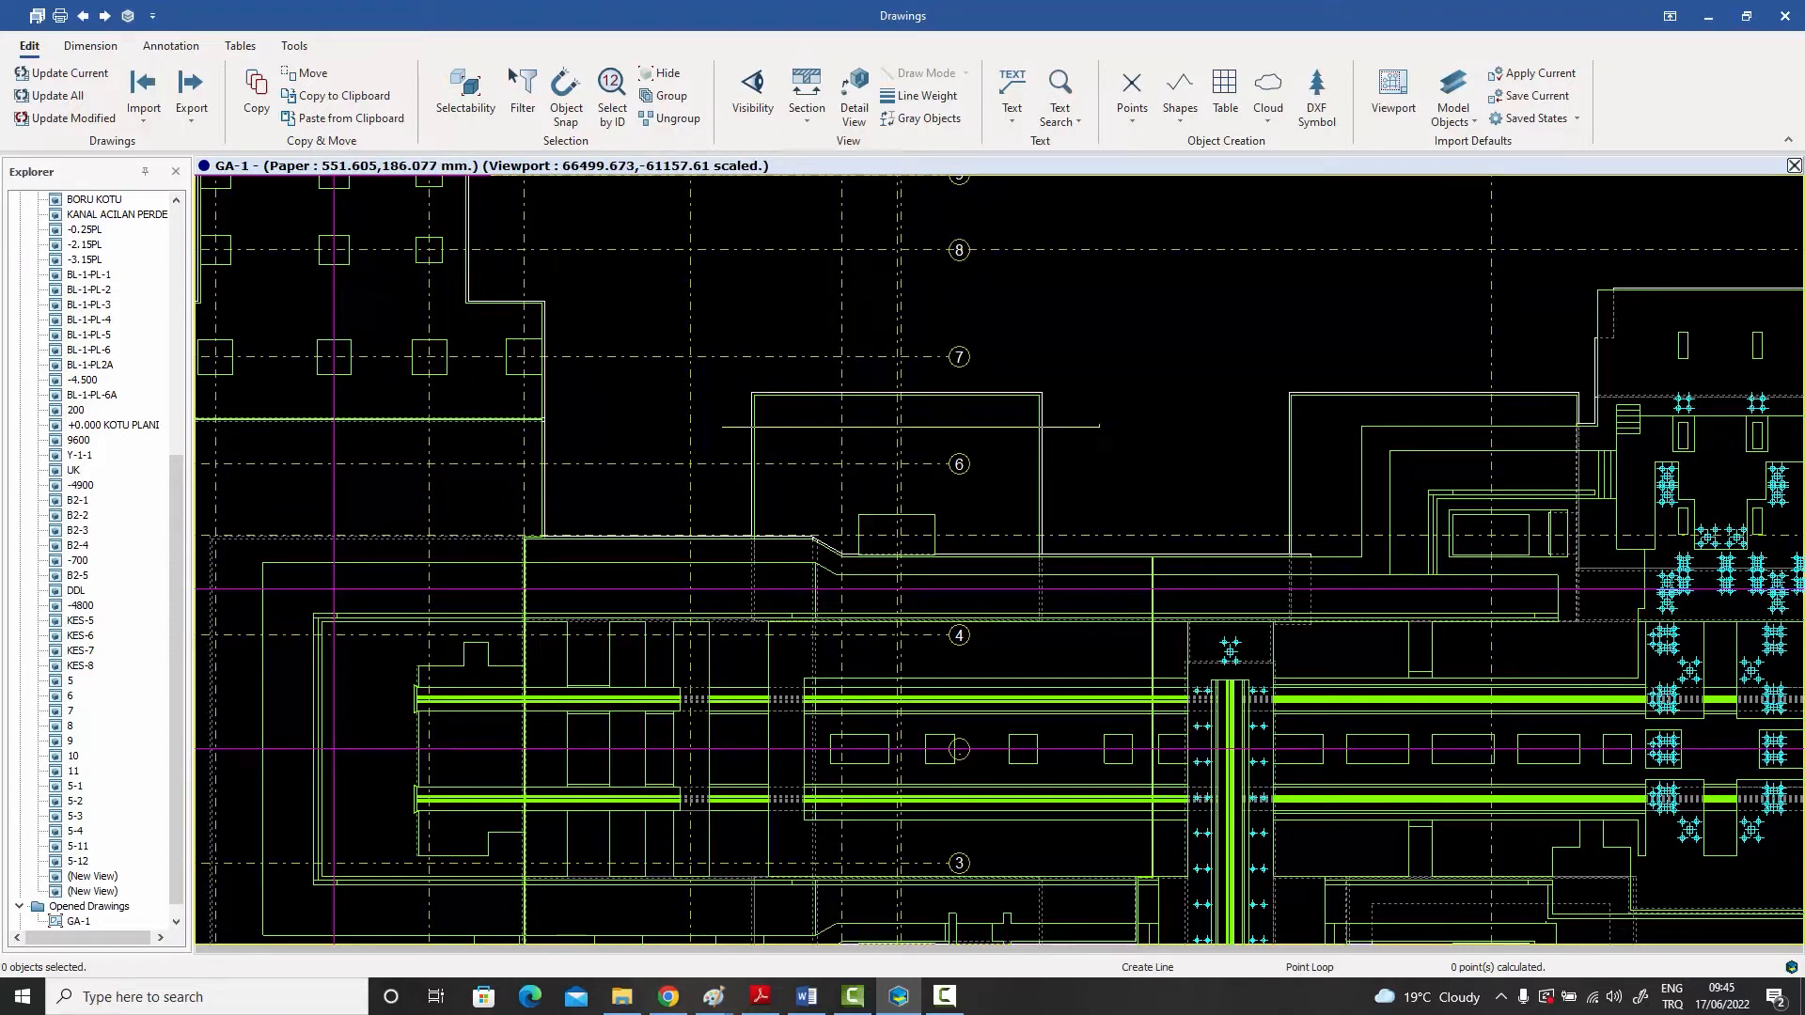
click(1100, 426)
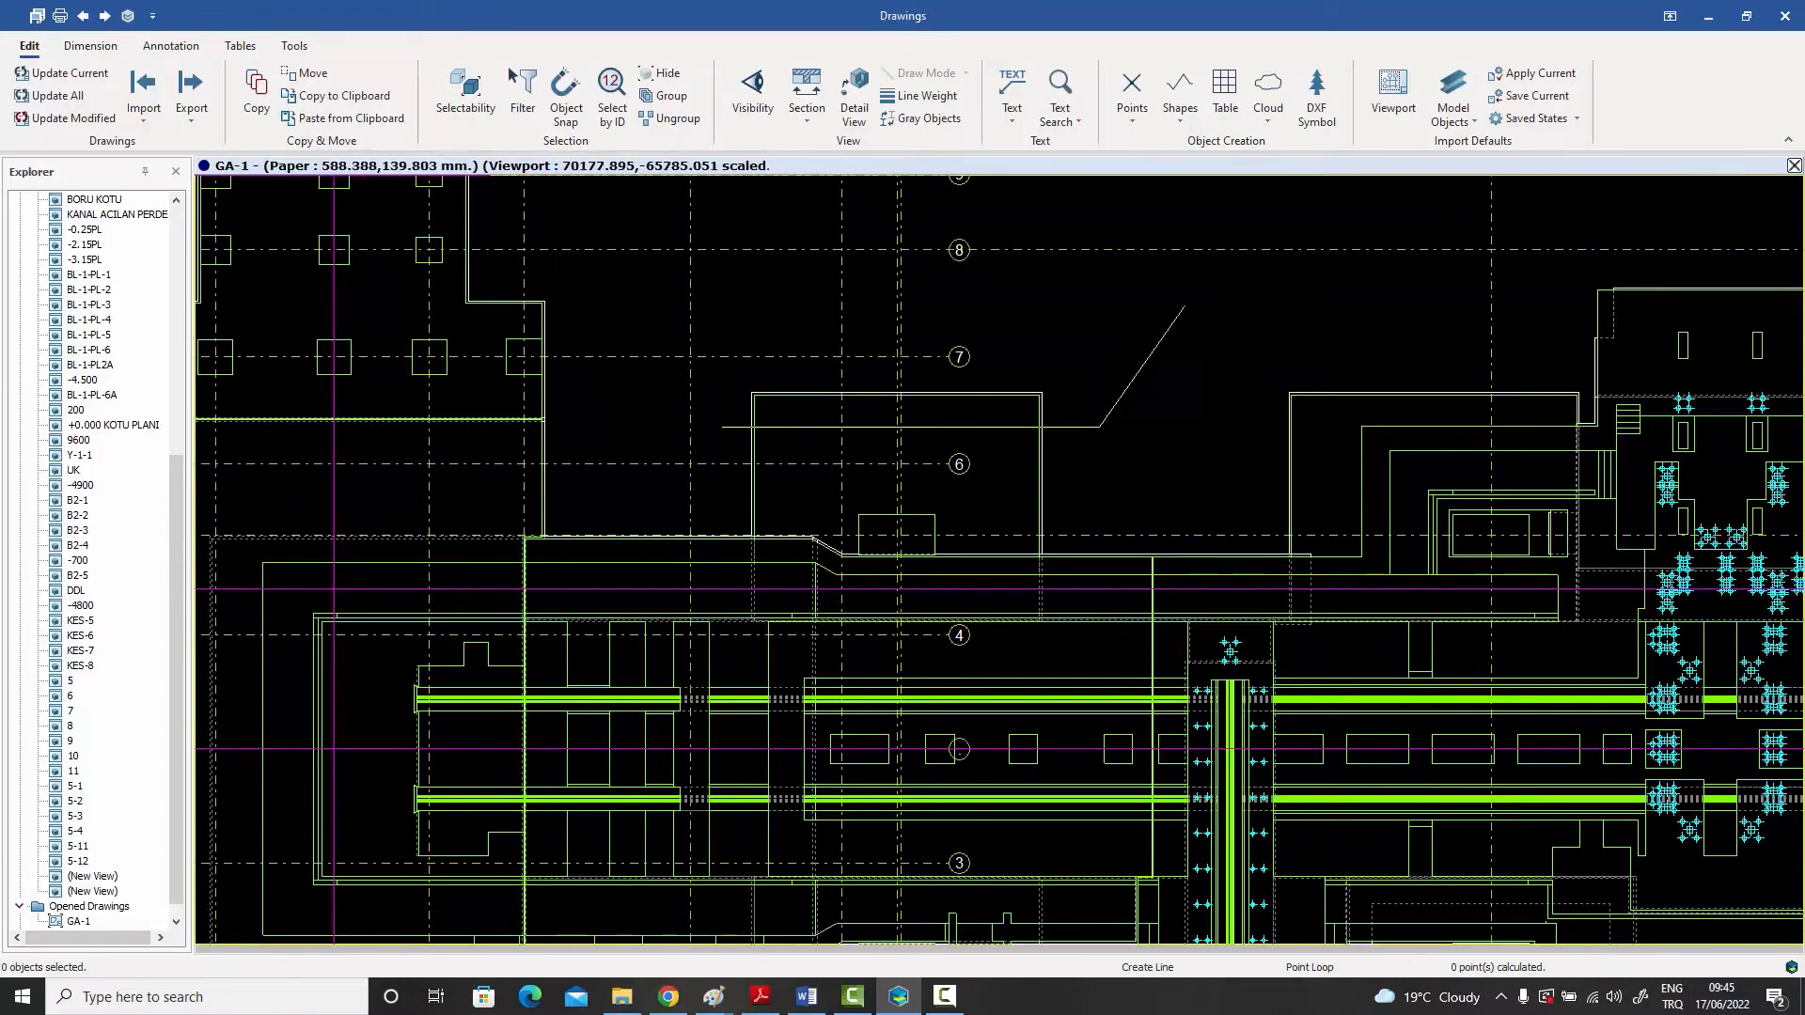
right_click(1193, 303)
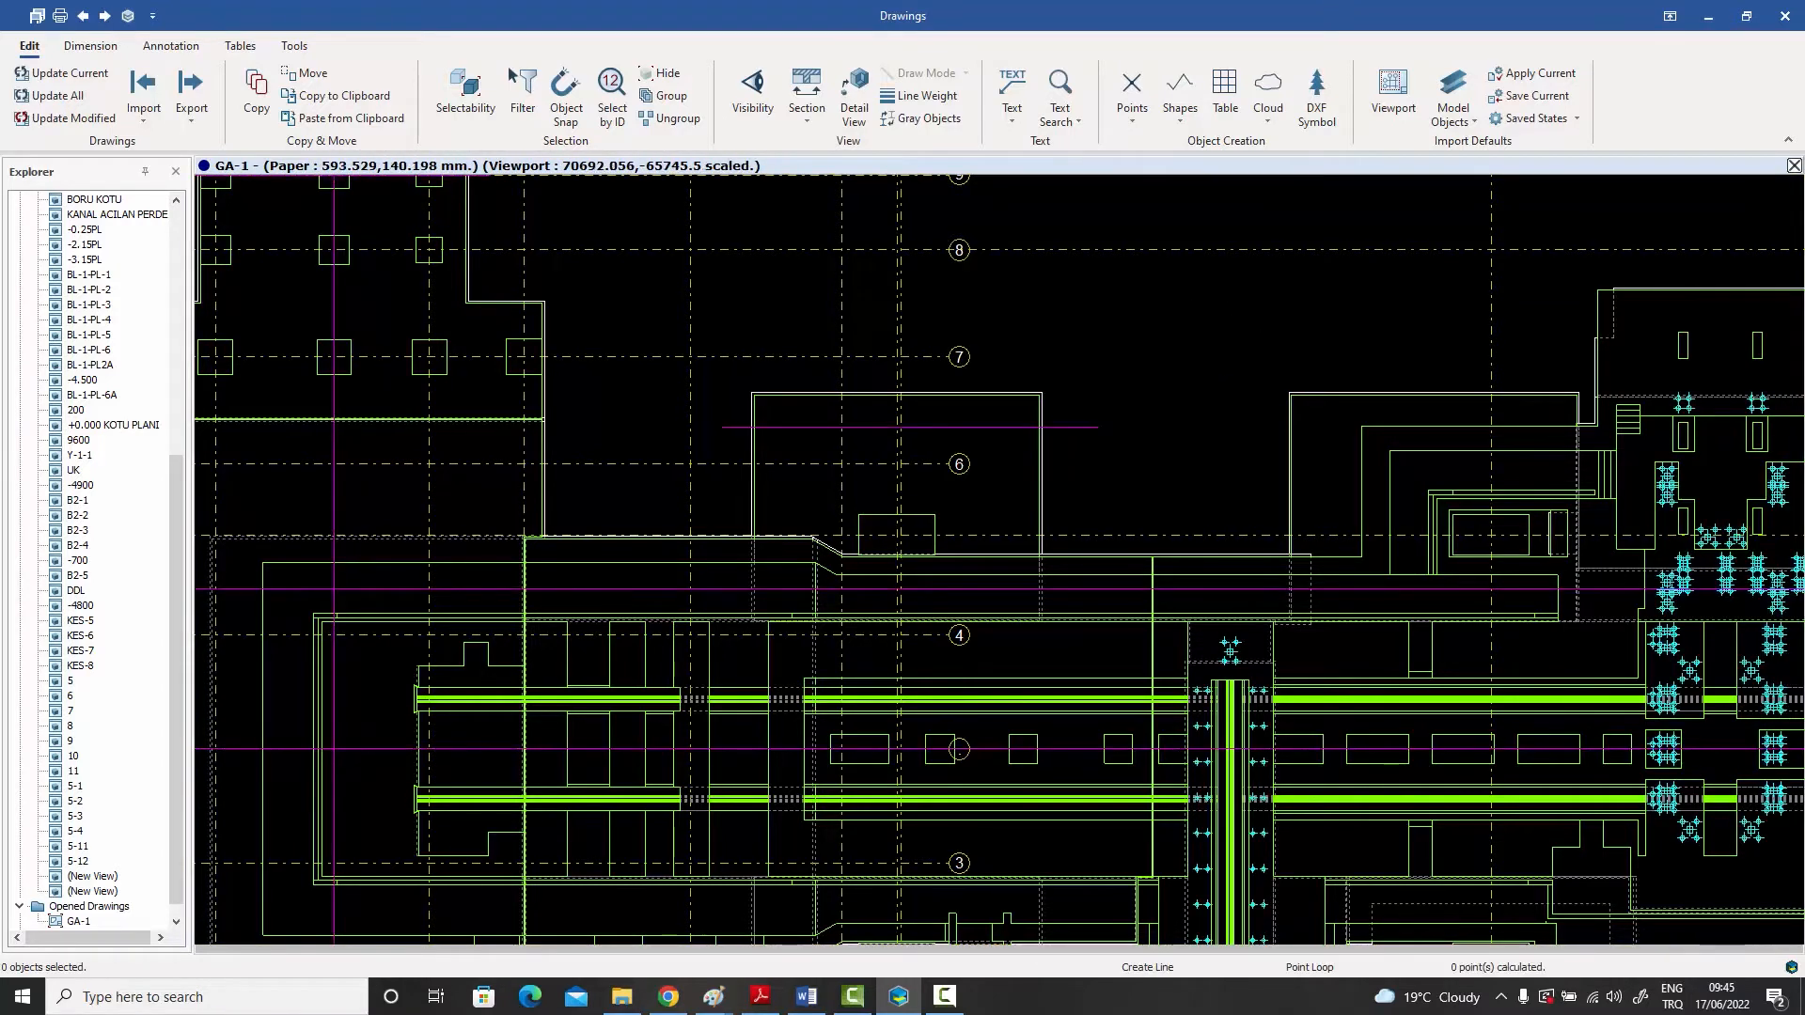
right_click(1160, 300)
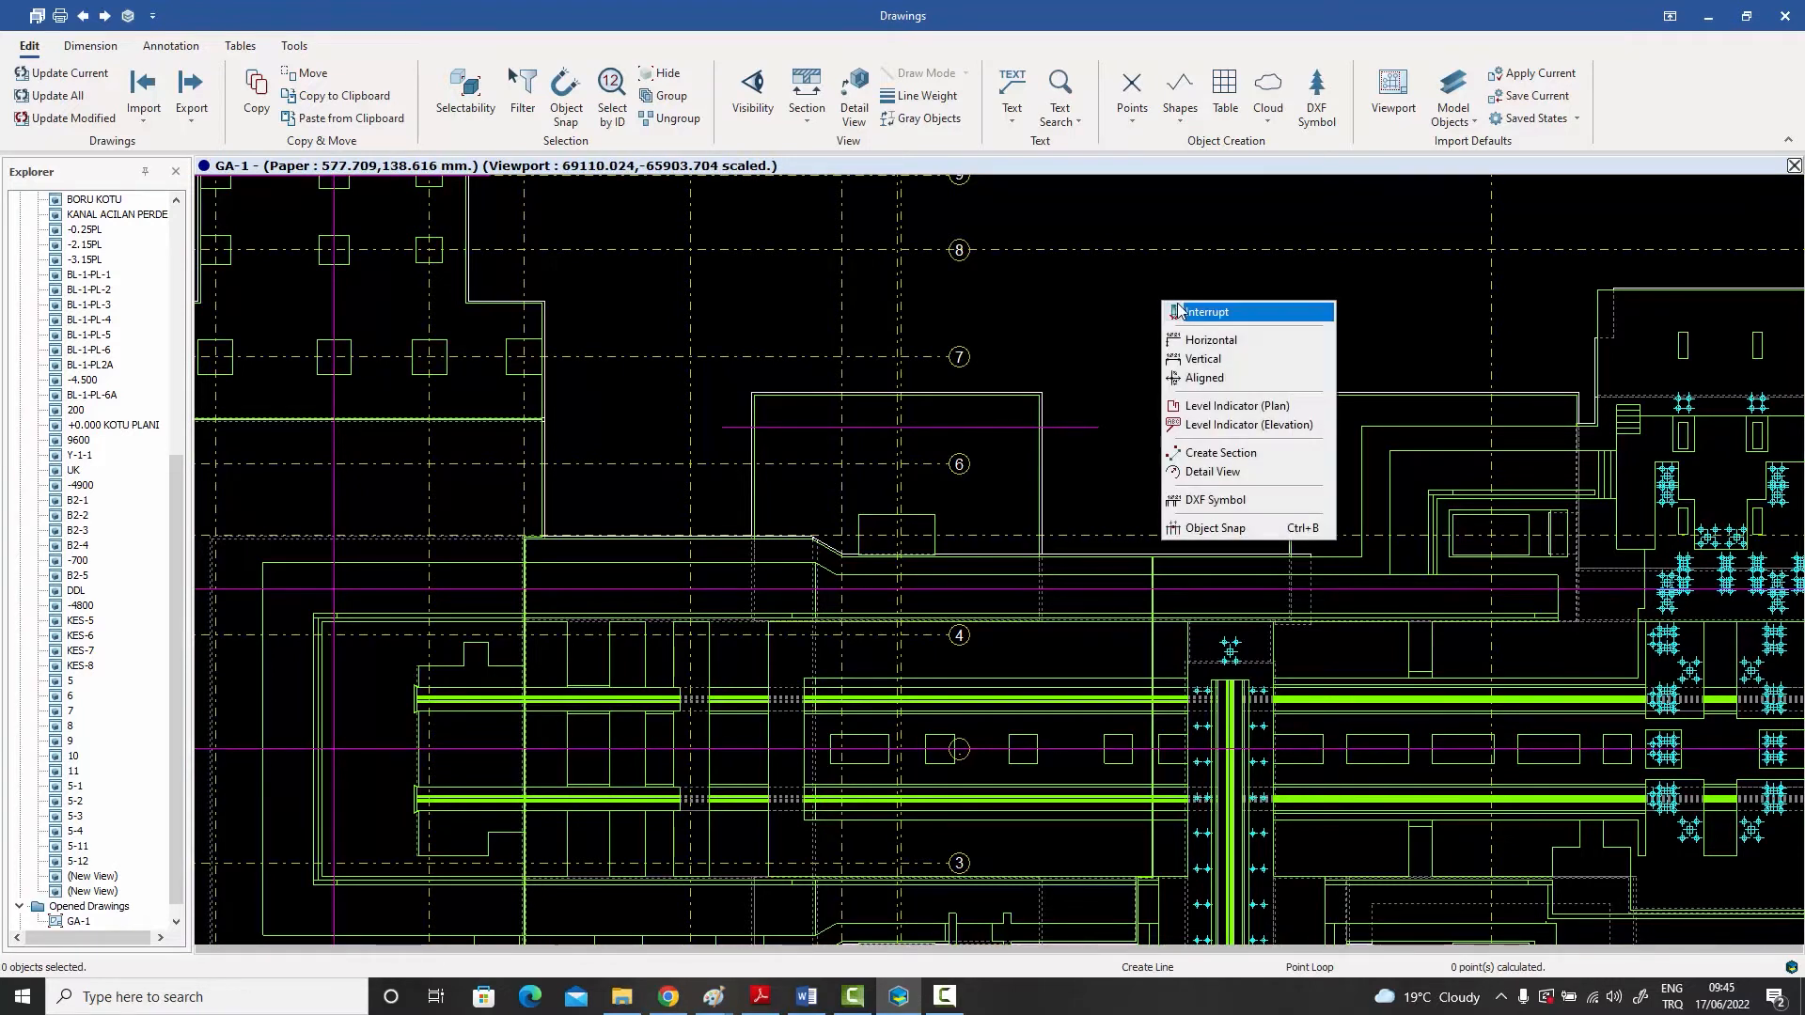
click(1175, 310)
- Inspect the properties of the newly drawn line and close them without changes
click(1063, 427)
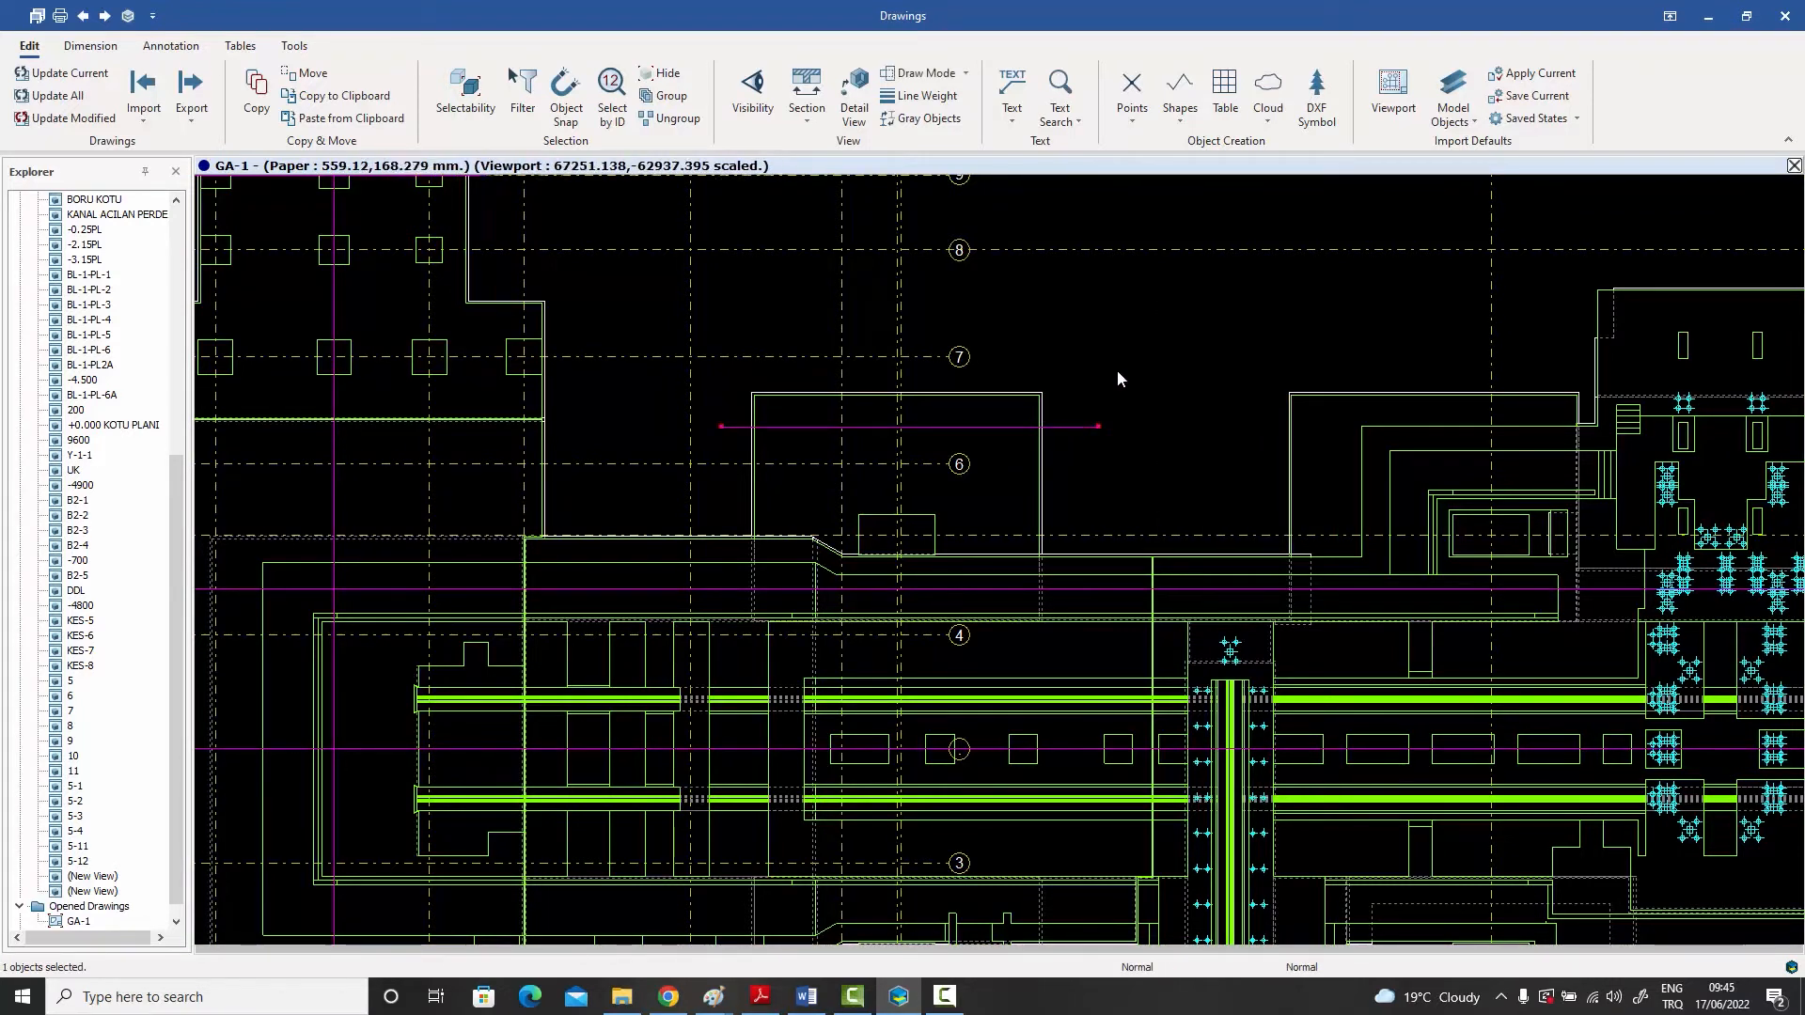
scroll(1120, 381, up, 1)
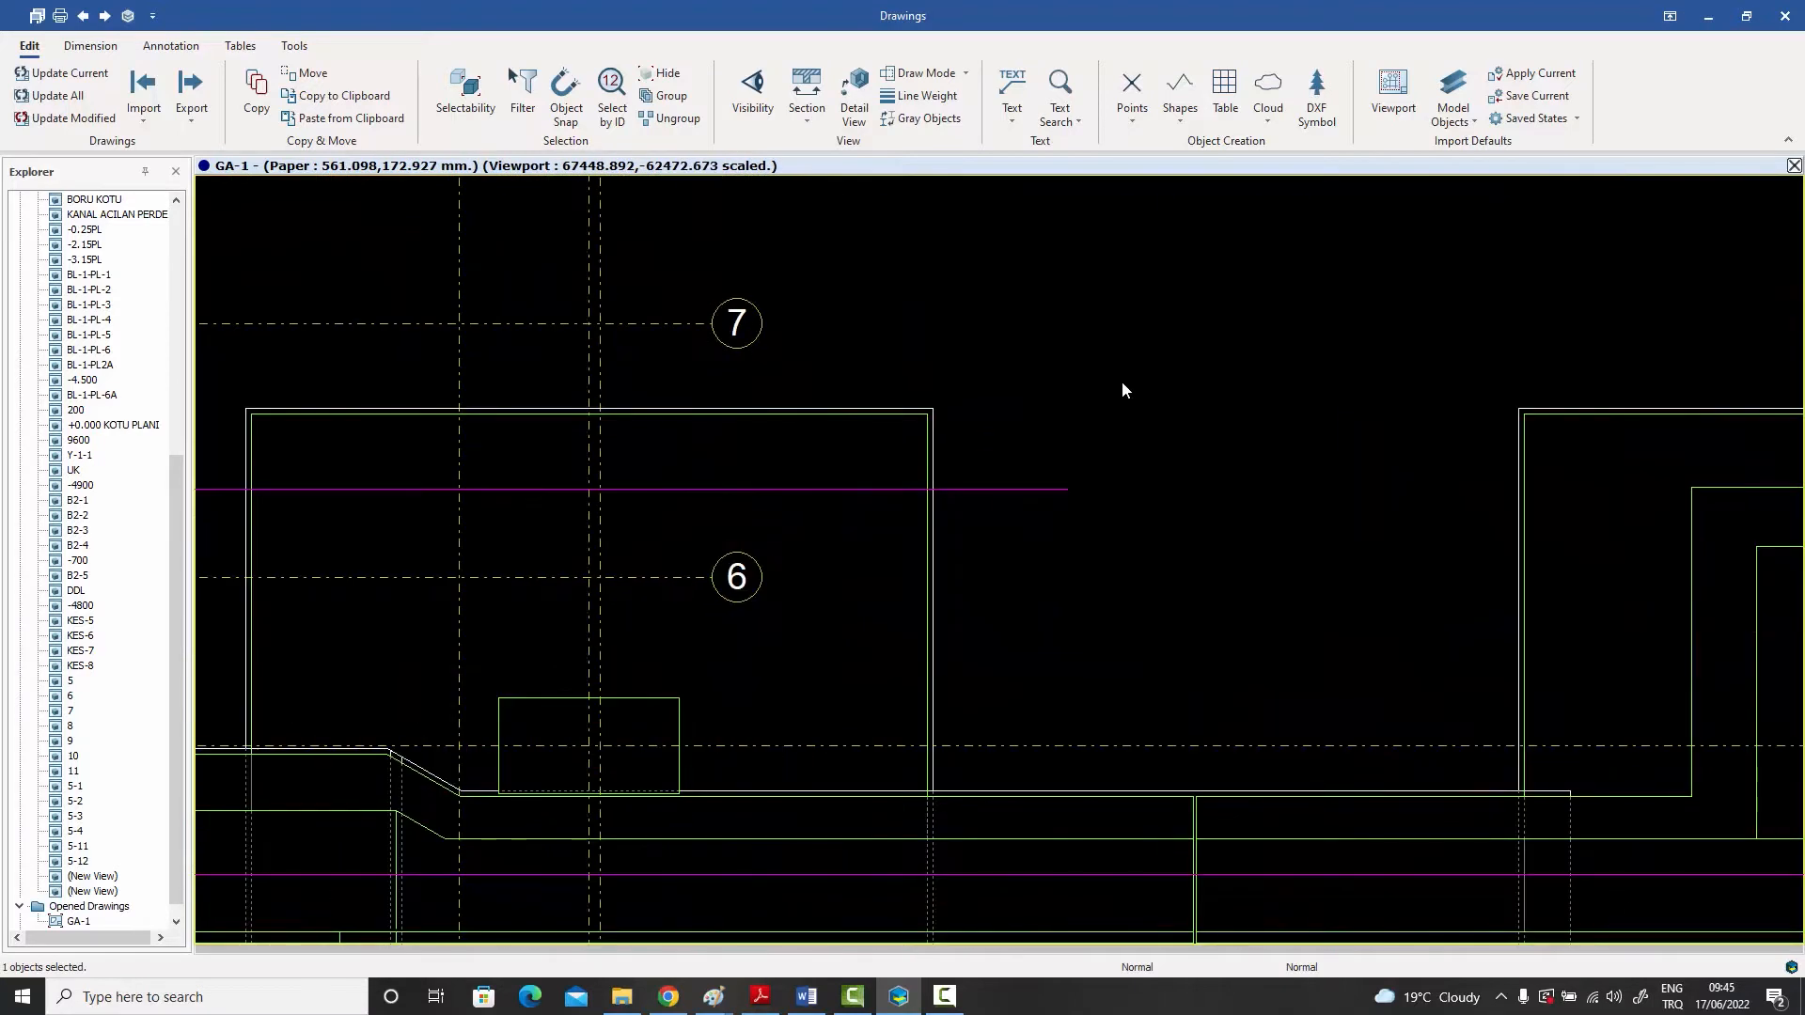
double_click(1040, 451)
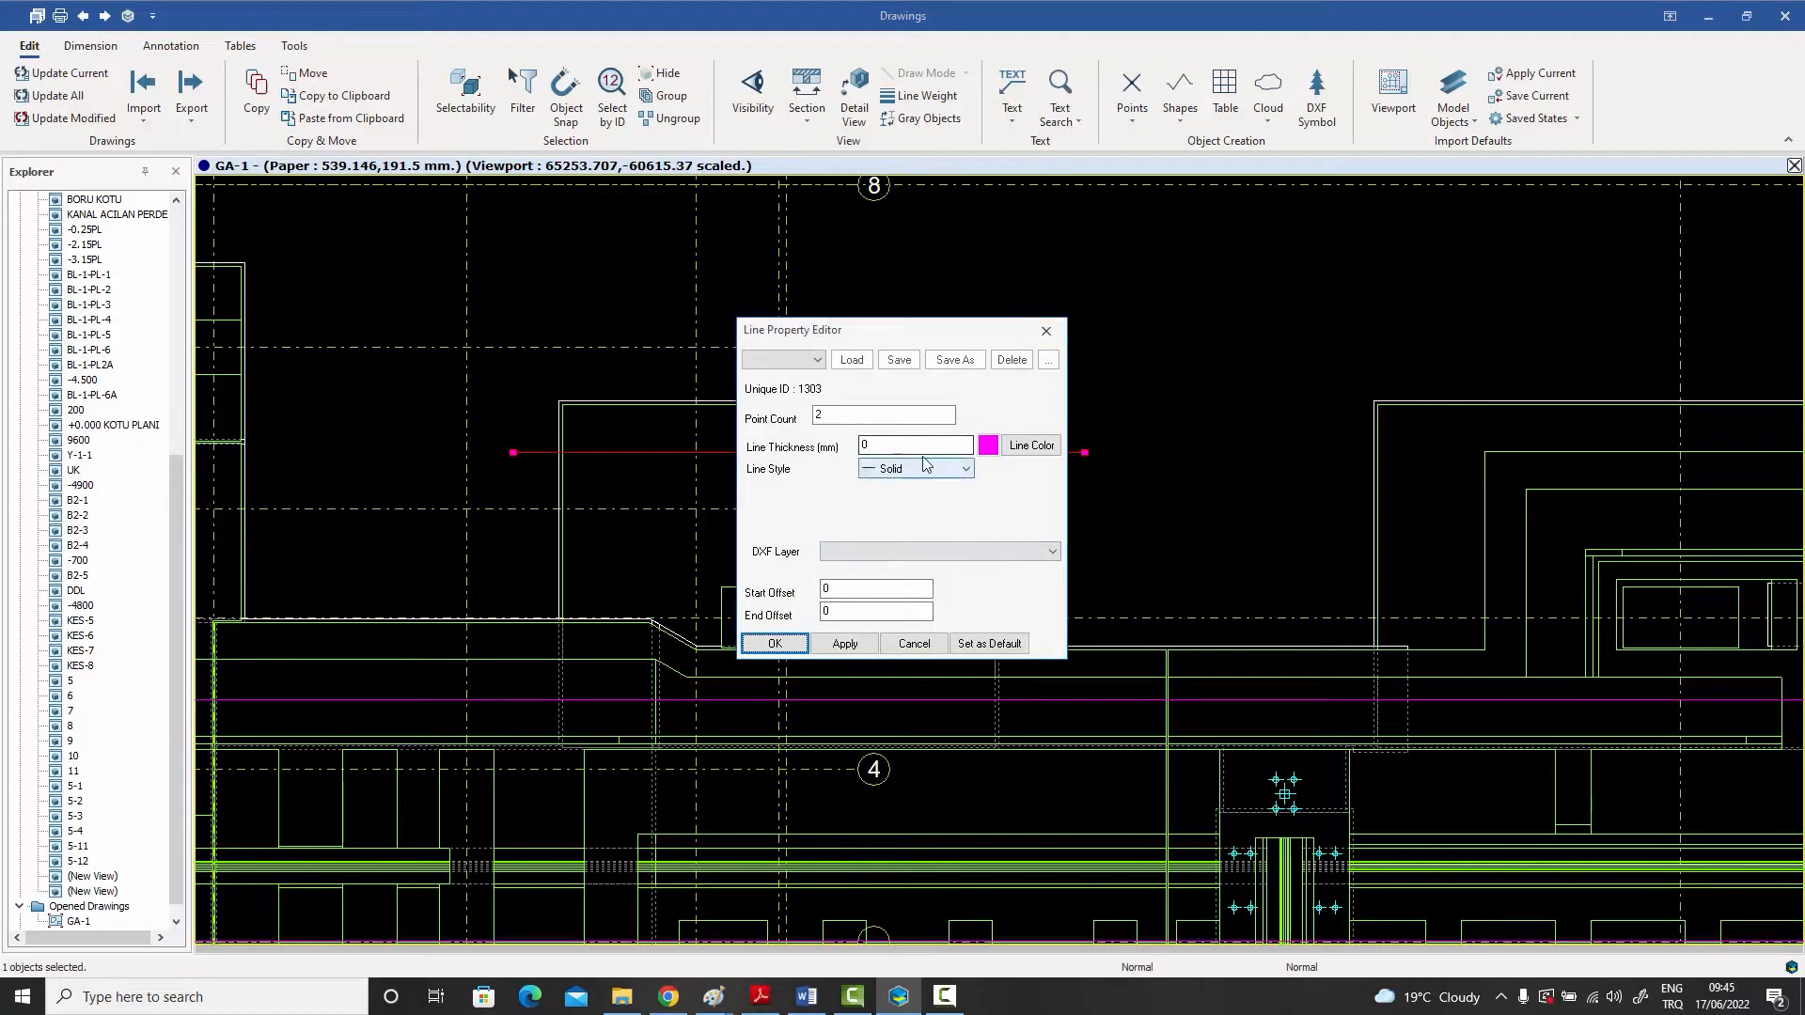
click(1047, 332)
- Examine the existing magenta lines along the axes, around the column grid and across the length of the plan
scroll(1173, 343, down, 6)
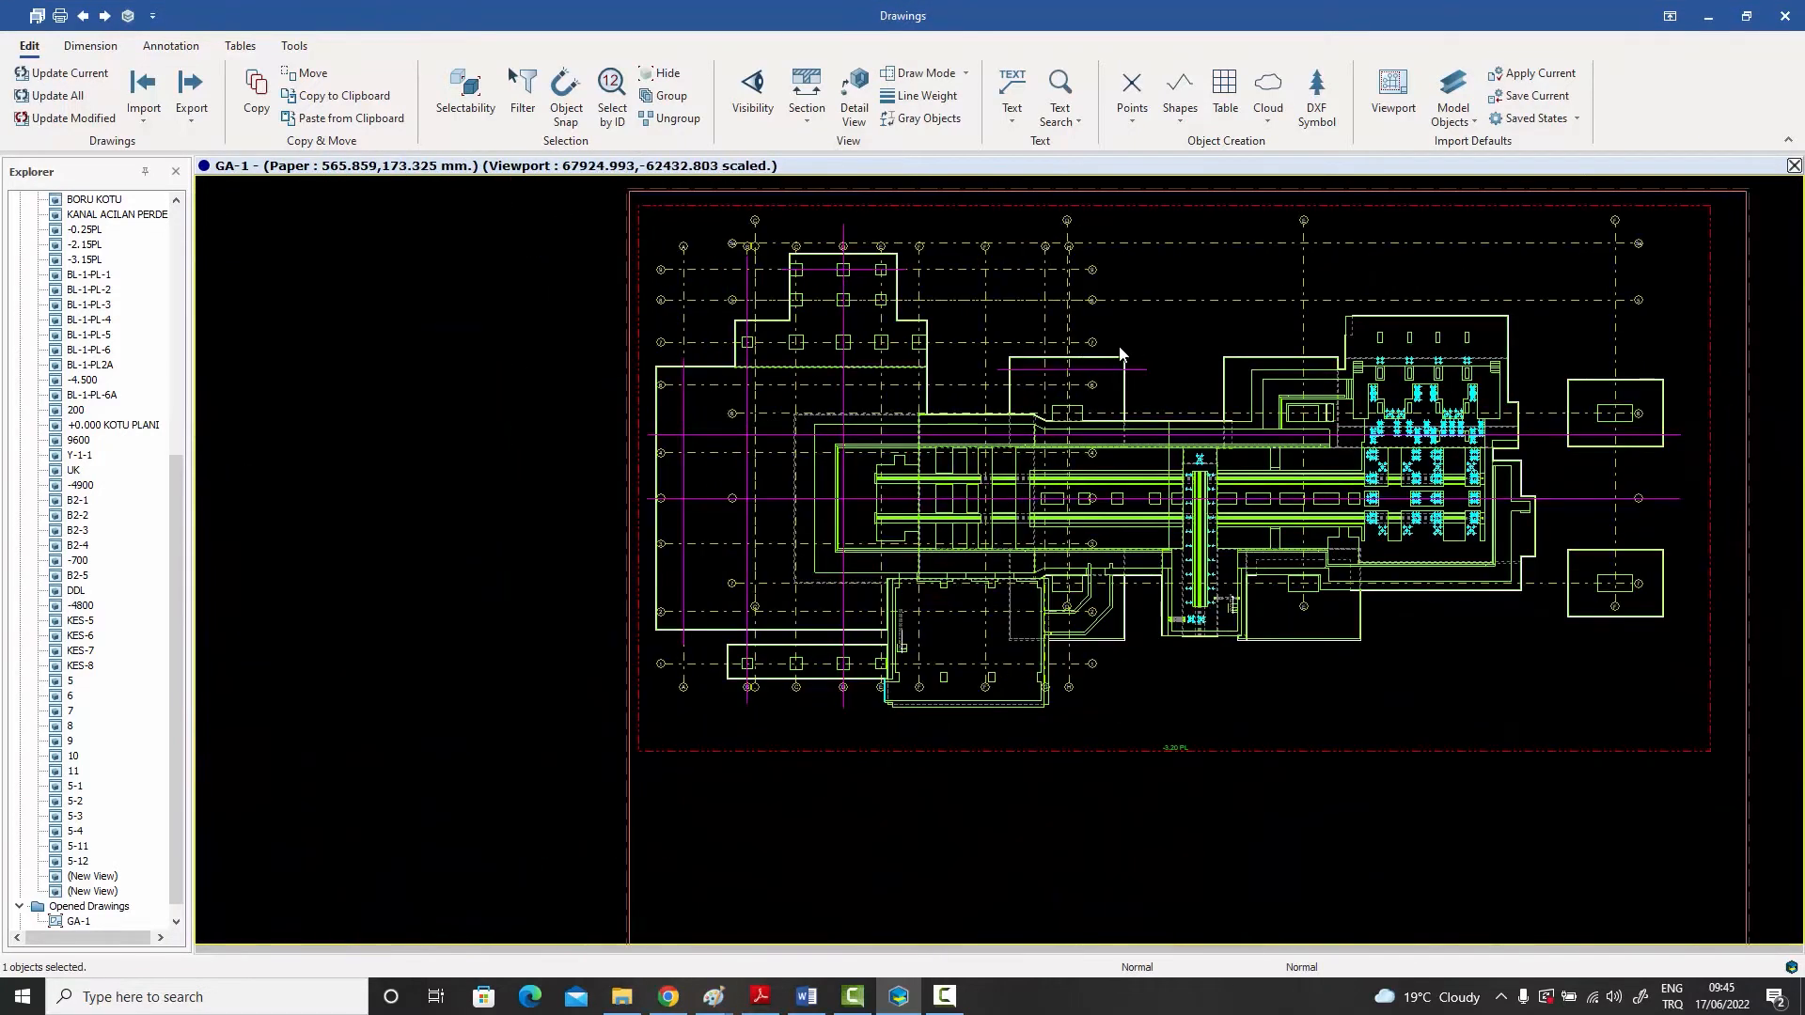
scroll(1118, 355, up, 4)
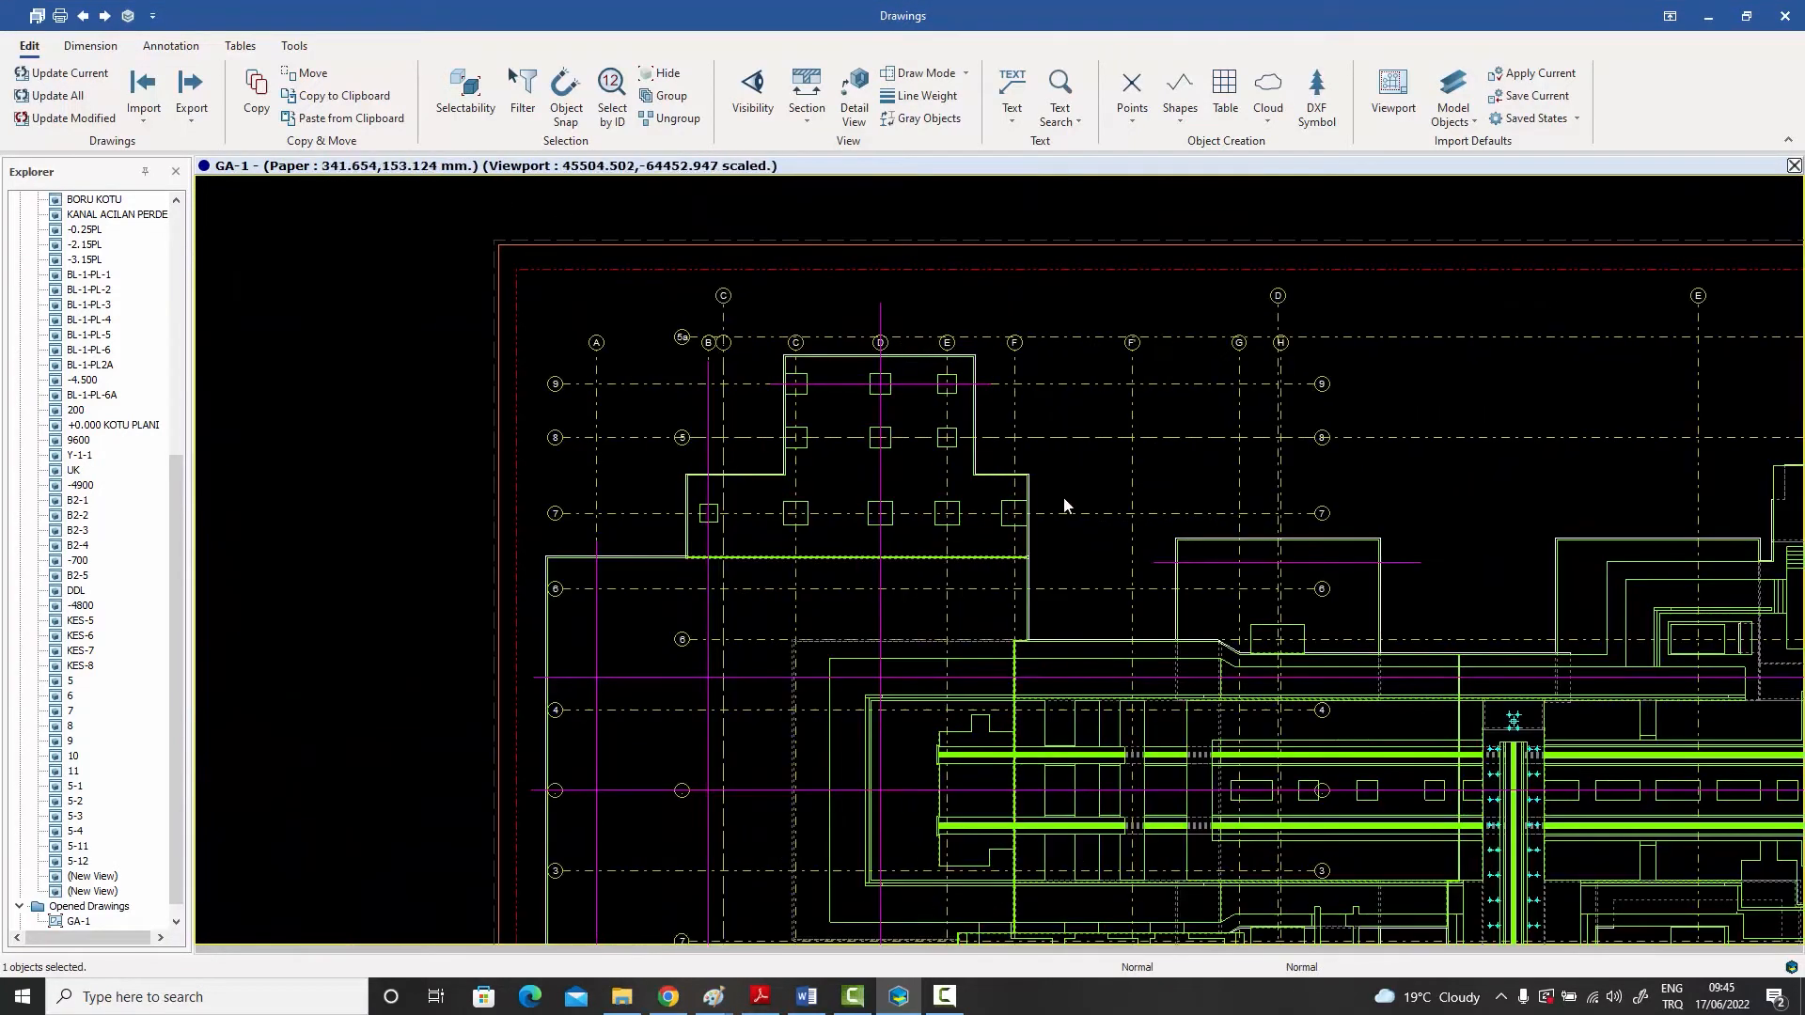
scroll(883, 343, up, 2)
click(879, 291)
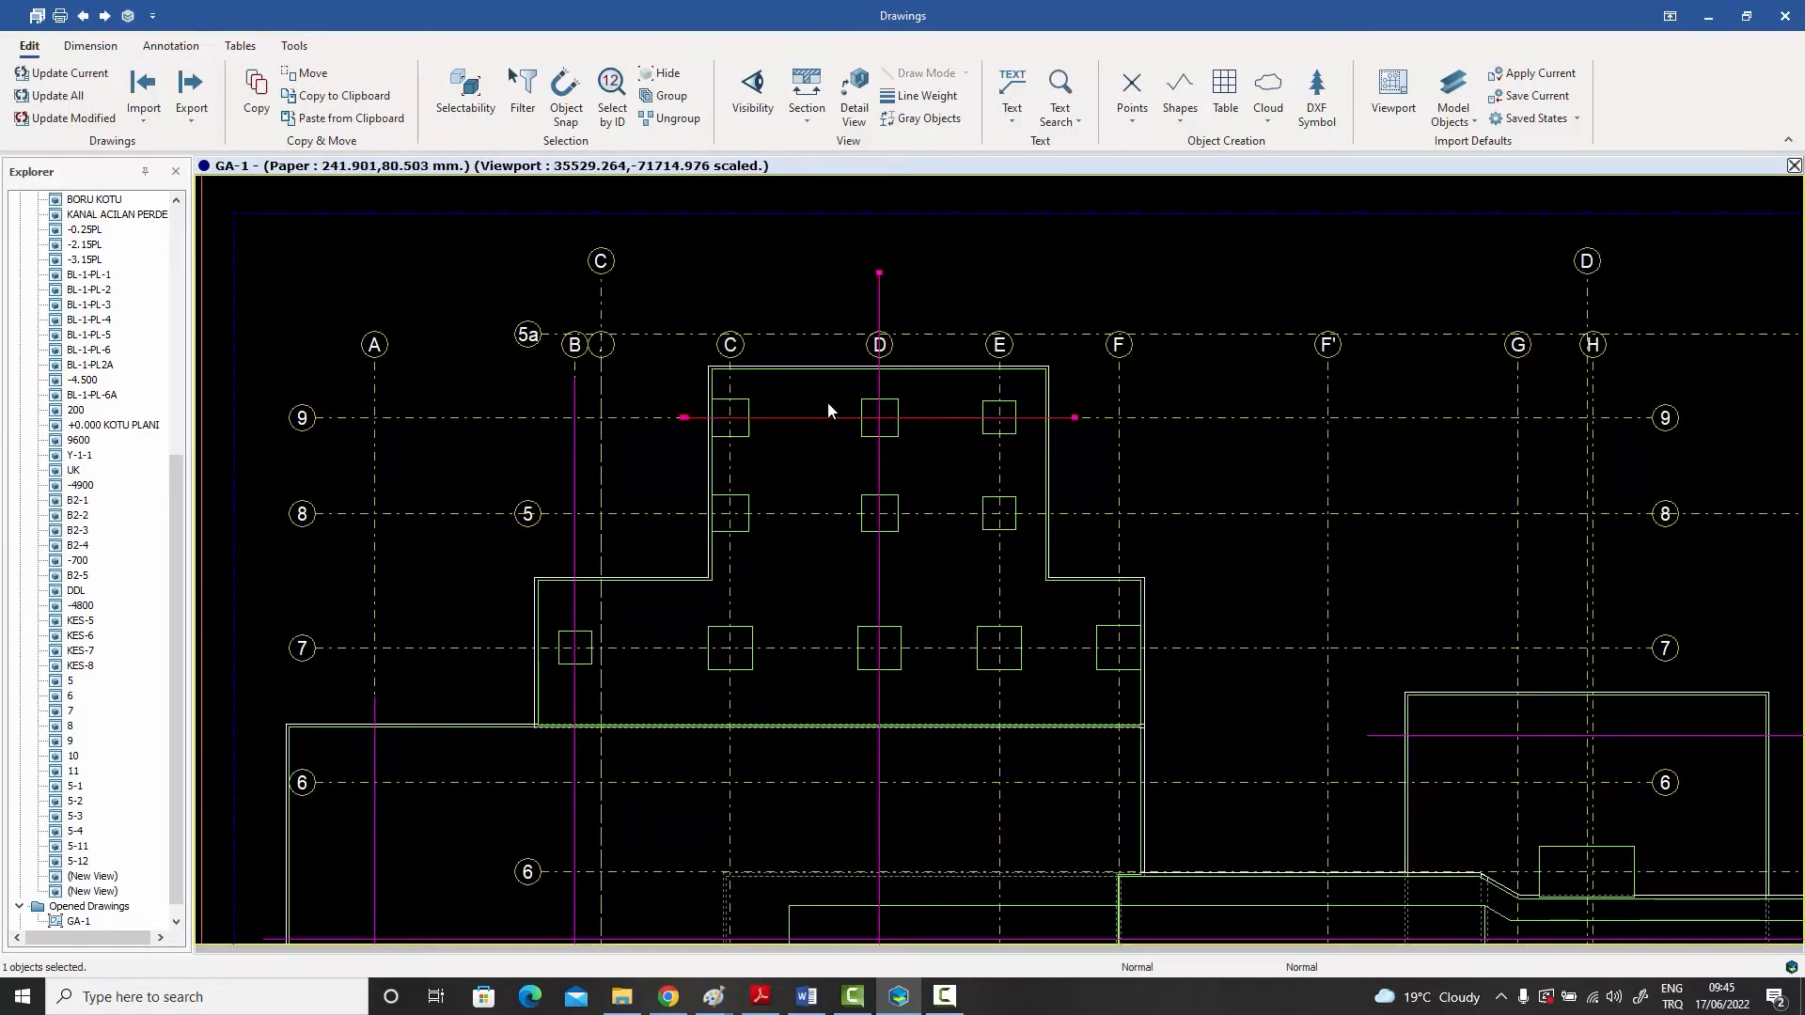
click(801, 391)
scroll(643, 371, down, 4)
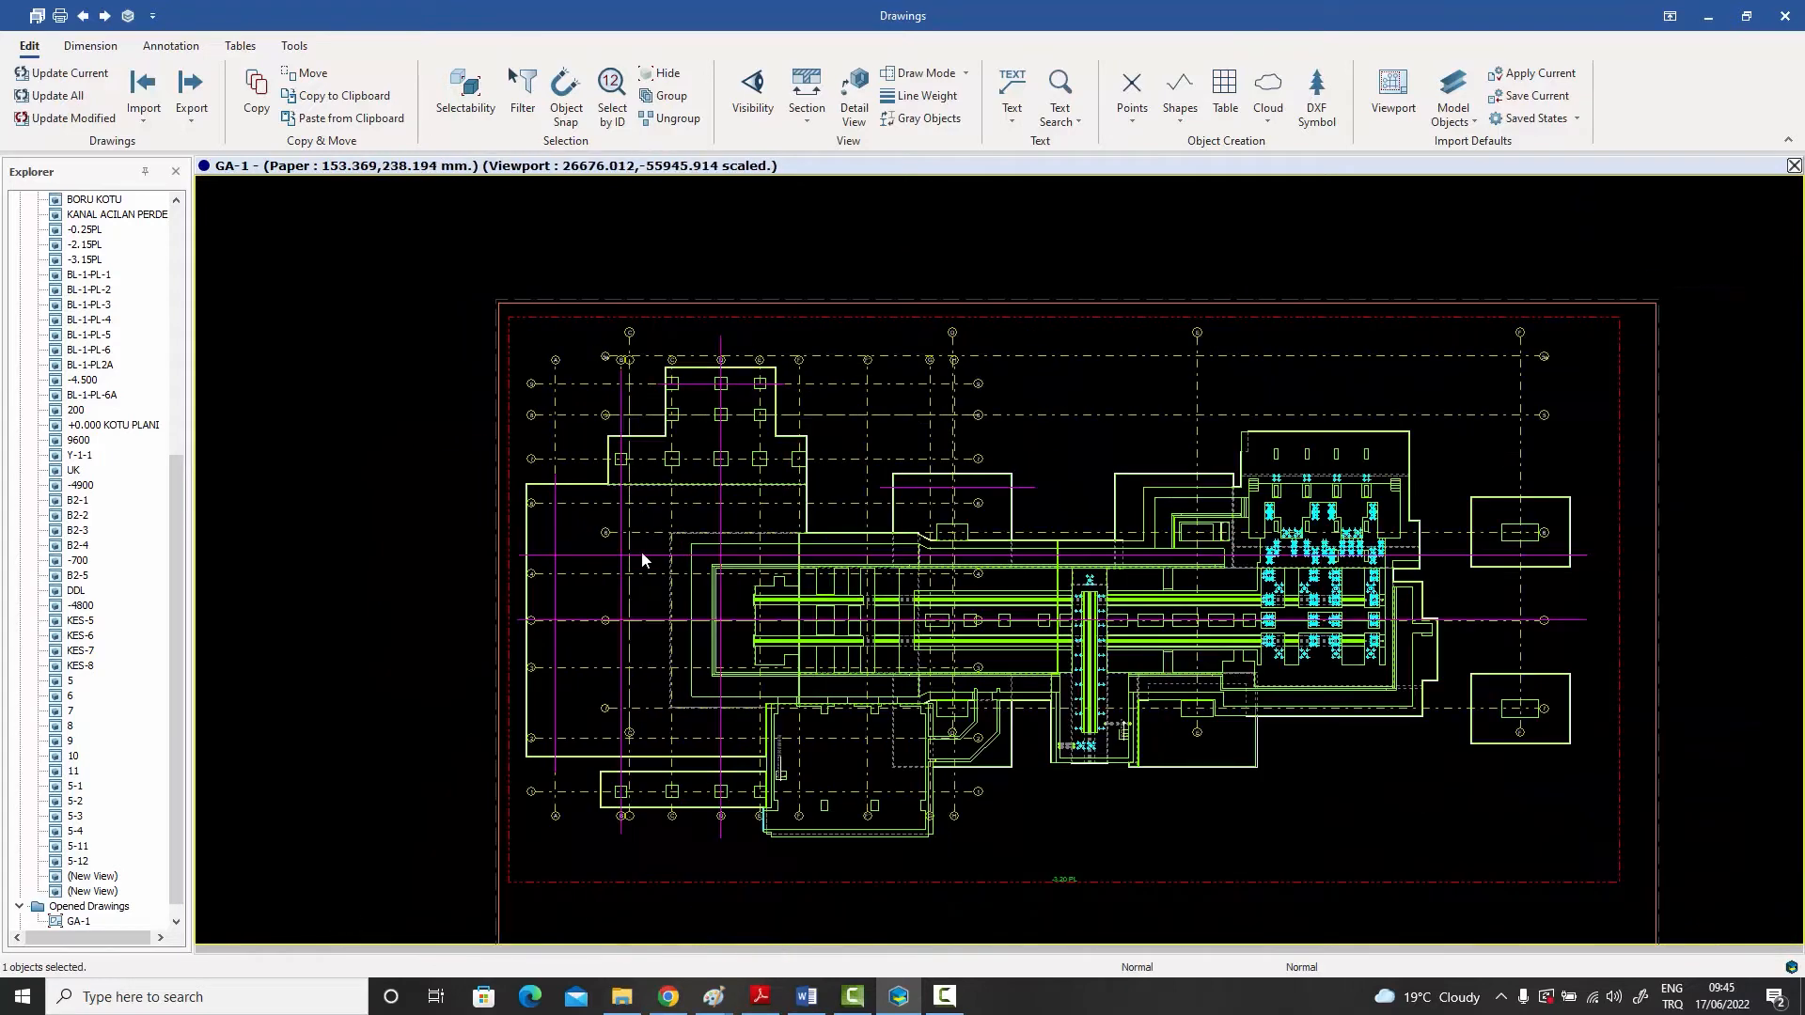
scroll(647, 556, up, 2)
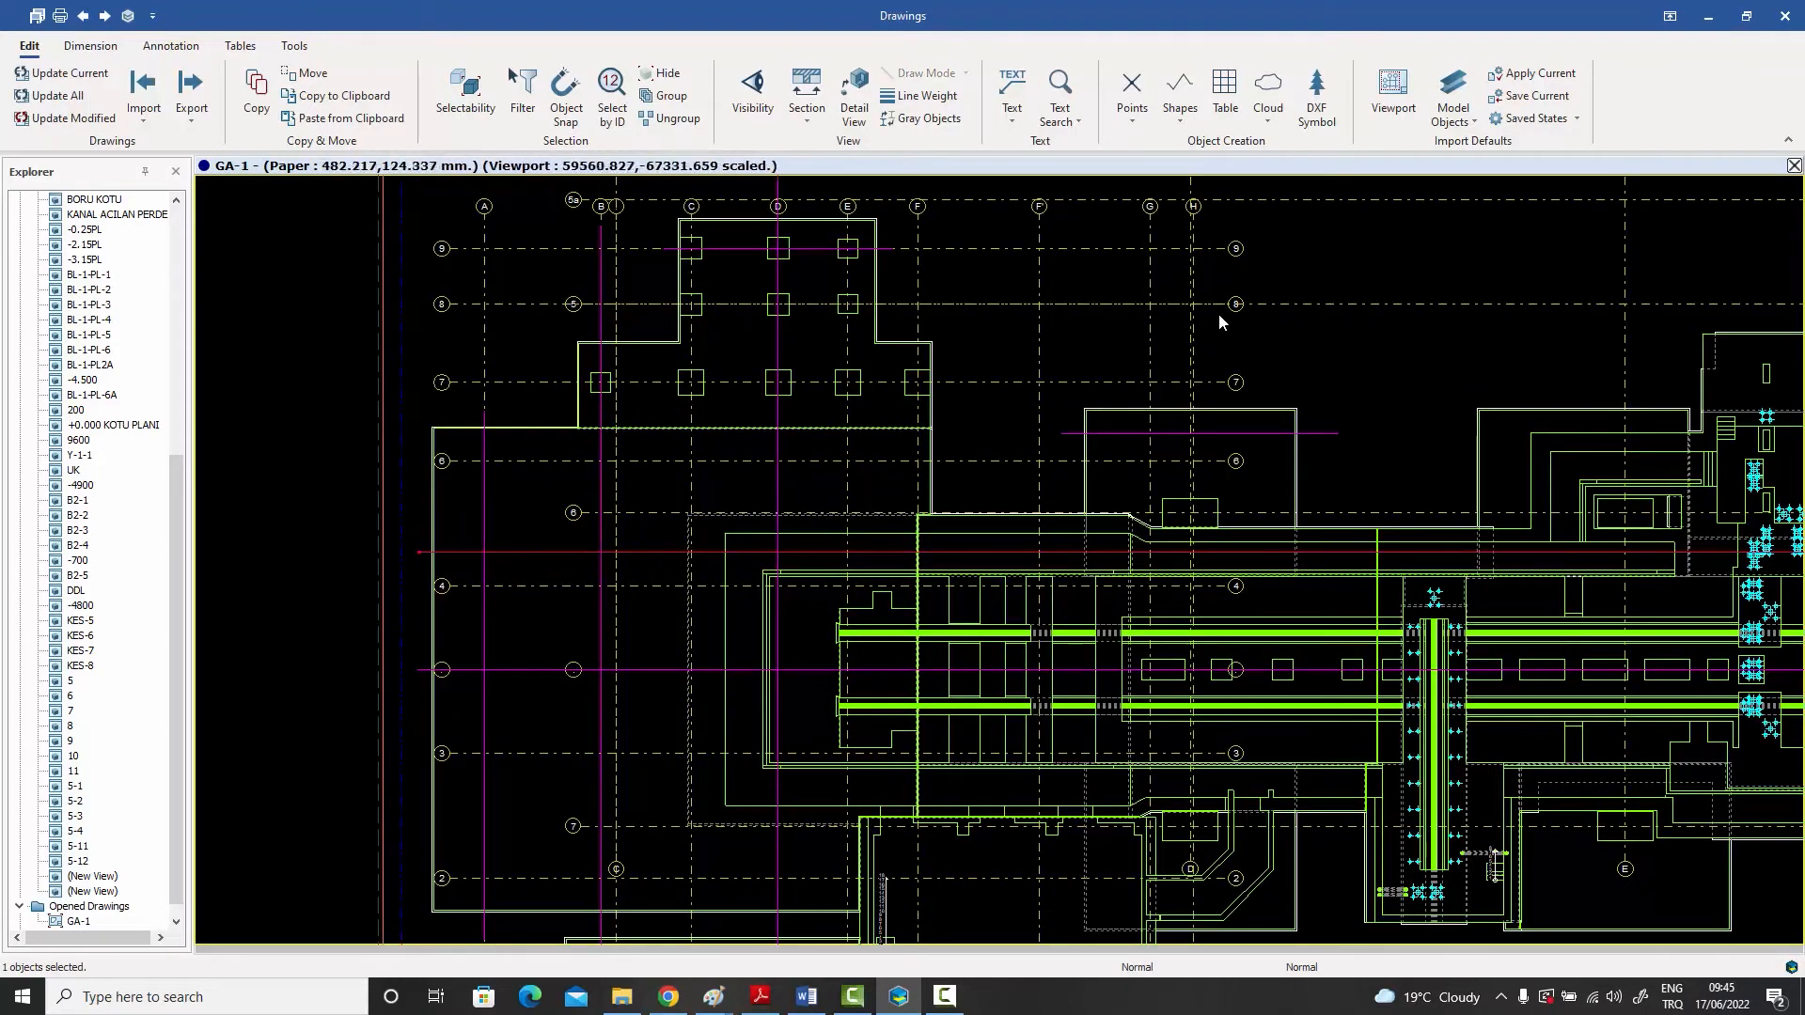
scroll(1215, 317, down, 2)
mouse_move(1238, 326)
middle_down()
mouse_move(1199, 250)
mouse_move(1236, 251)
middle_up()
scroll(1246, 296, up, 2)
scroll(1227, 250, down, 1)
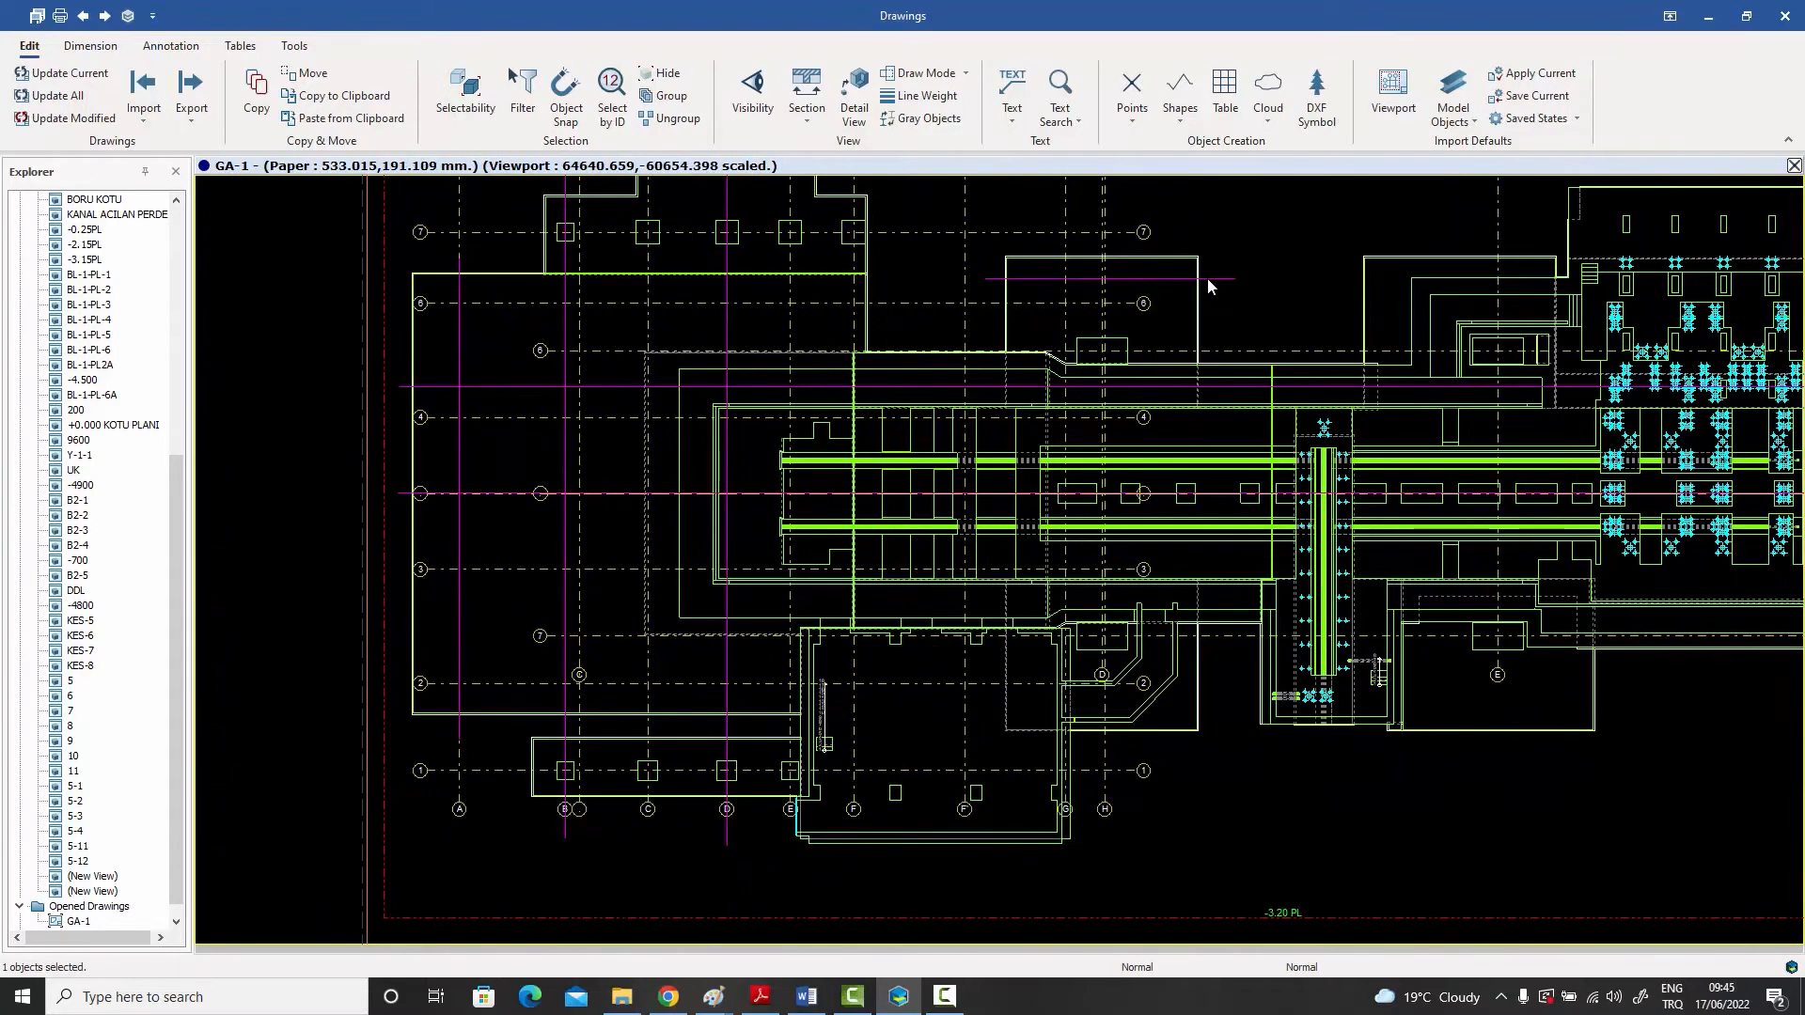
- Move the new line slightly upward and copy it straight down onto the lower foundation outline between axes 1 and 2
click(1209, 278)
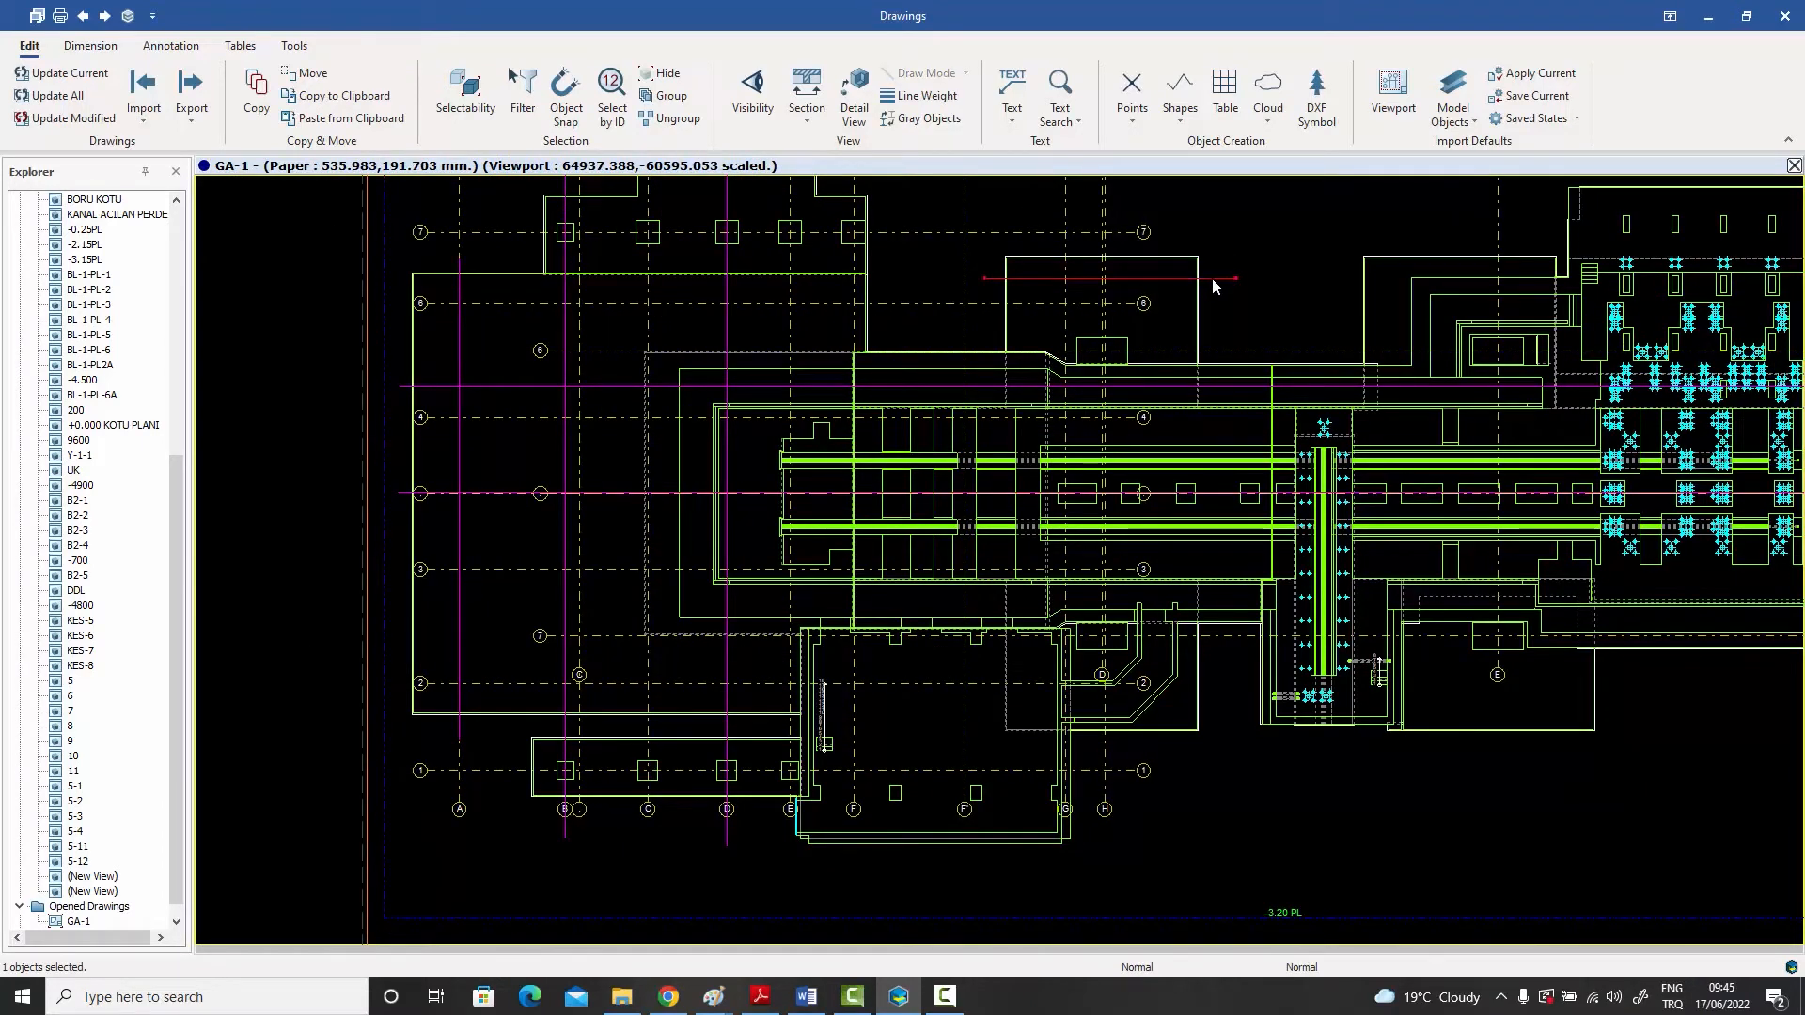
drag(1213, 279, 1205, 276)
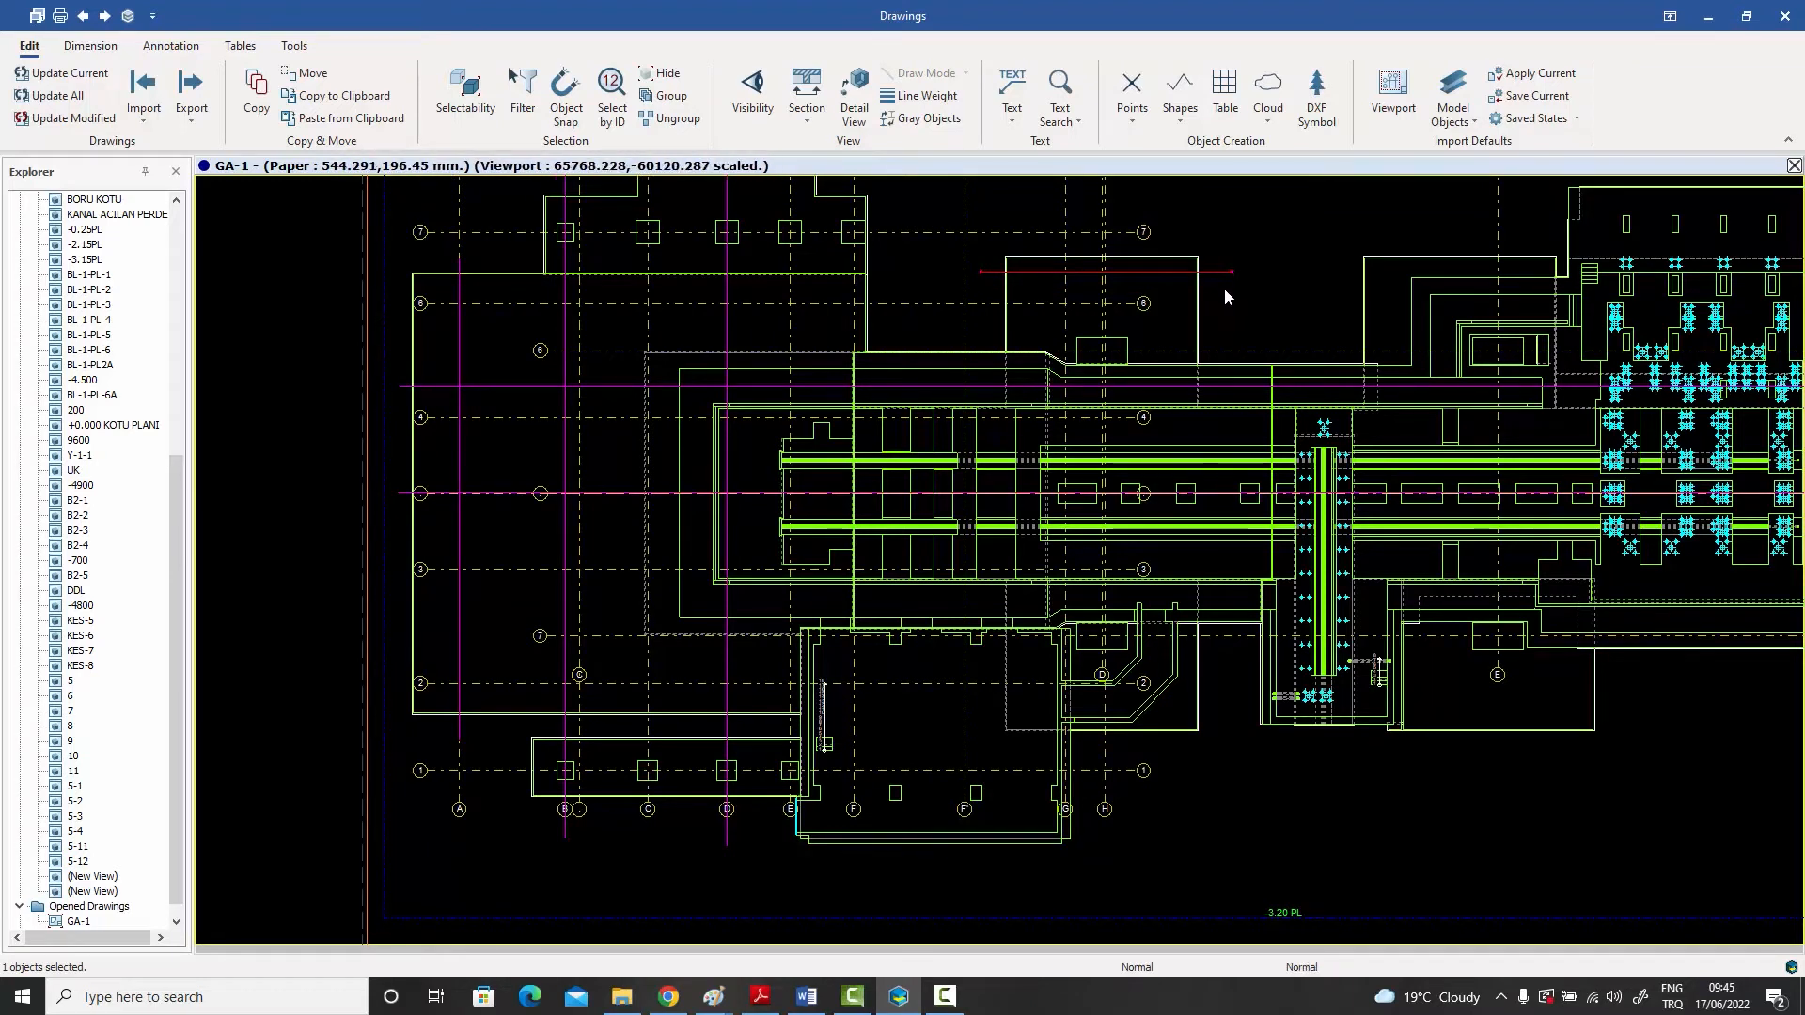
click(1213, 272)
click(1211, 272)
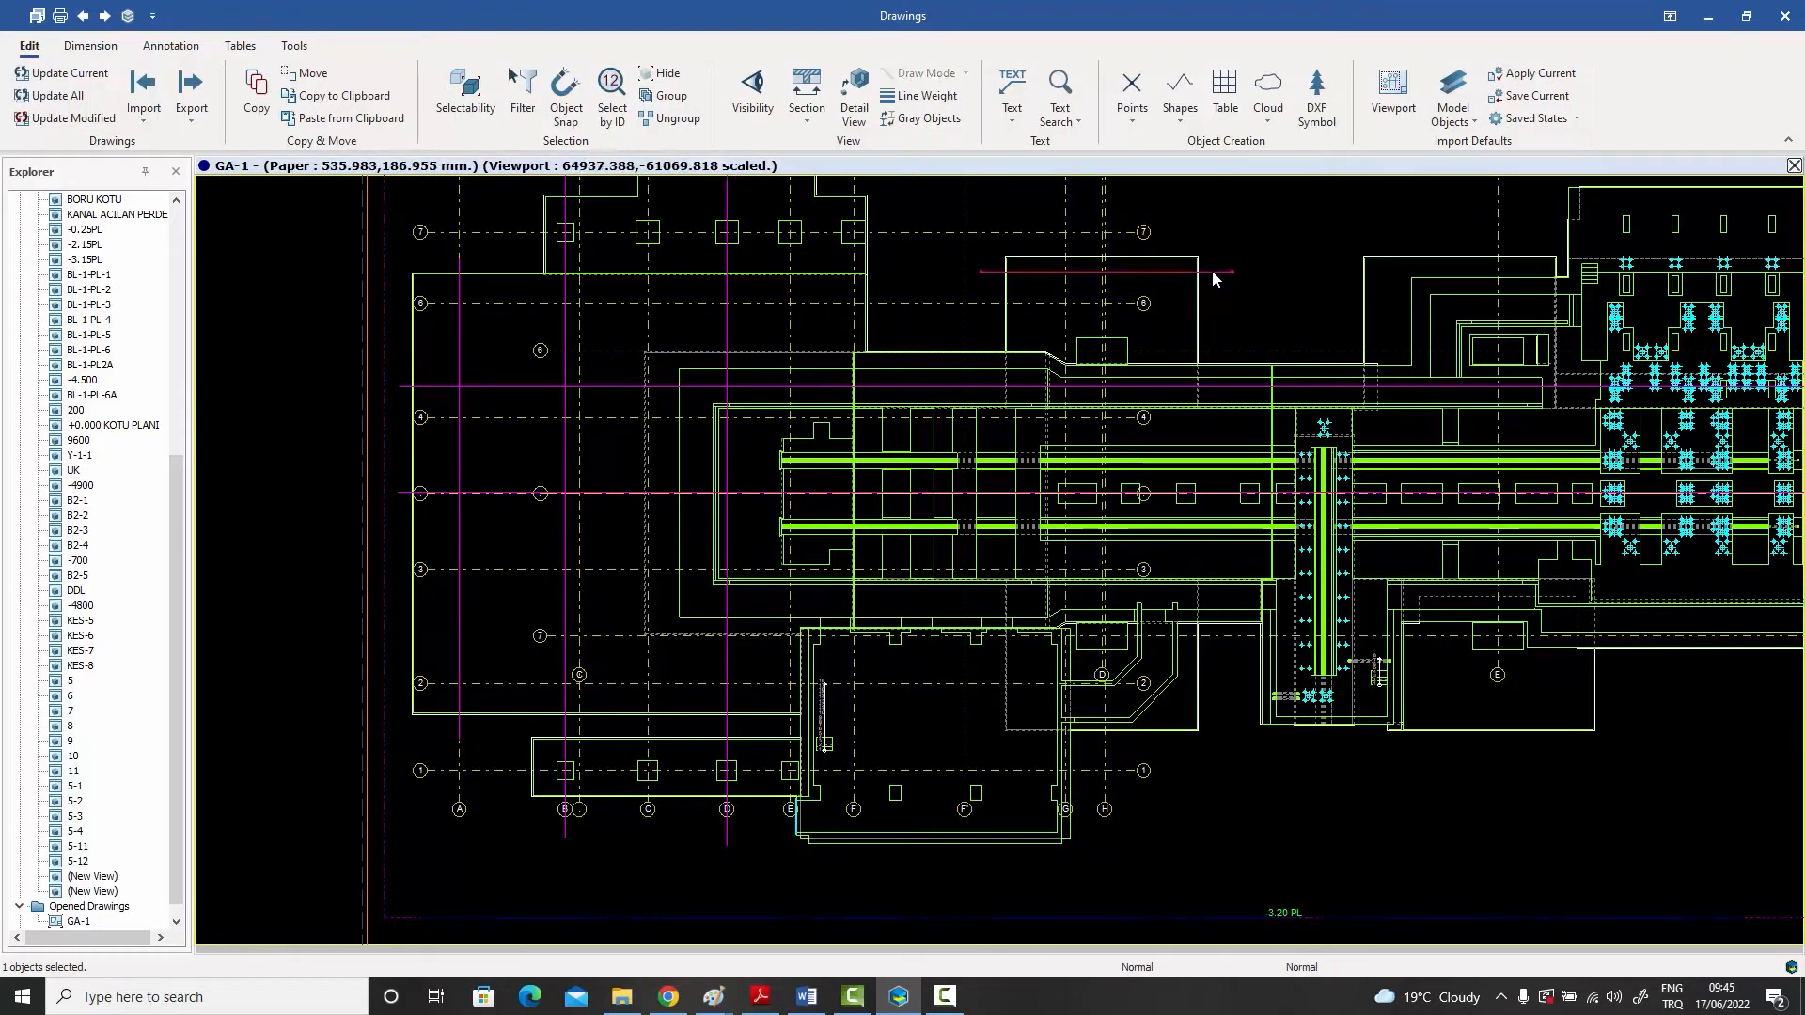
mouse_move(1210, 273)
ctrl+mouse_down()
mouse_move(1188, 632)
mouse_move(1213, 706)
ctrl+mouse_up()
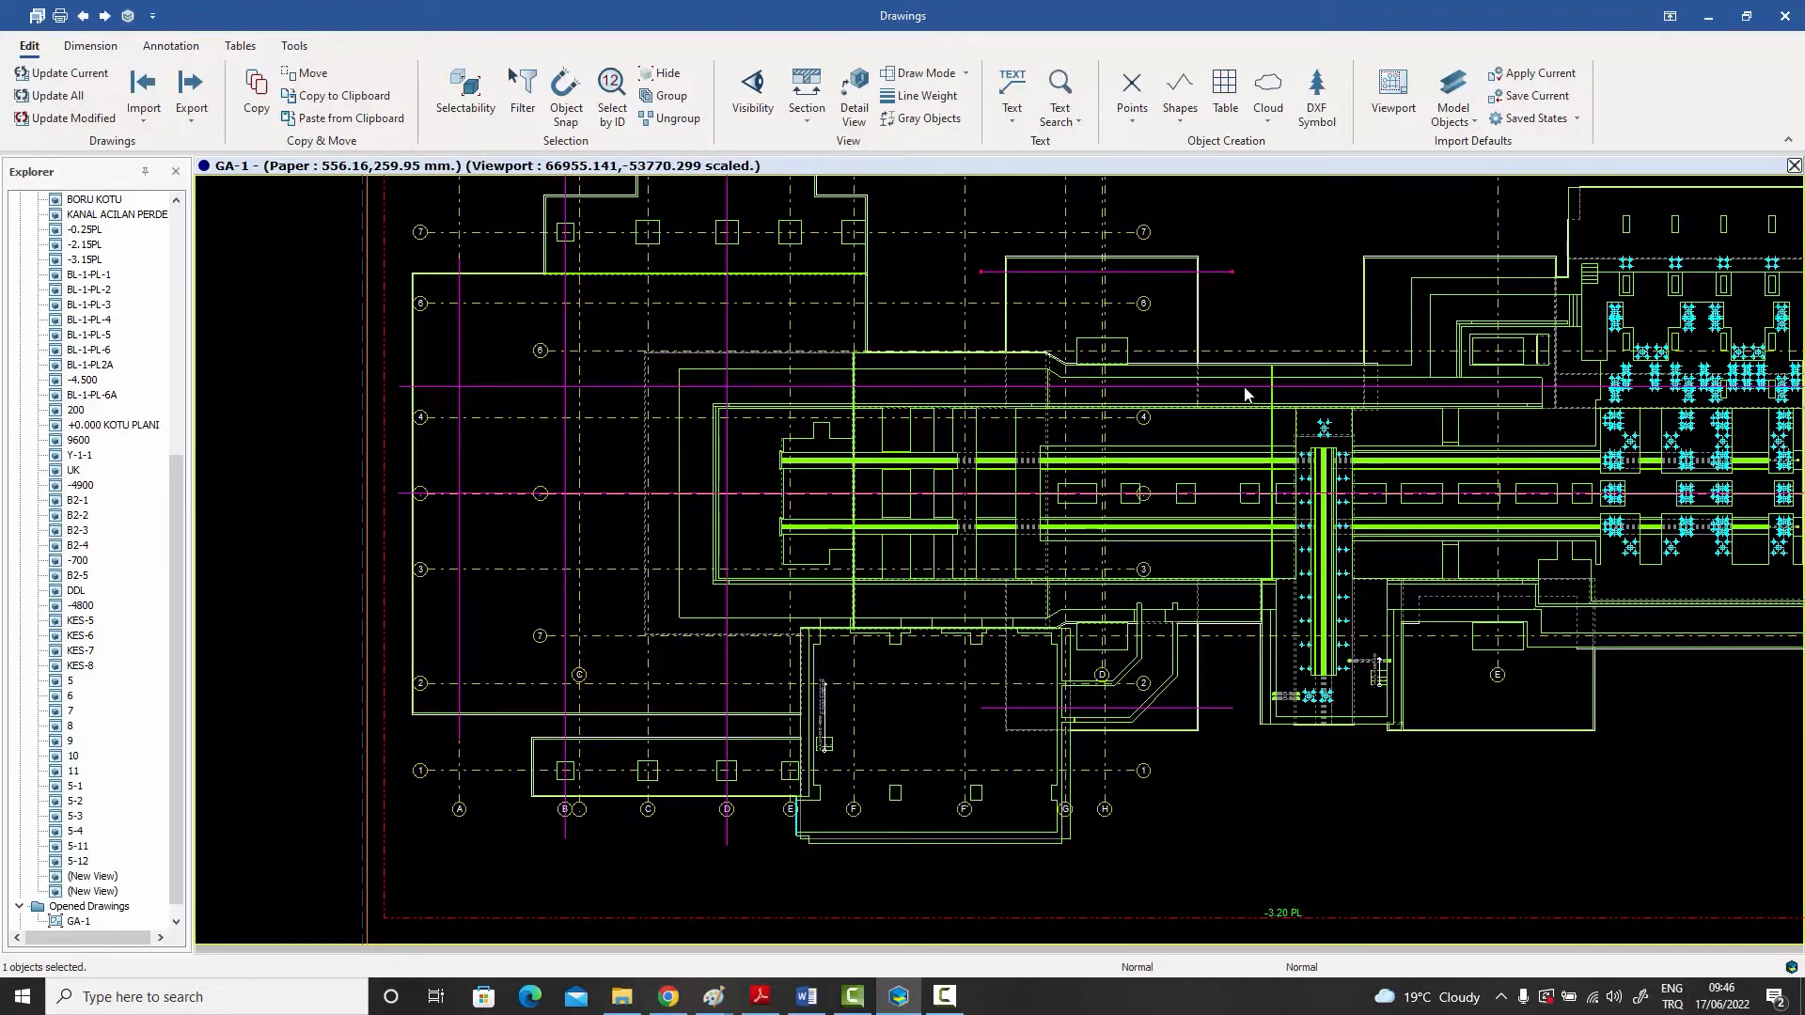
scroll(1218, 423, down, 1)
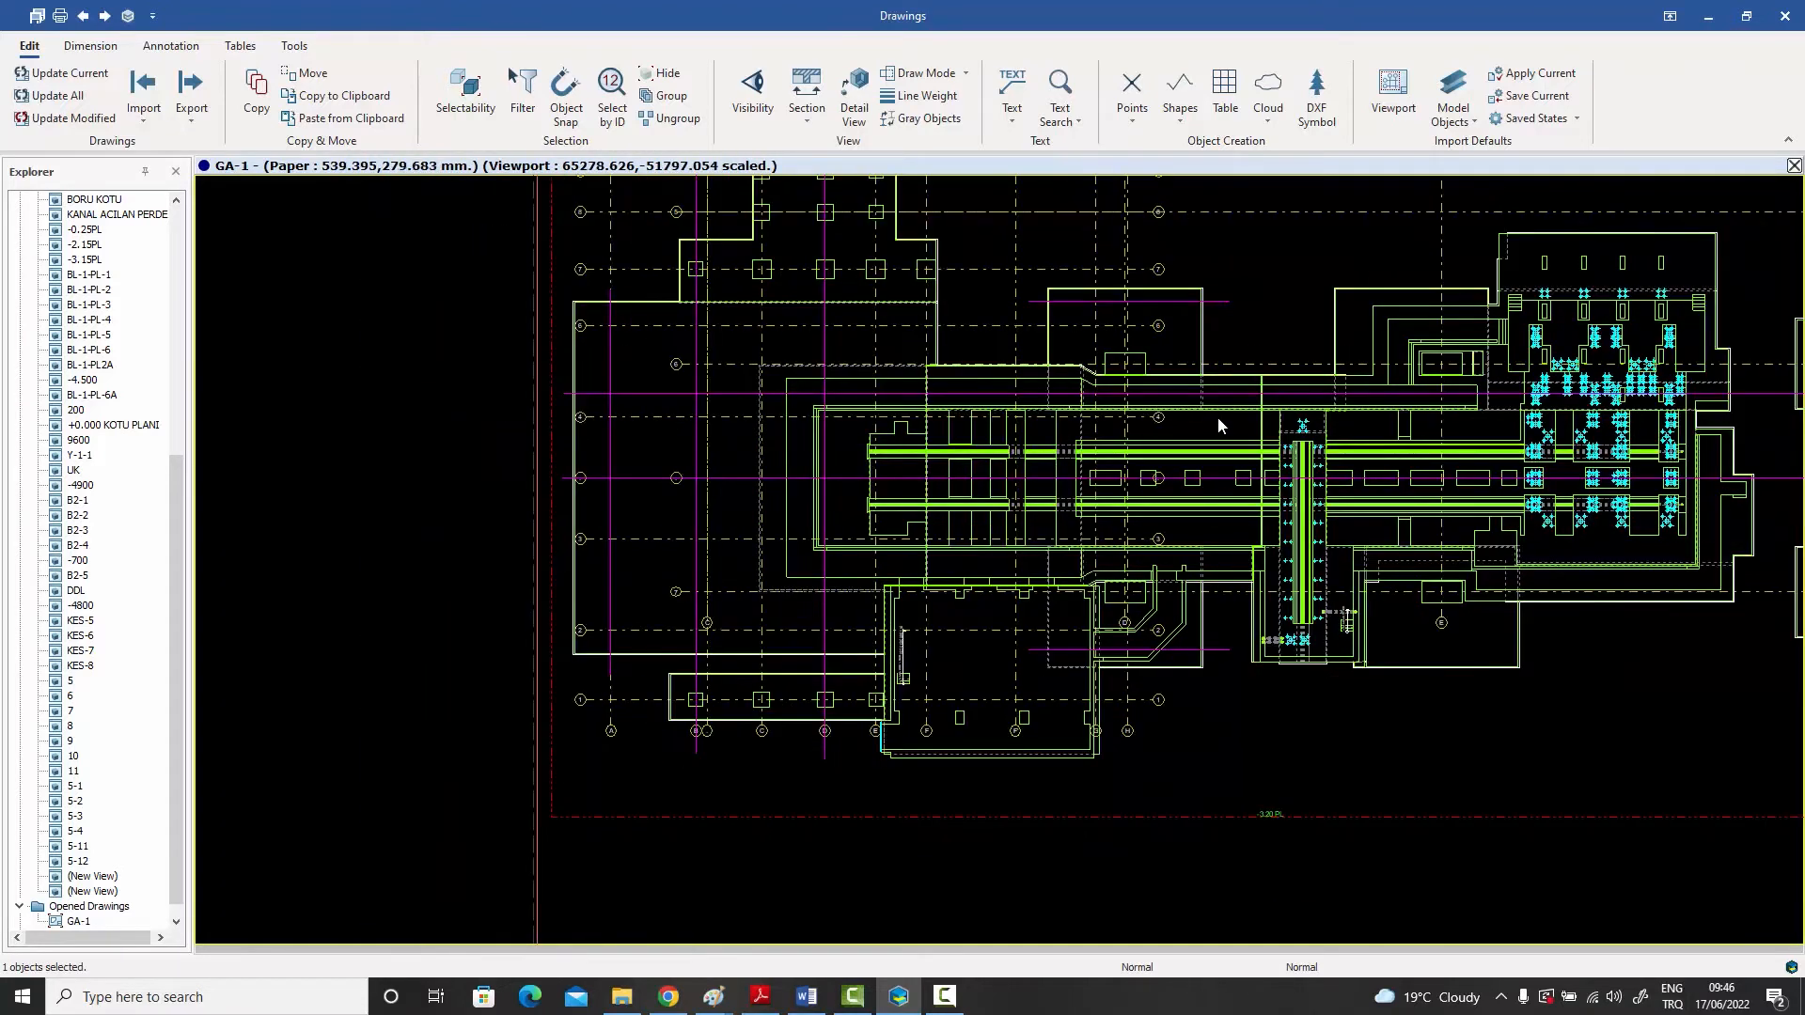
middle_drag(1219, 425, 1079, 495)
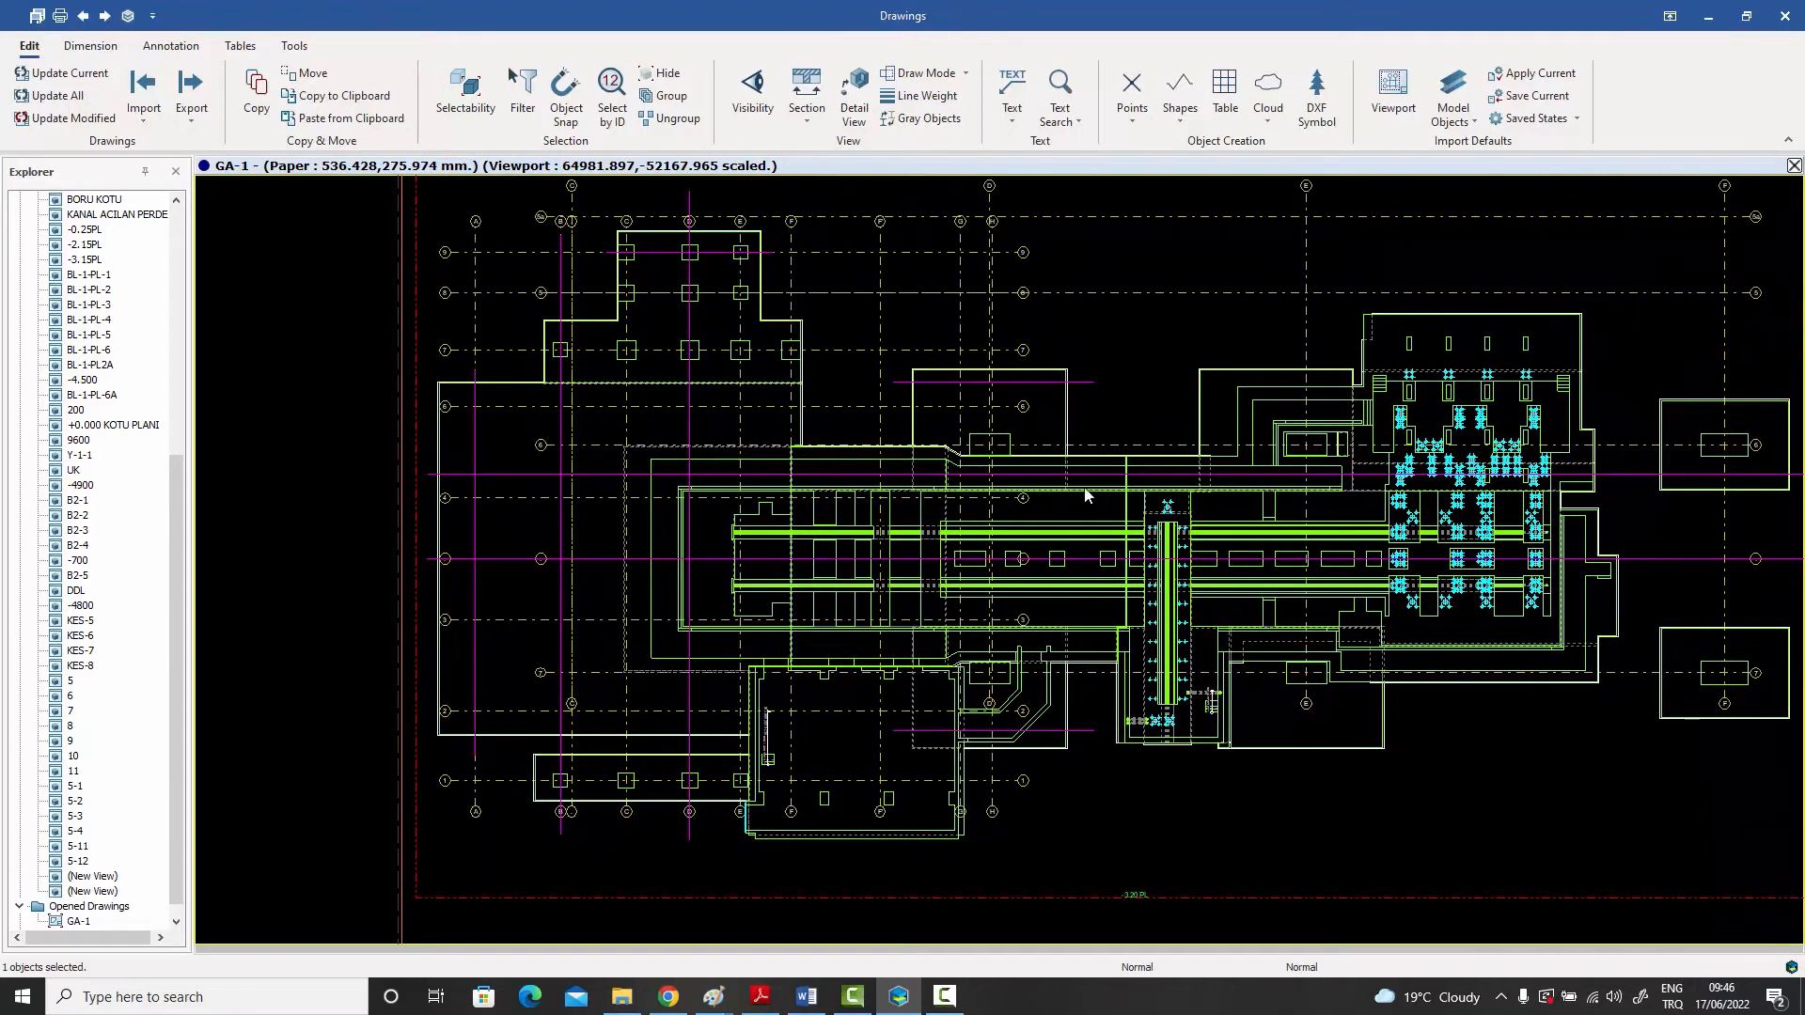
- Select the two short horizontal construction lines on the foundation outlines, one between axes 6 and 7 and one between axes 1 and 2
click(91, 45)
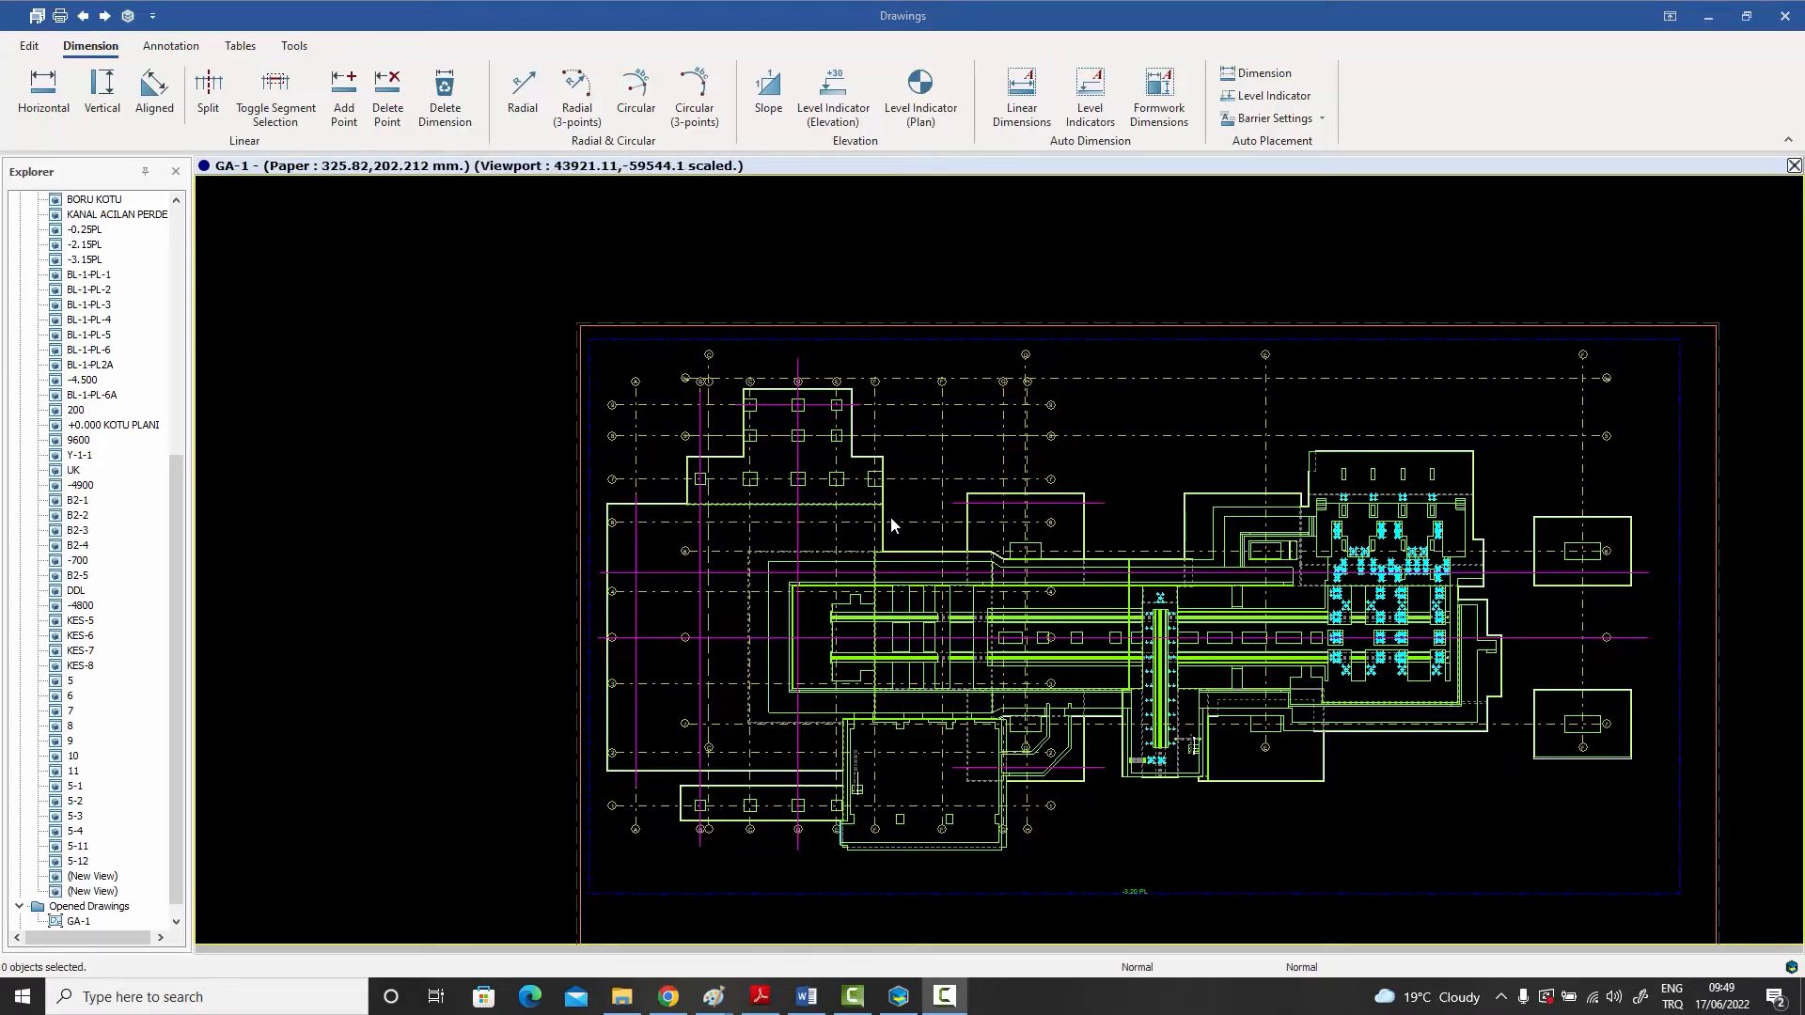
scroll(1017, 534, up, 3)
click(966, 459)
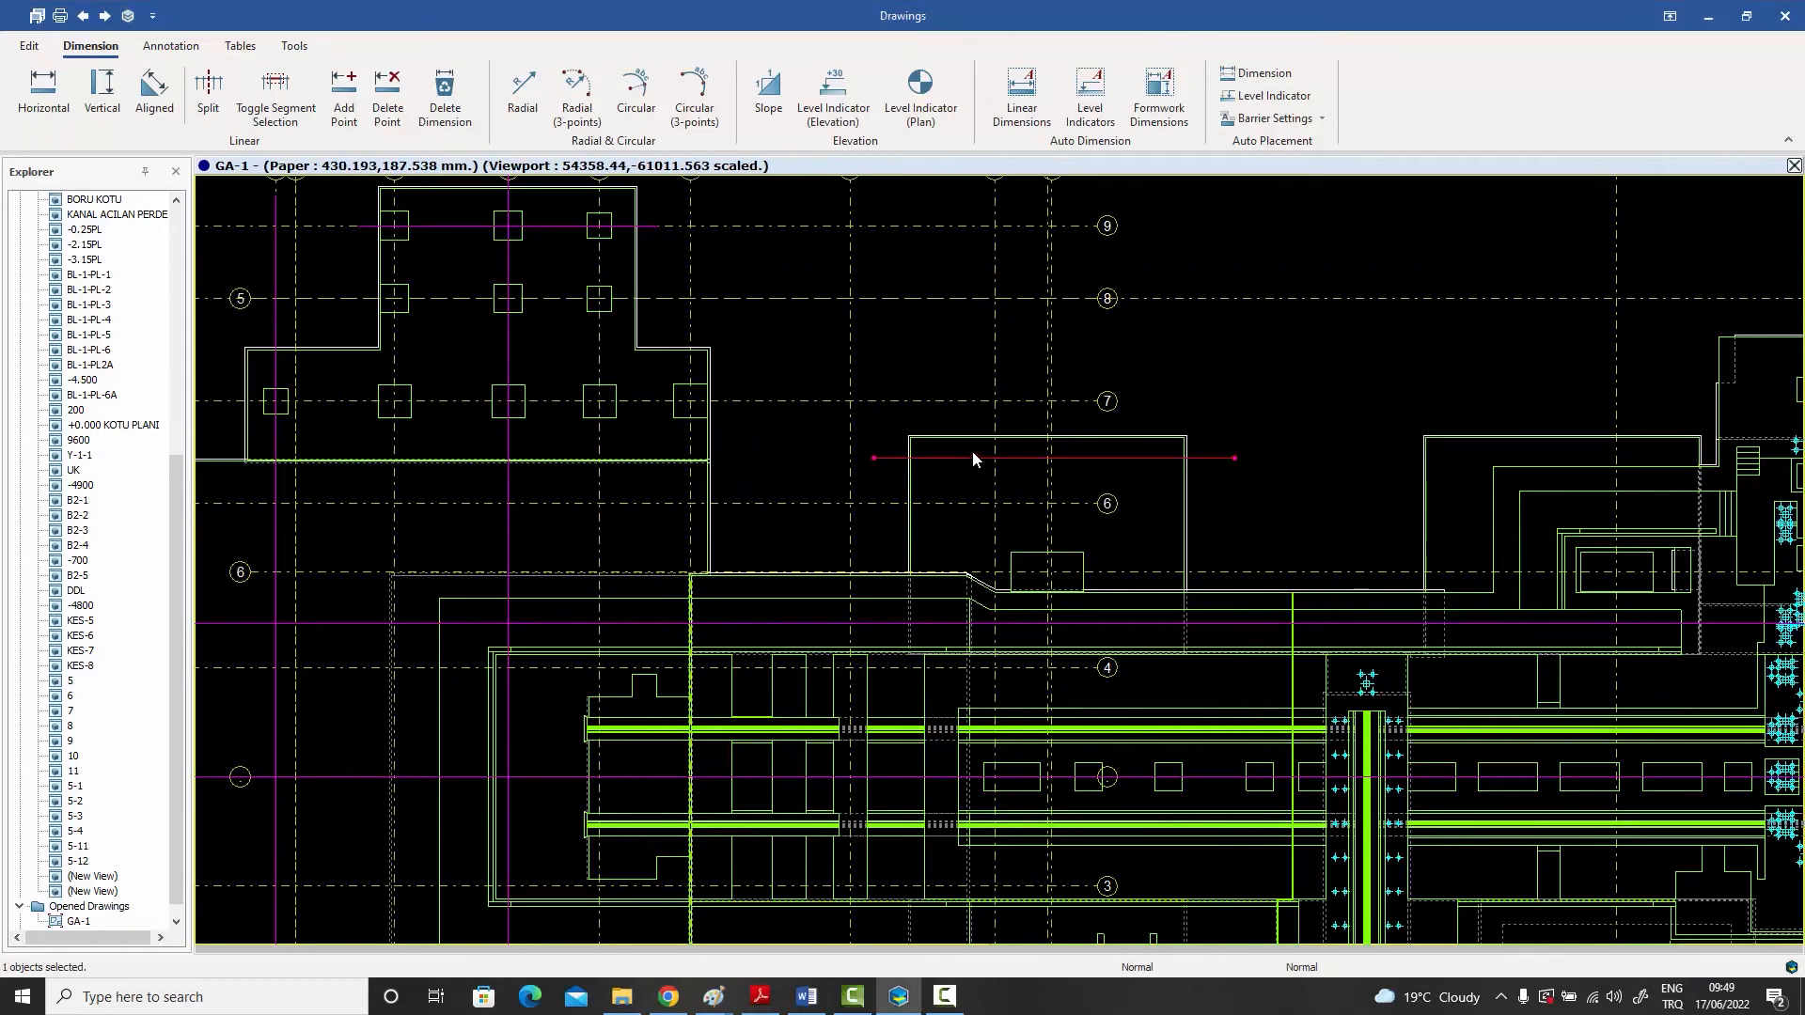
scroll(972, 451, down, 3)
scroll(969, 717, up, 2)
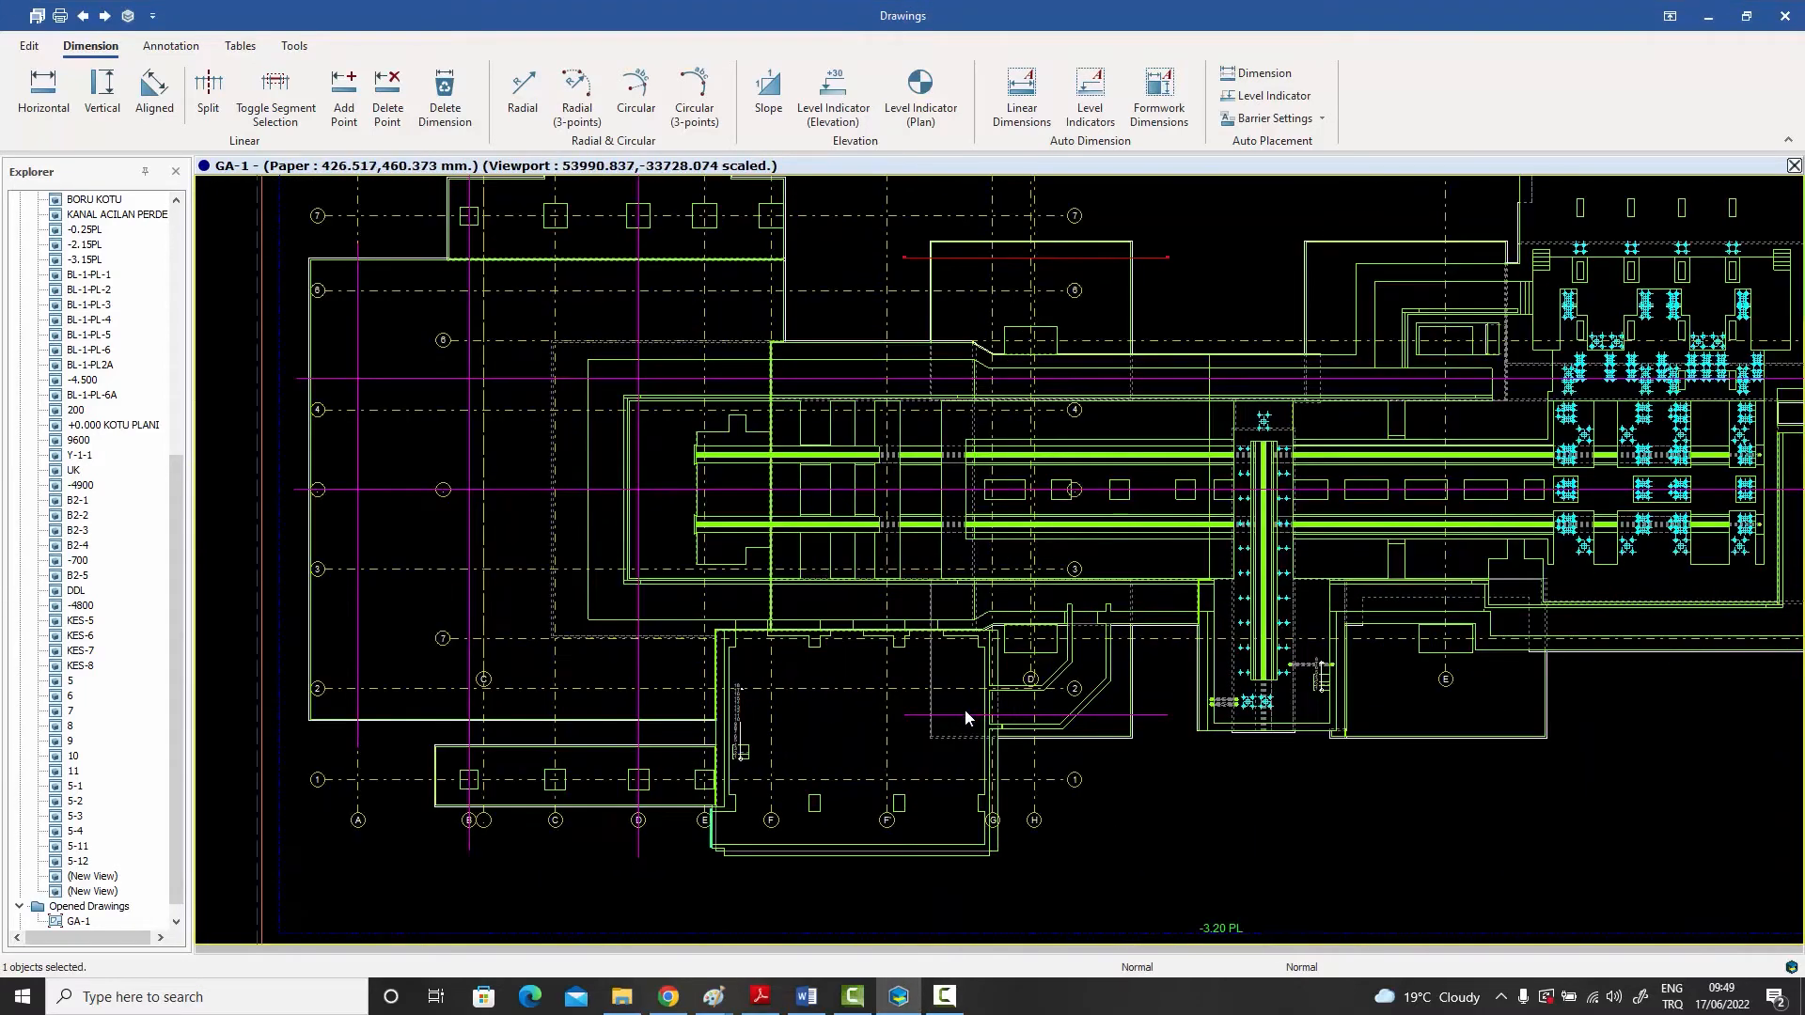
click(957, 715)
- Add the vertical construction lines along axes D and B to the selection
scroll(950, 719, down, 2)
scroll(747, 733, up, 4)
click(729, 652)
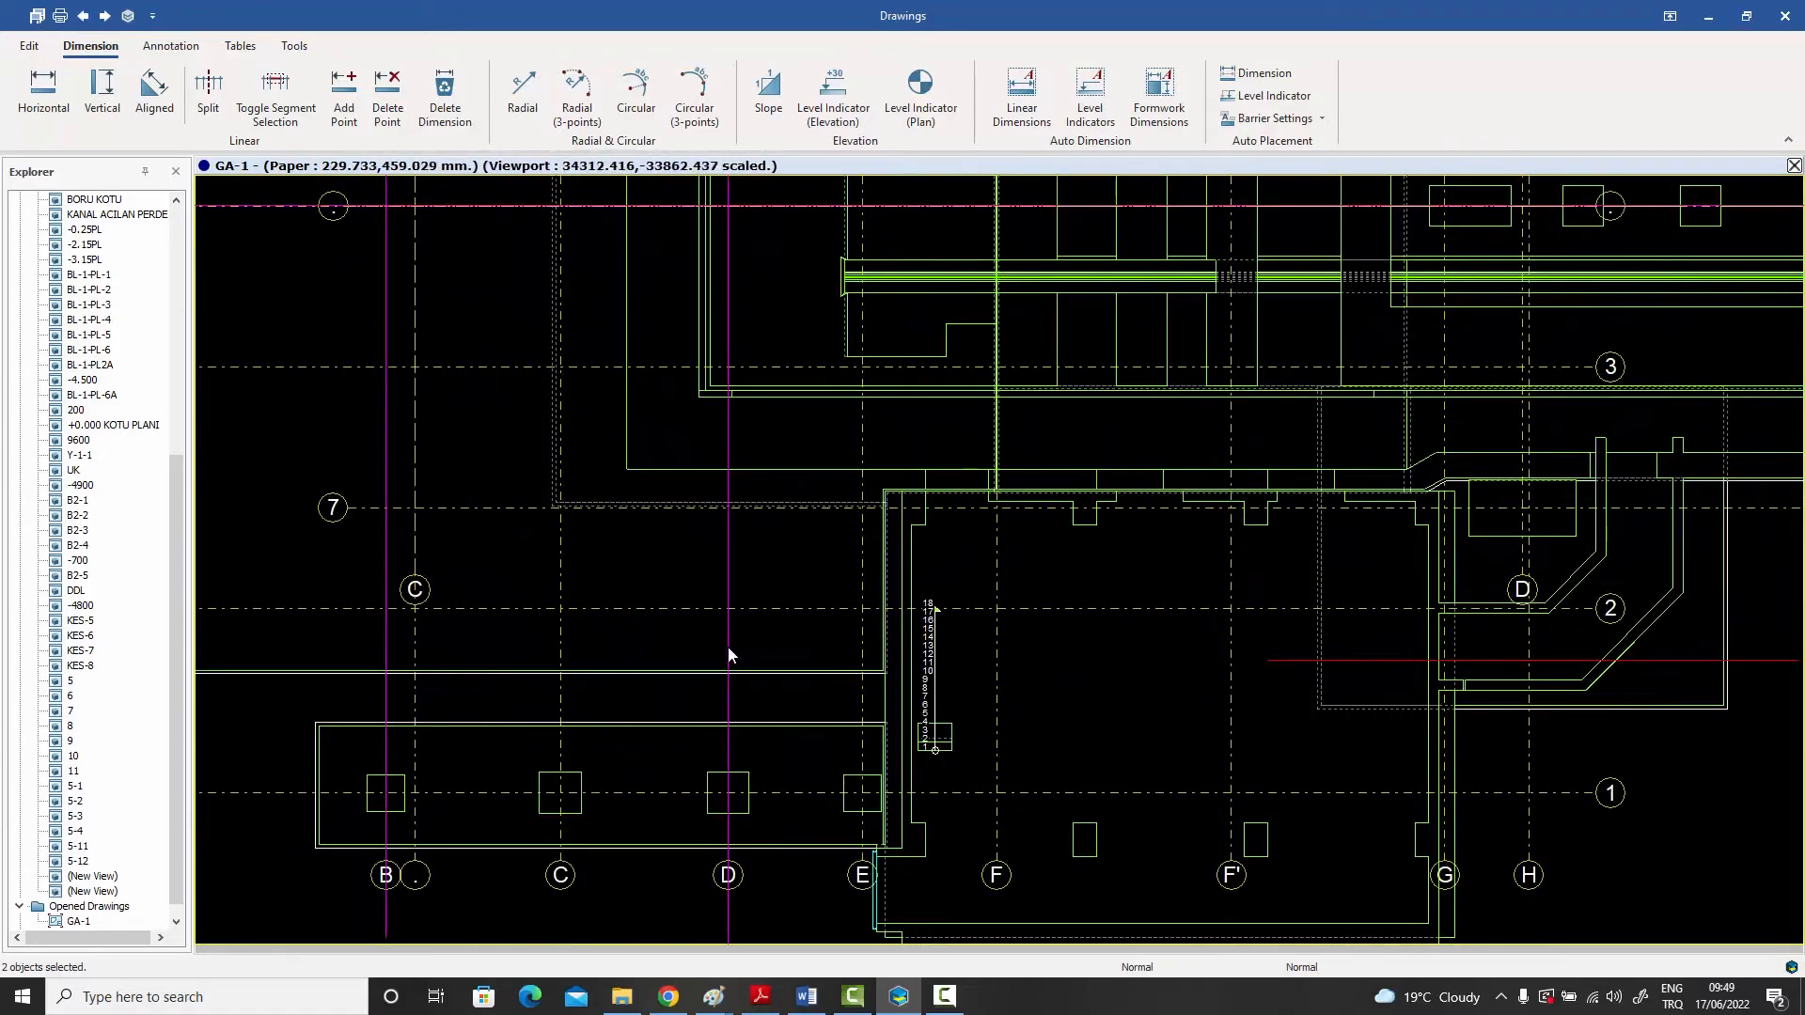
click(387, 635)
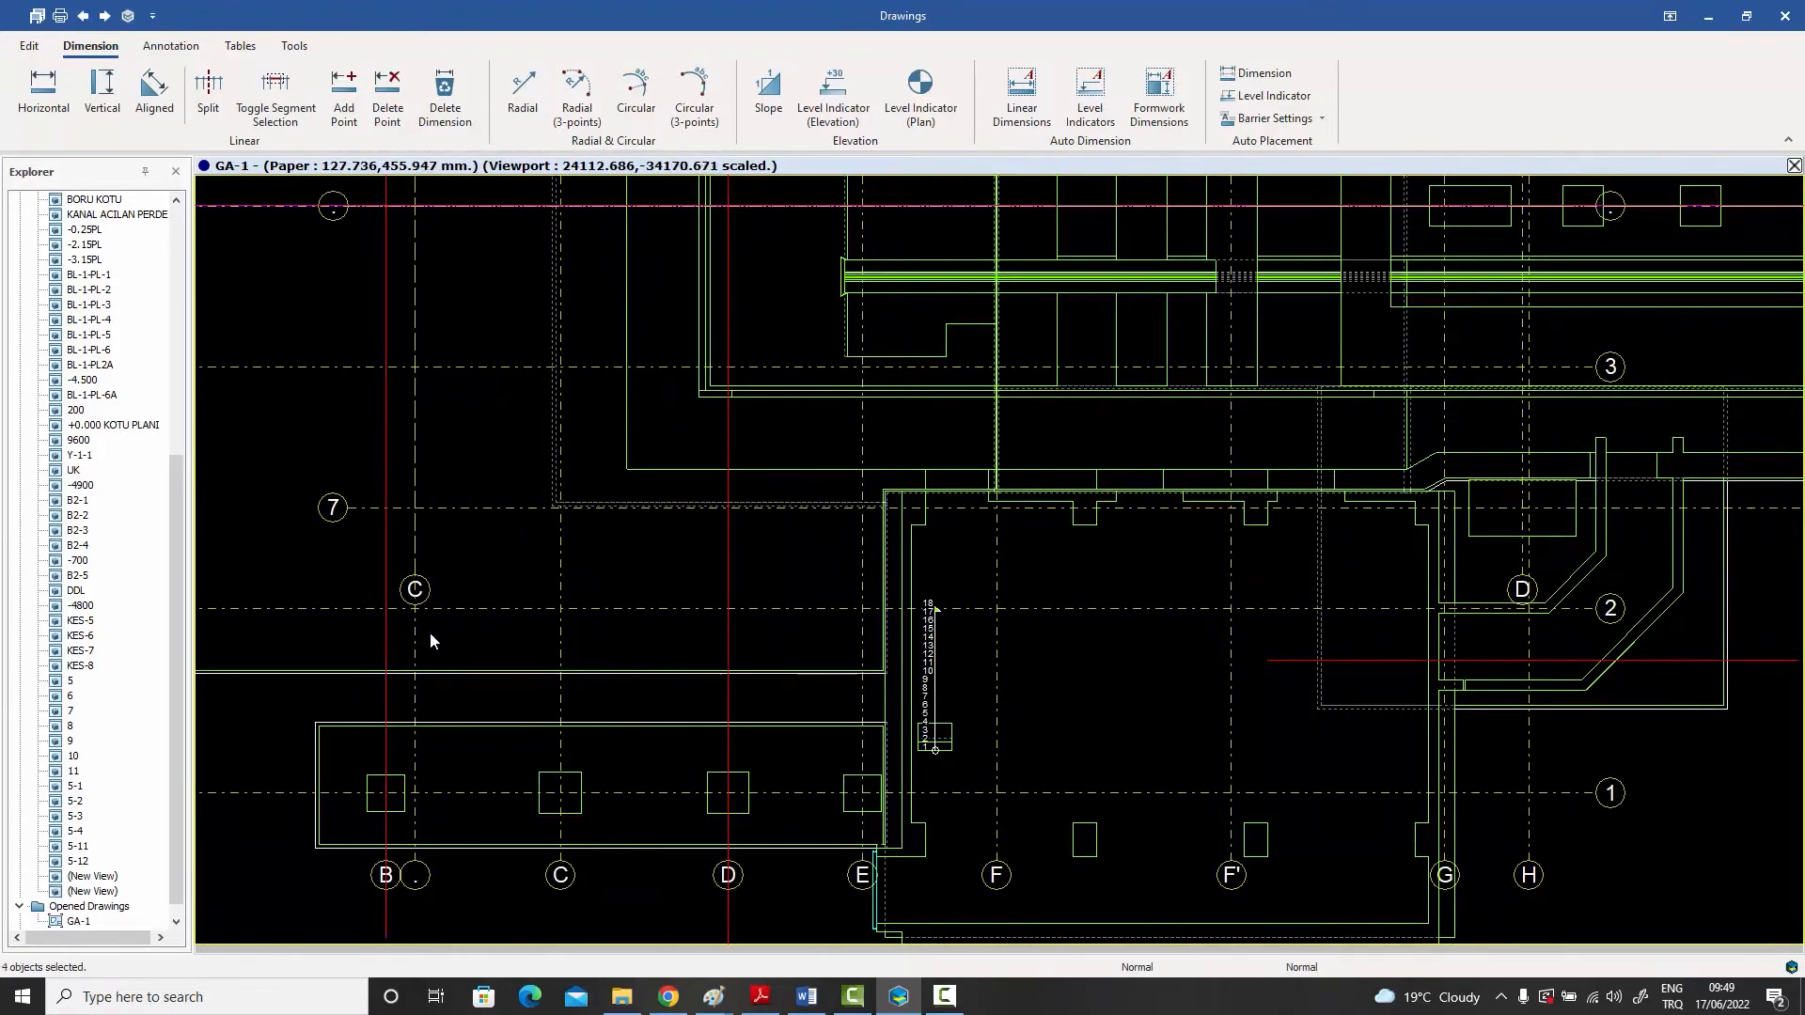
- Add the two long horizontal construction lines across the plan and the short one on axis 9 to the selection
scroll(669, 677, down, 4)
scroll(581, 498, up, 3)
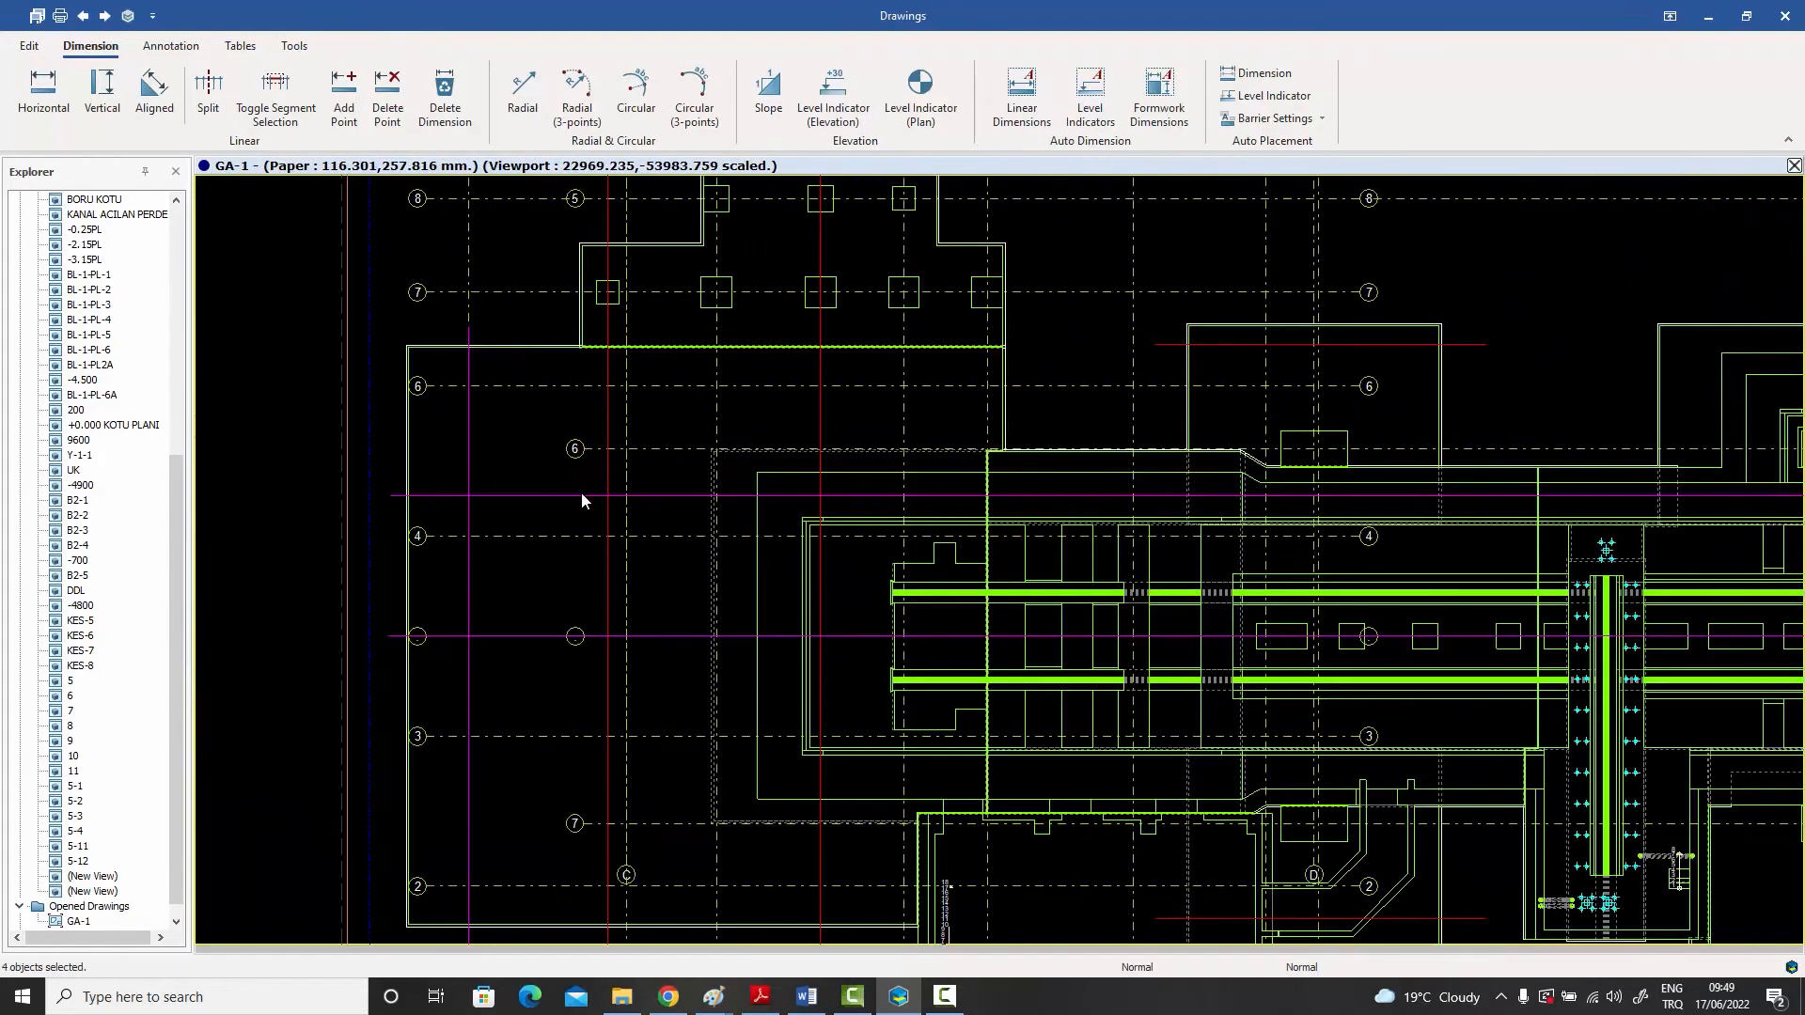
click(553, 497)
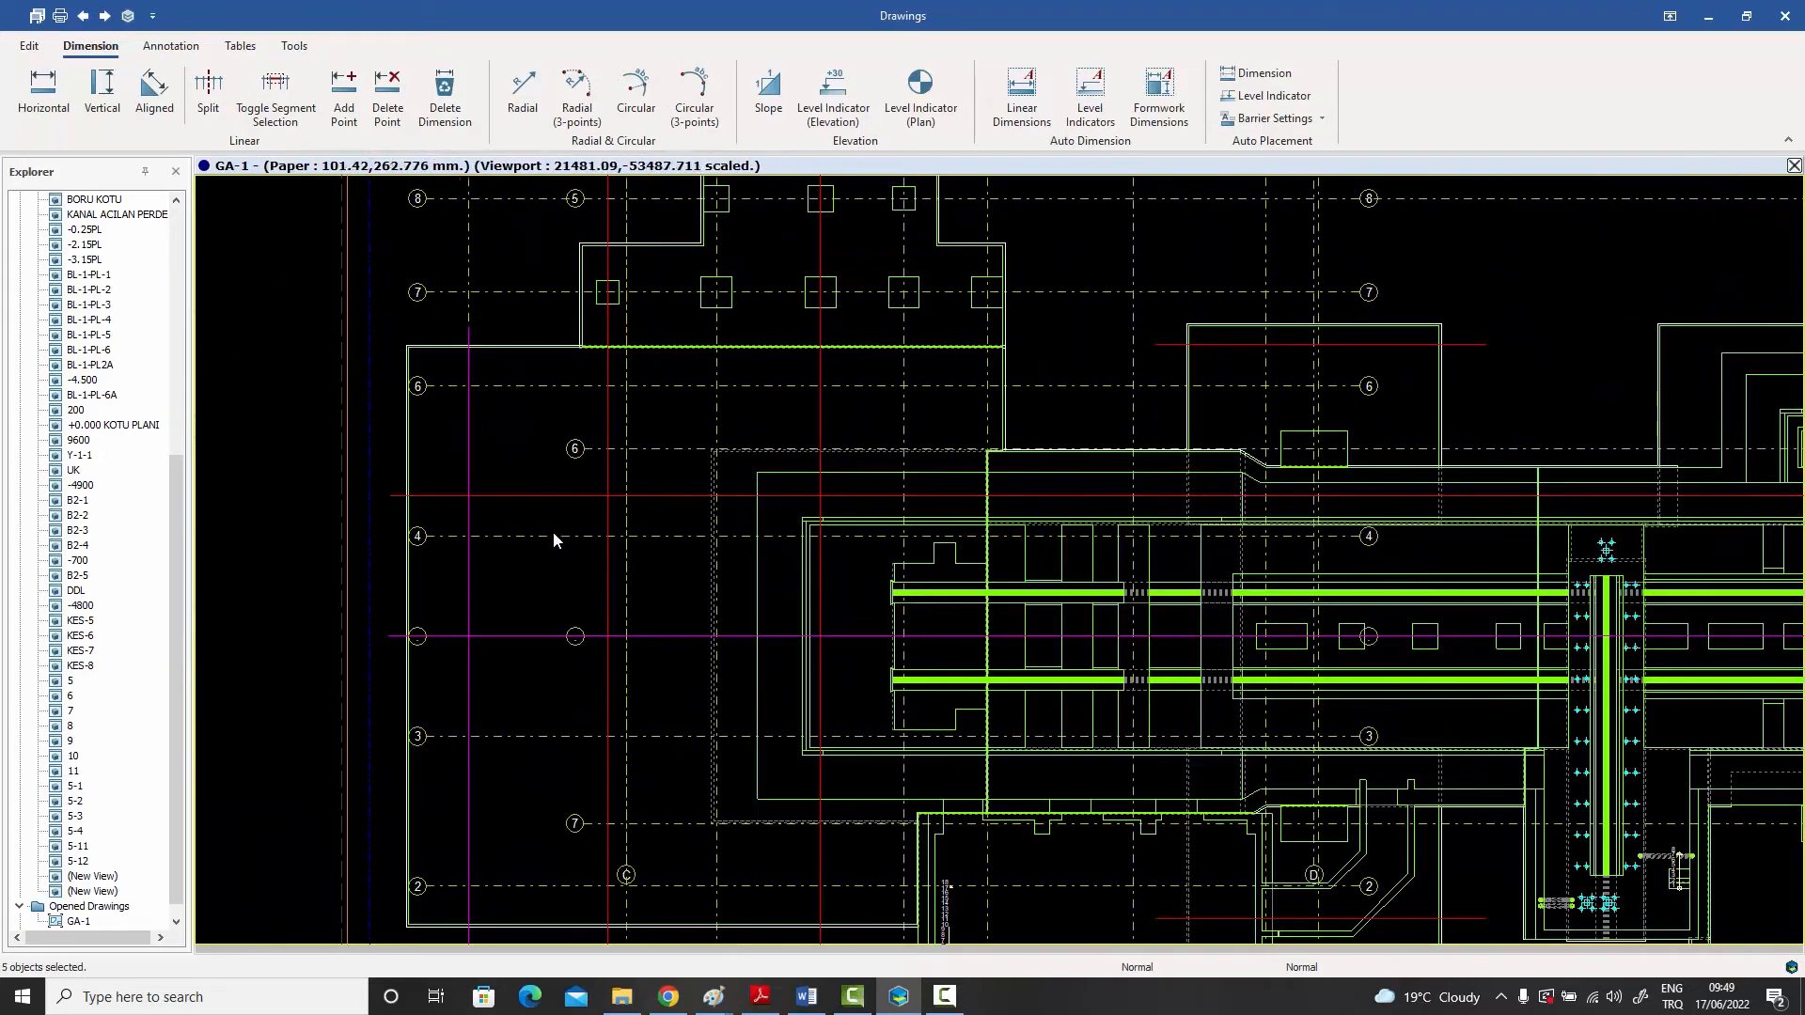
click(532, 637)
scroll(528, 625, down, 2)
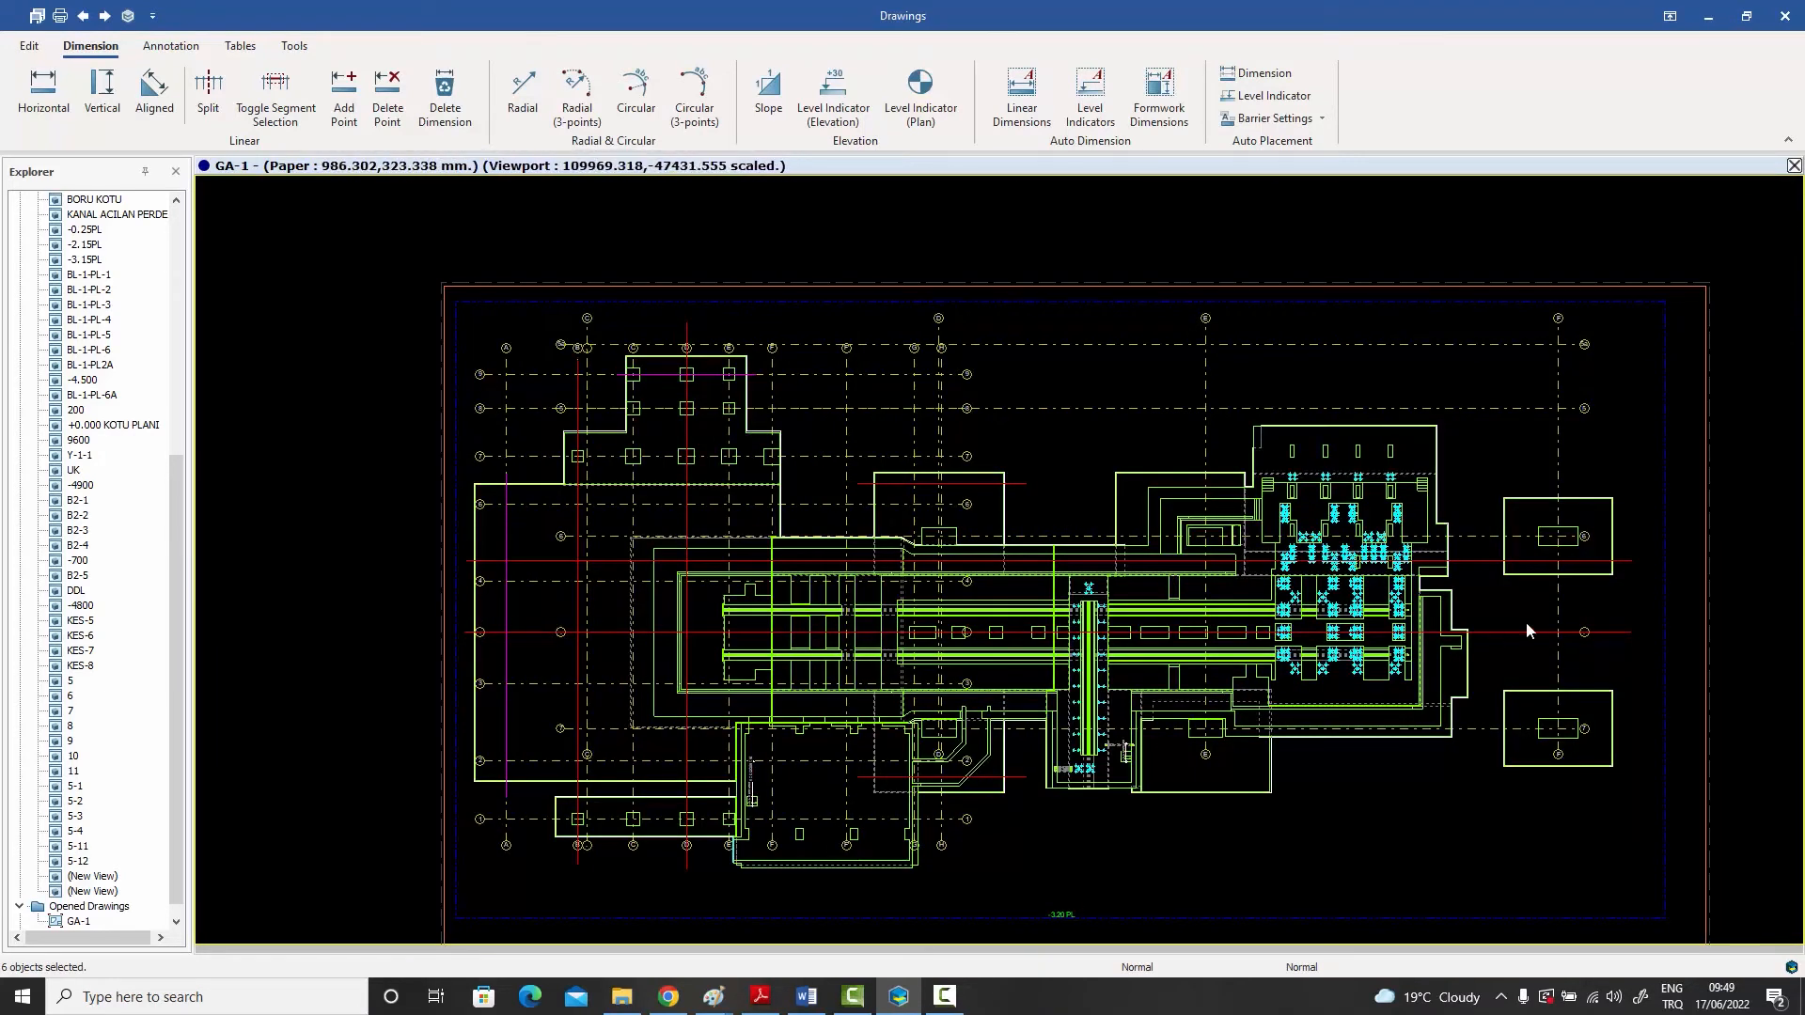
scroll(757, 411, up, 3)
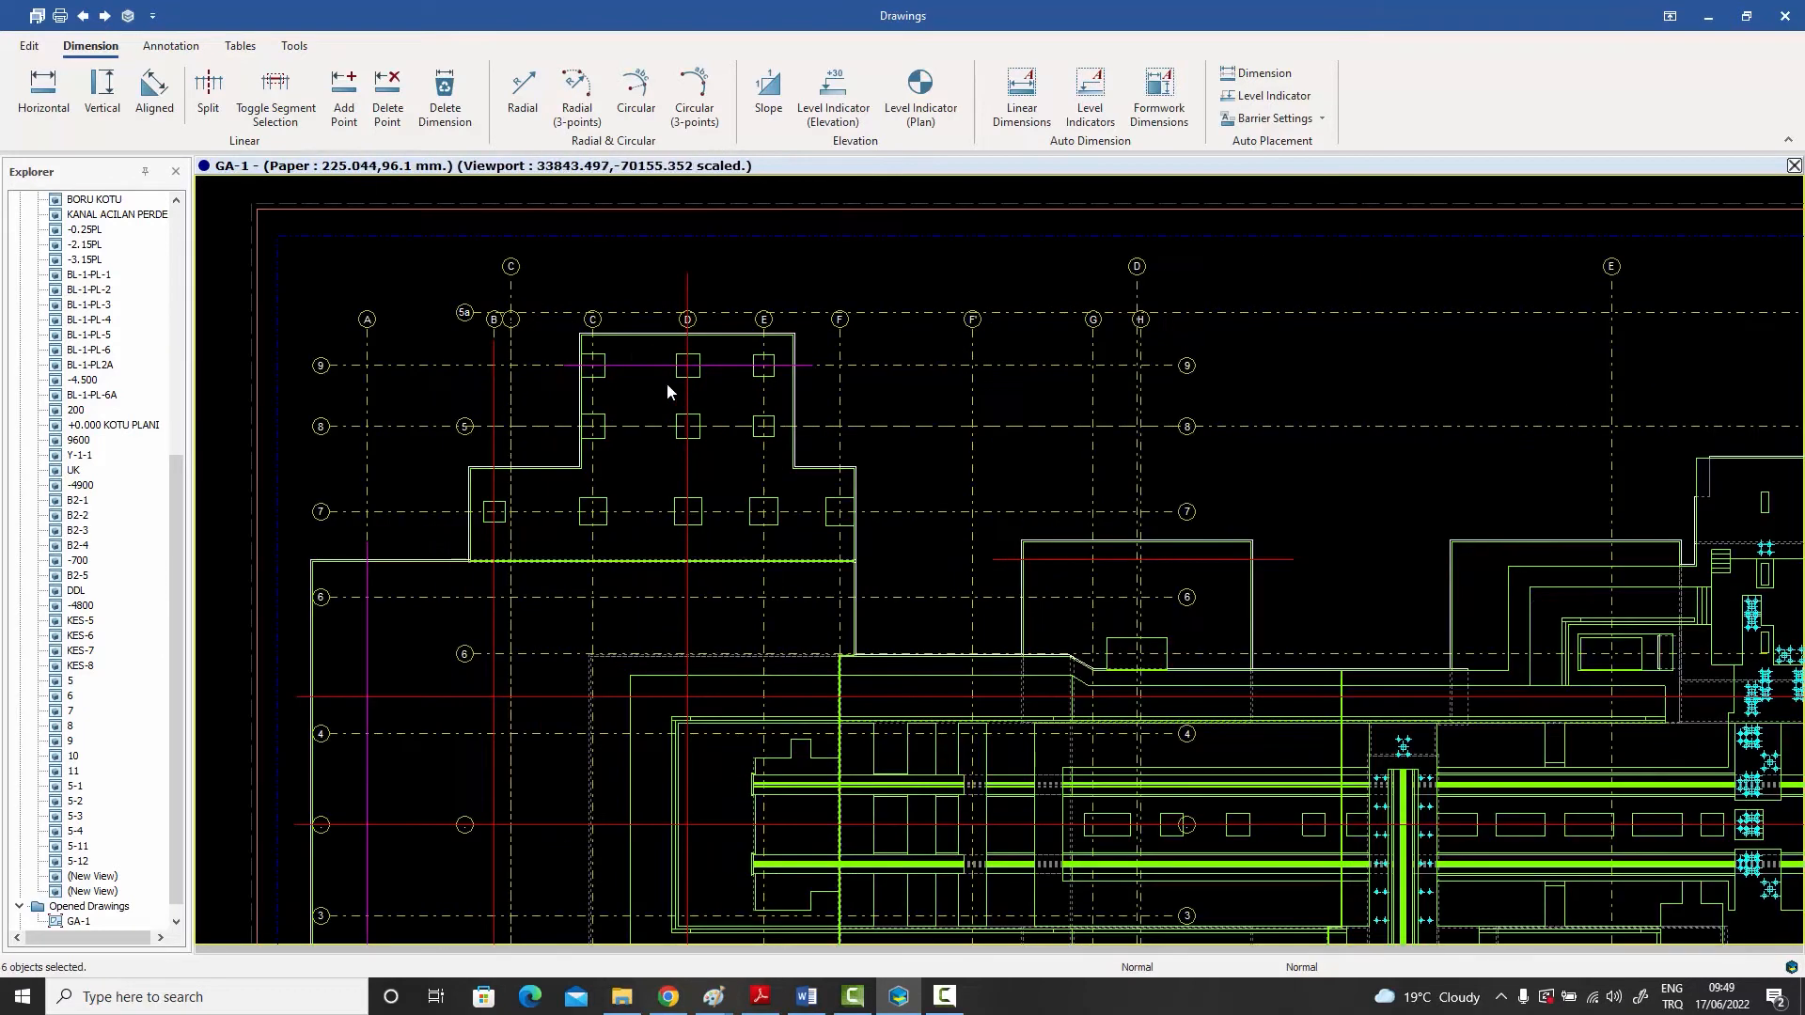
click(640, 362)
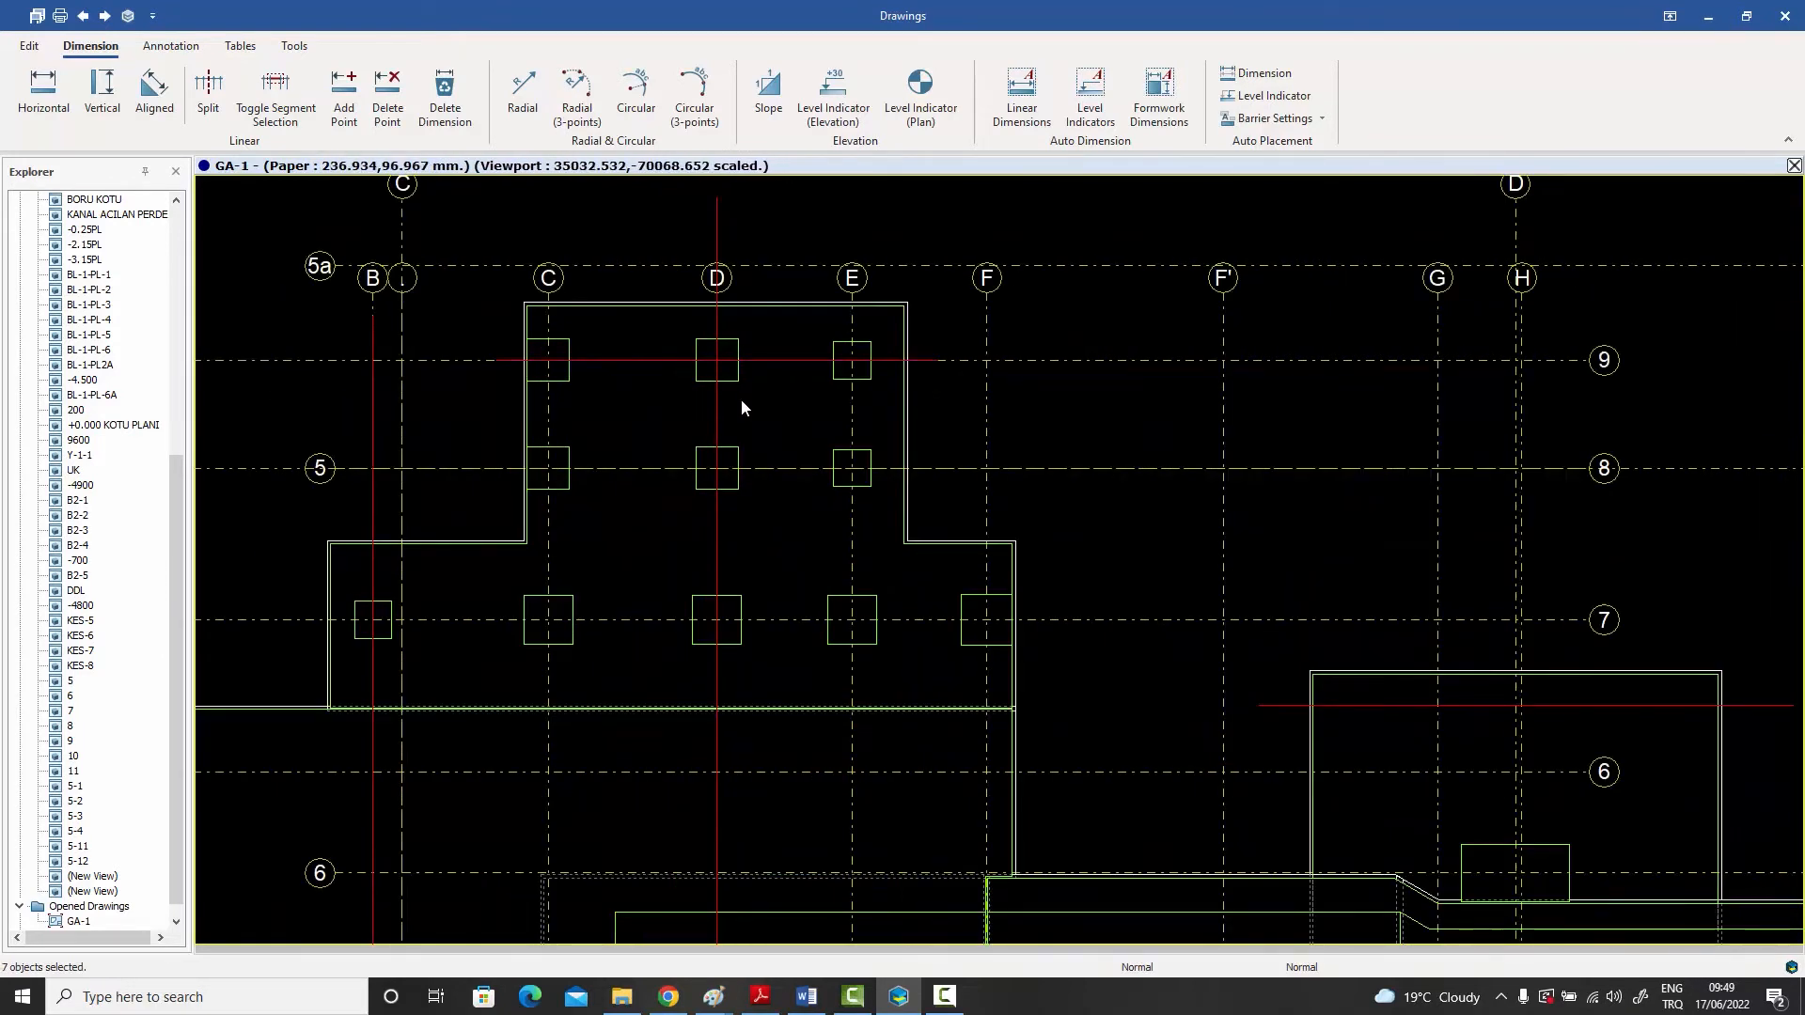
- Add the plan's formwork geometry to the selected construction lines by picking it at a column footing on axis 7
scroll(741, 398, down, 2)
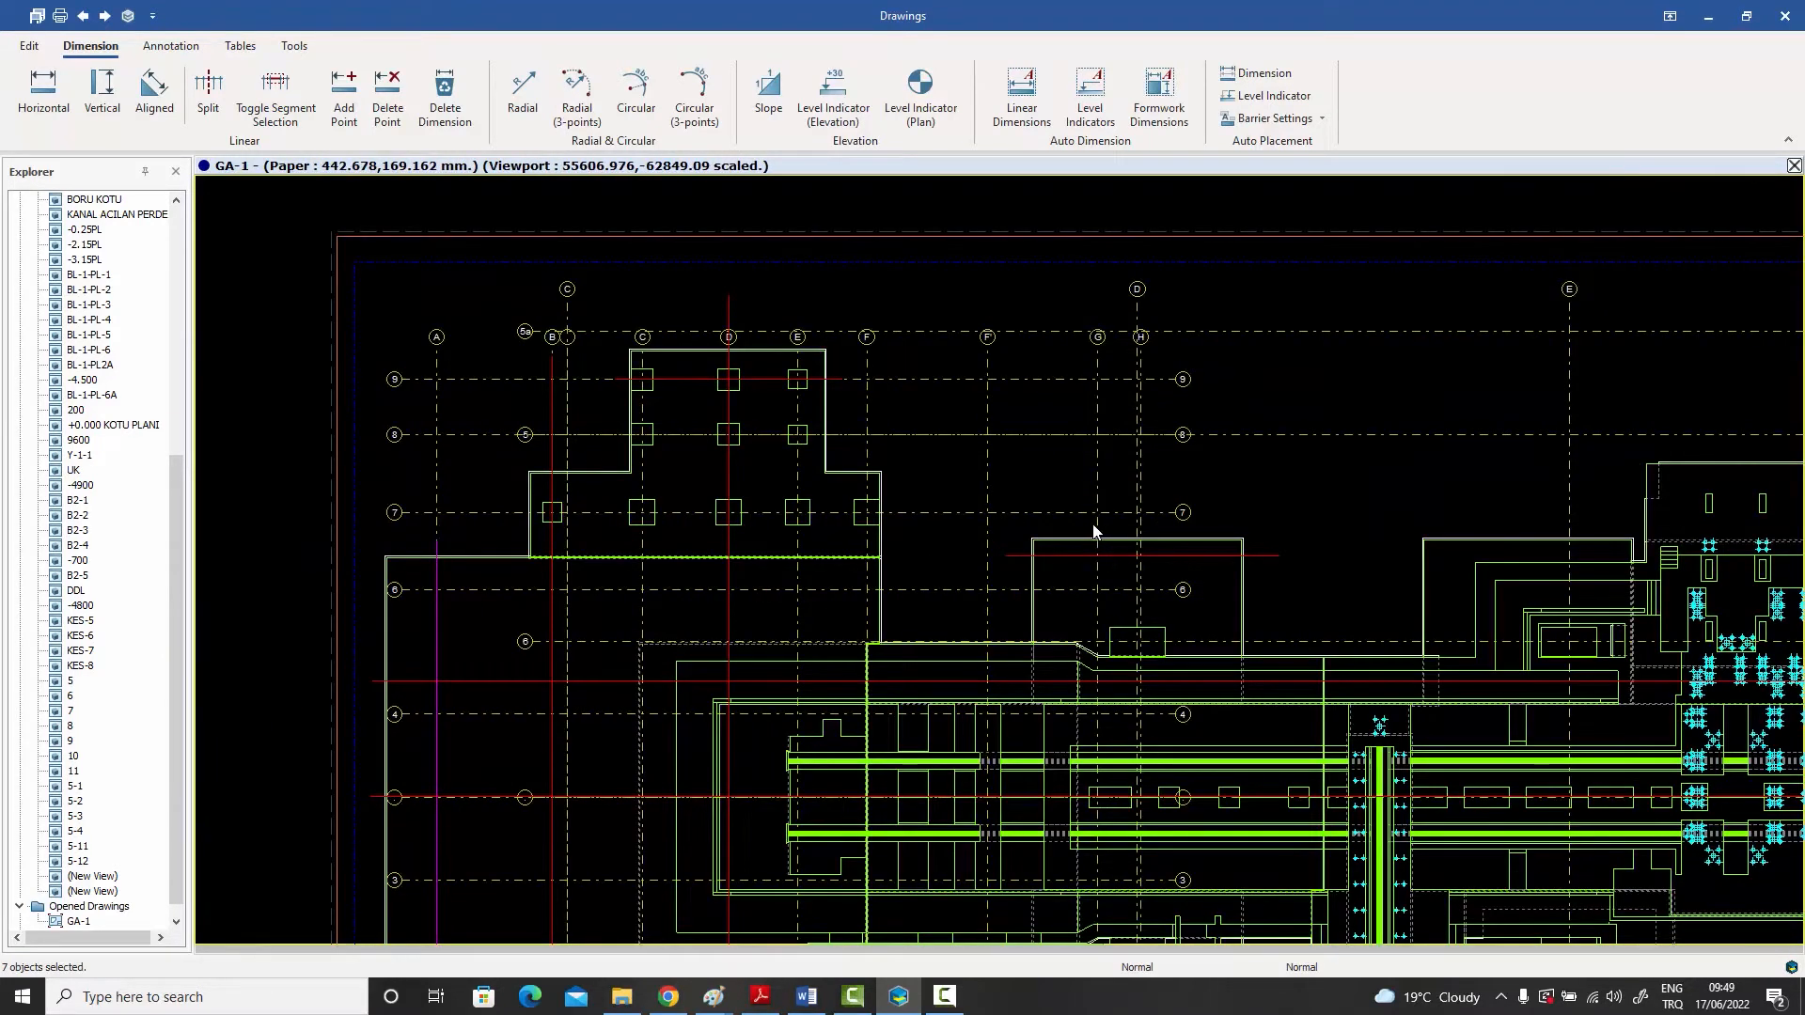
scroll(878, 507, up, 3)
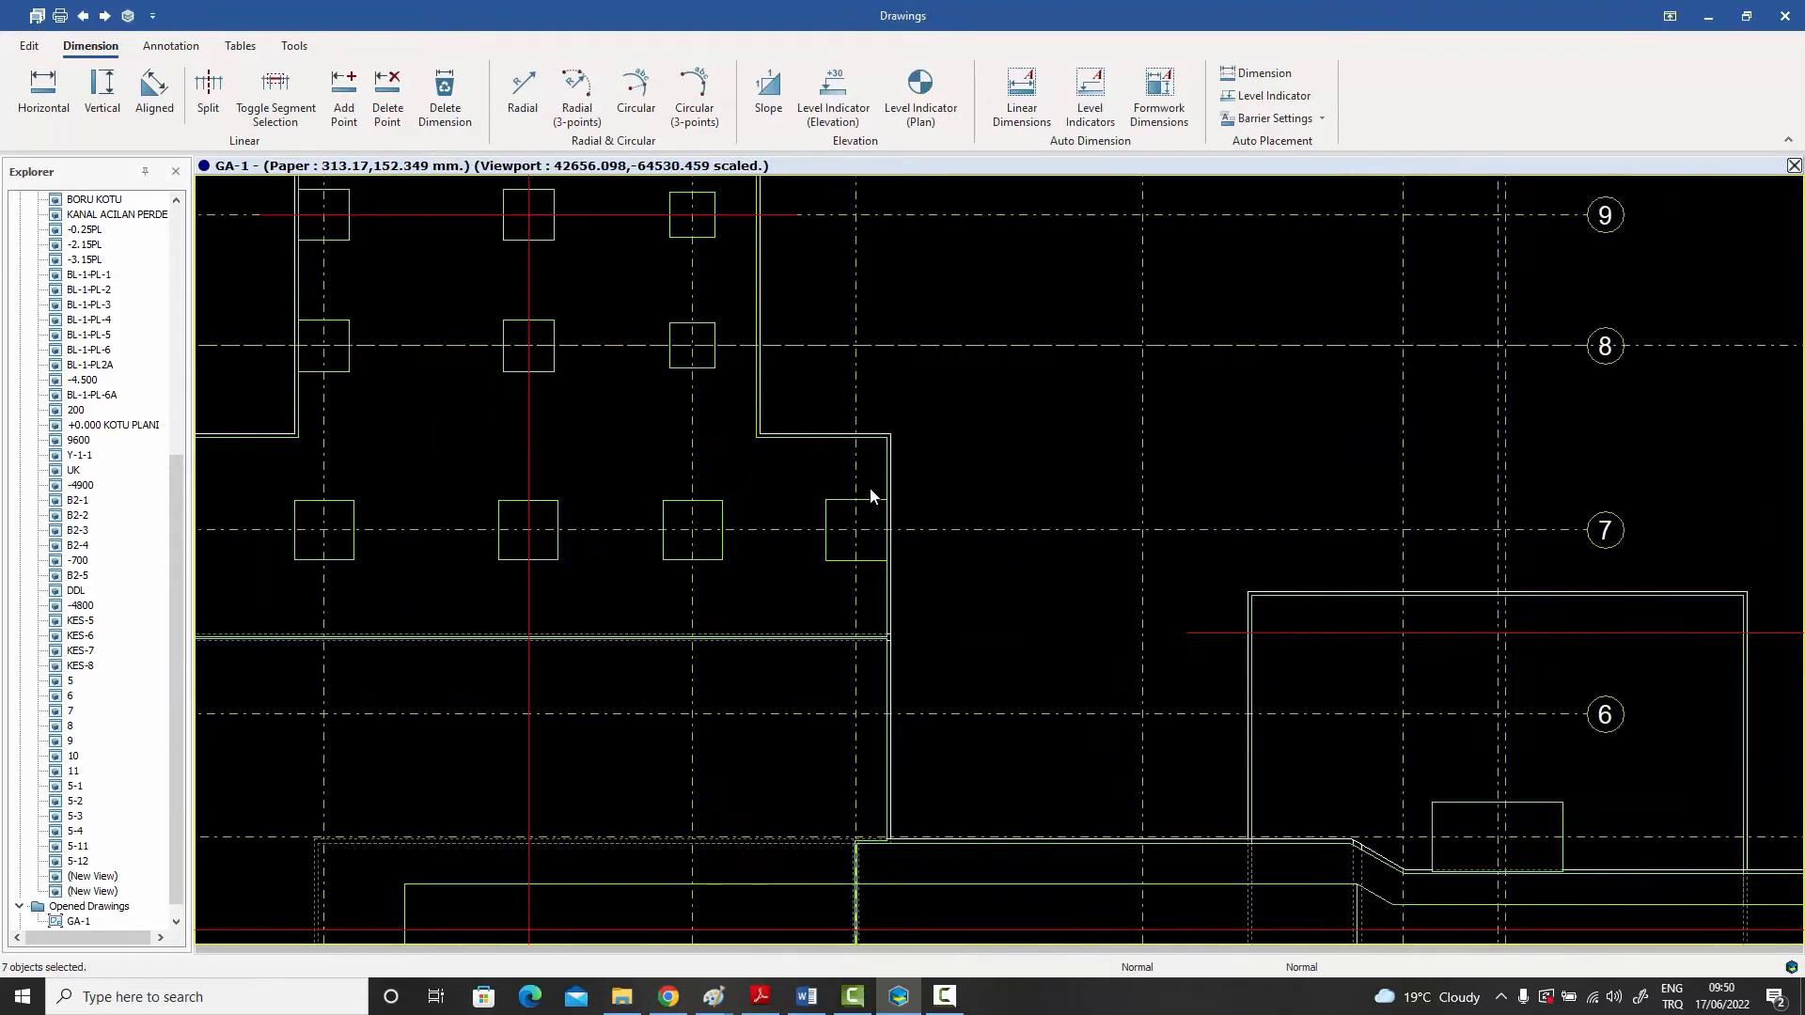
scroll(810, 462, up, 2)
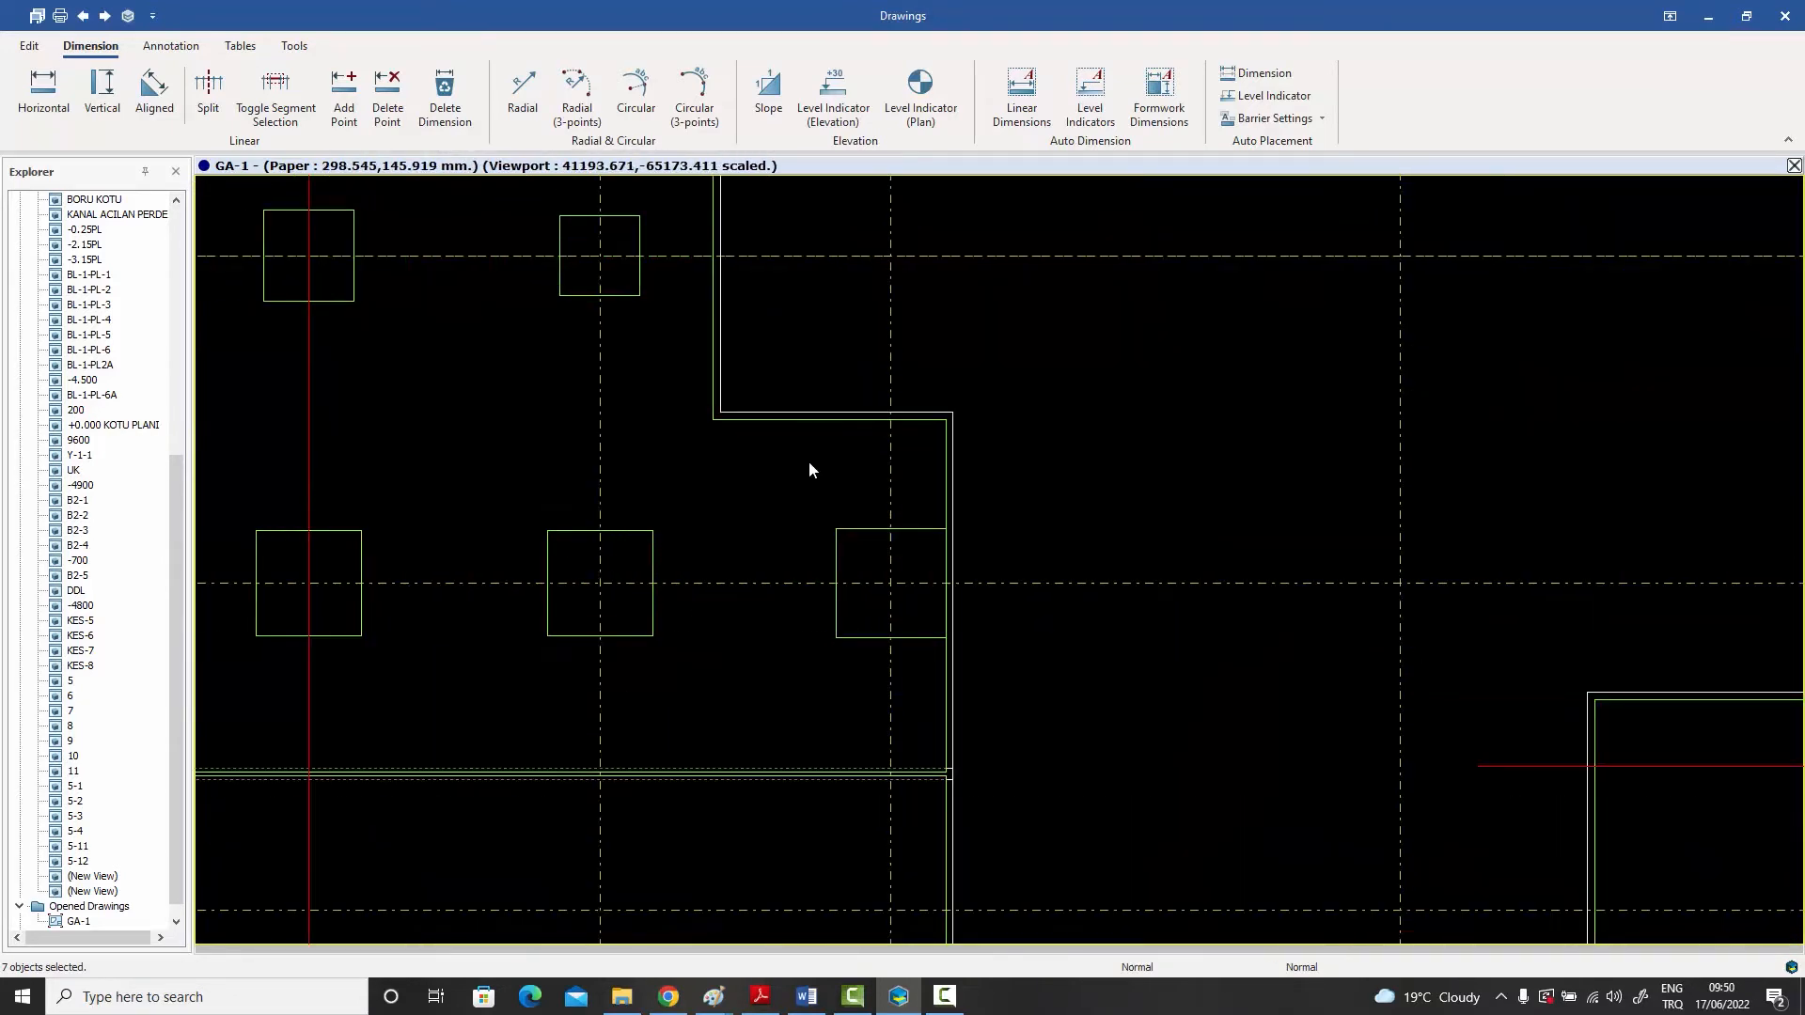
scroll(809, 463, down, 4)
scroll(956, 566, down, 3)
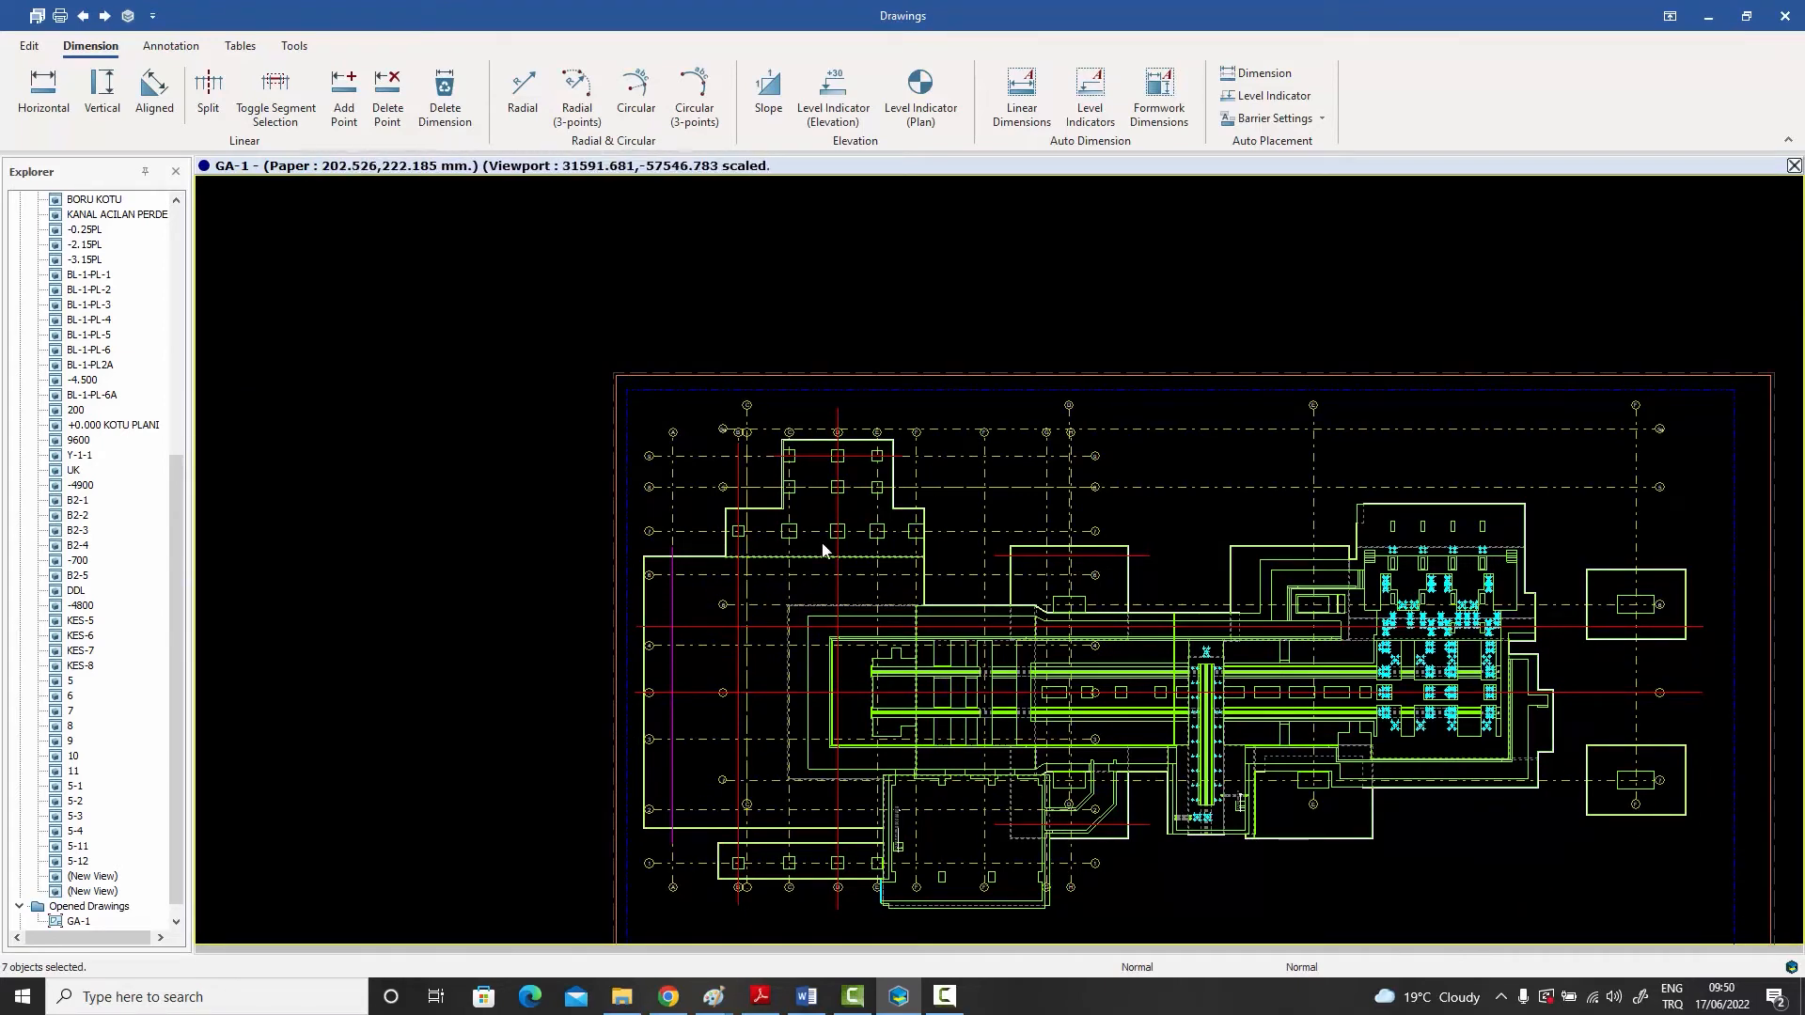
scroll(843, 548, up, 2)
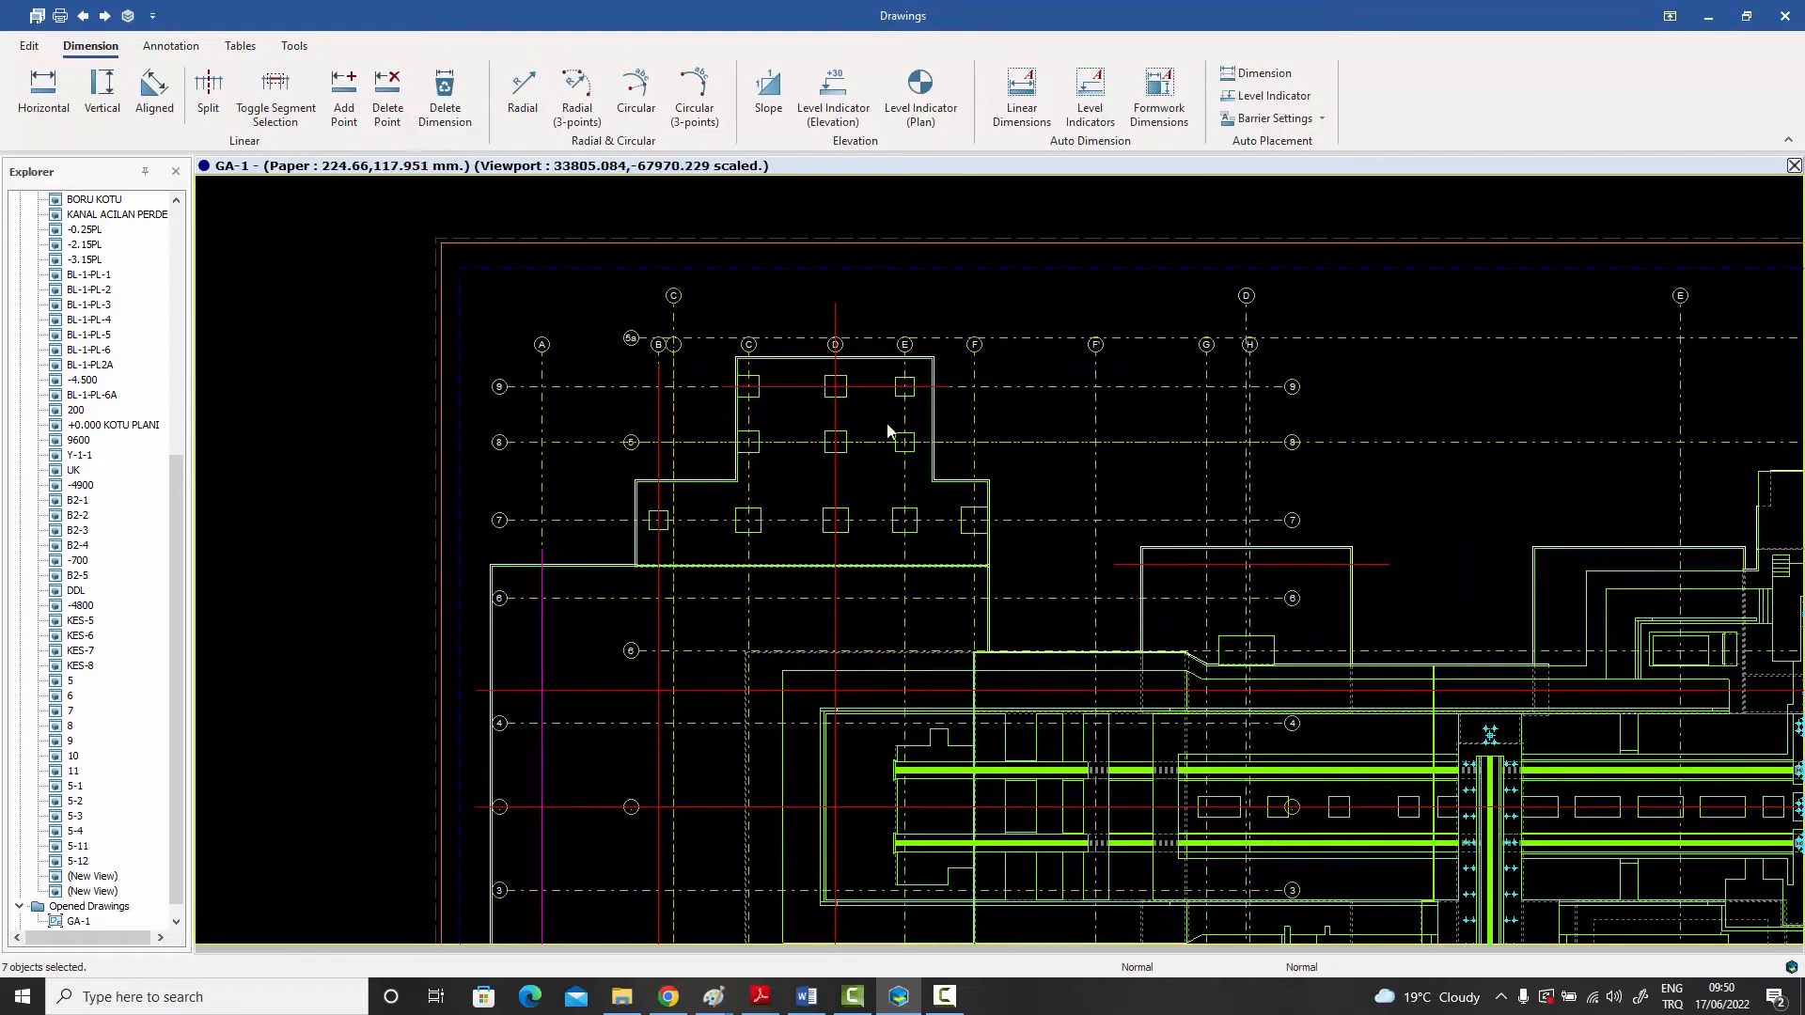
scroll(856, 524, up, 2)
click(842, 508)
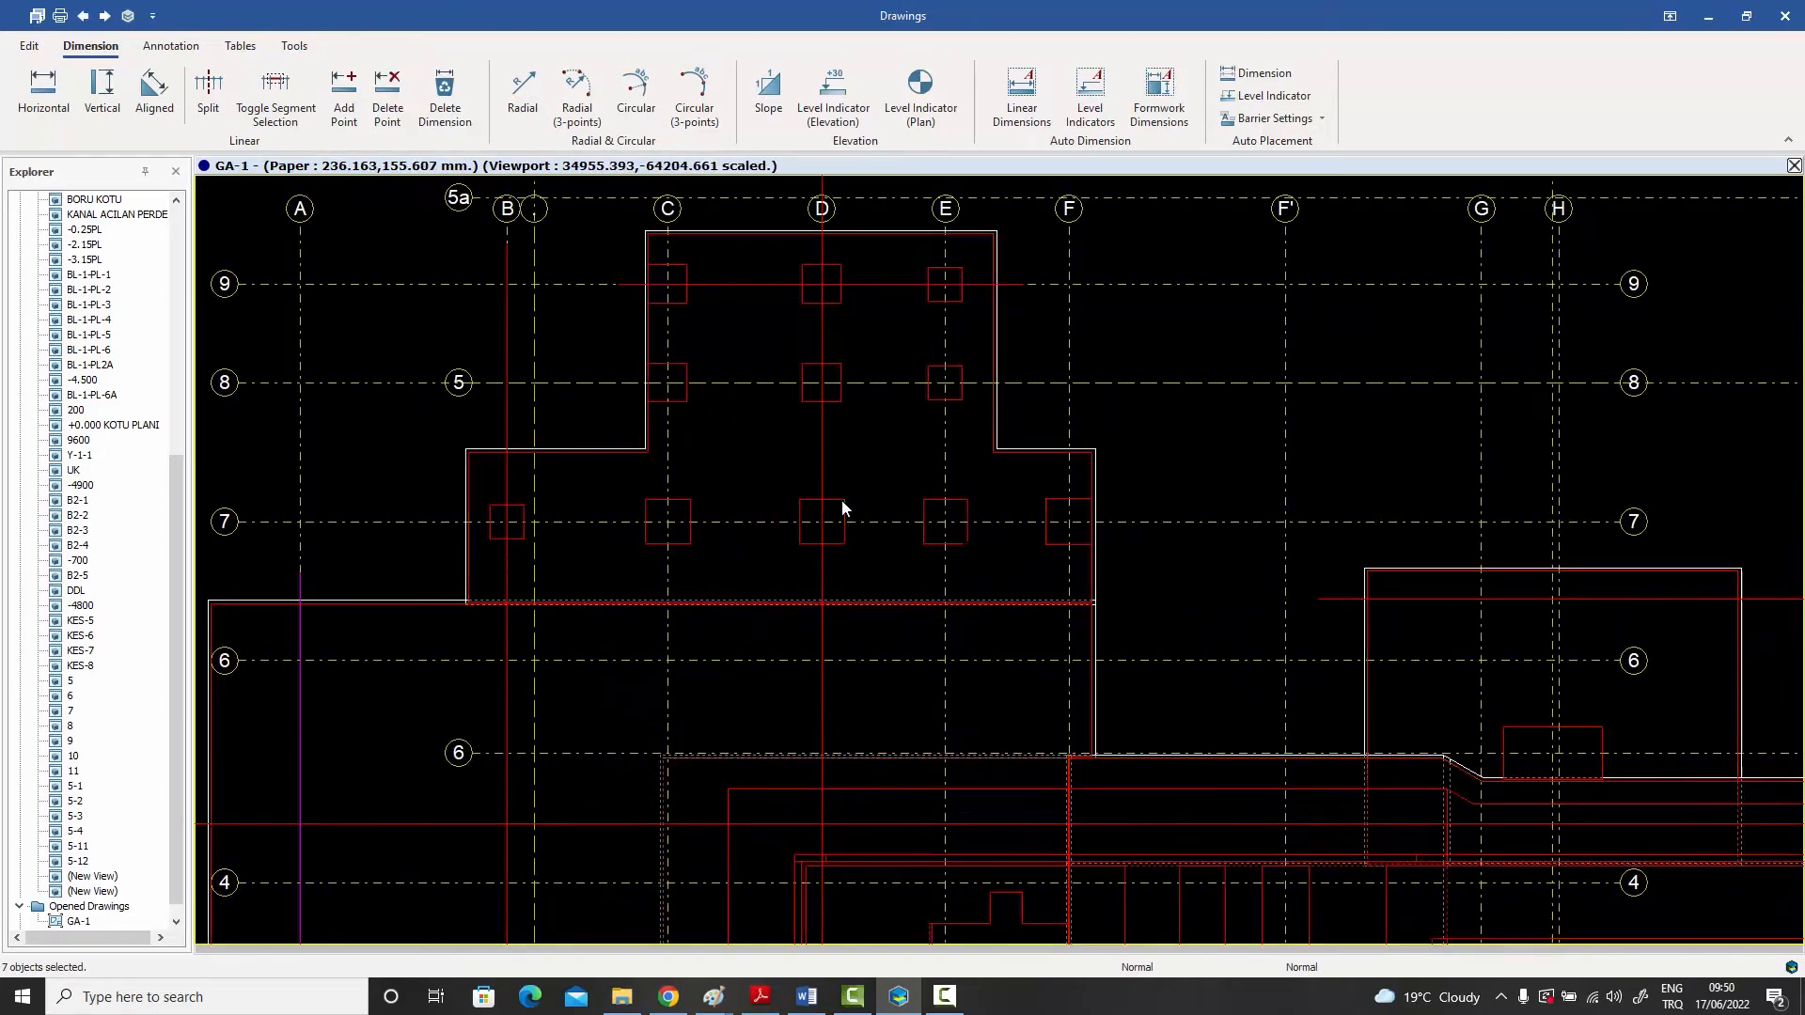
- Generate formwork dimensions for the selected plan along the chosen construction lines
scroll(844, 496, down, 2)
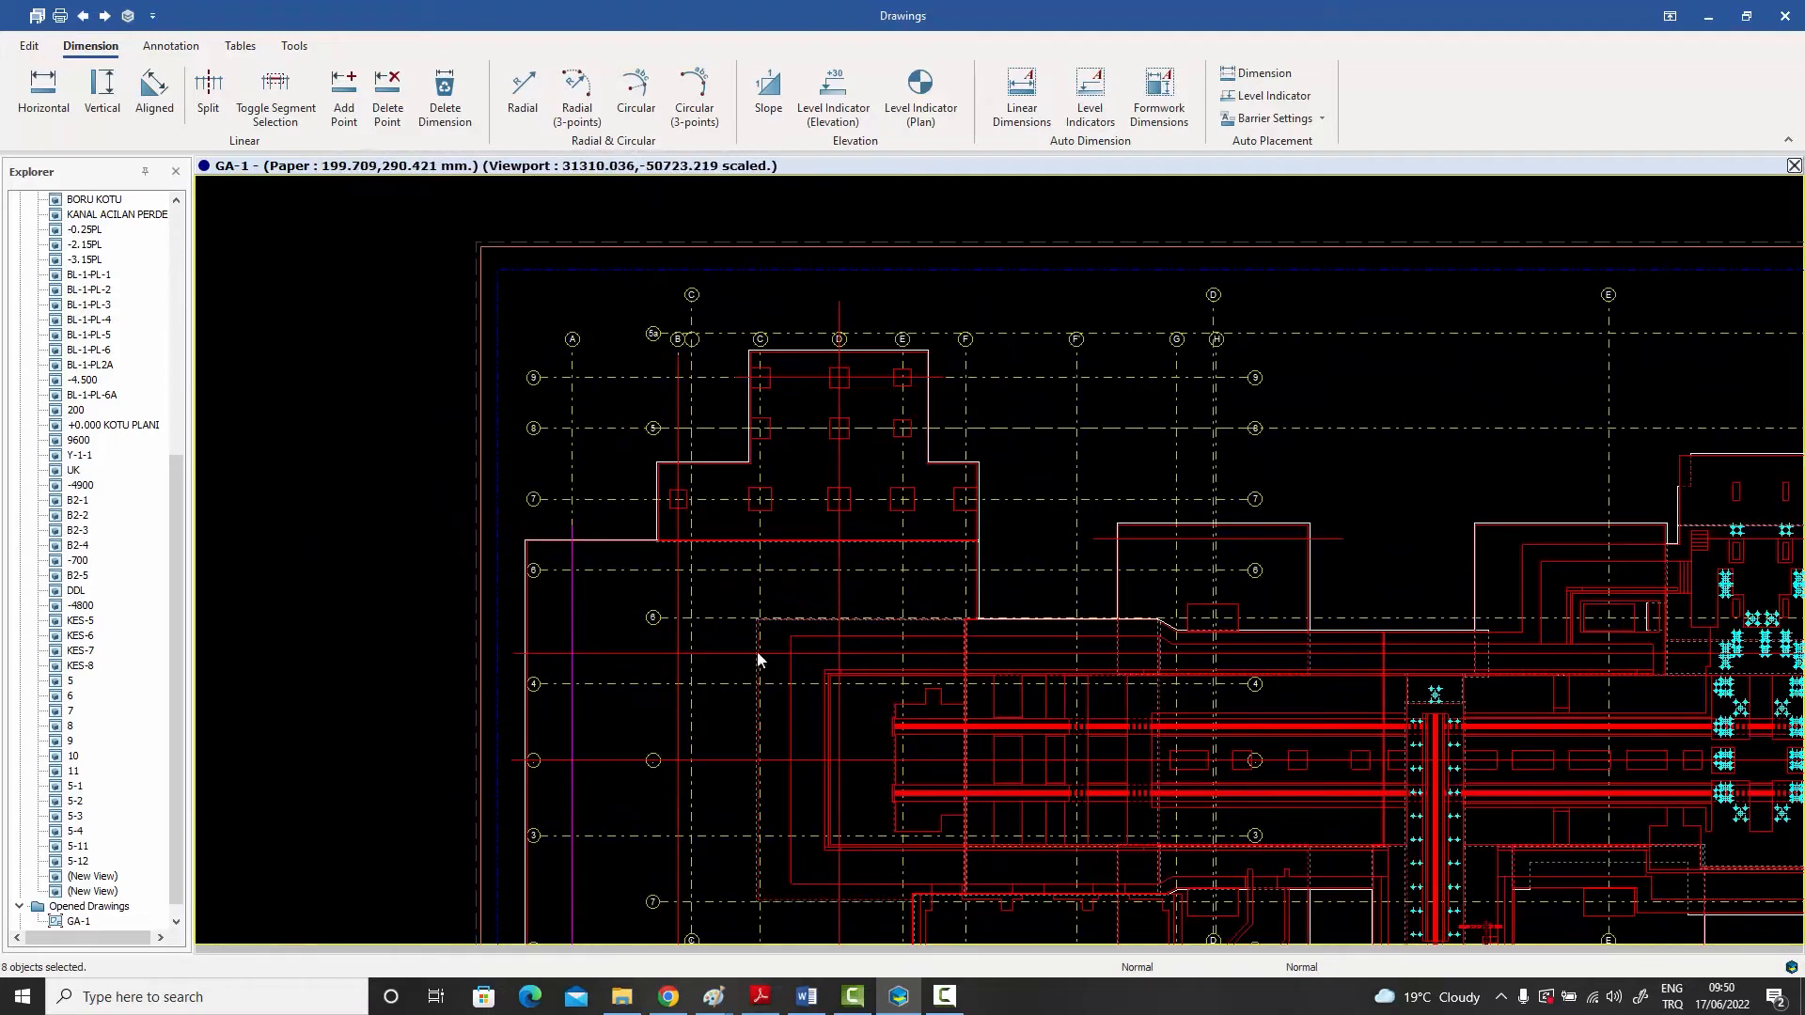
scroll(1313, 528, down, 2)
middle_drag(1386, 626, 1119, 581)
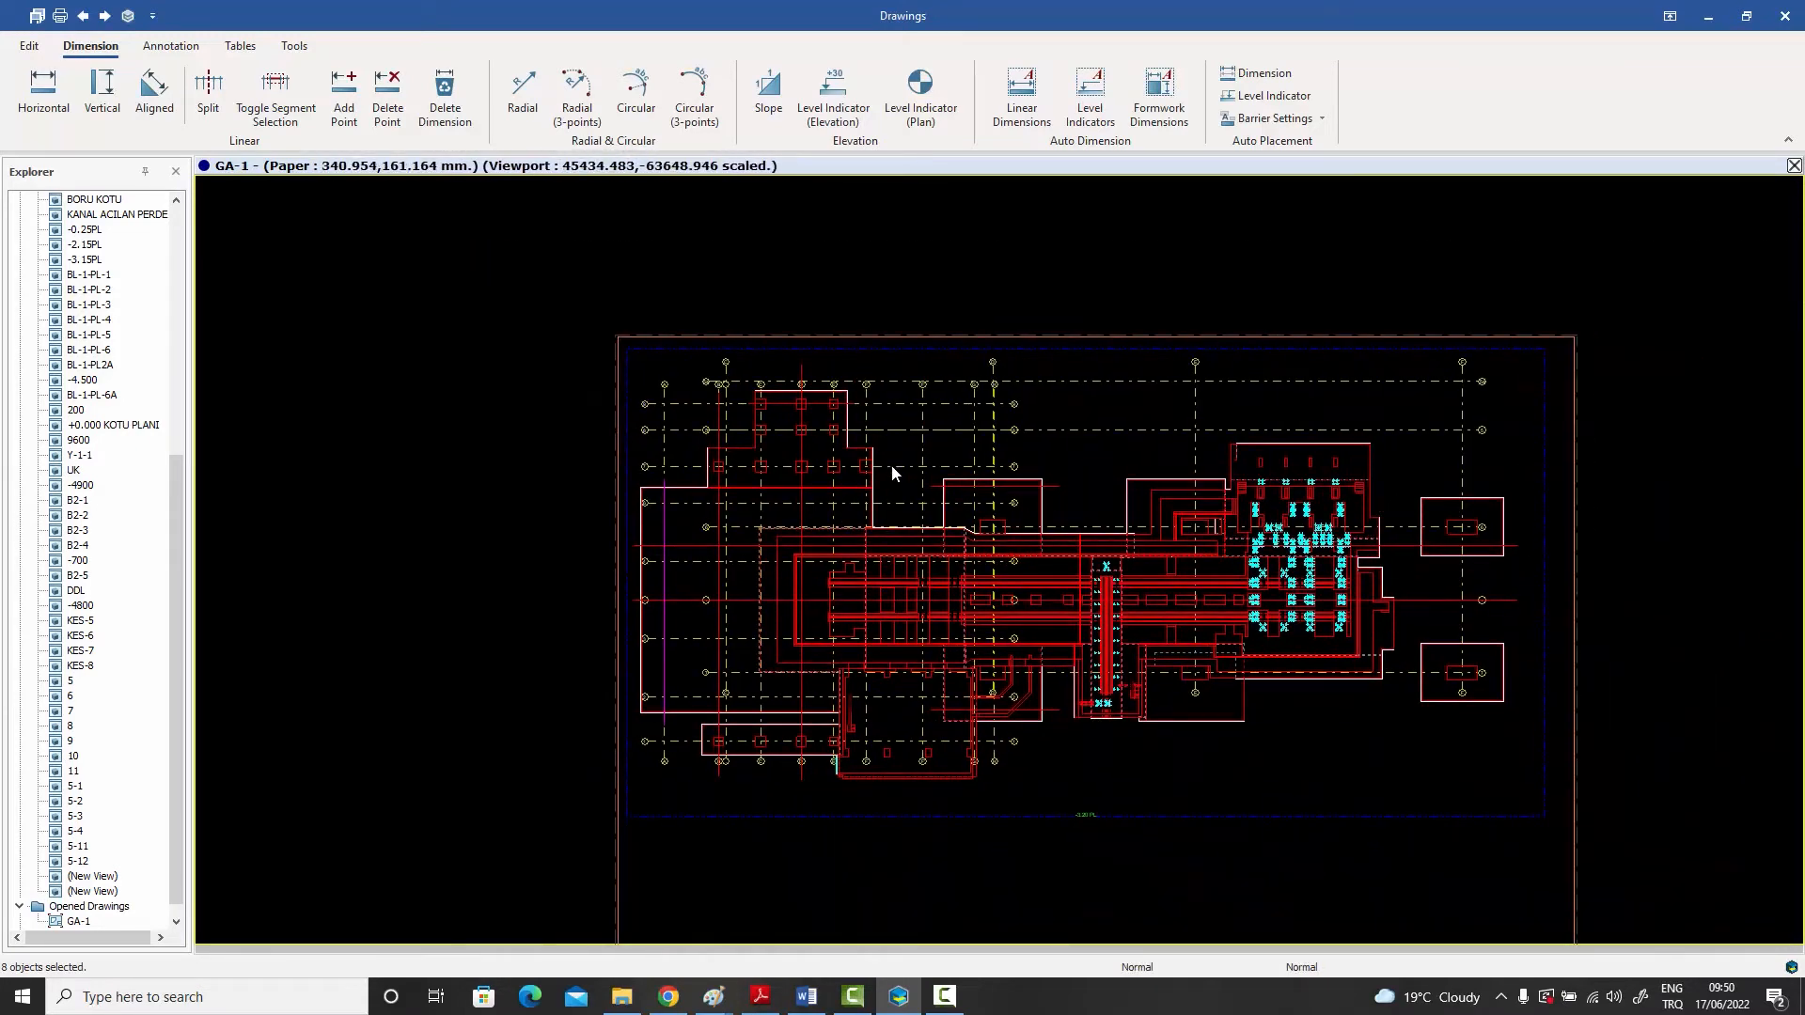
scroll(901, 475, up, 1)
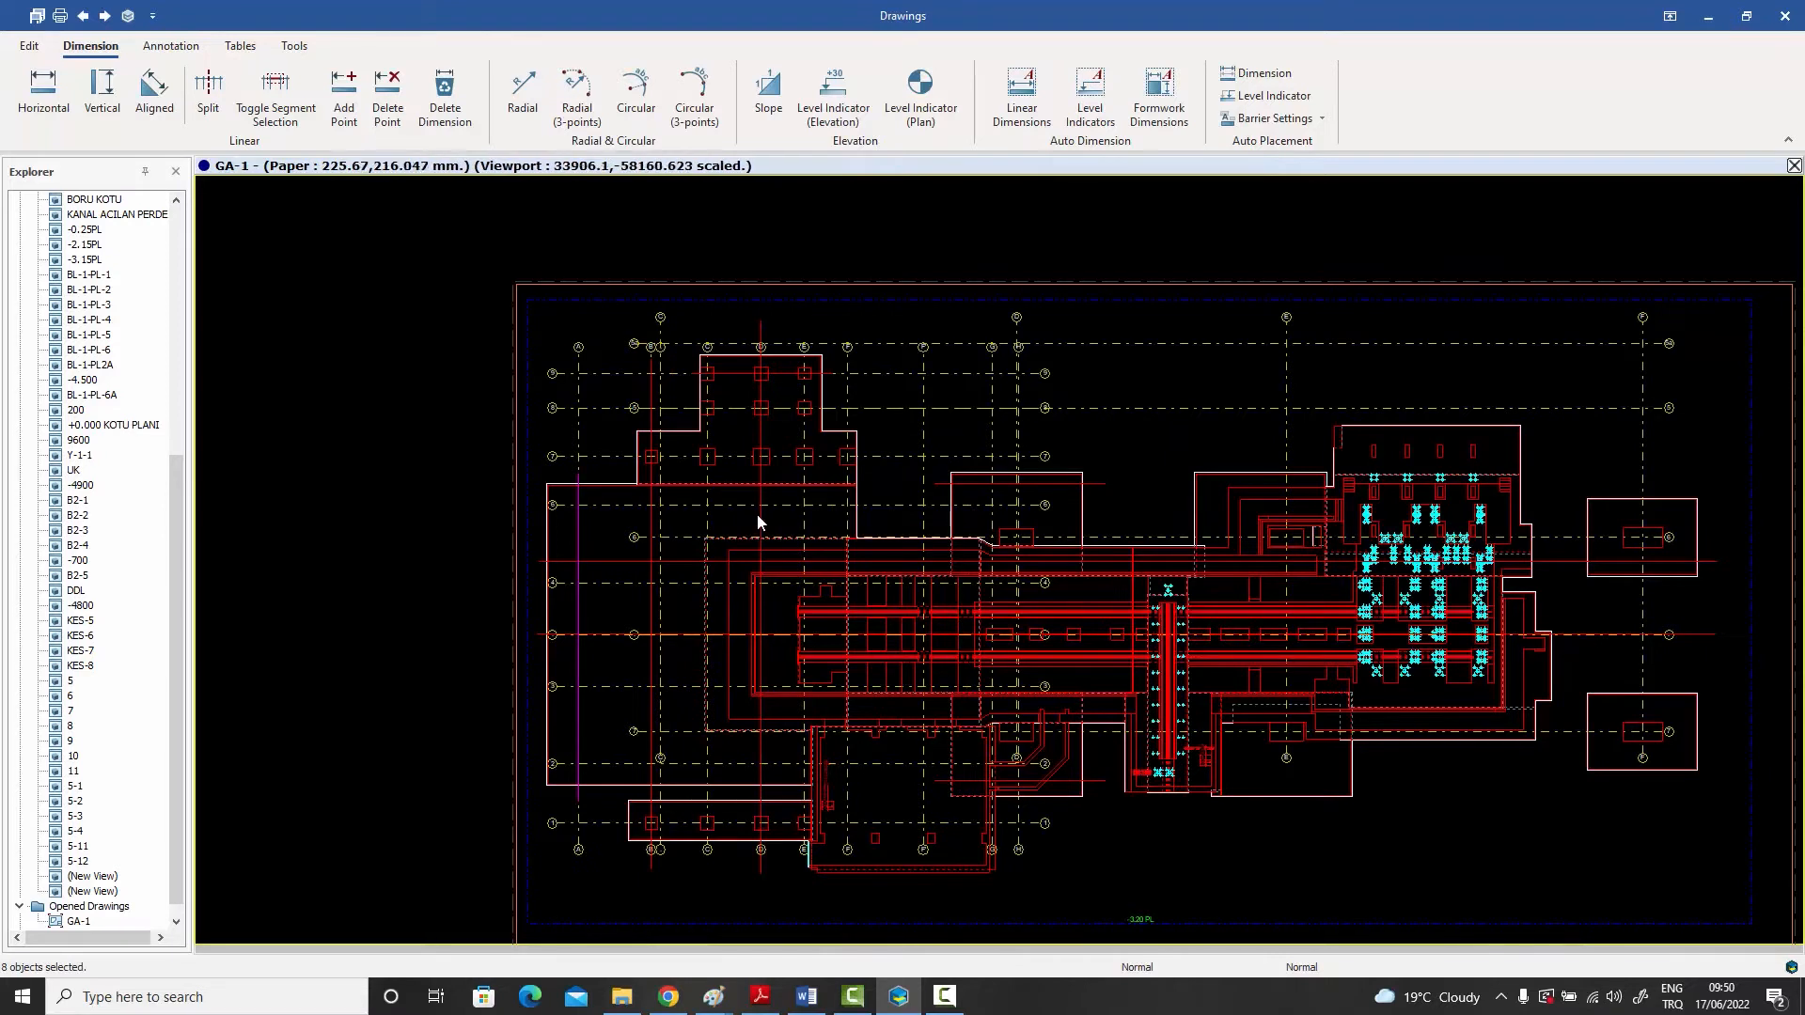
click(1164, 108)
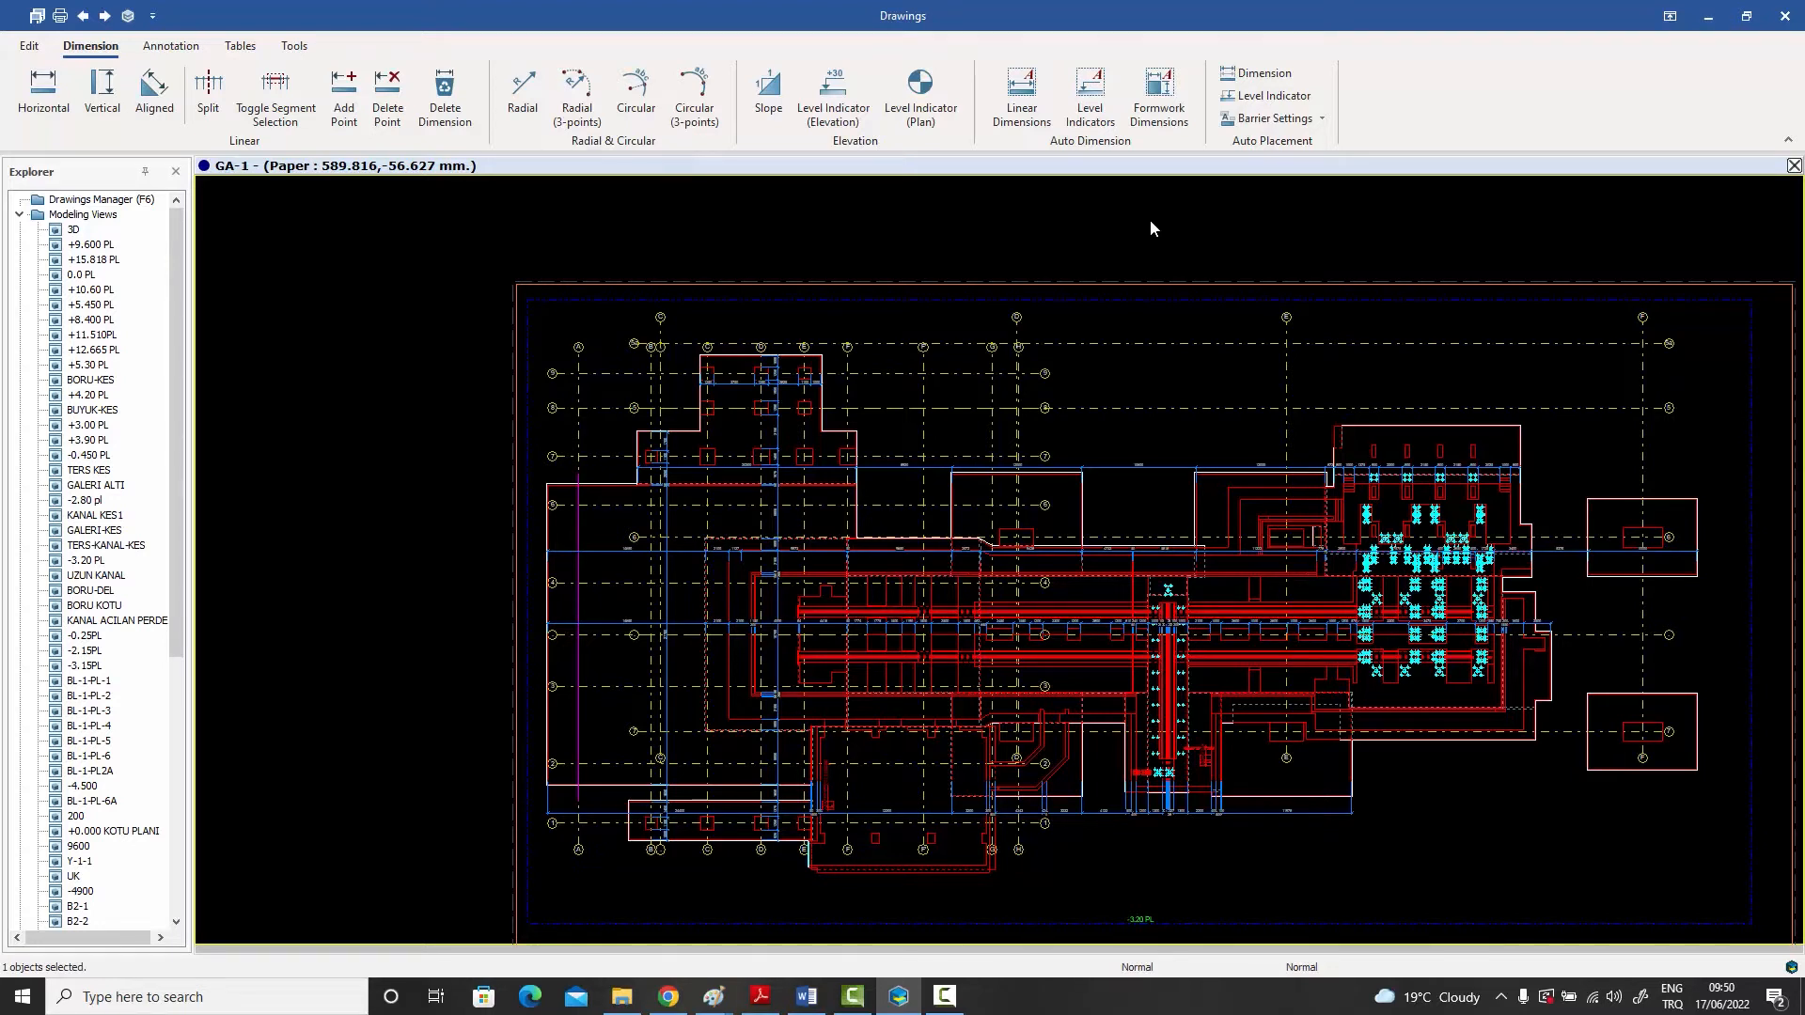
- Examine the generated dimension chains around the column footings near axes 7 to 9 and across the whole plan
scroll(1081, 500, up, 1)
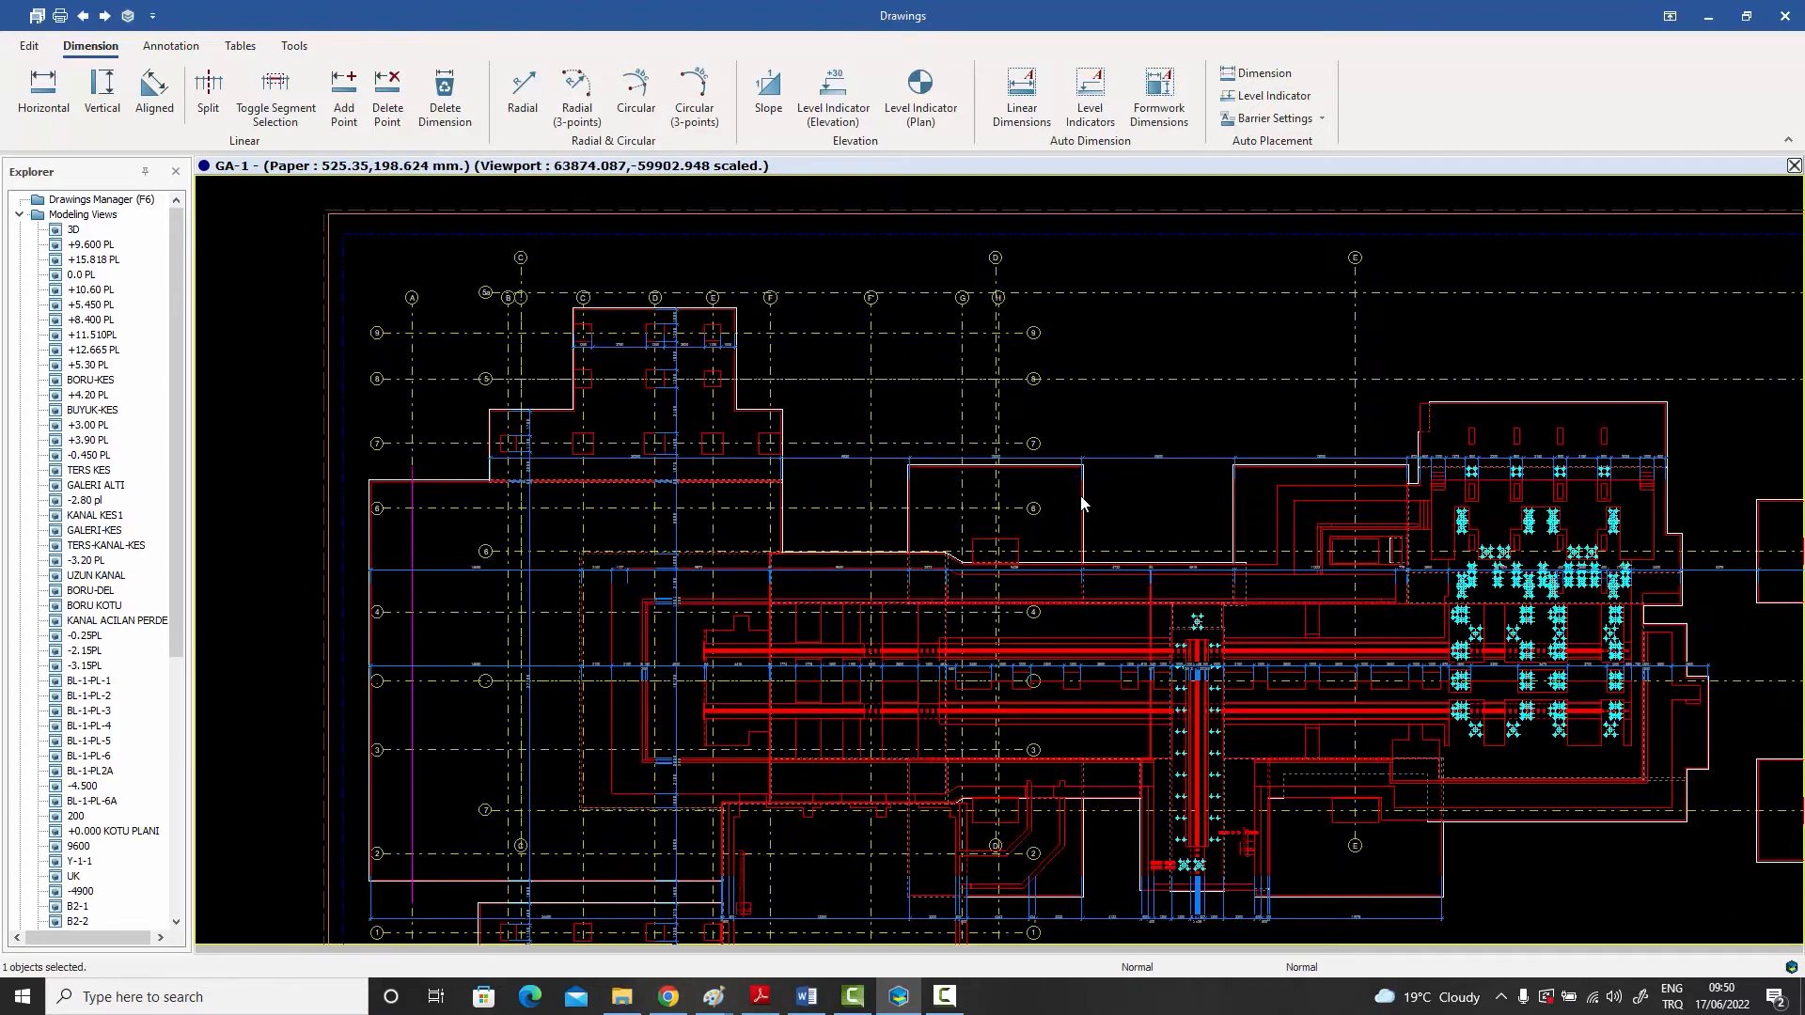
scroll(624, 358, up, 3)
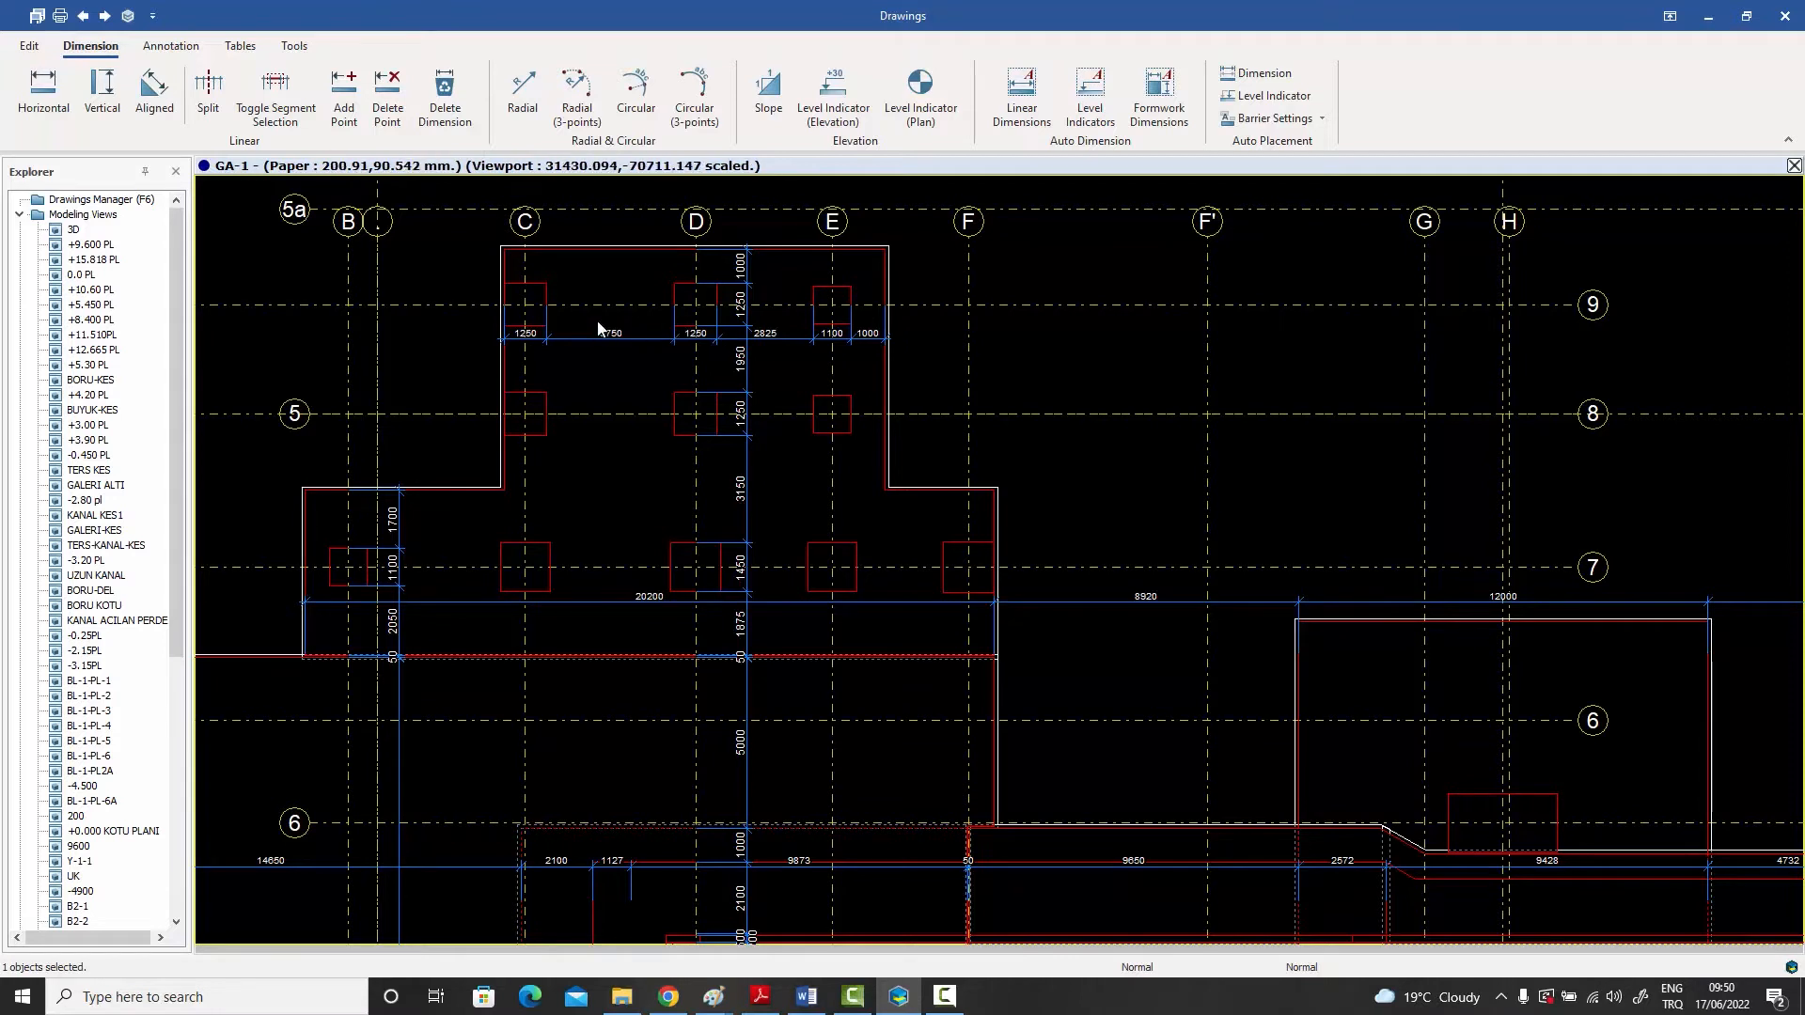
scroll(596, 335, up, 2)
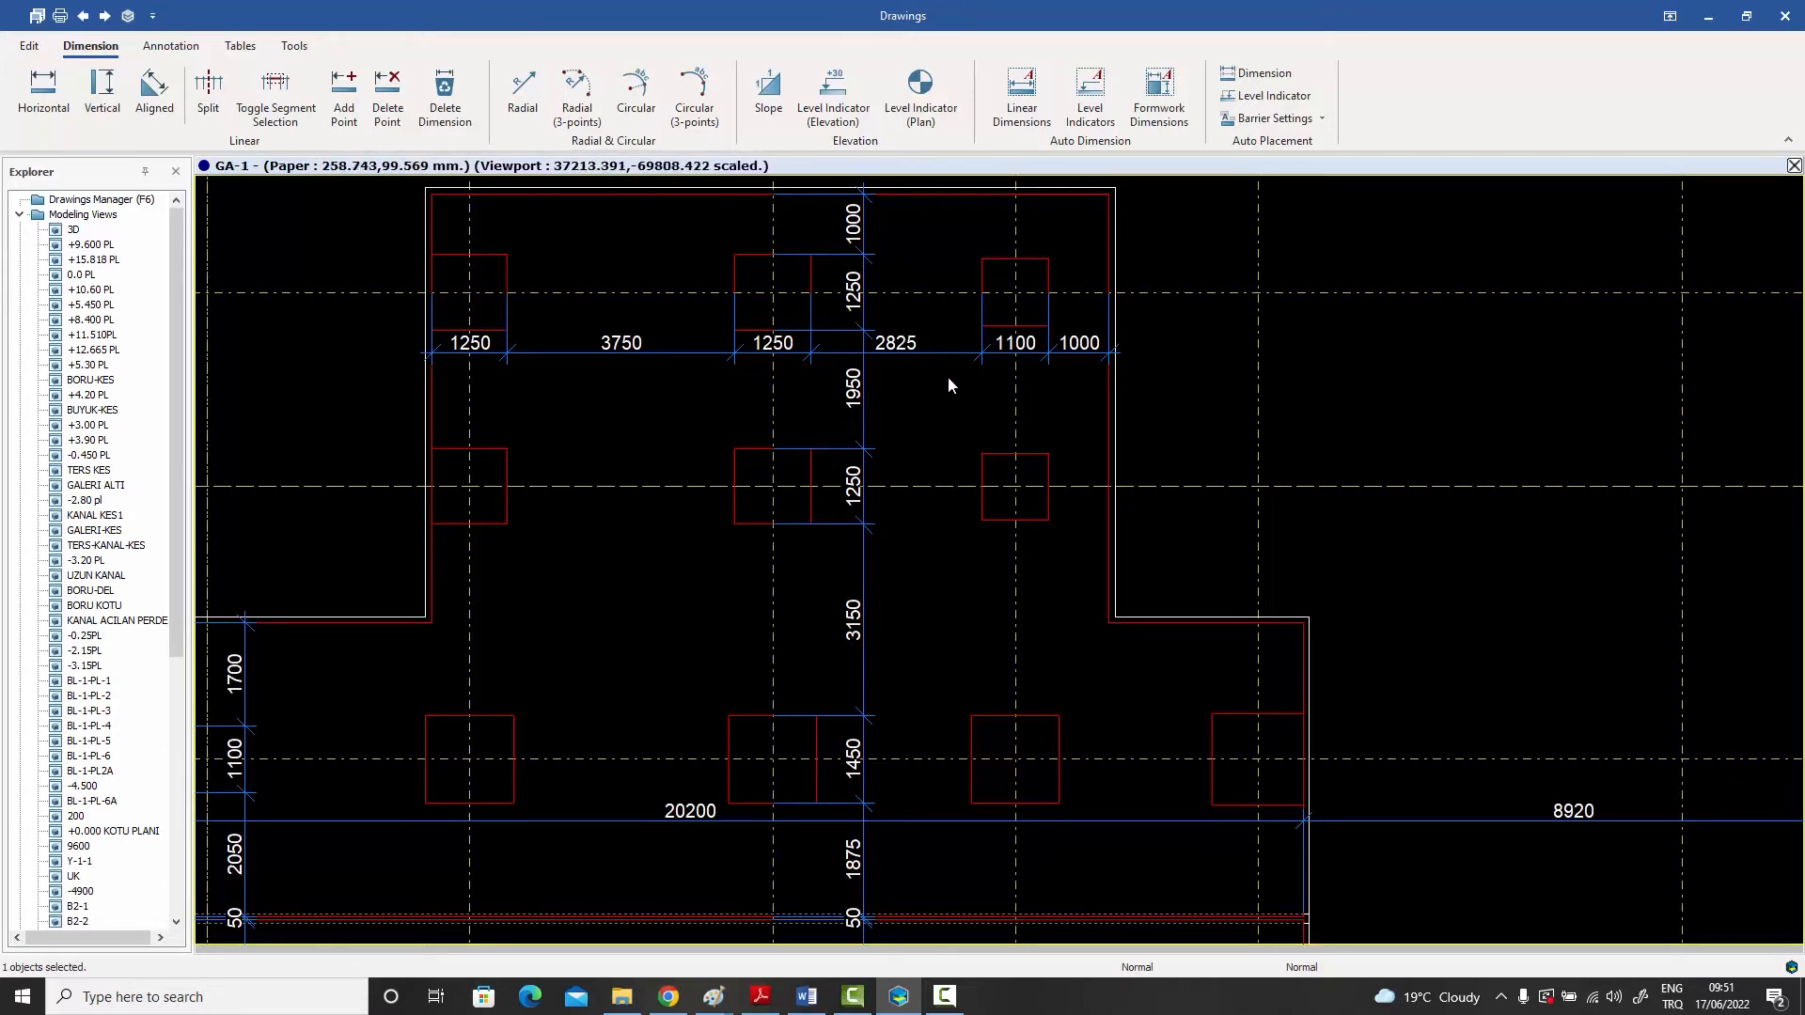
scroll(946, 376, down, 4)
scroll(938, 378, down, 3)
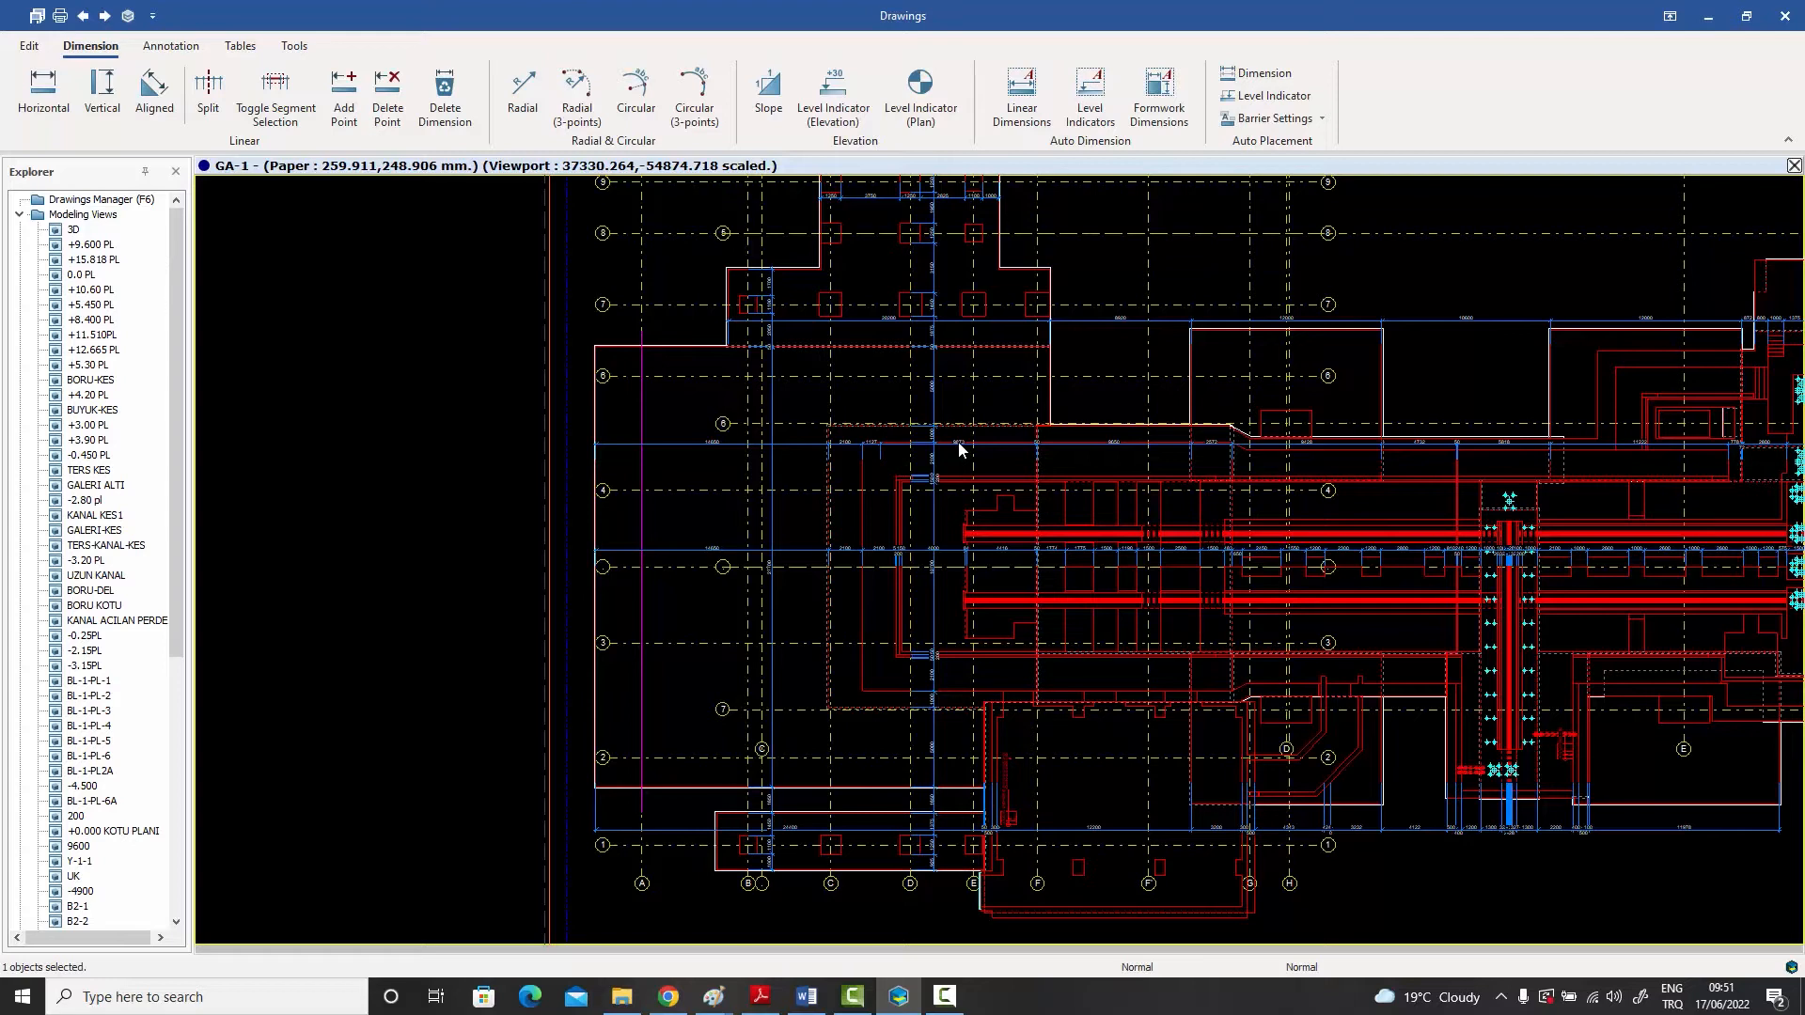
middle_drag(957, 442, 959, 461)
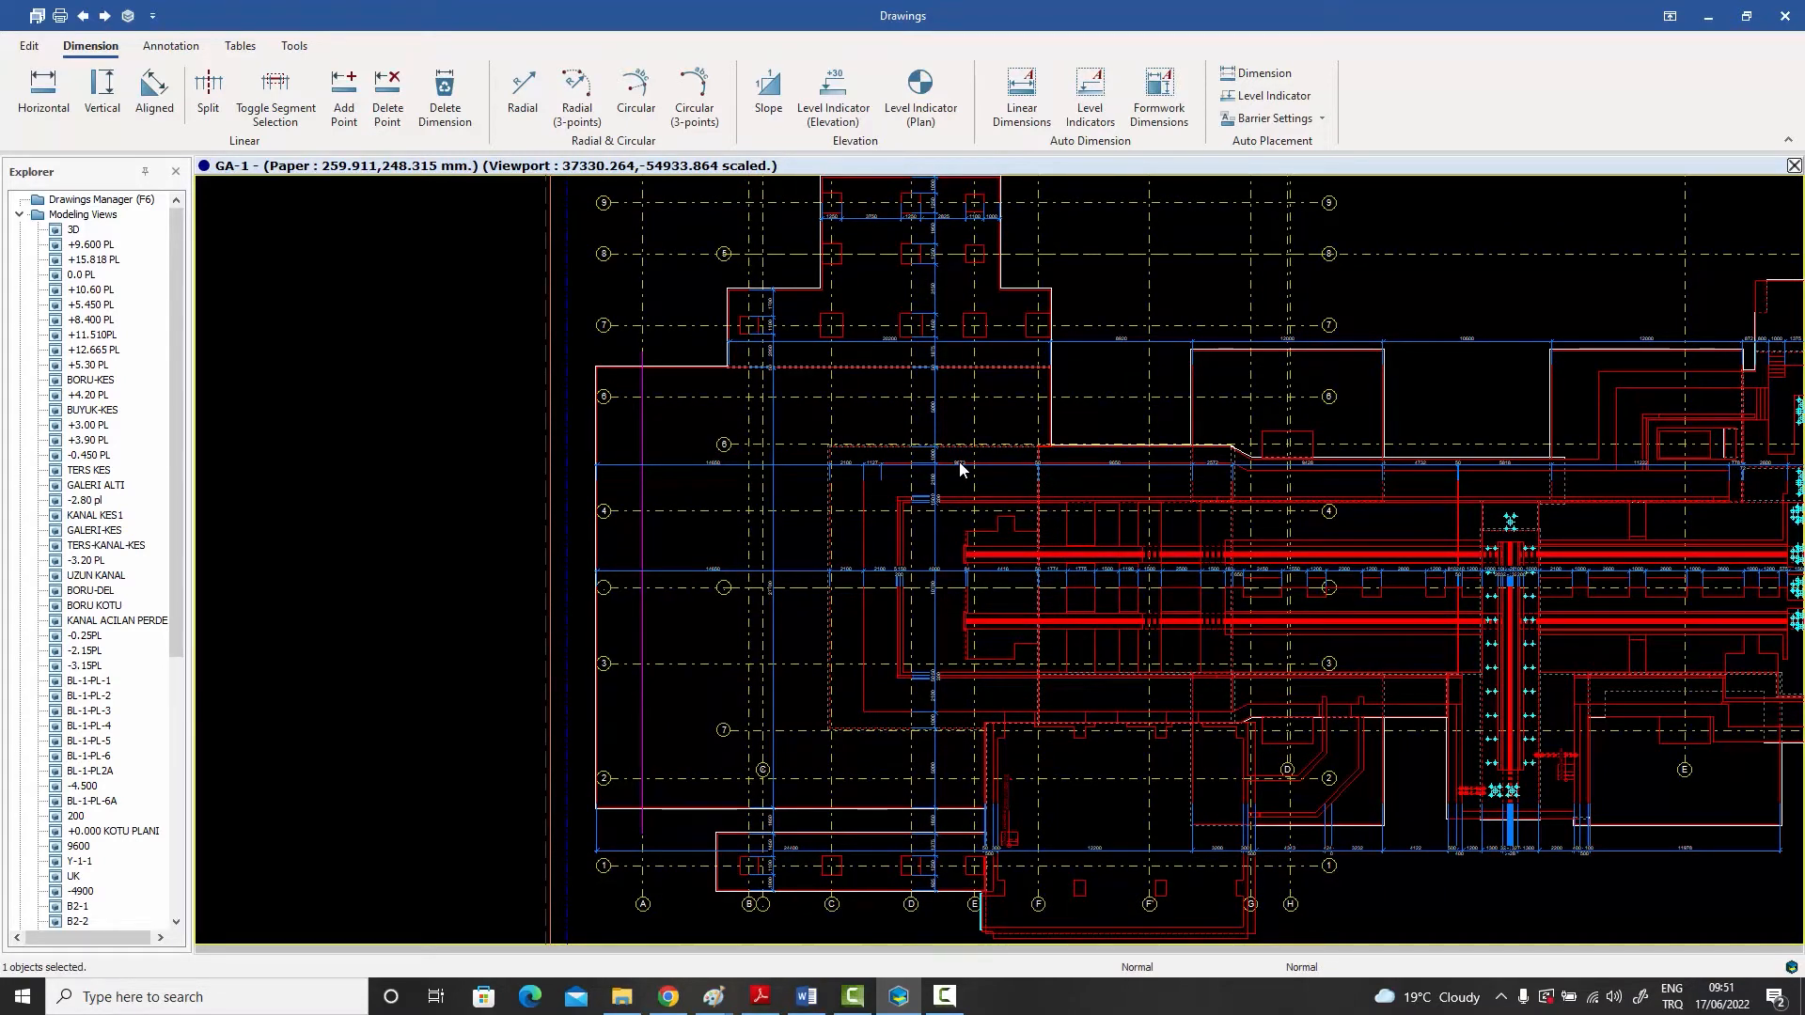
middle_drag(958, 462, 838, 476)
scroll(861, 471, down, 1)
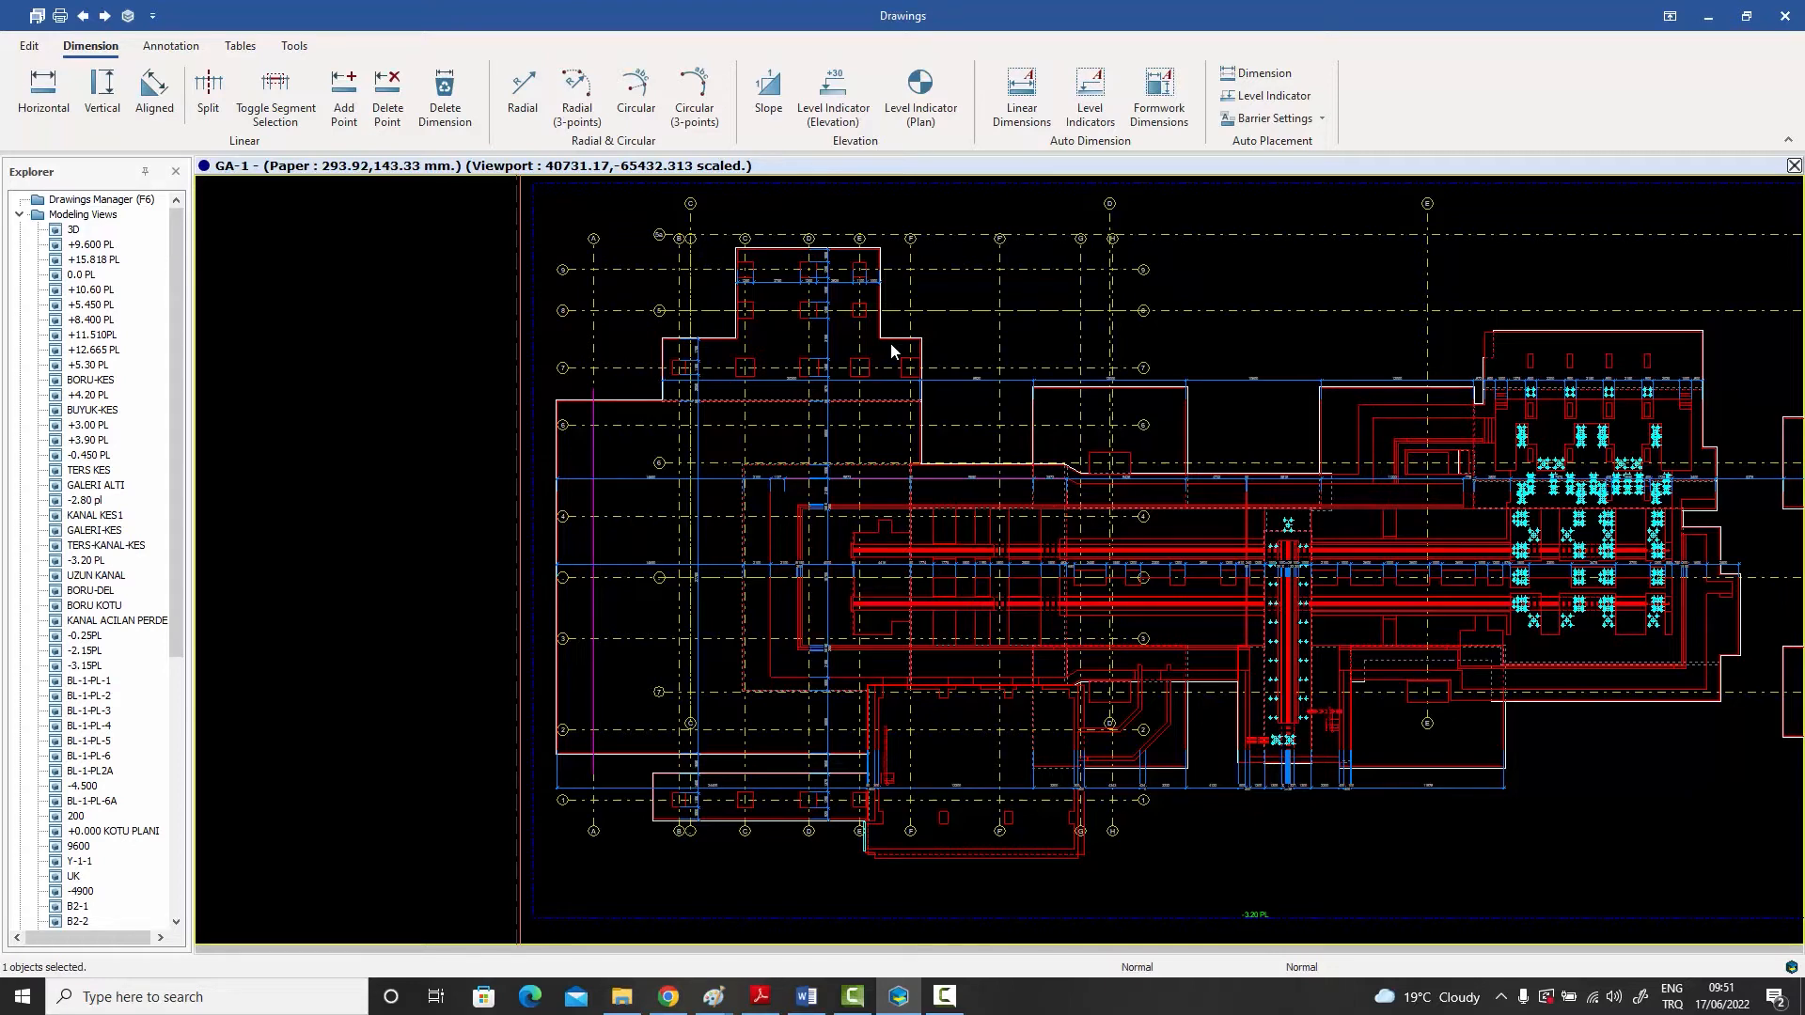
- Inspect the macros listed in the GA-1 drawing properties and close both dialogs without changes
double_click(414, 486)
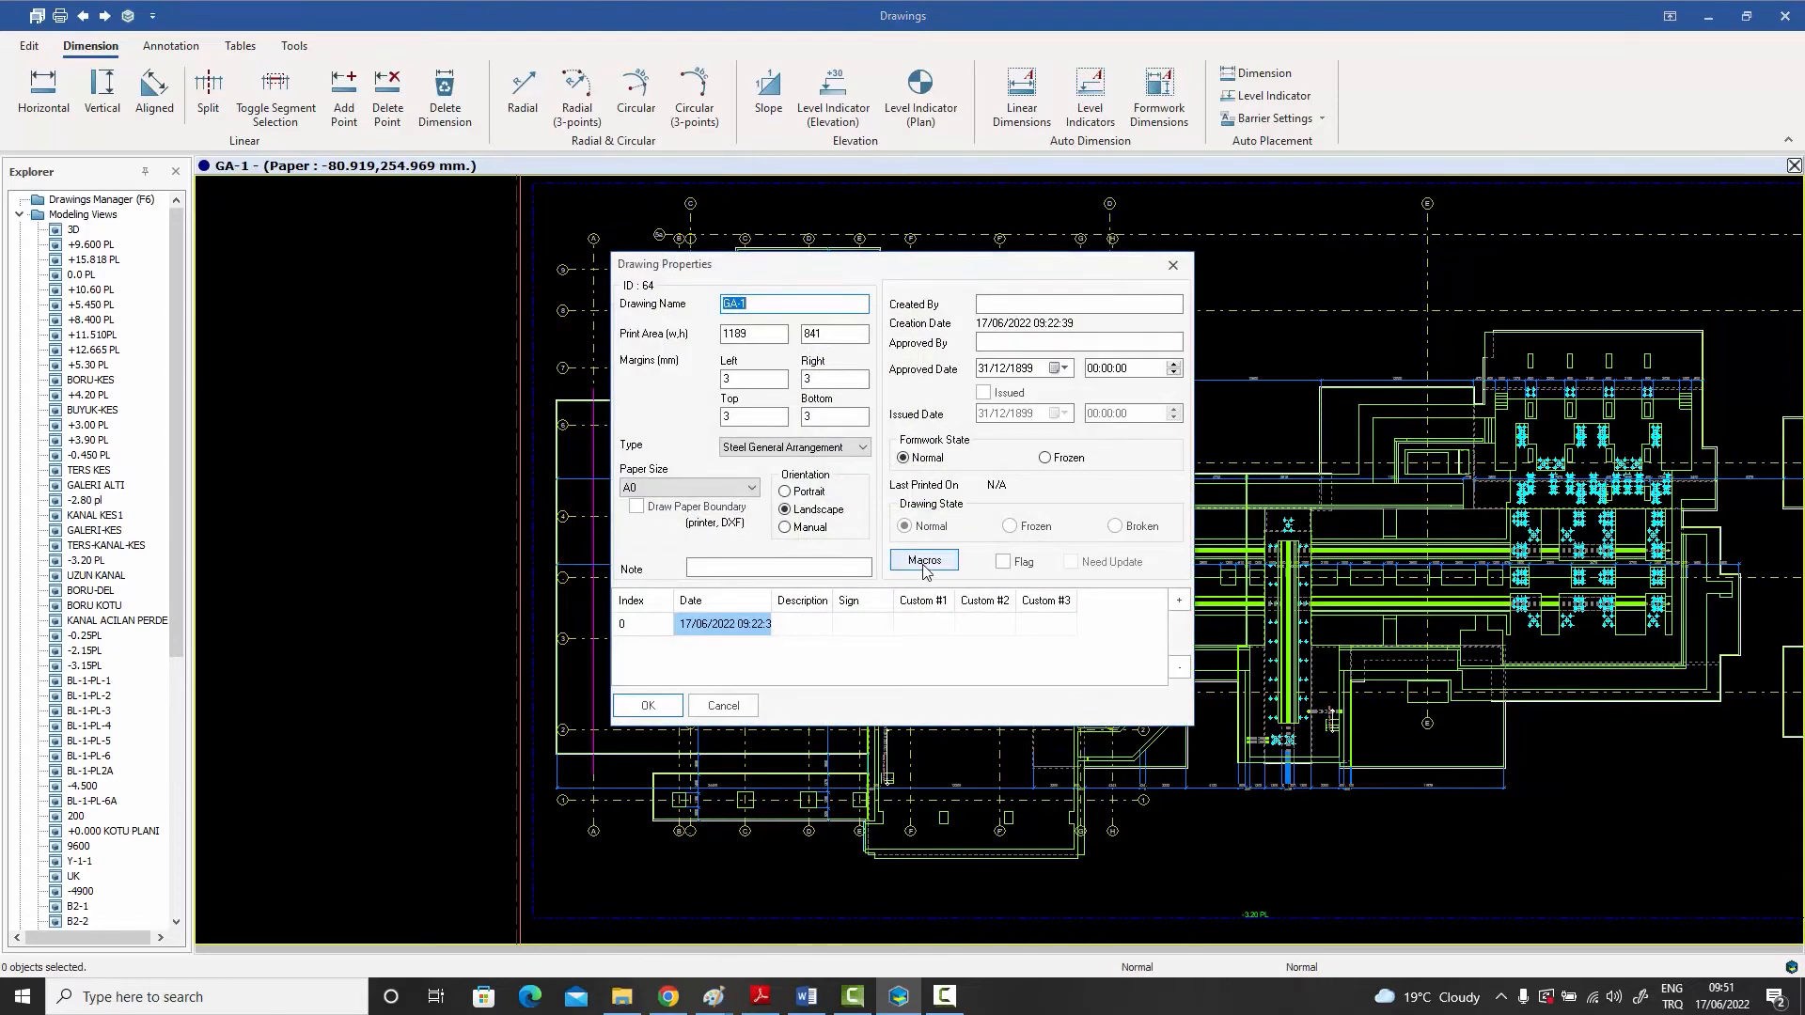
click(924, 561)
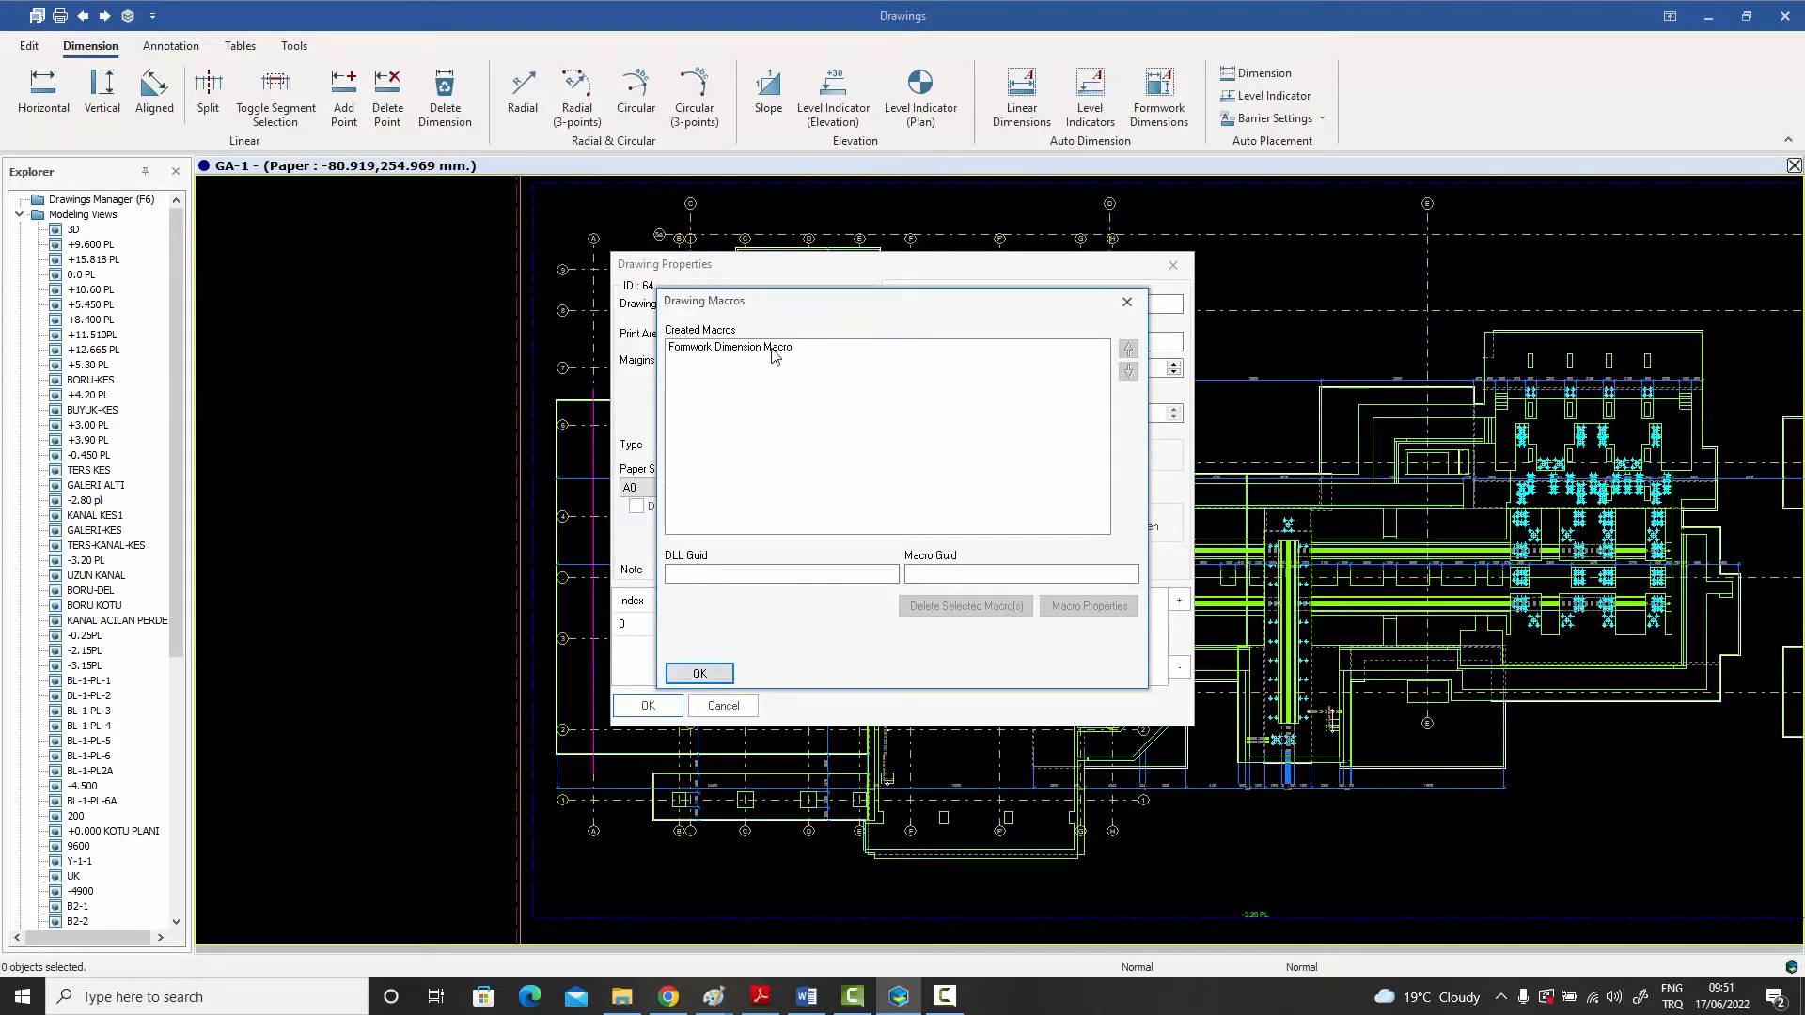
click(1126, 306)
click(1174, 266)
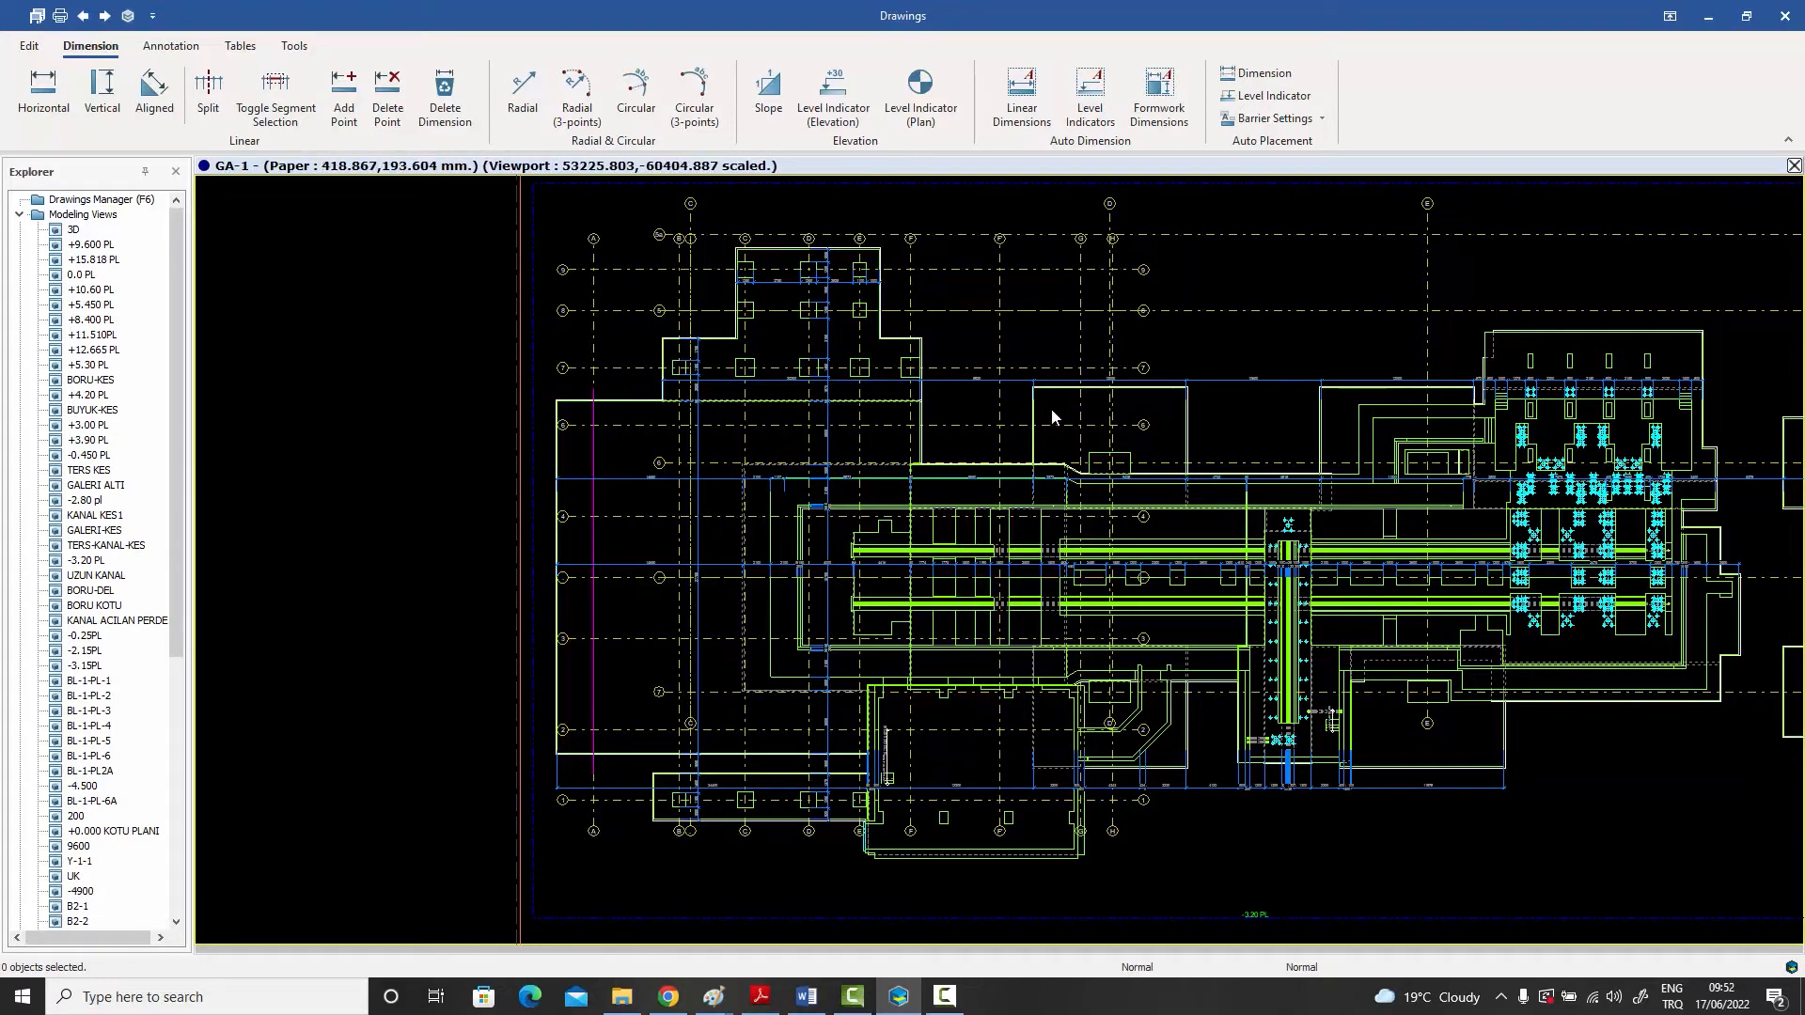
- Select the vertical dimension chain beside axis B and examine its course over the full height of the plan
scroll(1052, 416, down, 1)
middle_drag(1053, 417, 900, 461)
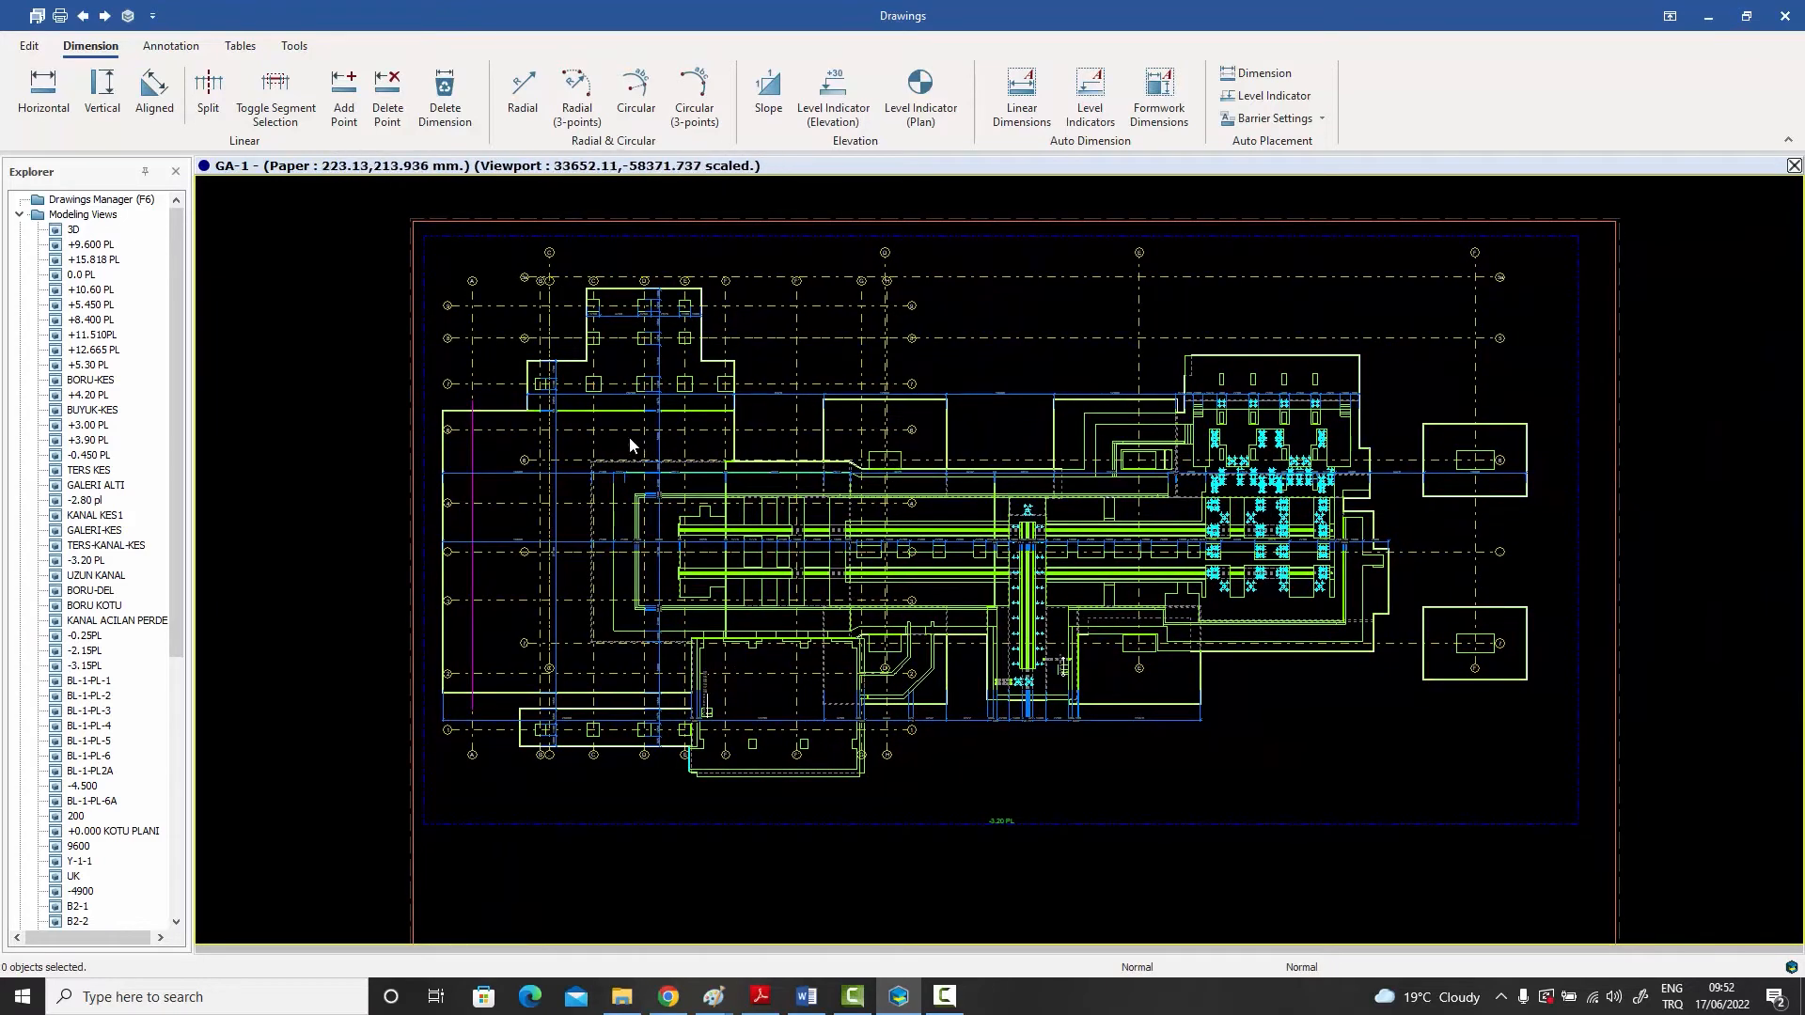
scroll(628, 436, up, 1)
scroll(628, 437, up, 2)
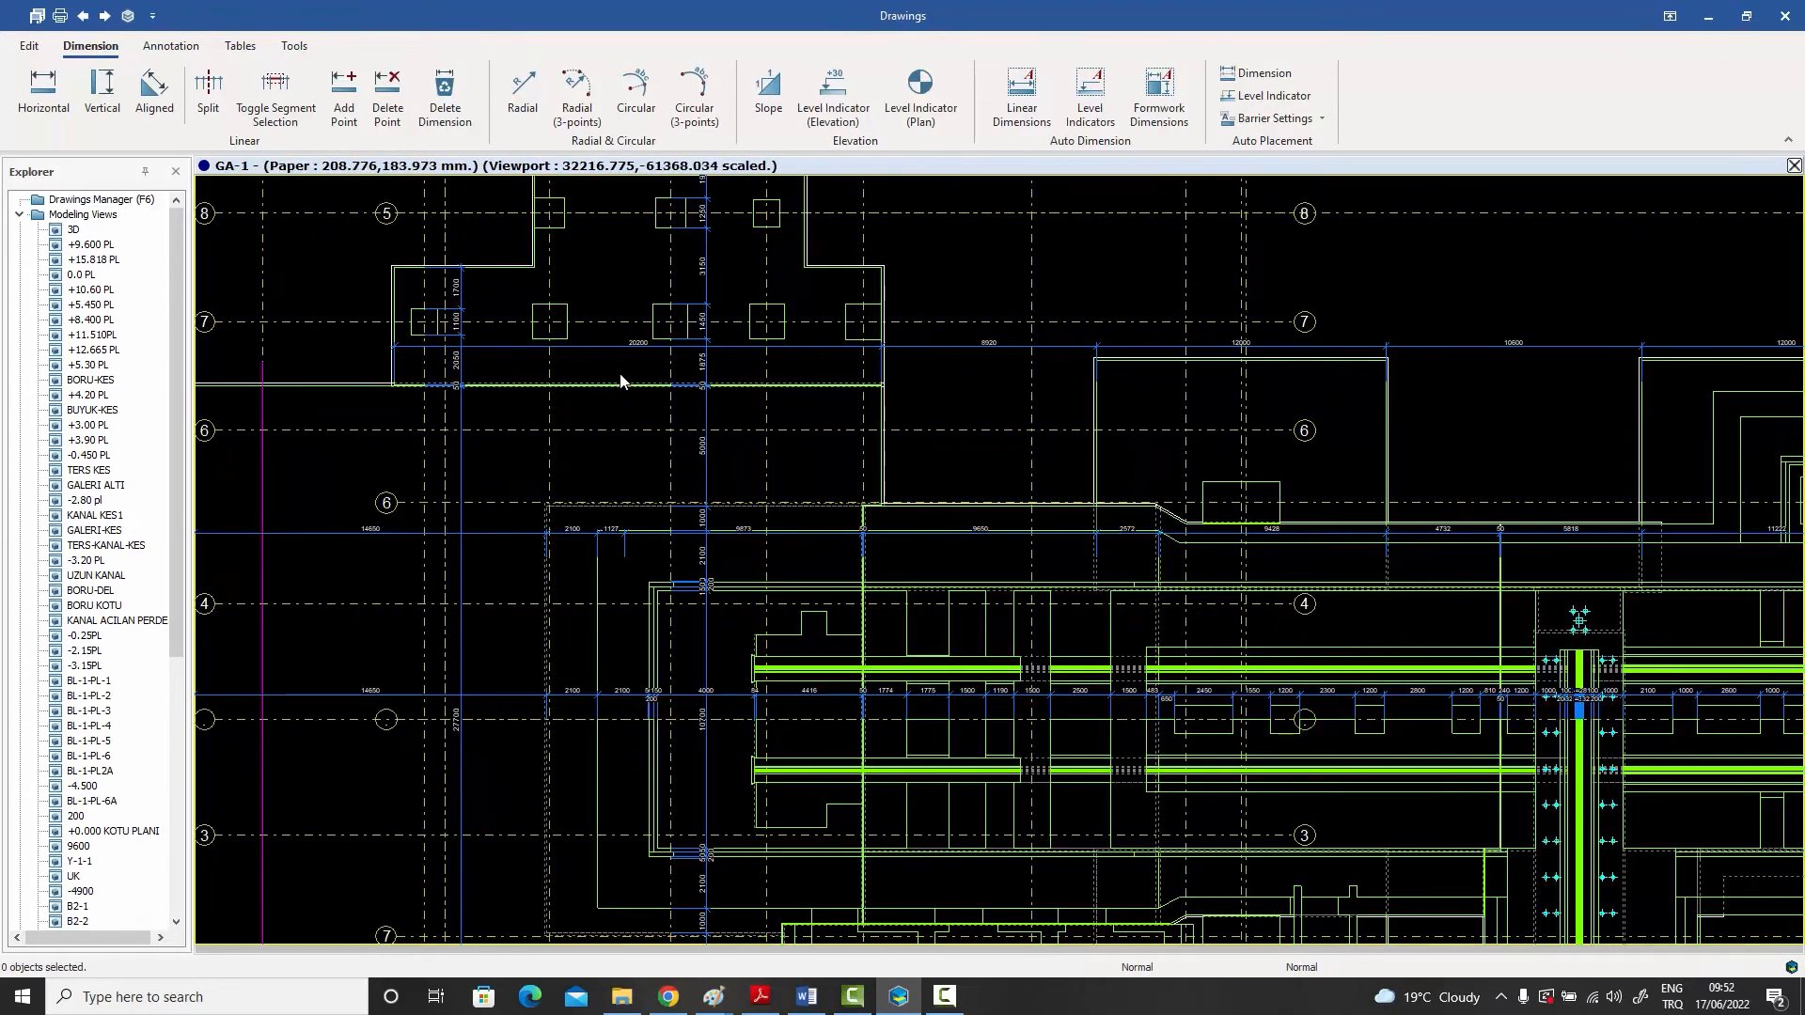
middle_drag(628, 436, 703, 438)
scroll(704, 438, up, 2)
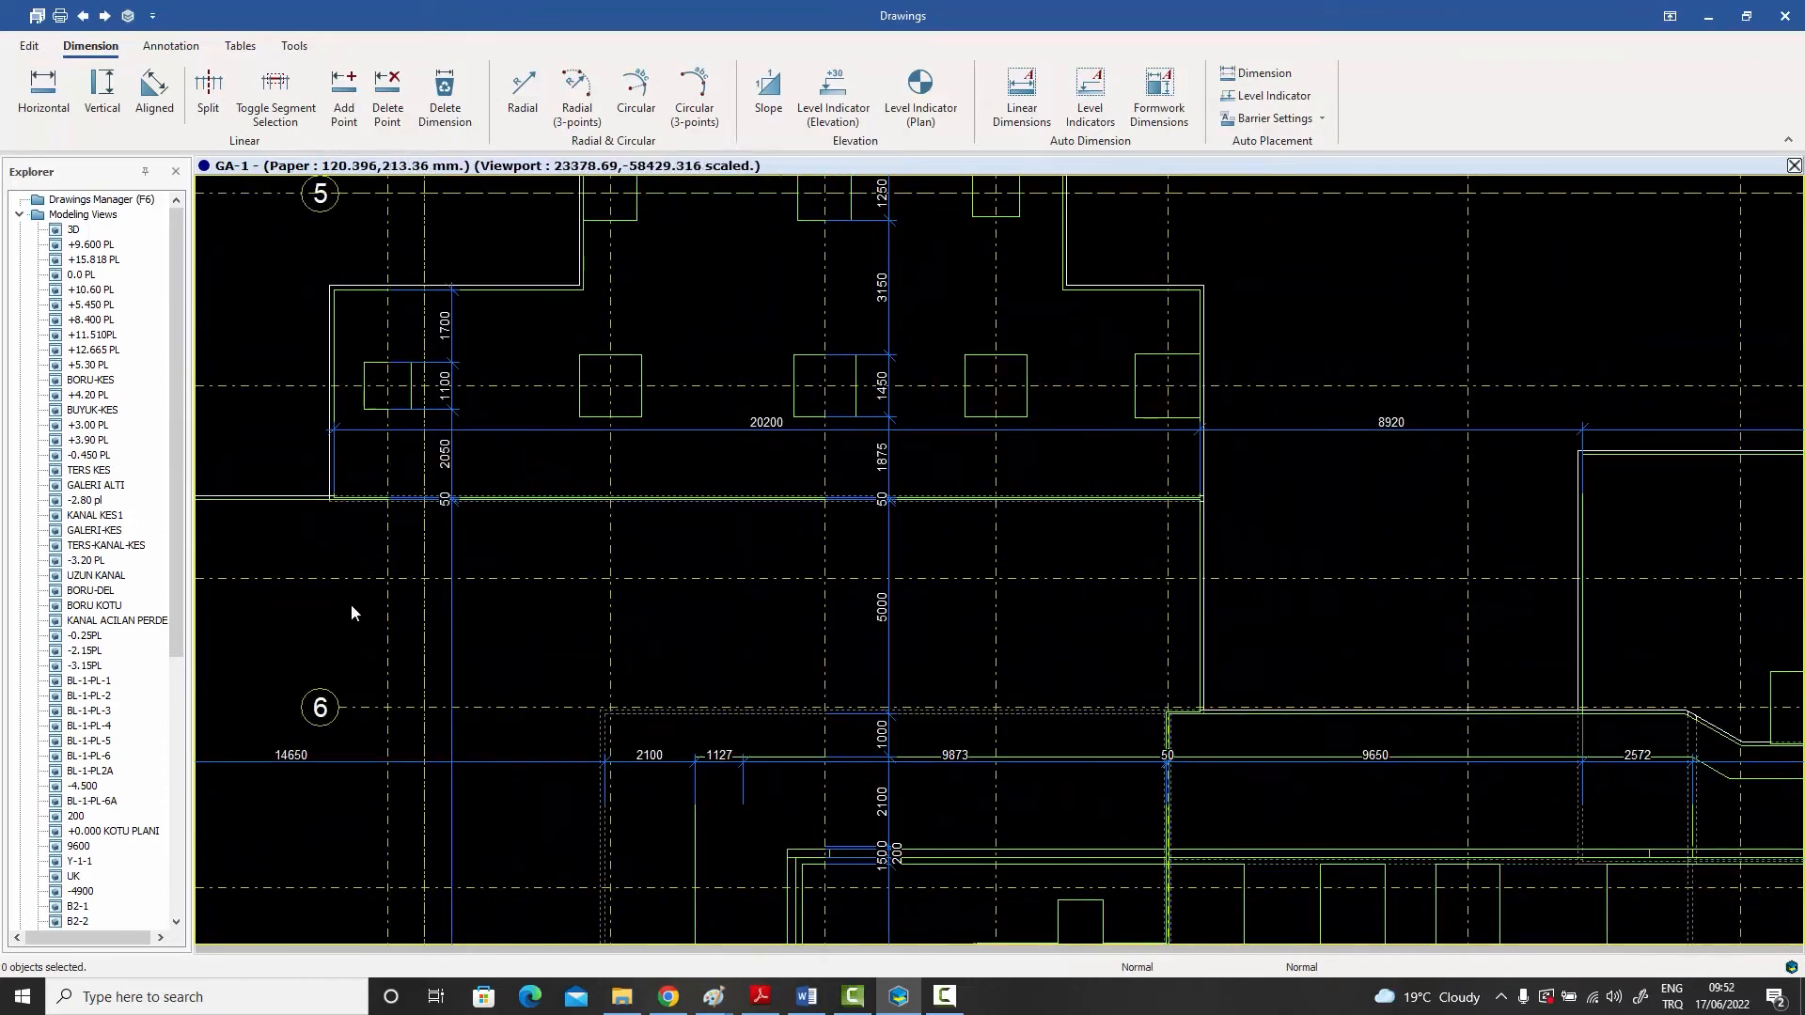
click(451, 559)
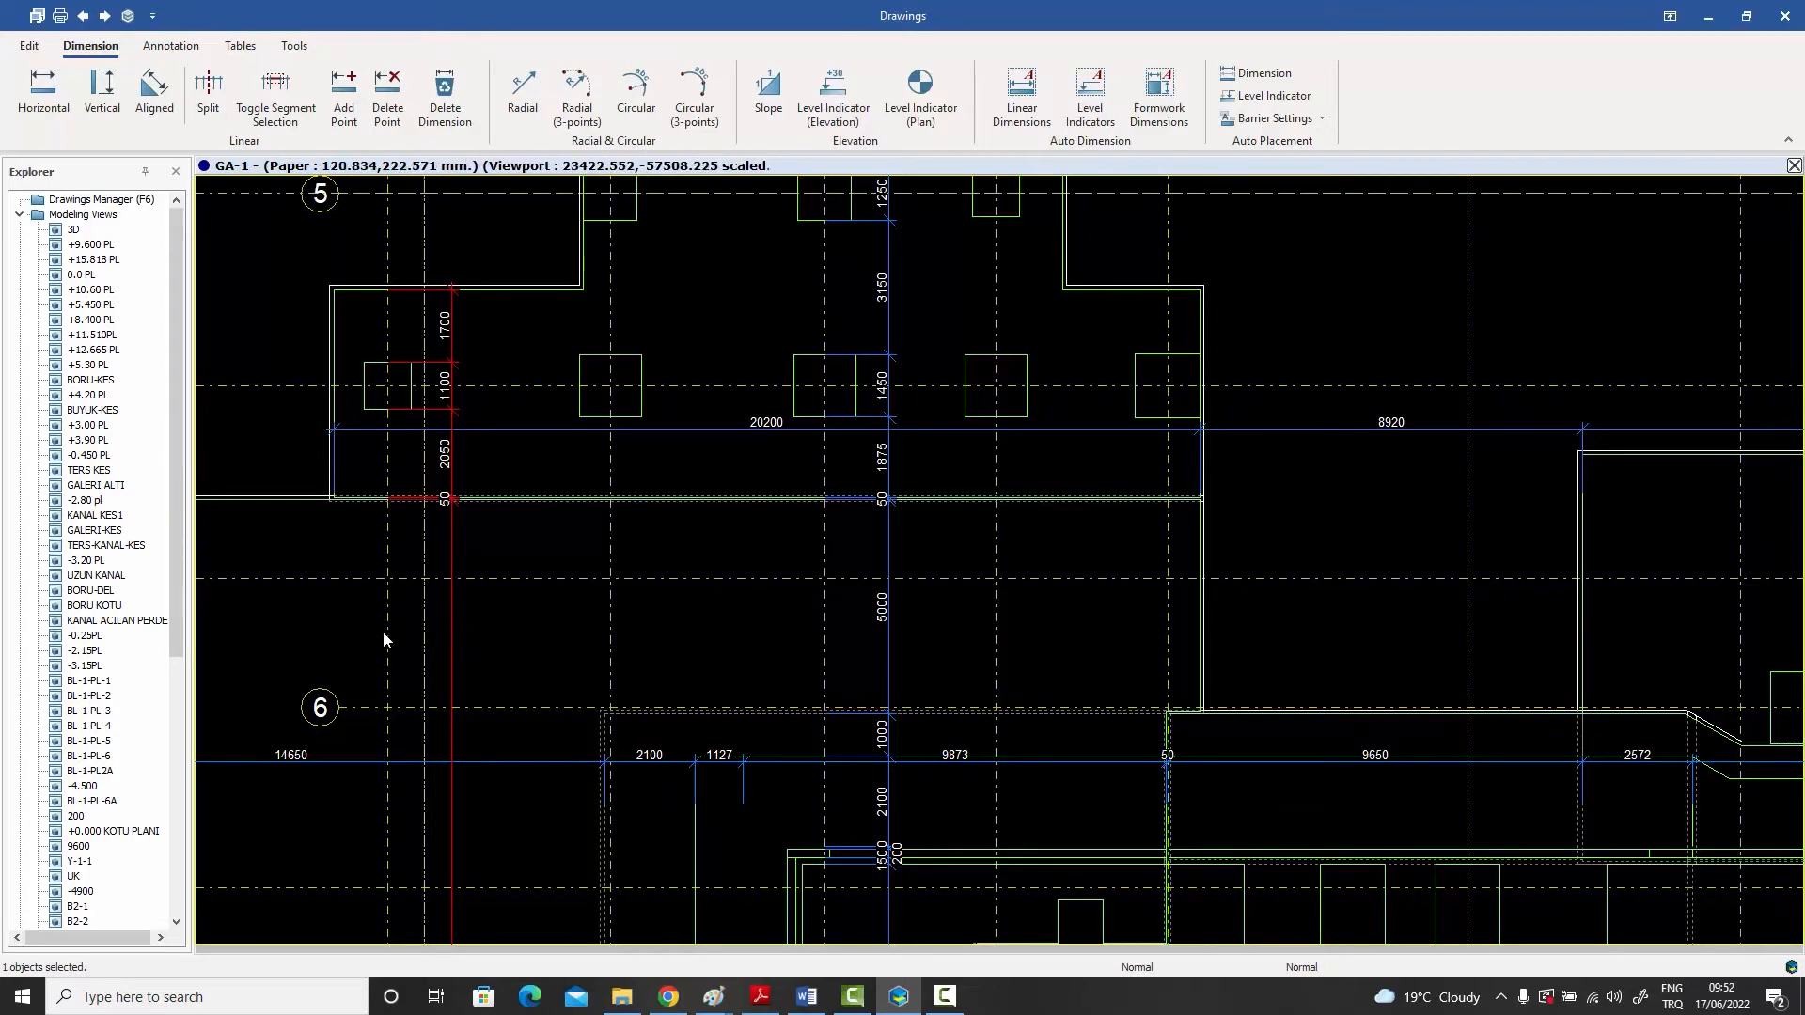
scroll(451, 505, down, 3)
scroll(464, 505, down, 1)
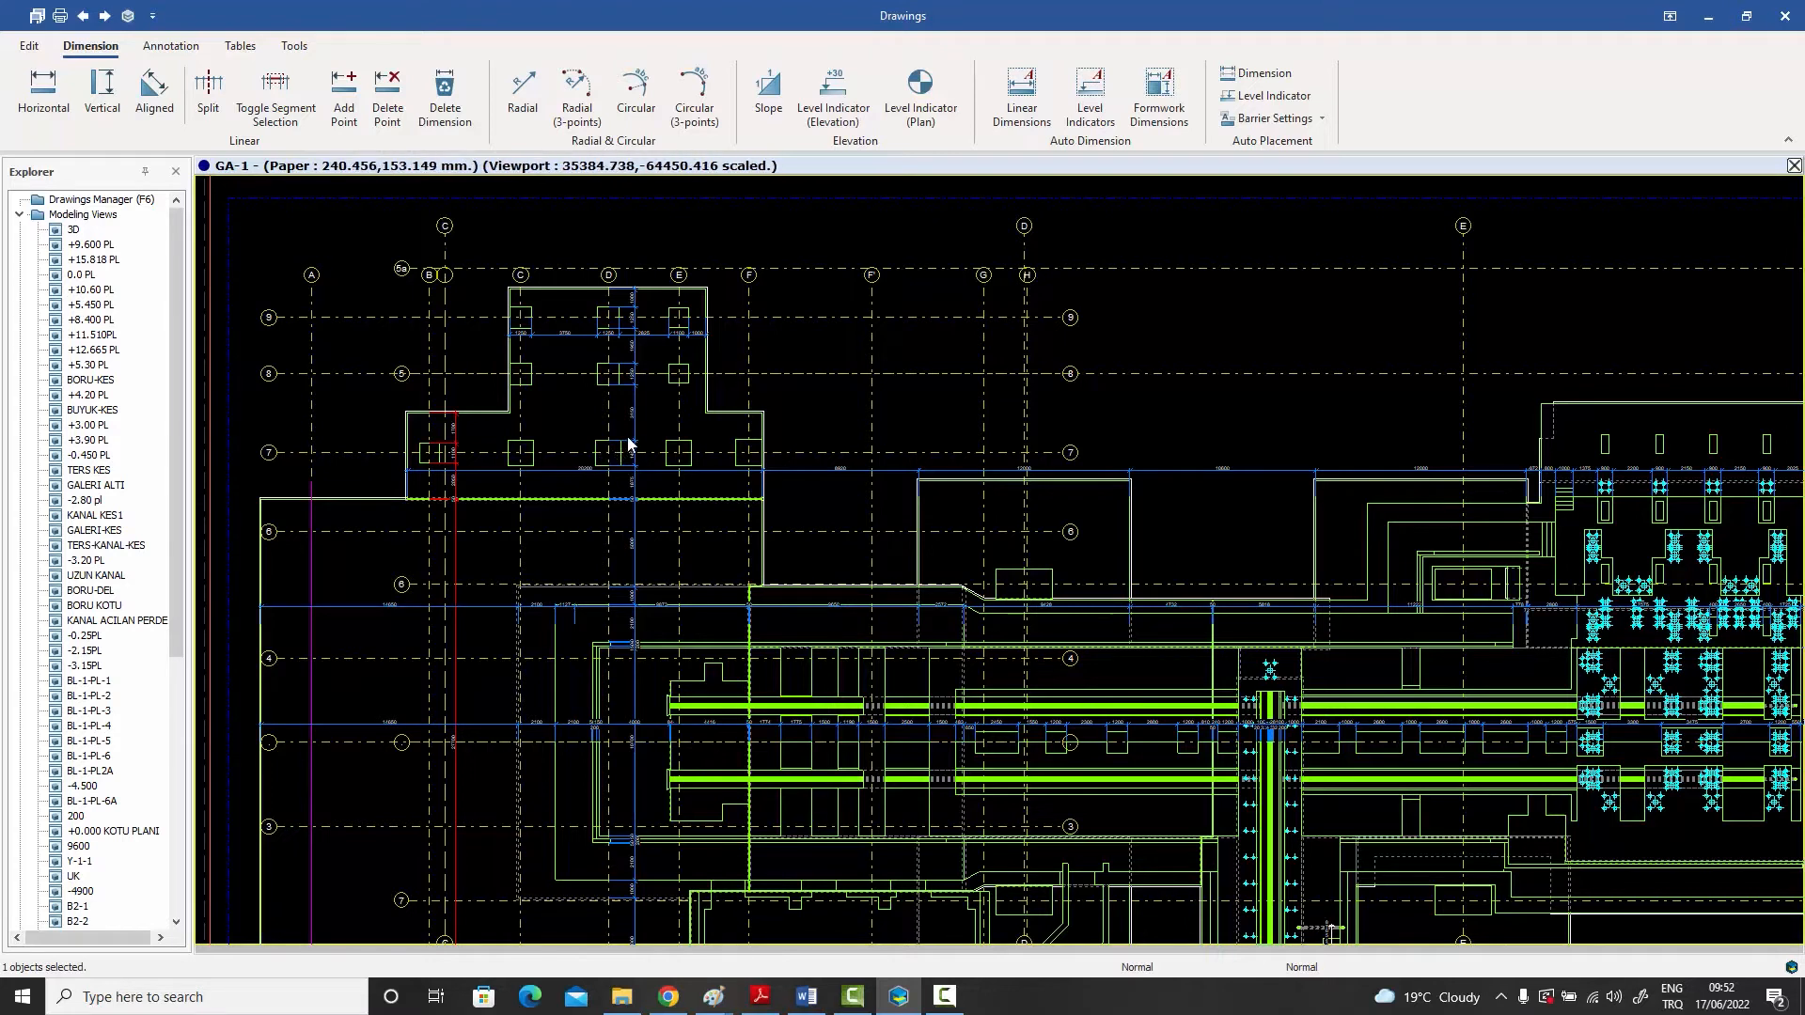
scroll(650, 434, down, 2)
middle_drag(754, 590, 763, 534)
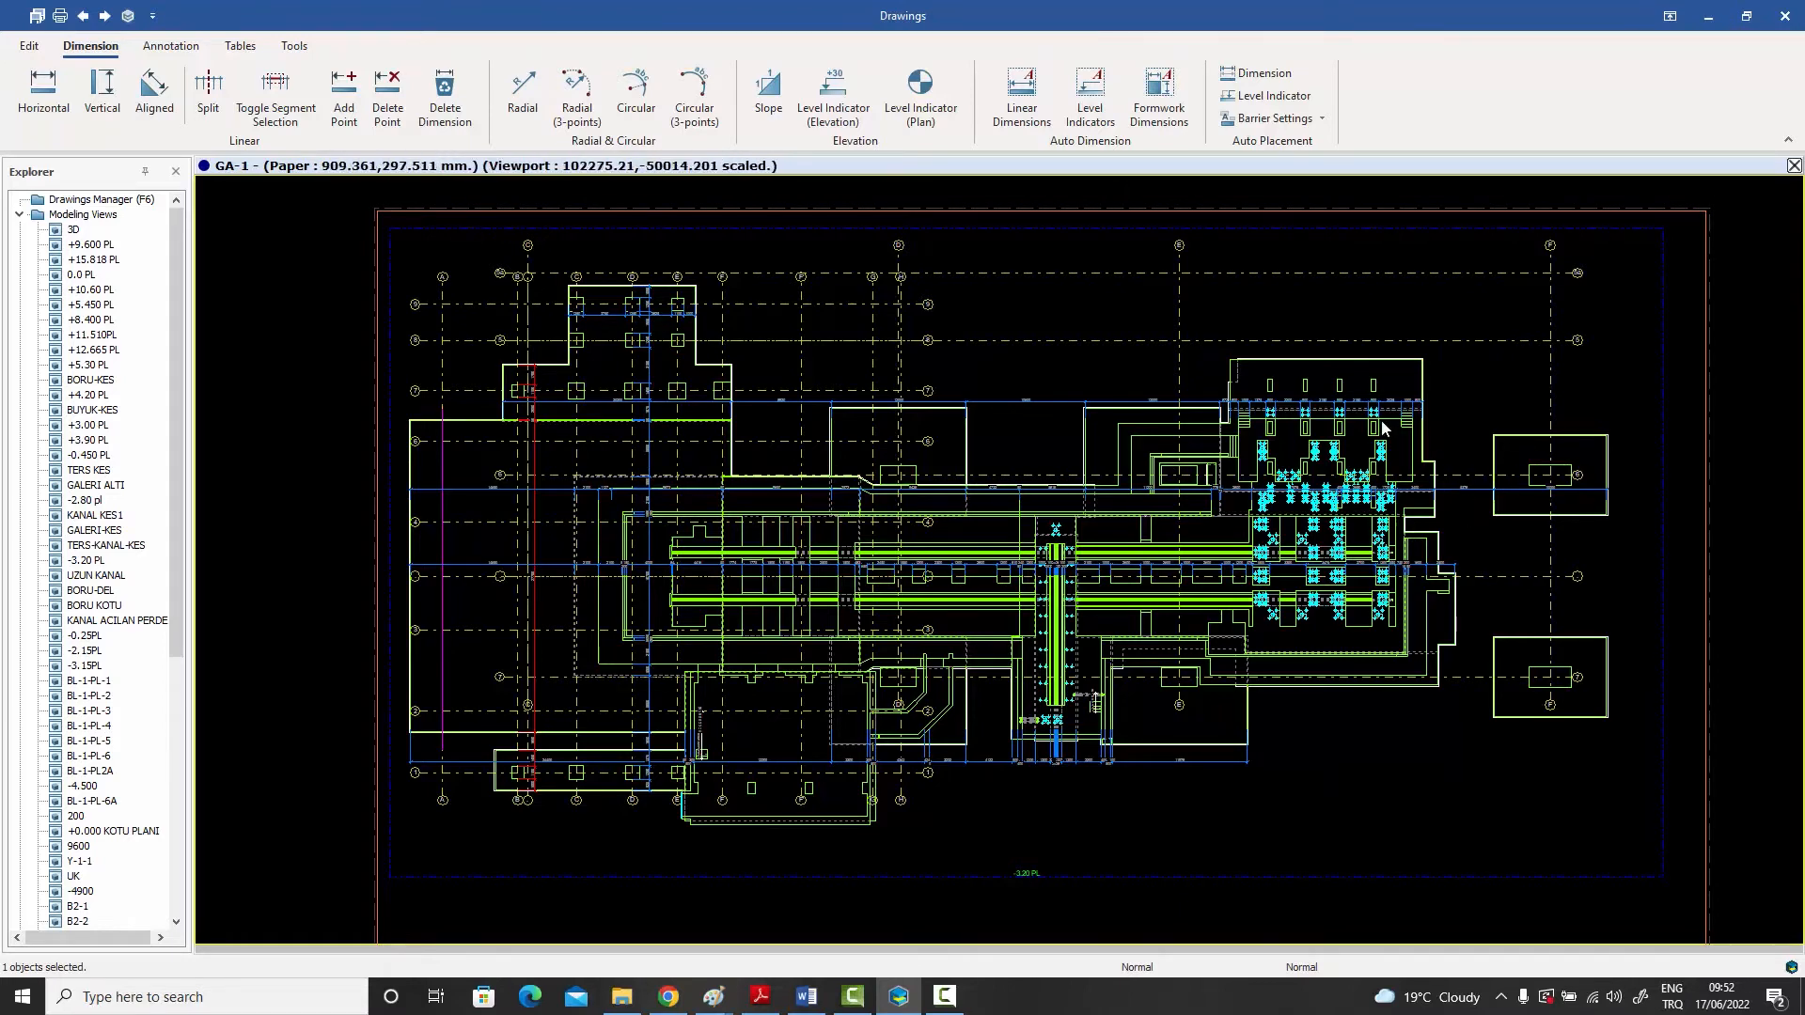
scroll(1374, 409, up, 1)
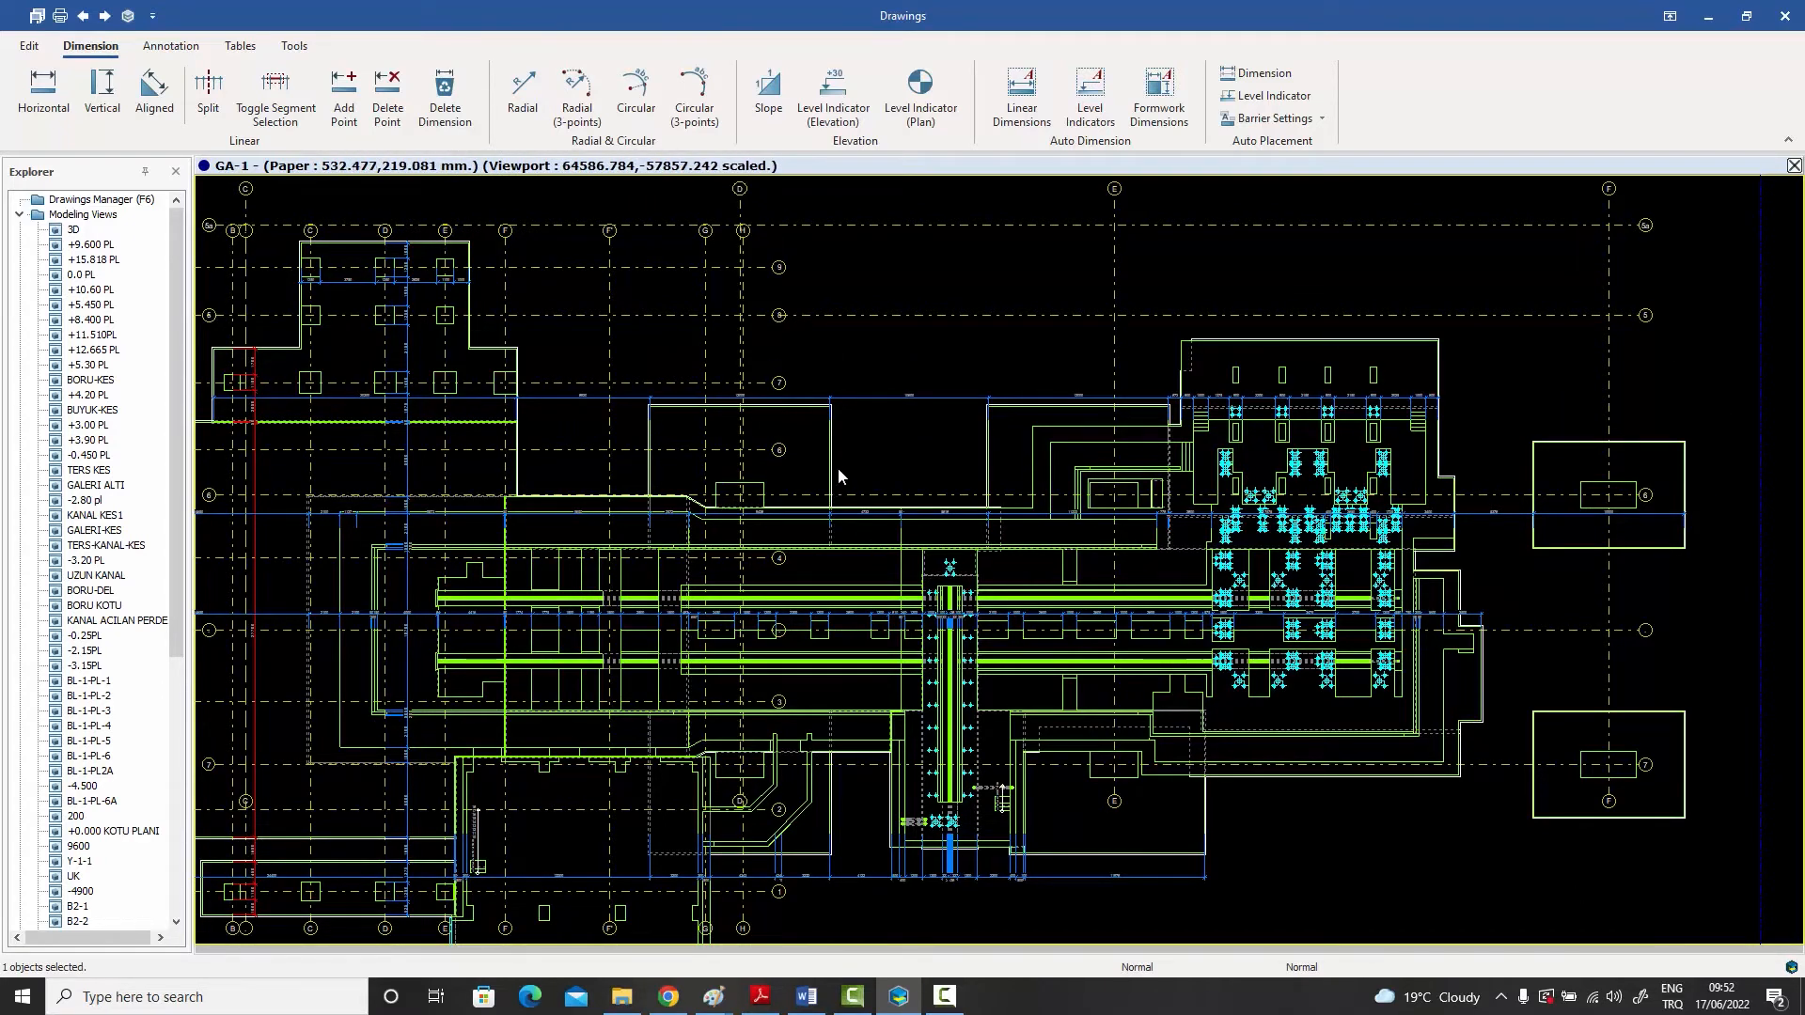
scroll(838, 468, down, 1)
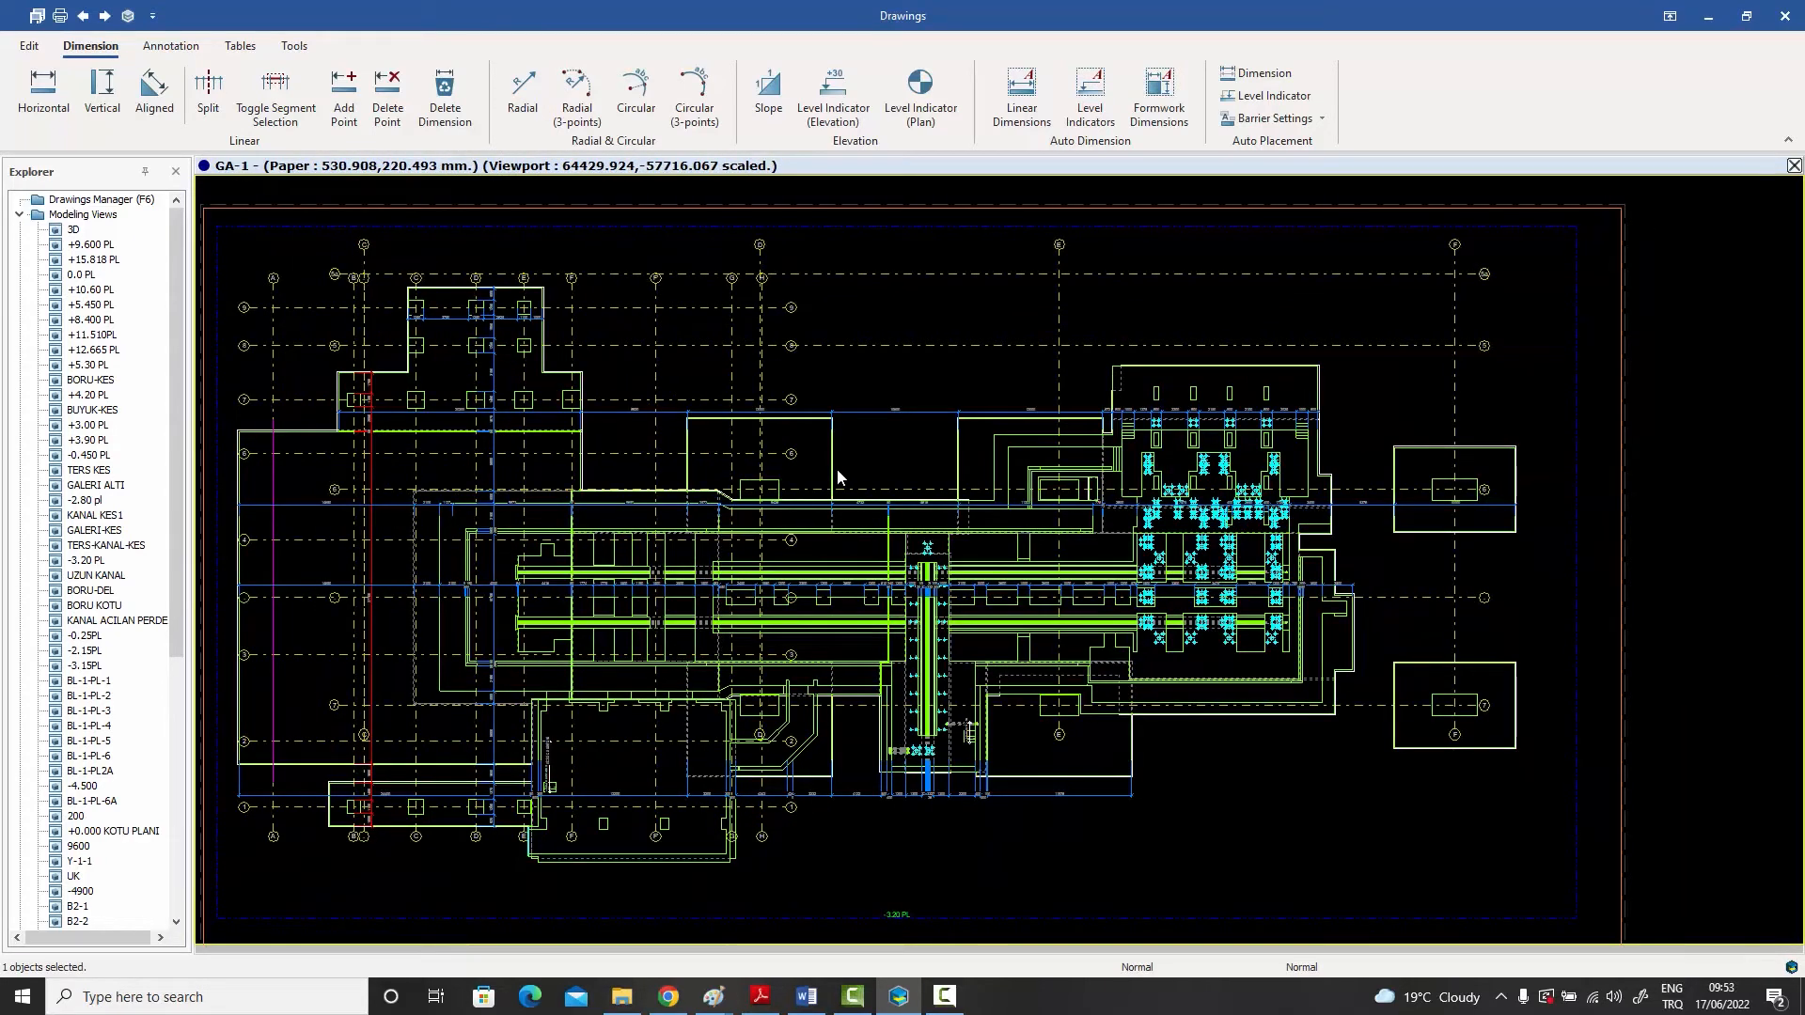
middle_drag(831, 494, 899, 484)
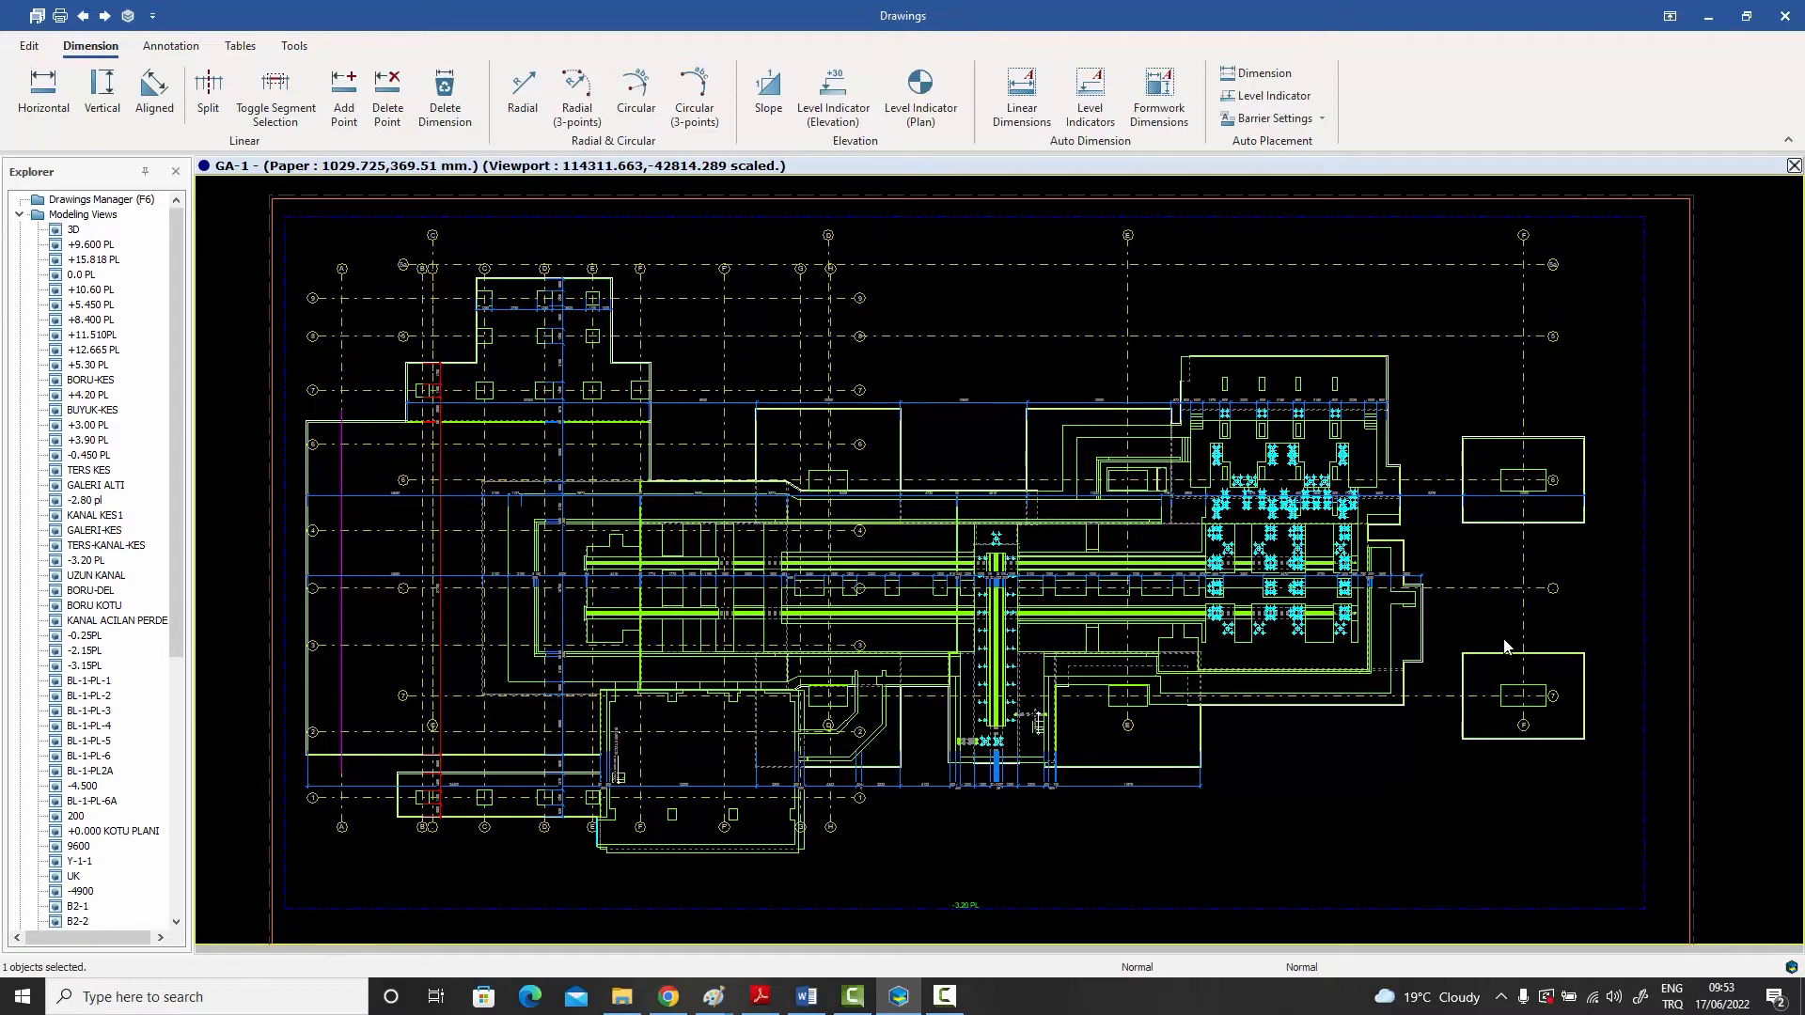
middle_drag(846, 480, 996, 553)
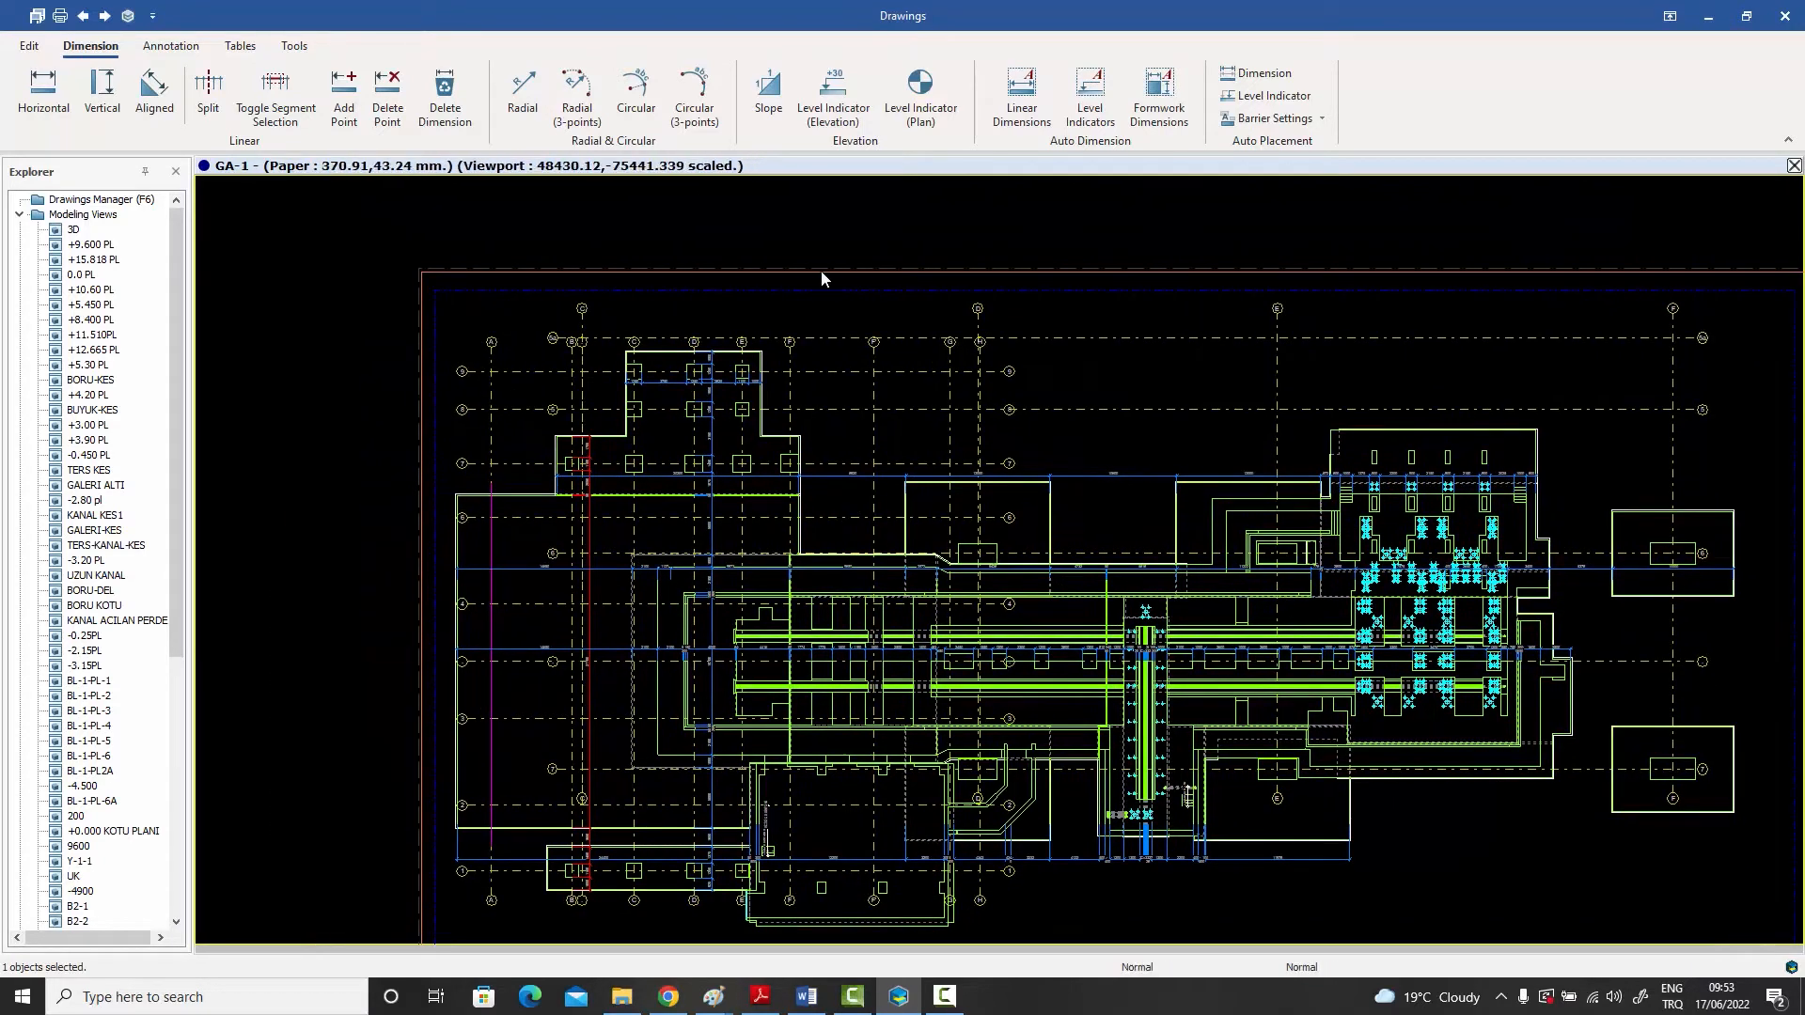
- Start a horizontal dimension chain at the outer and inner corners of the upper wall near axis C
click(790, 242)
scroll(689, 306, up, 3)
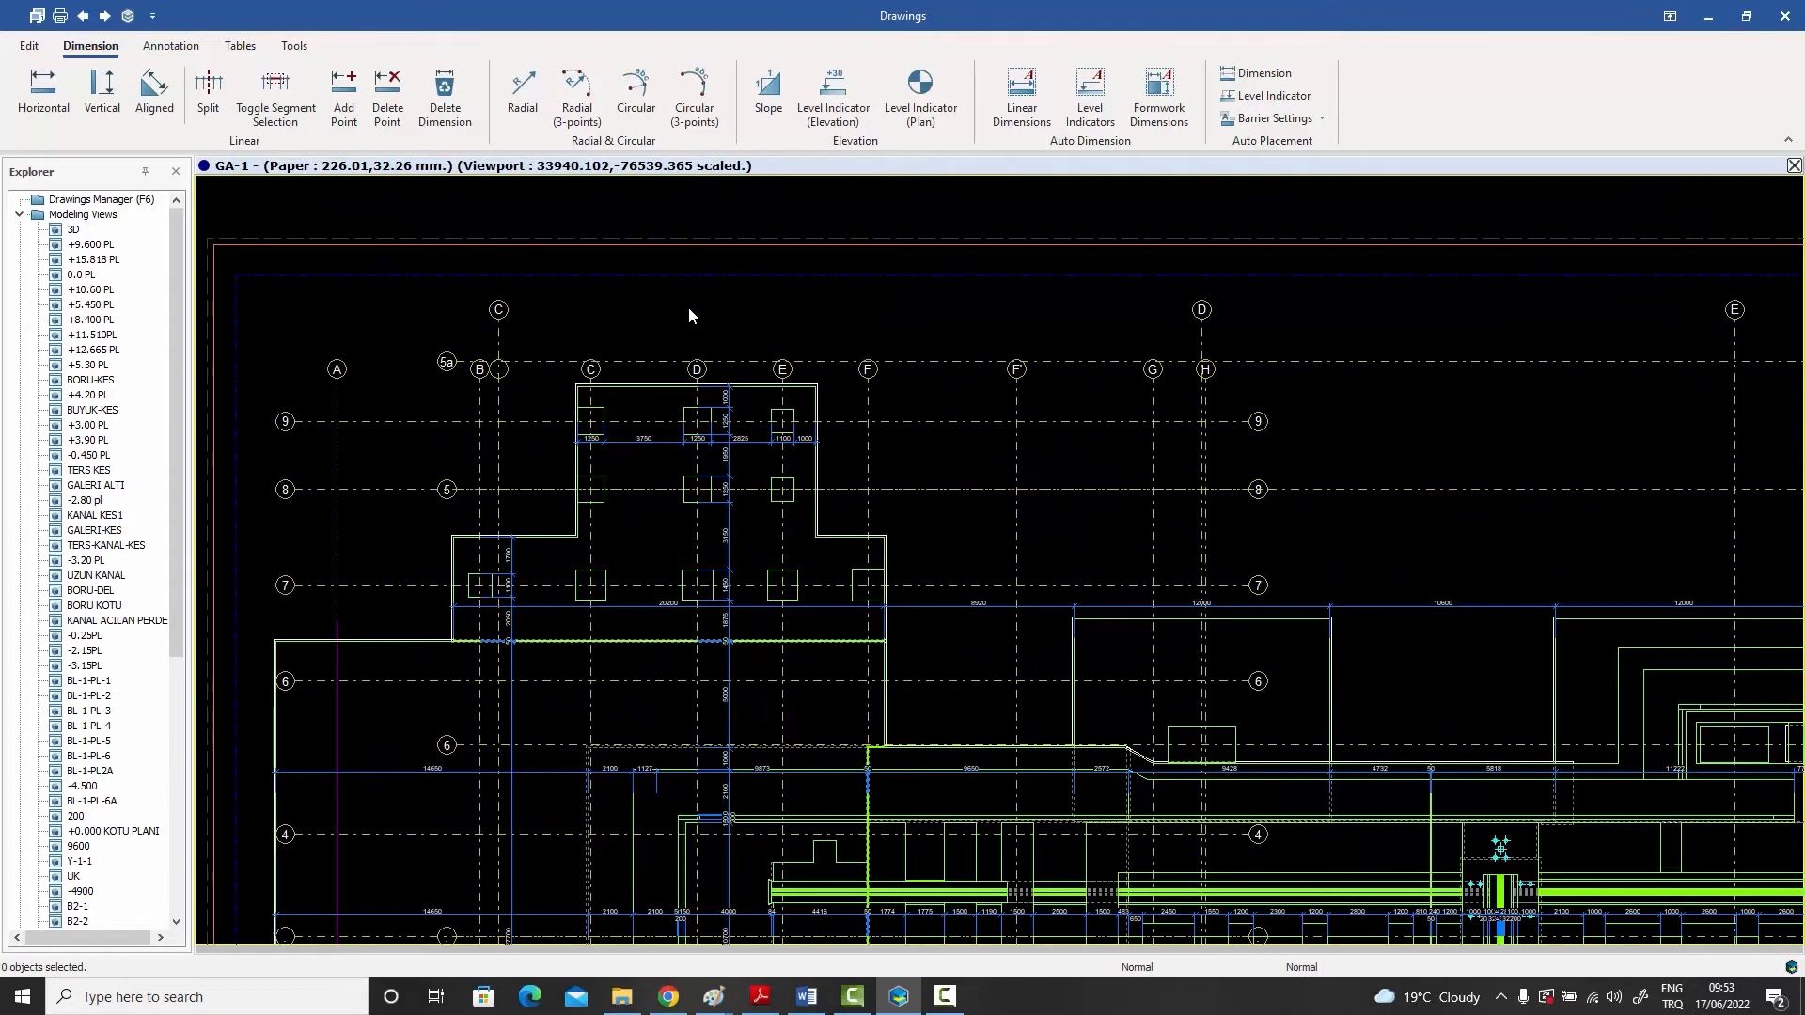
click(44, 90)
scroll(607, 365, up, 5)
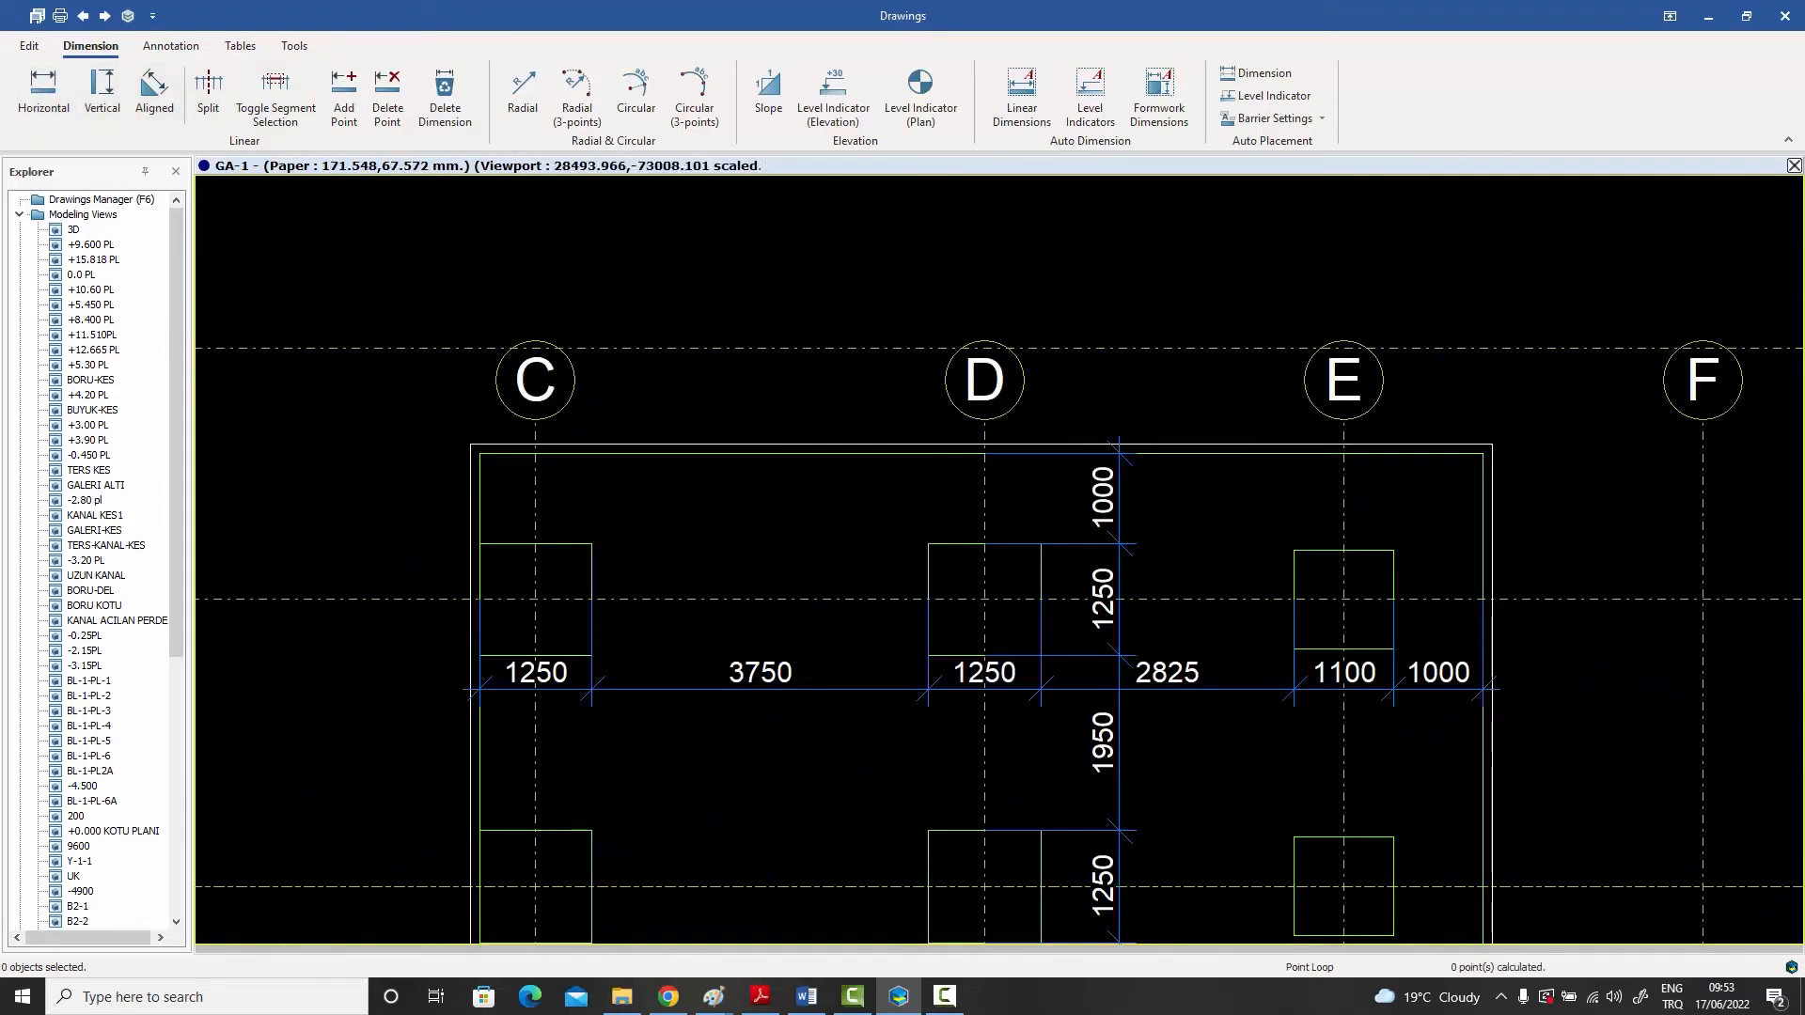
click(470, 443)
click(480, 454)
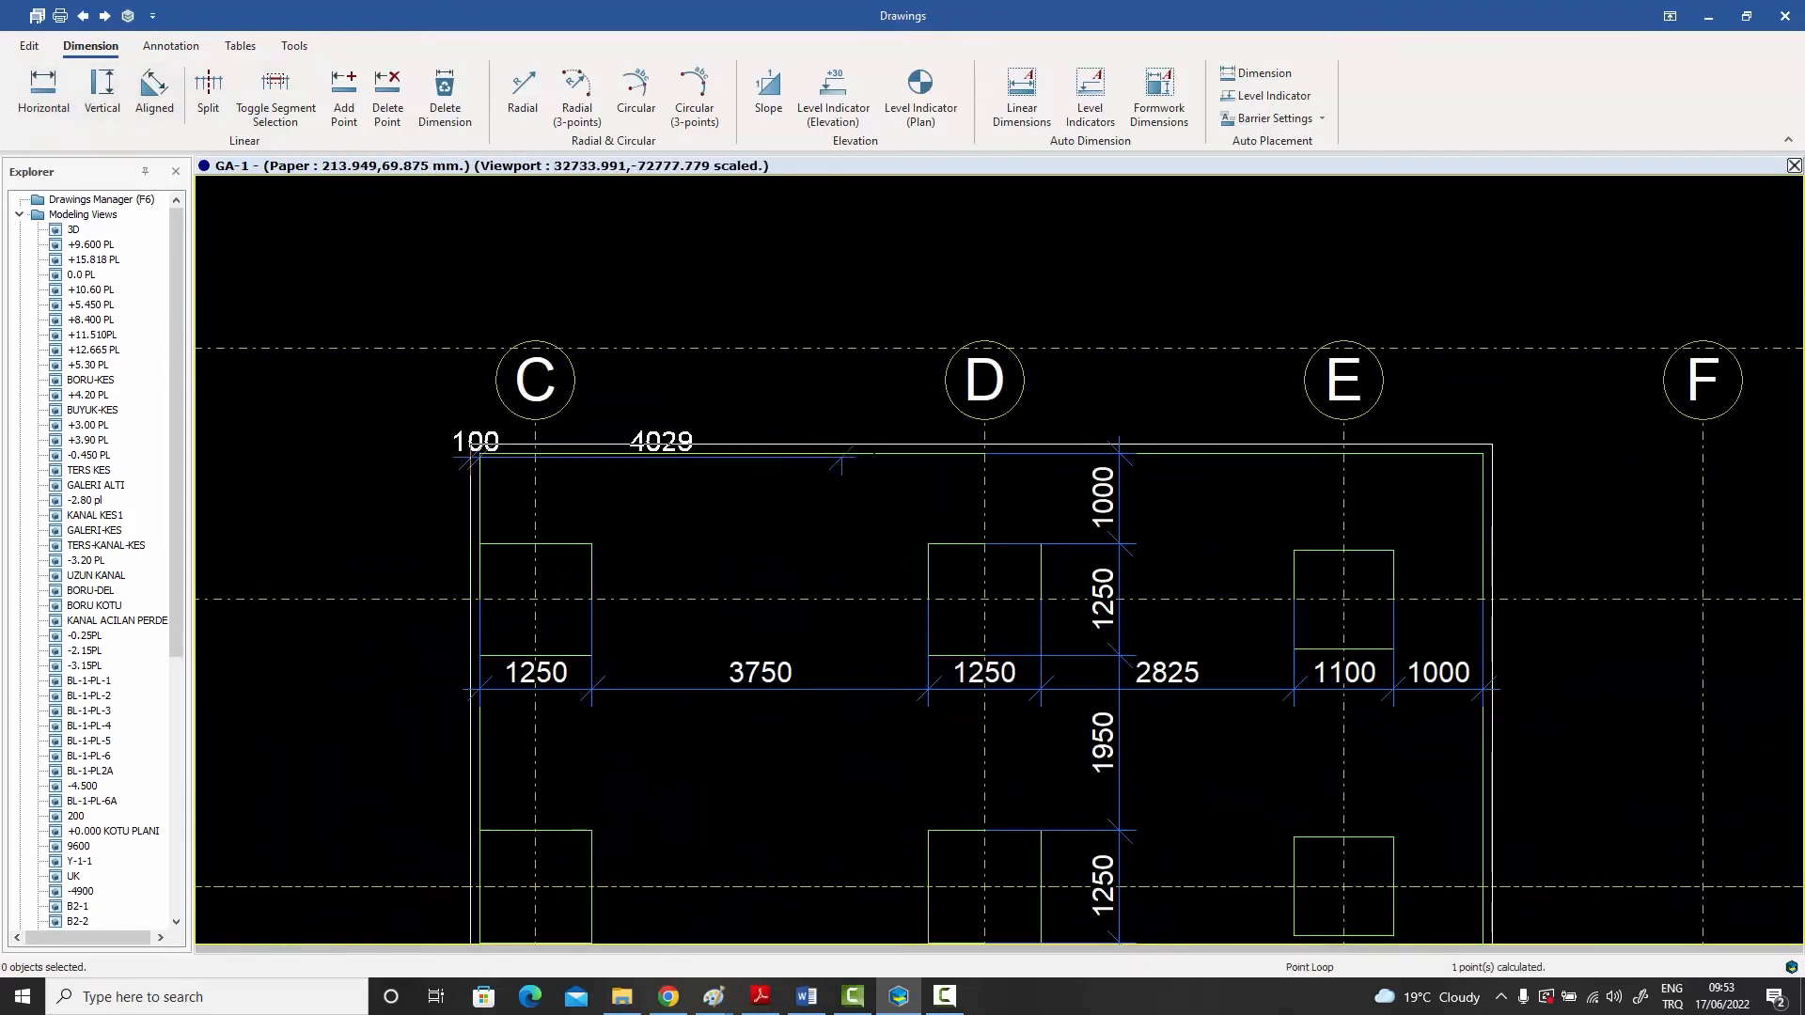
- Extend the chain to the wall's inner and outer corners past axis E and place it above the axis bubbles
scroll(1087, 494, down, 1)
scroll(1394, 472, up, 3)
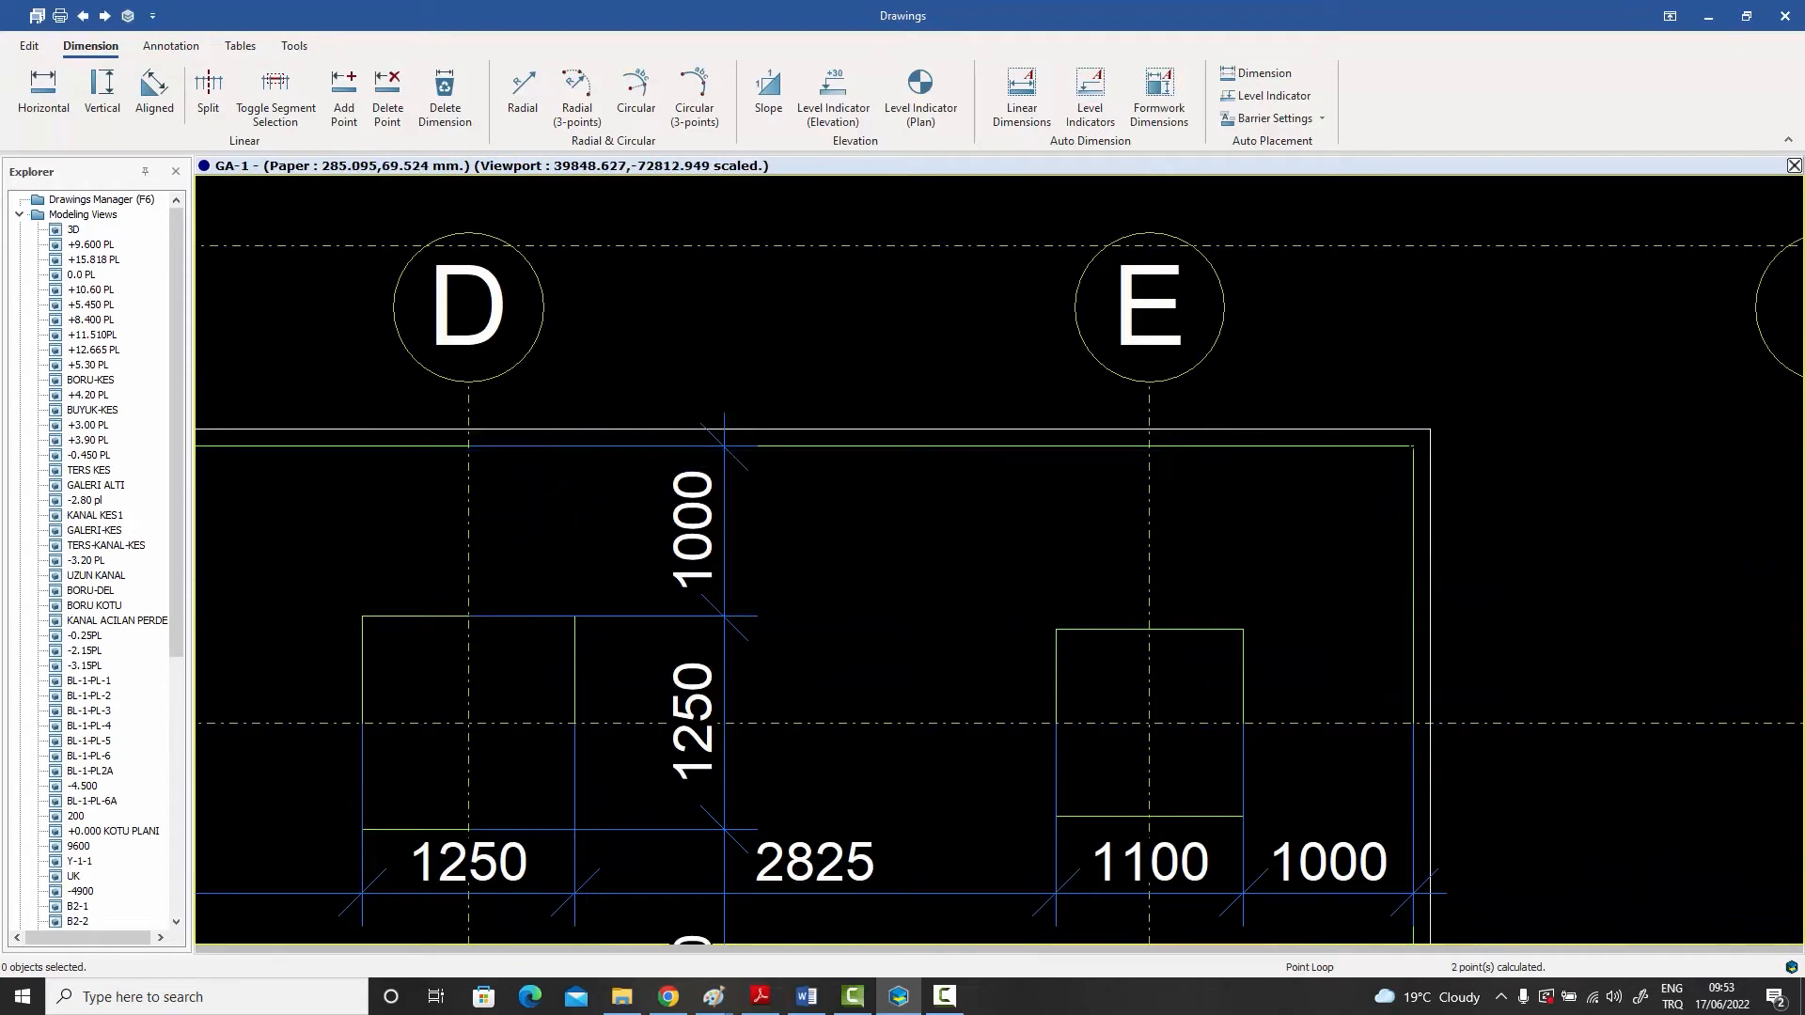
click(1413, 446)
click(1430, 431)
scroll(1410, 469, down, 6)
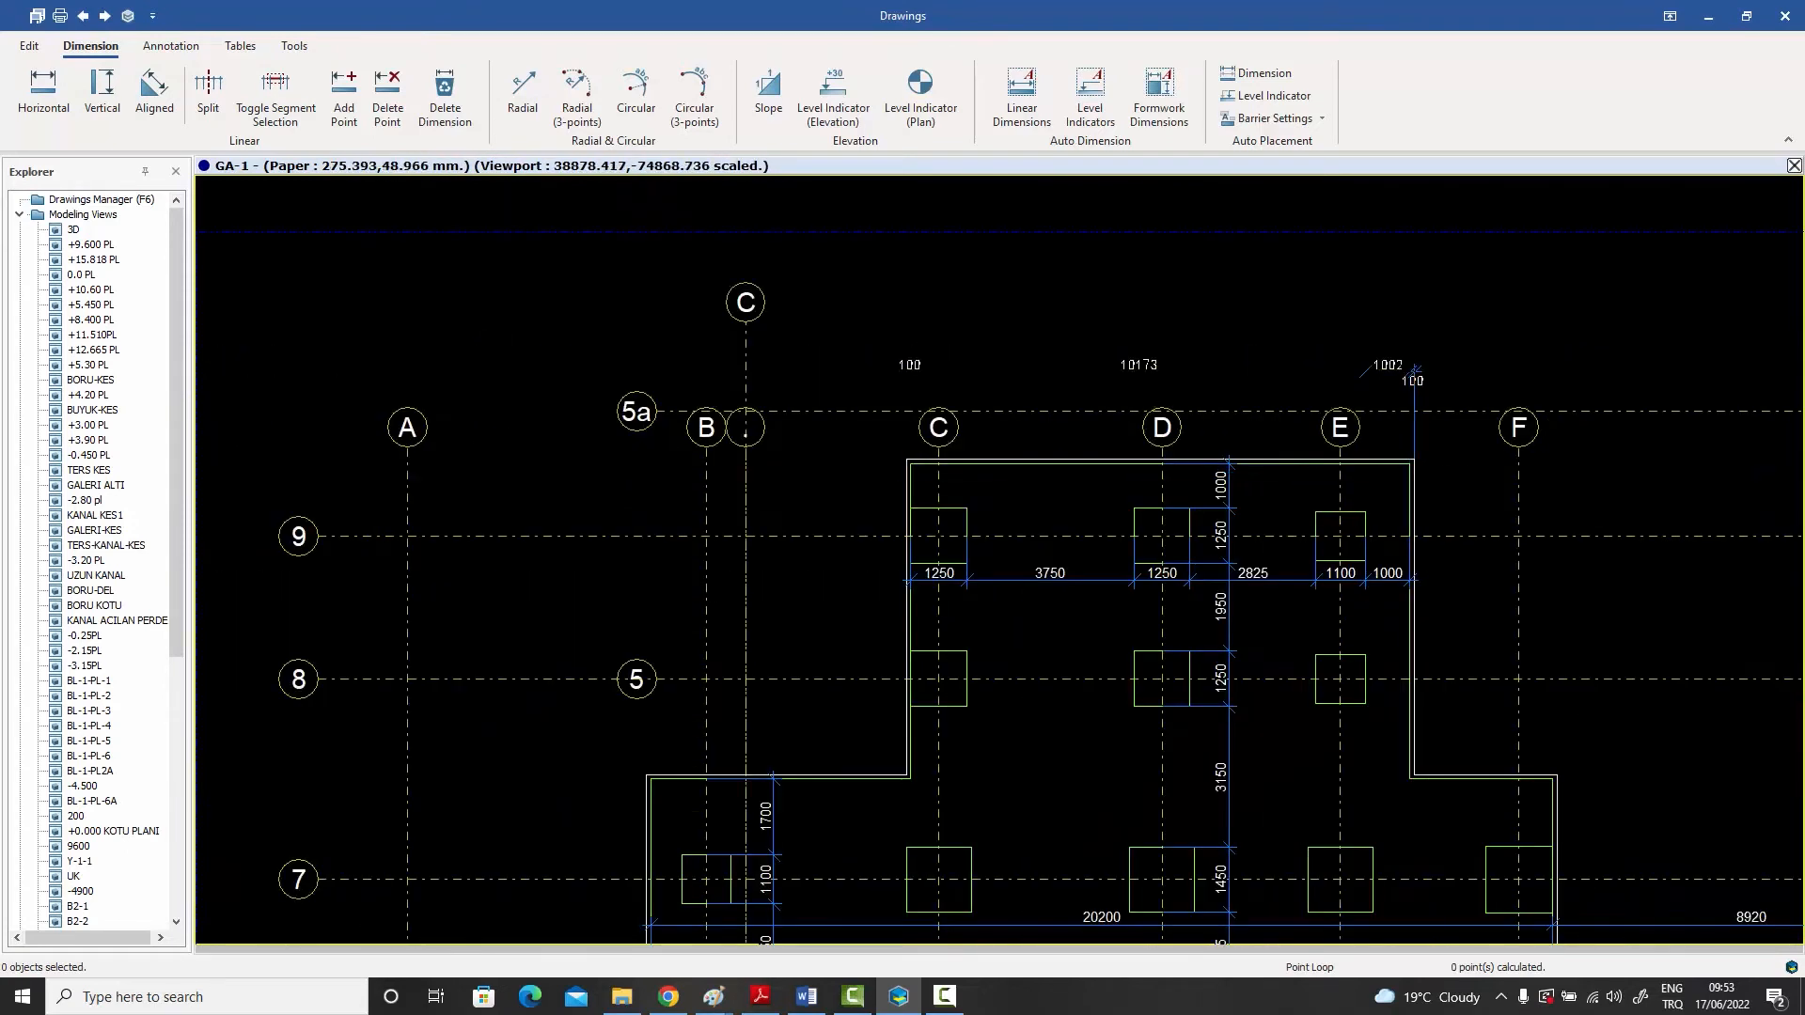
right_click(1418, 353)
right_click(1311, 298)
click(1318, 303)
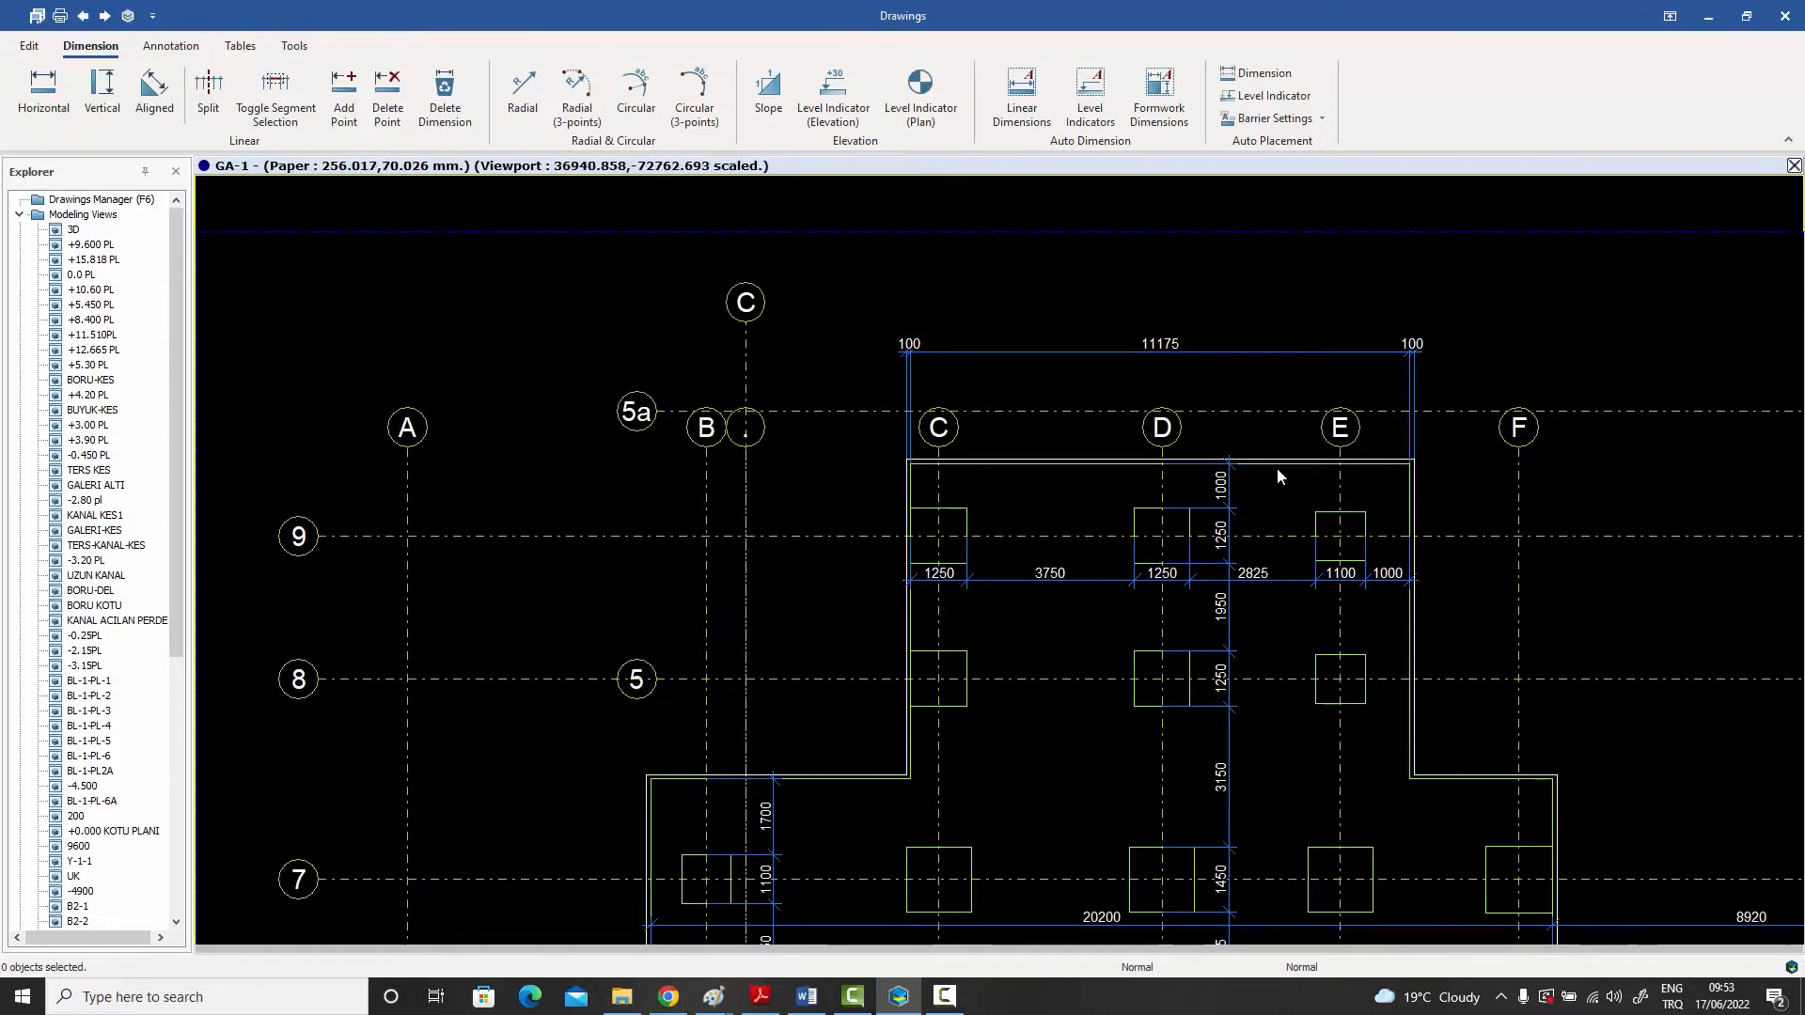
- Select the manually placed horizontal dimension chain and compare it with the generated chains around axes C to E
scroll(1261, 447, up, 4)
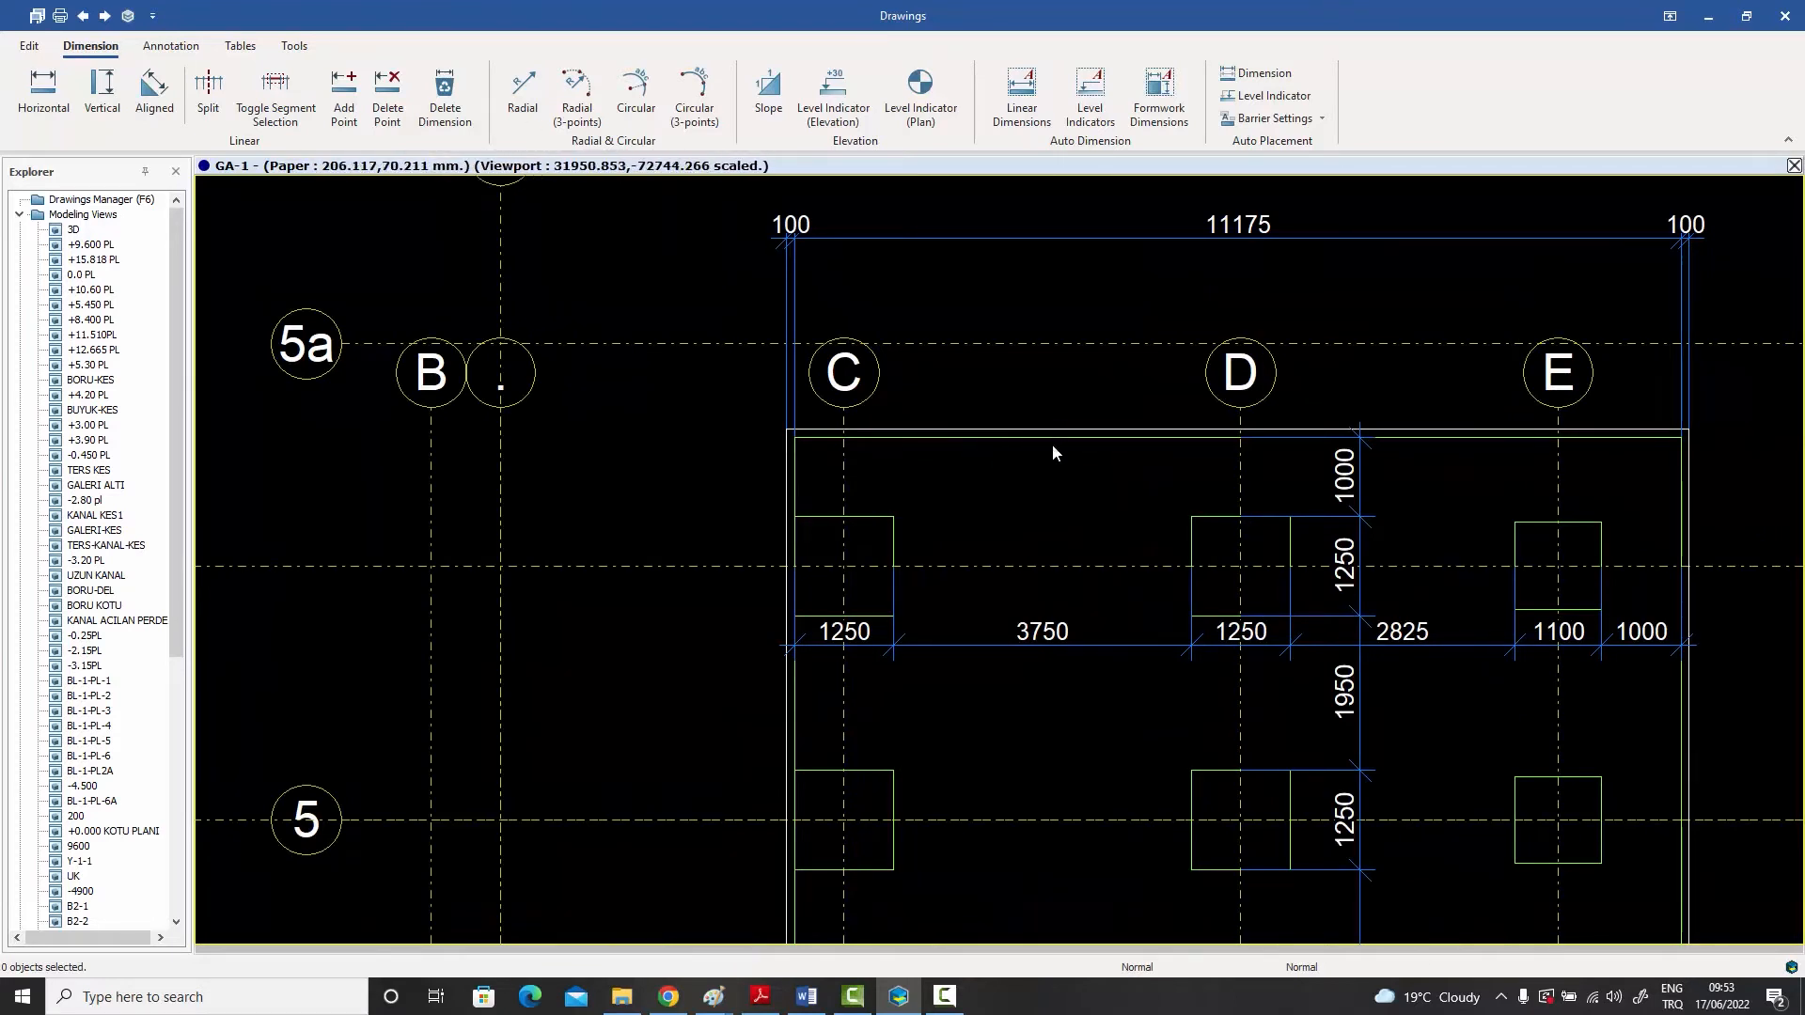
click(979, 238)
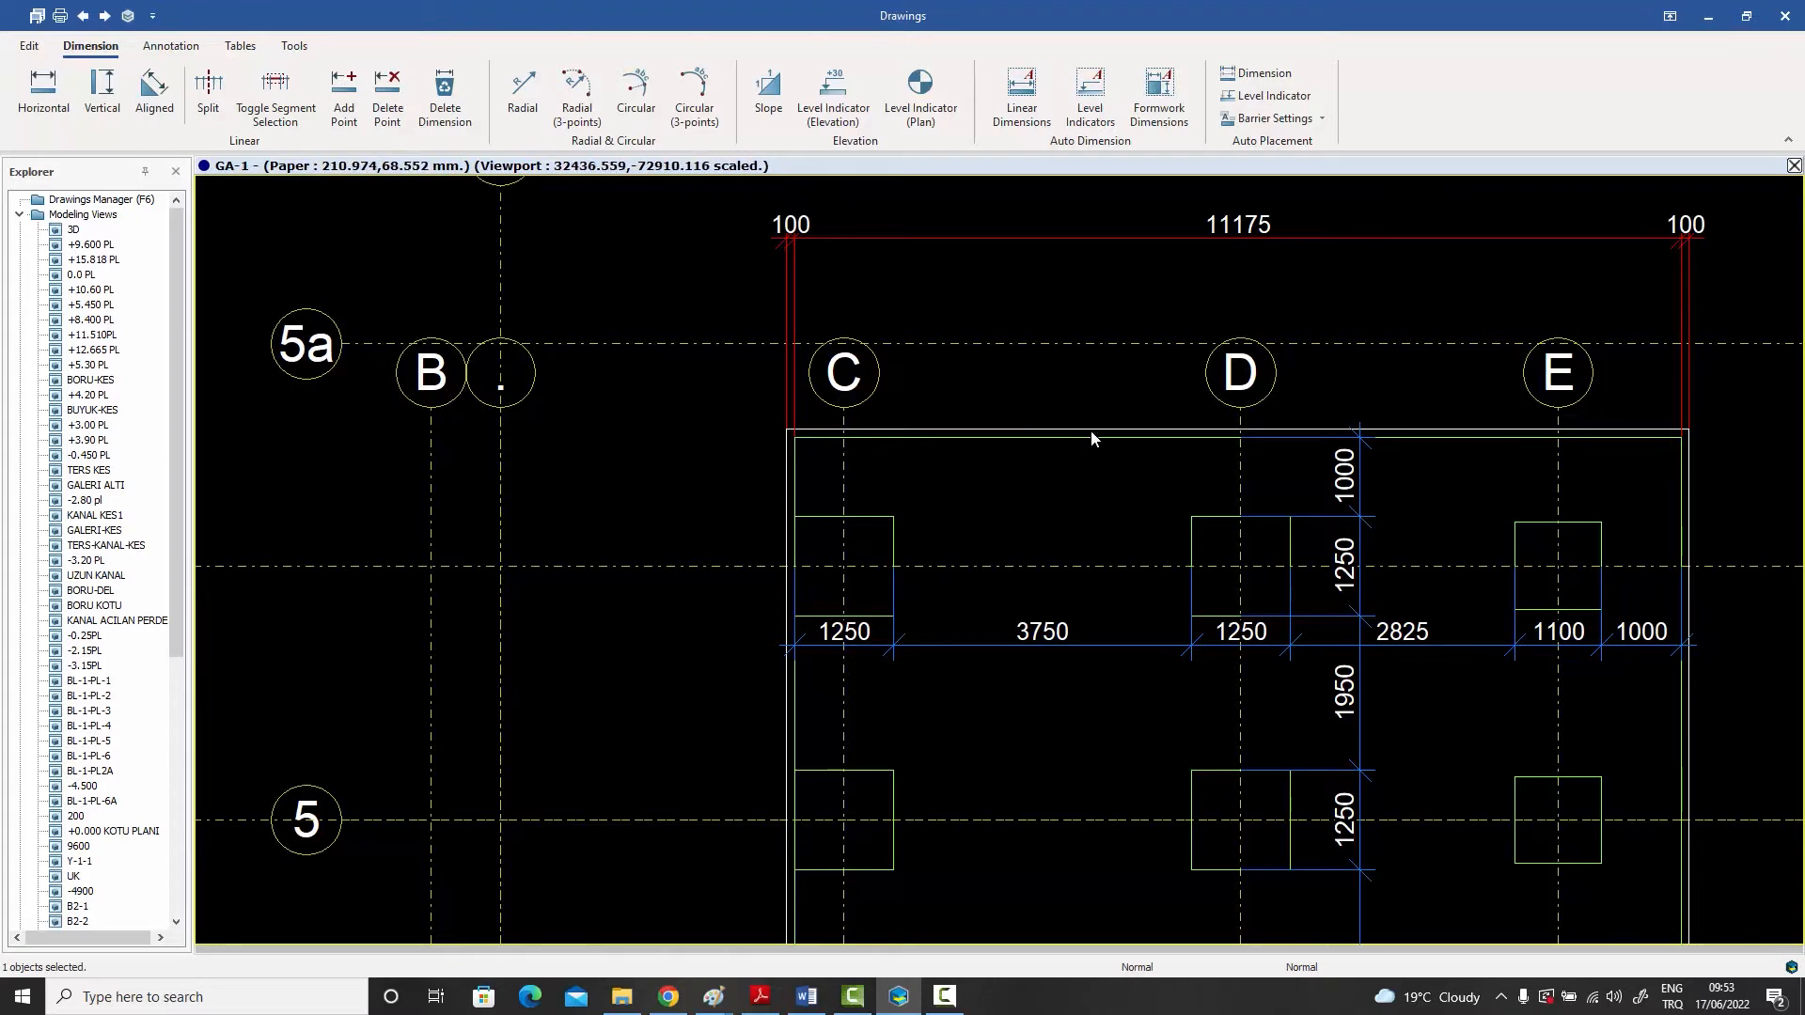
scroll(1091, 434, down, 3)
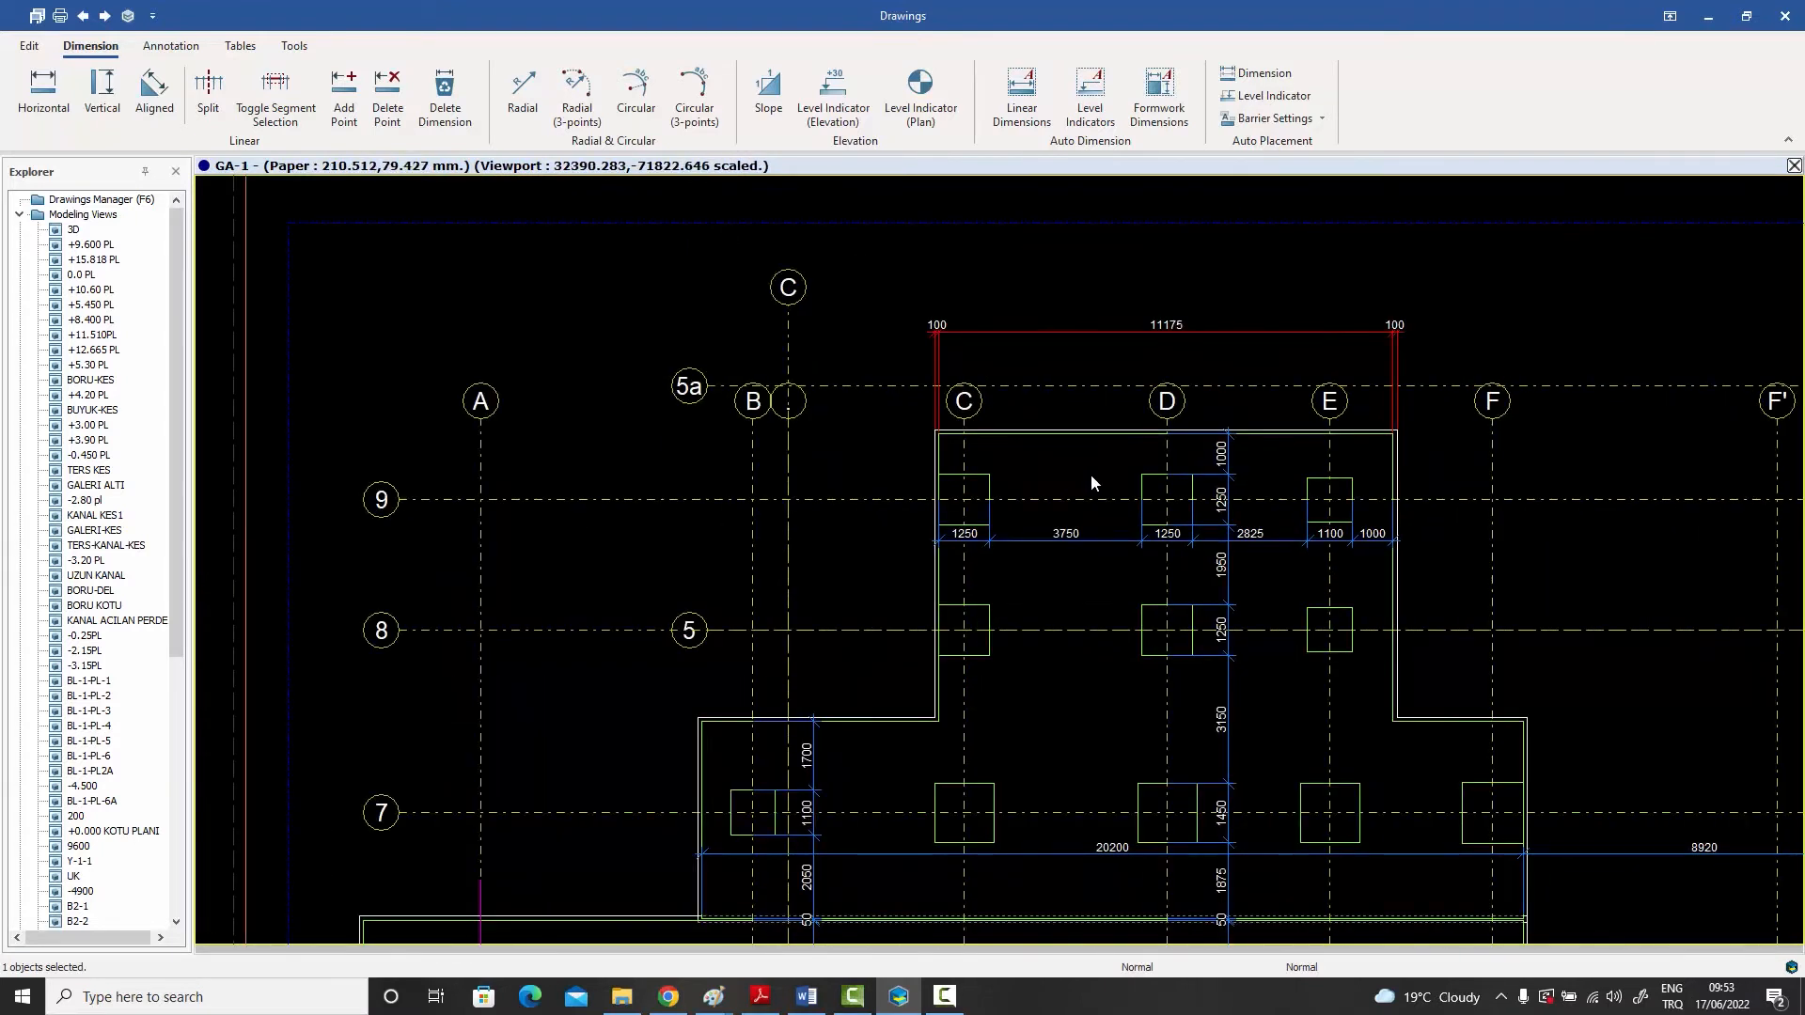
middle_drag(1090, 474, 1001, 384)
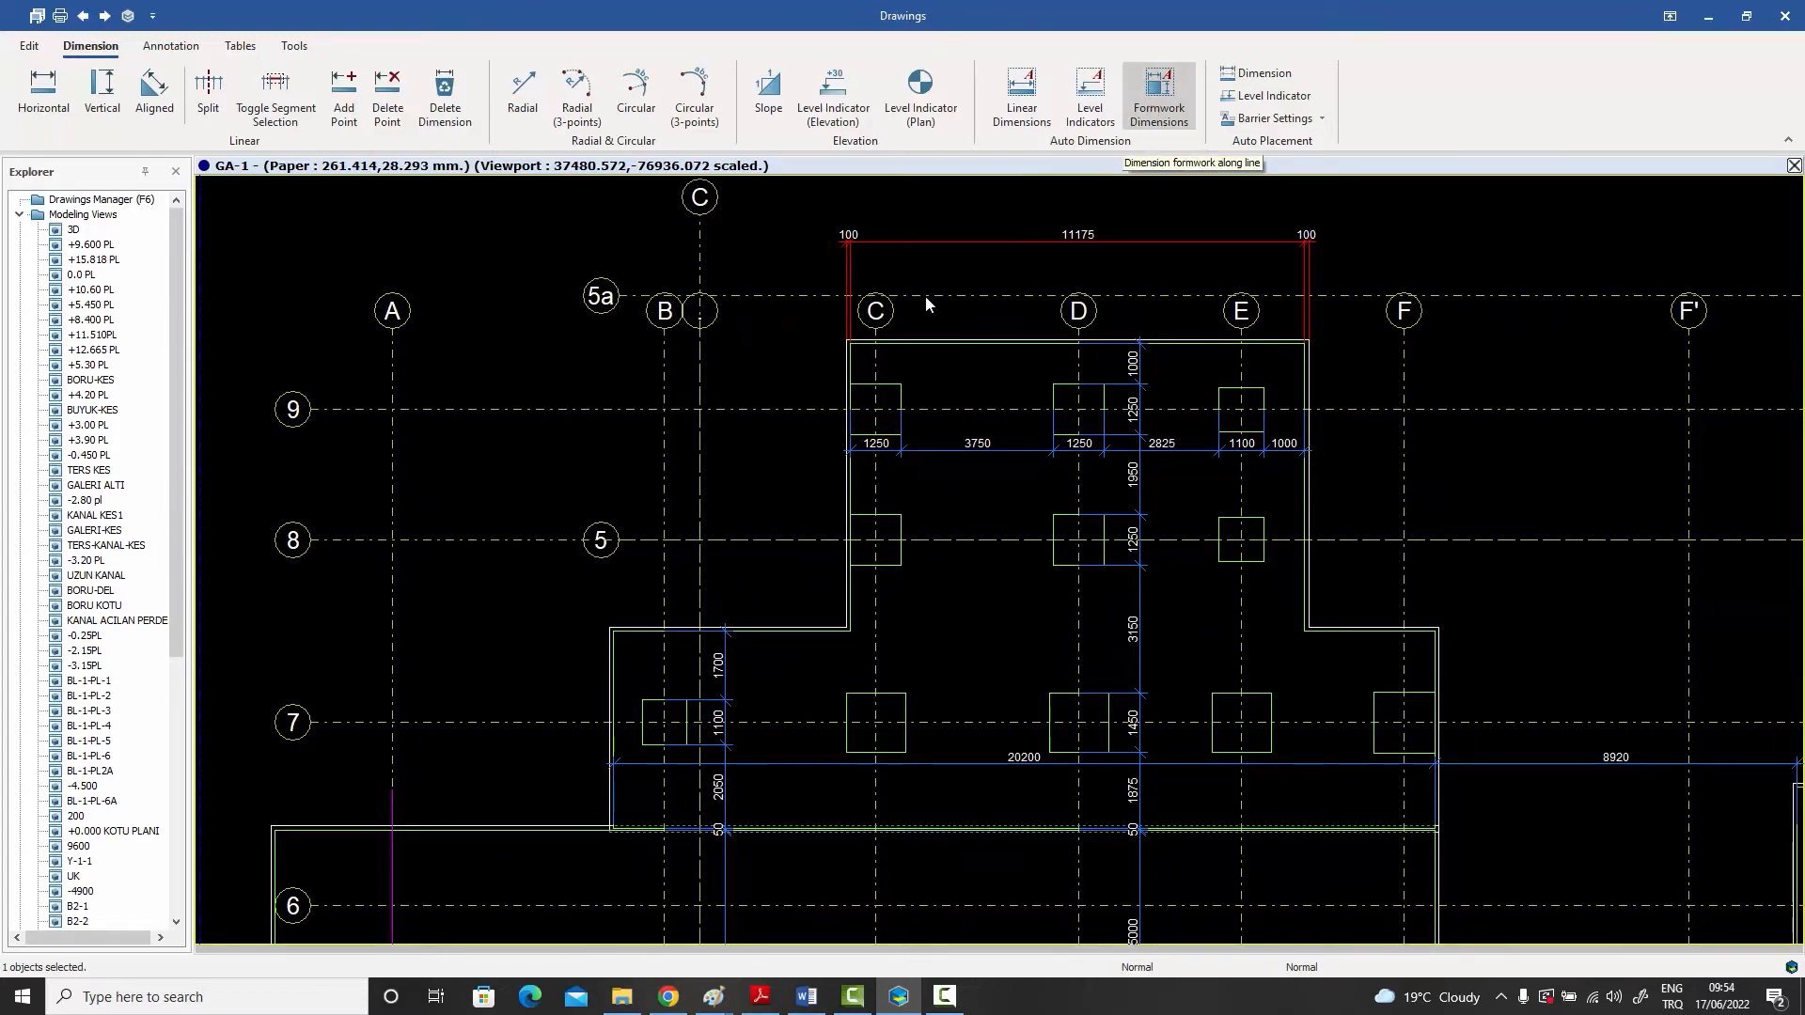
- Check the created macros in the GA-1 drawing properties again and close both dialogs without changes
scroll(924, 303, down, 5)
double_click(594, 375)
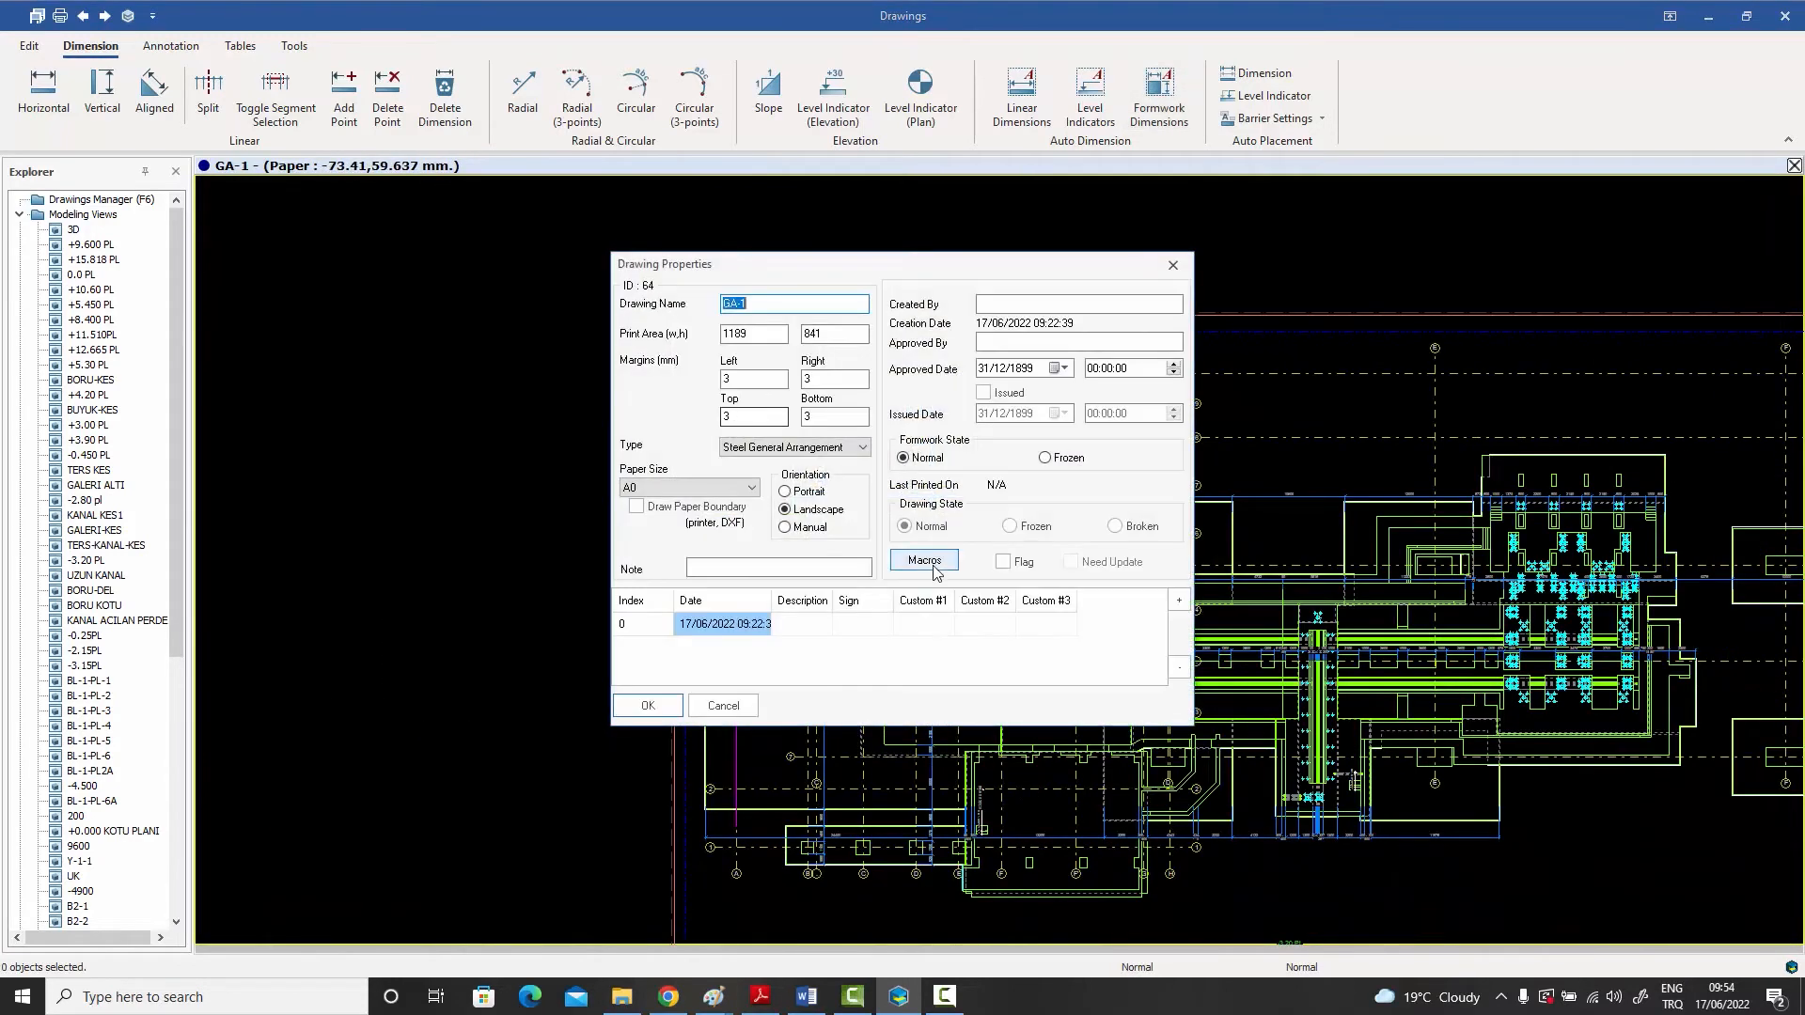
click(934, 567)
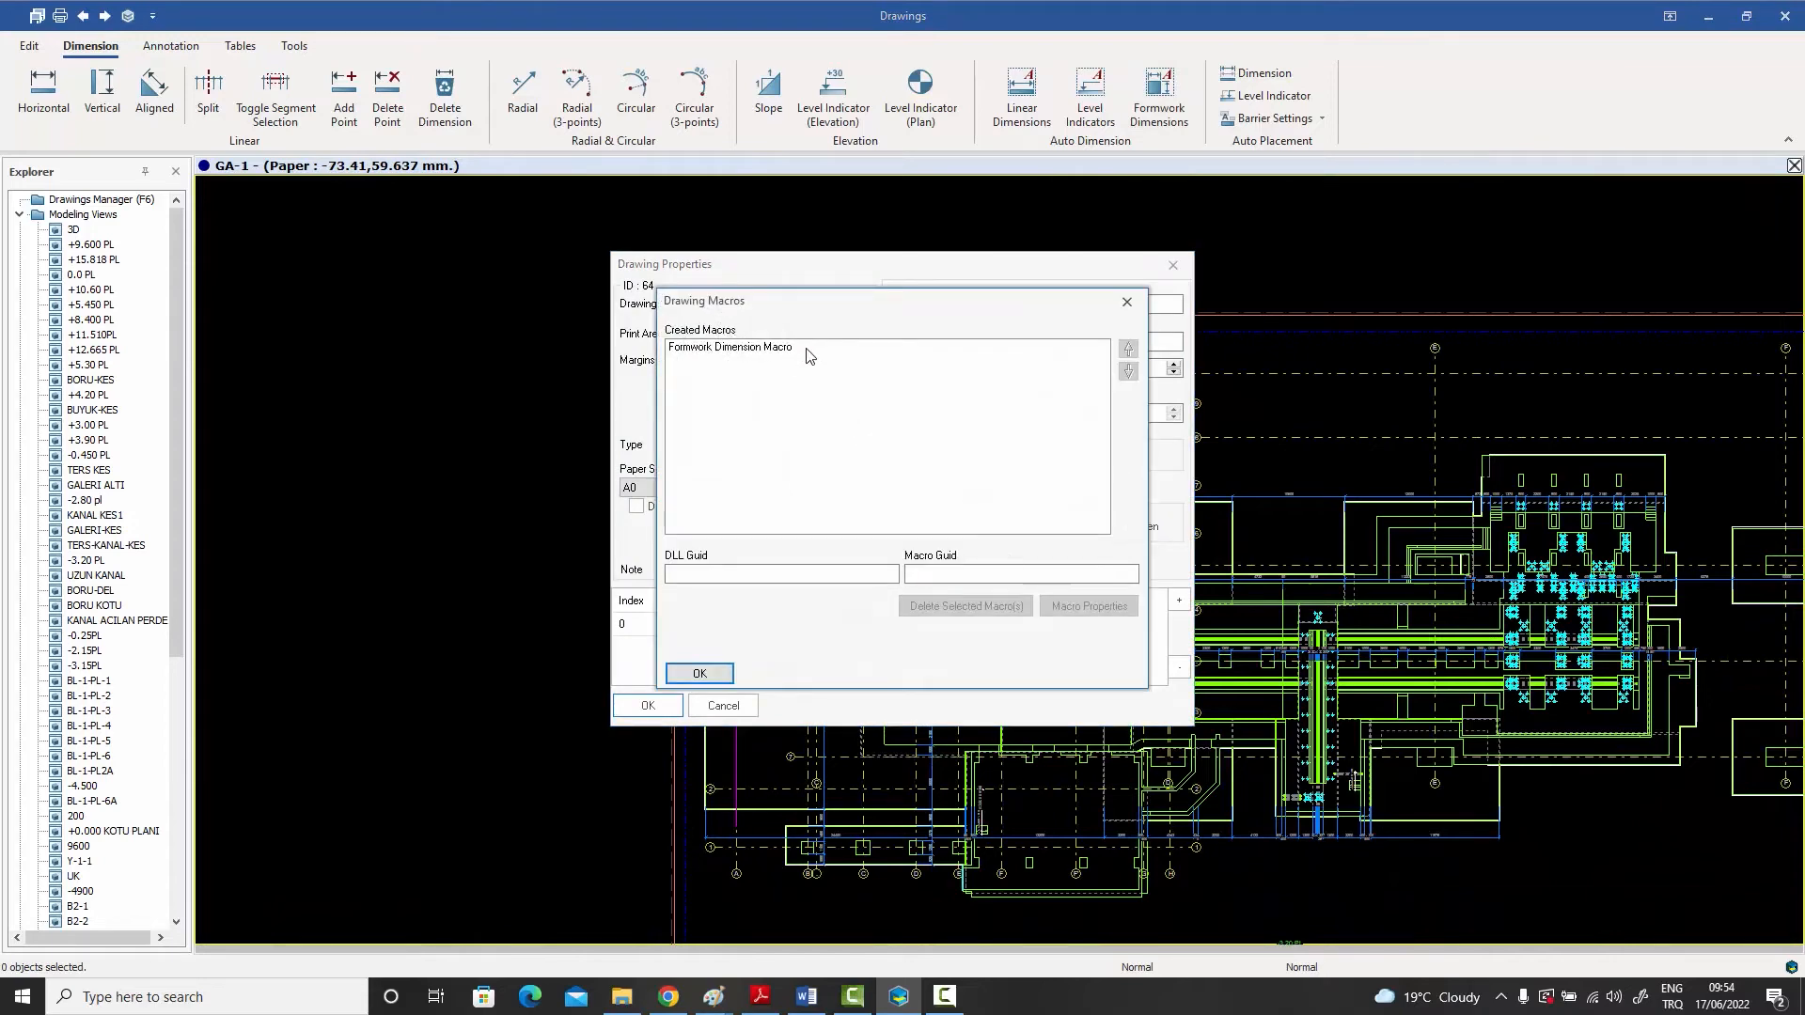
click(1127, 302)
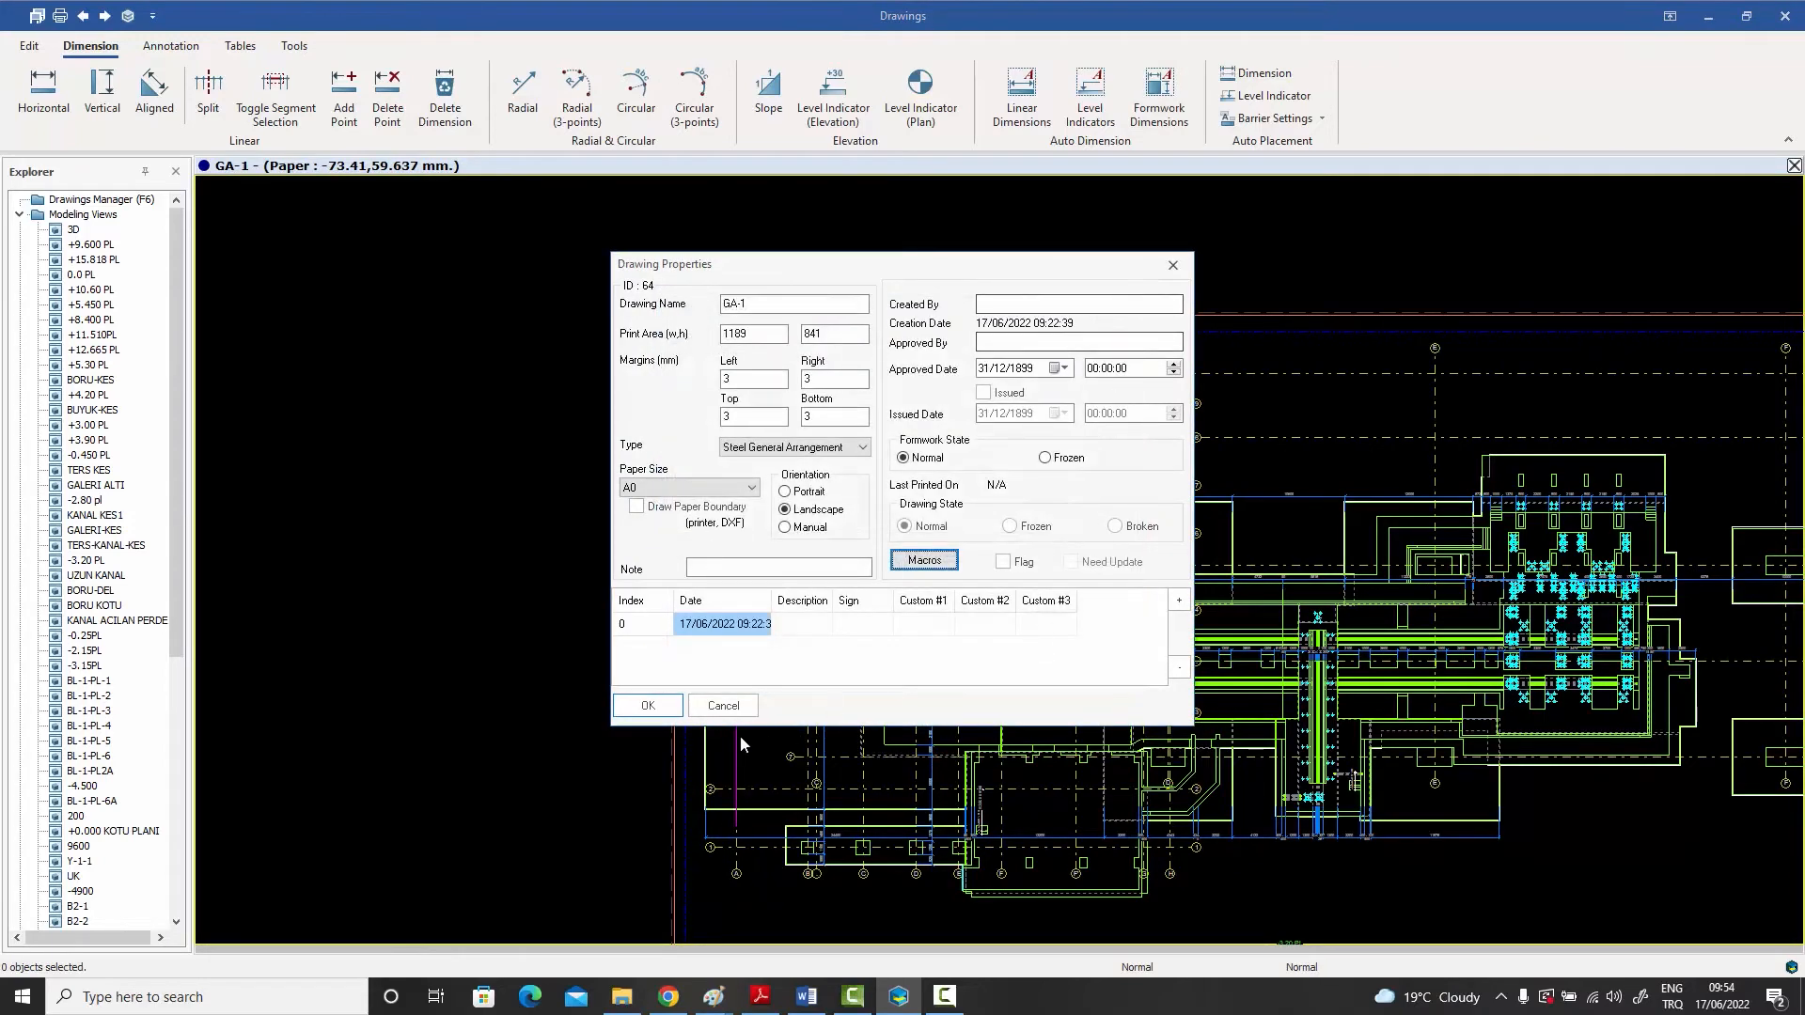
click(726, 708)
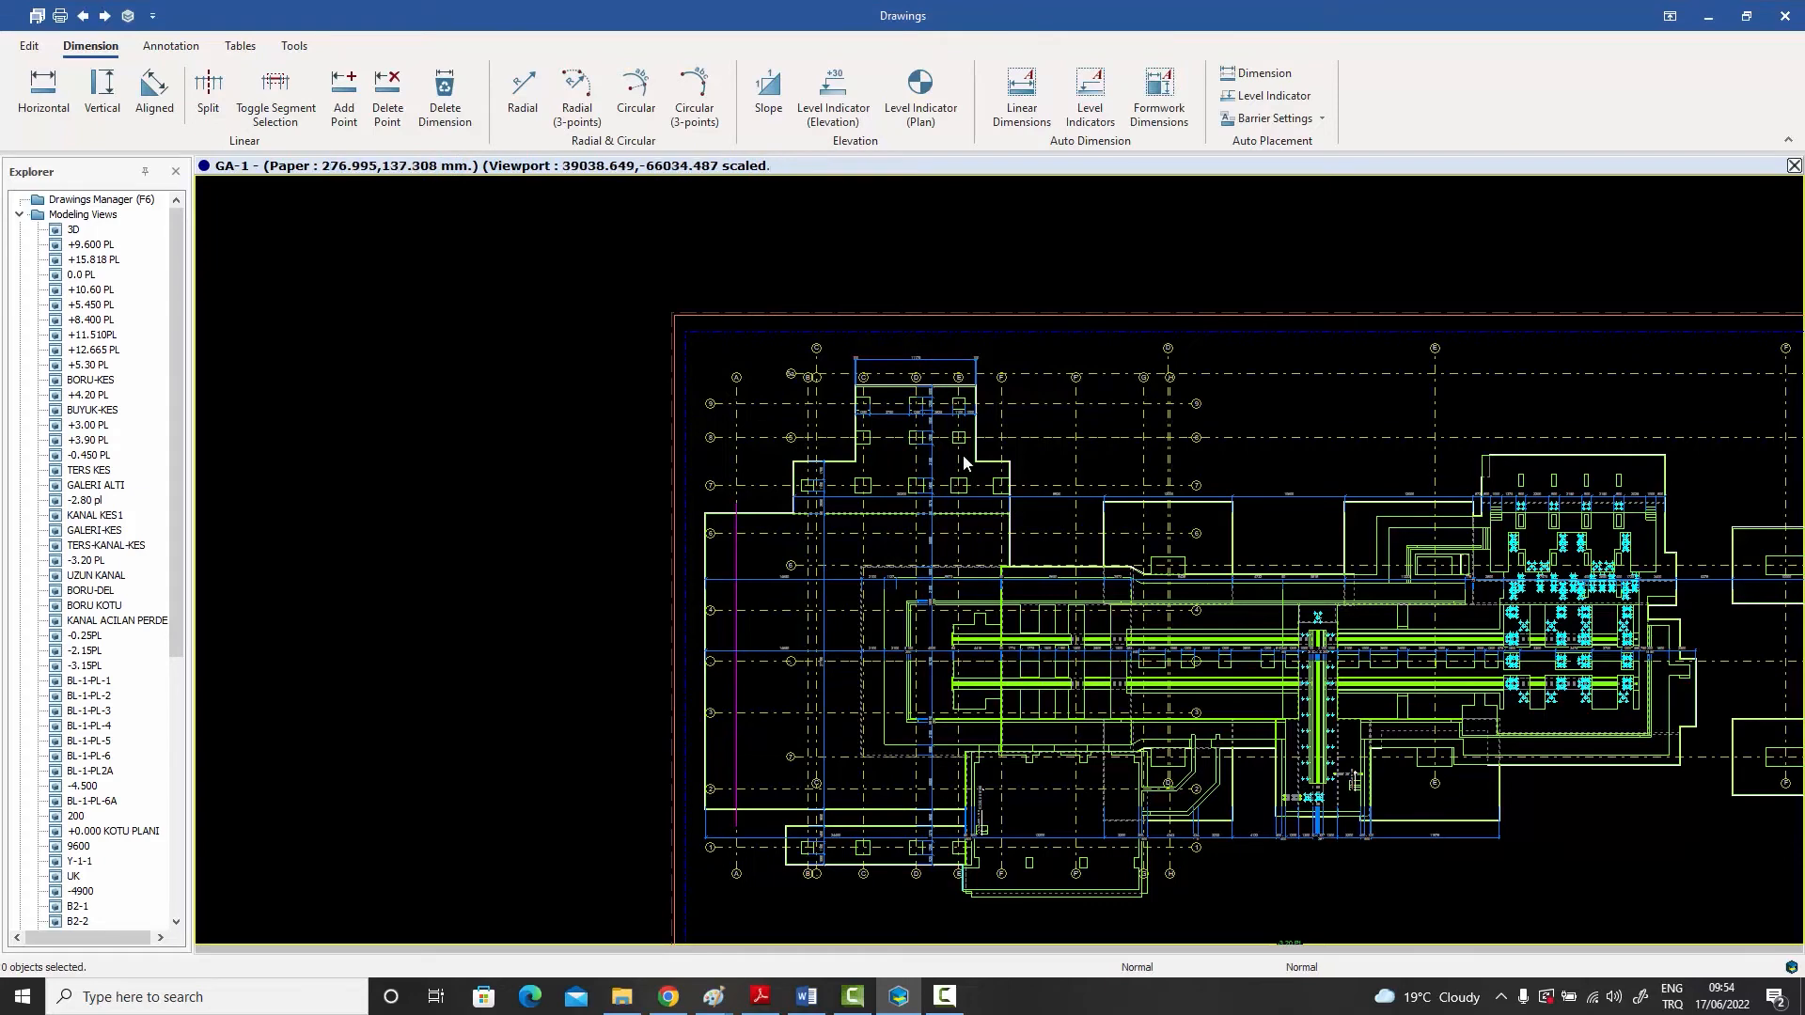
scroll(917, 409, up, 3)
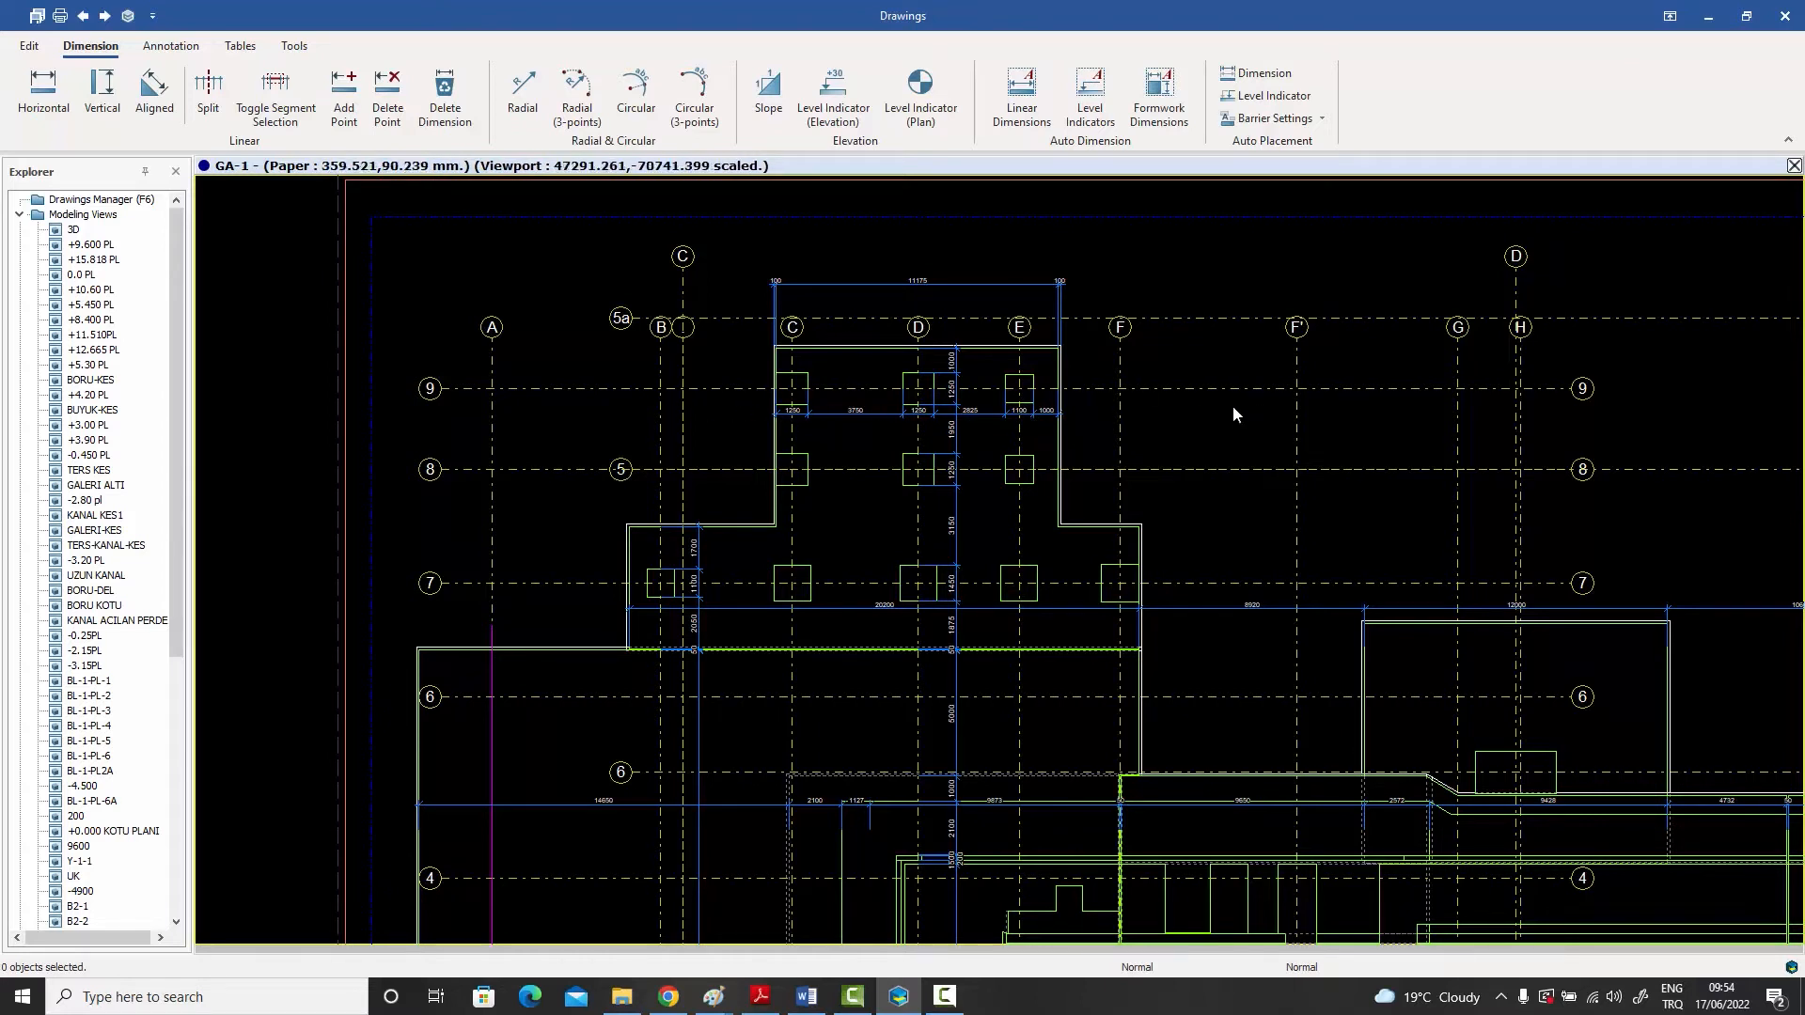
scroll(1231, 410, down, 2)
middle_drag(1268, 550, 1030, 379)
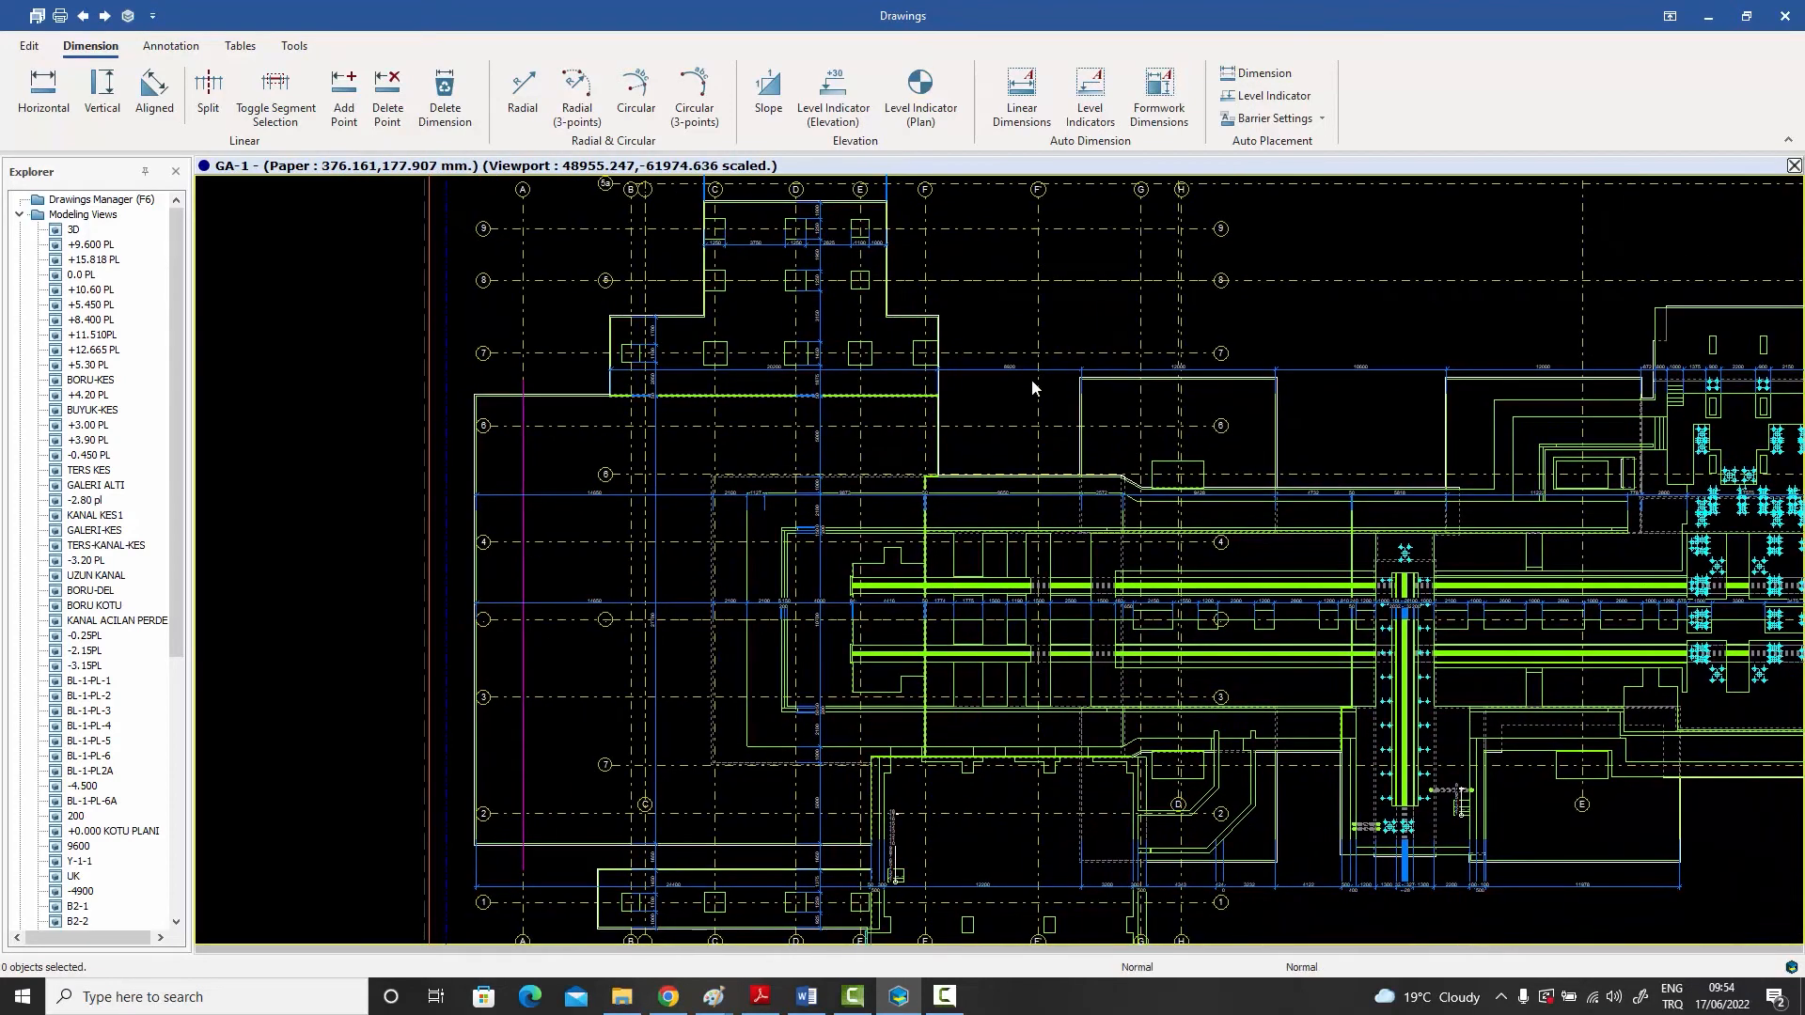
scroll(1030, 380, down, 1)
middle_drag(1214, 482, 1092, 497)
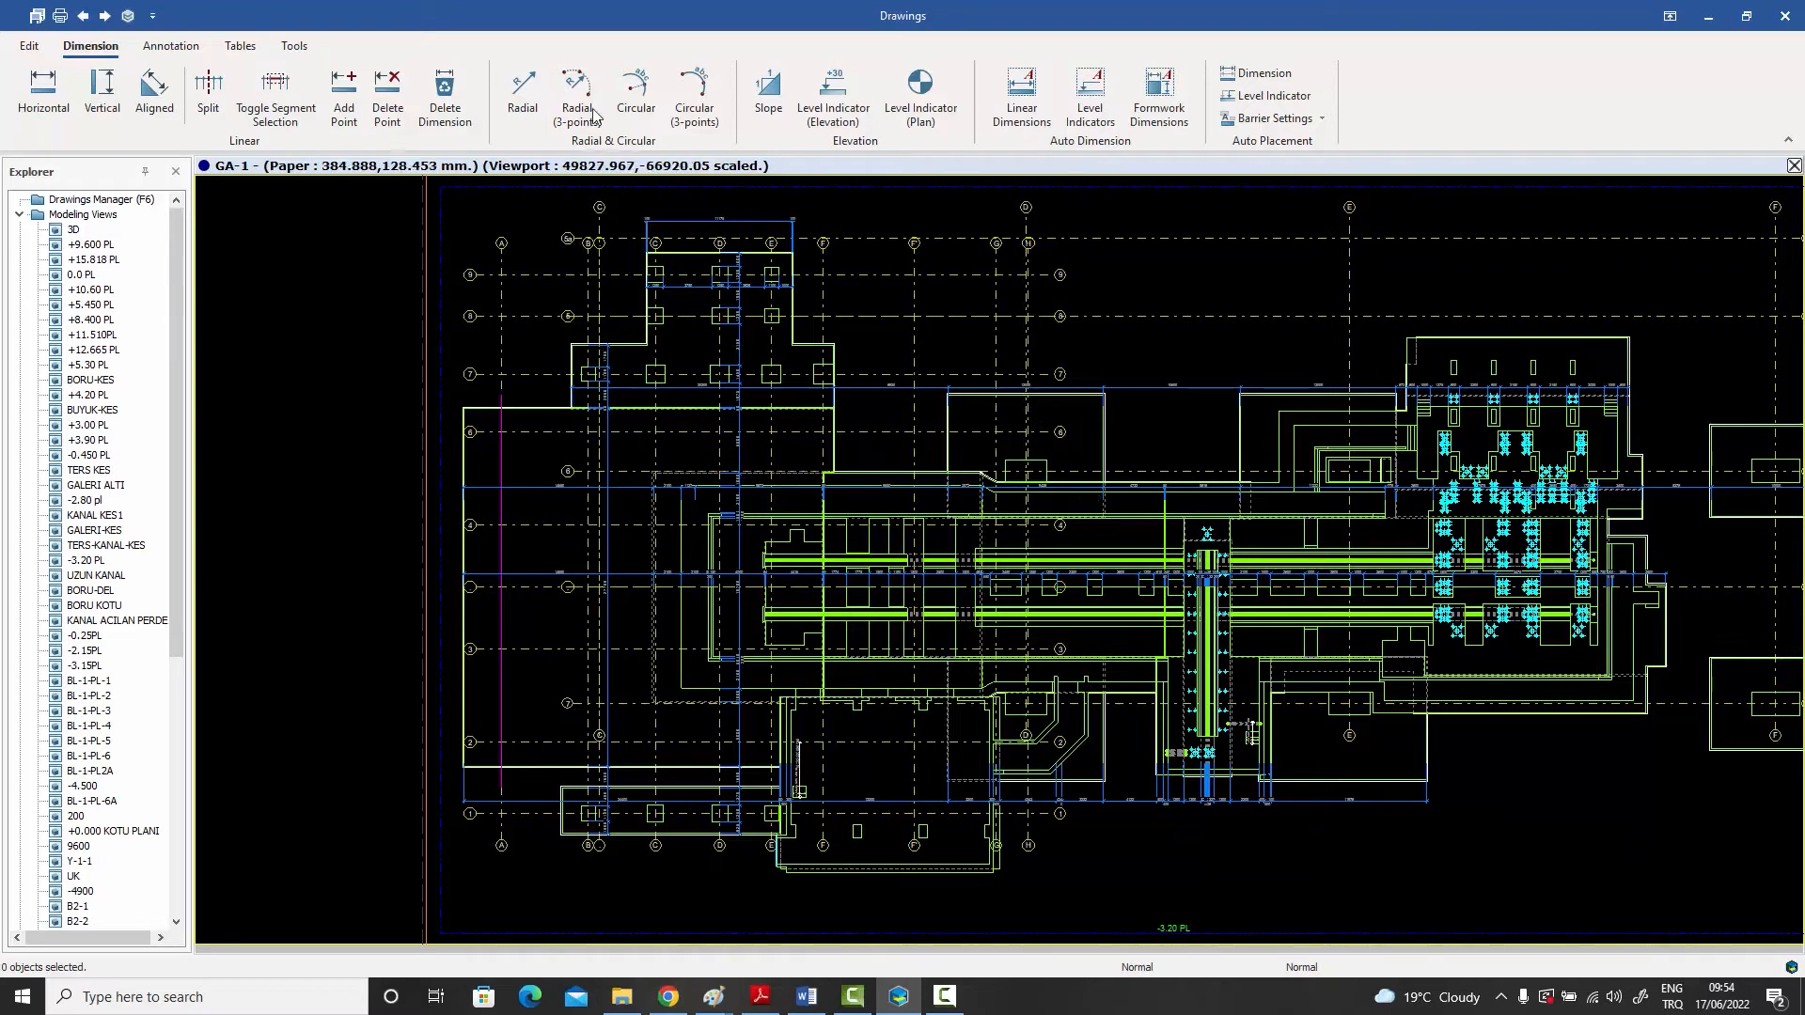
- Look up the Line option among the shape creation commands and return to the dimensioning commands
click(152, 90)
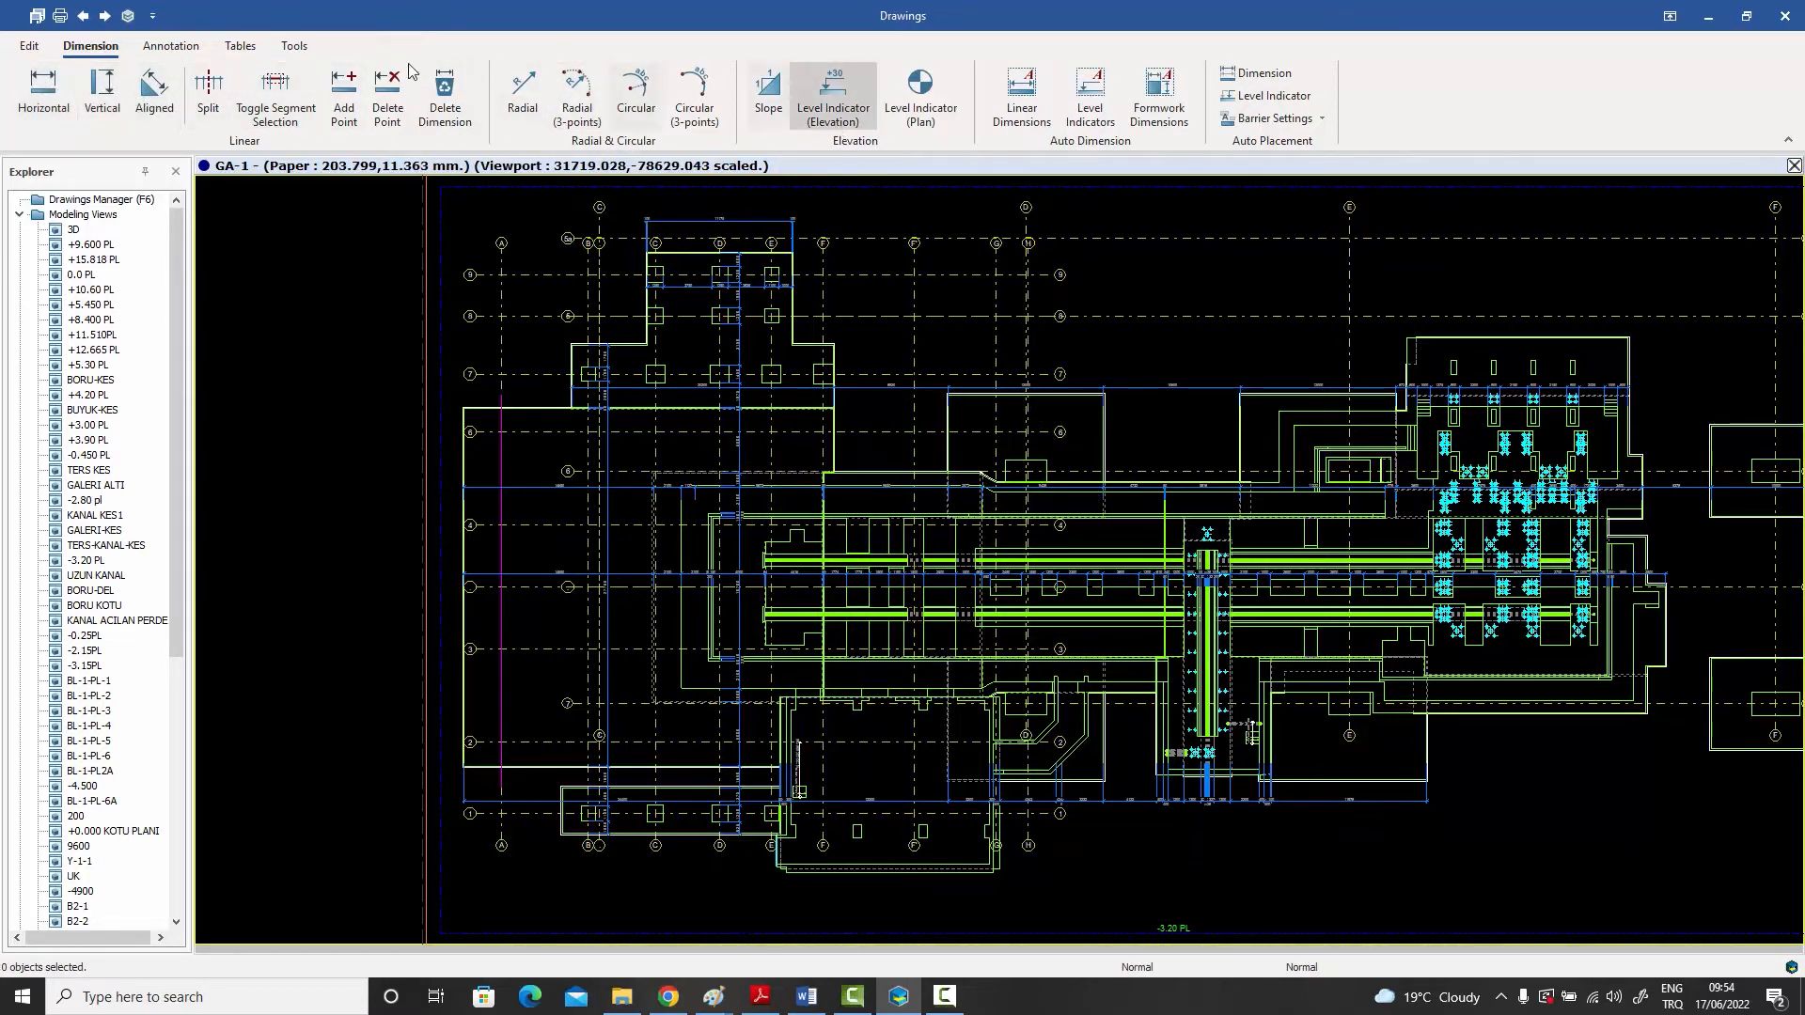
click(29, 47)
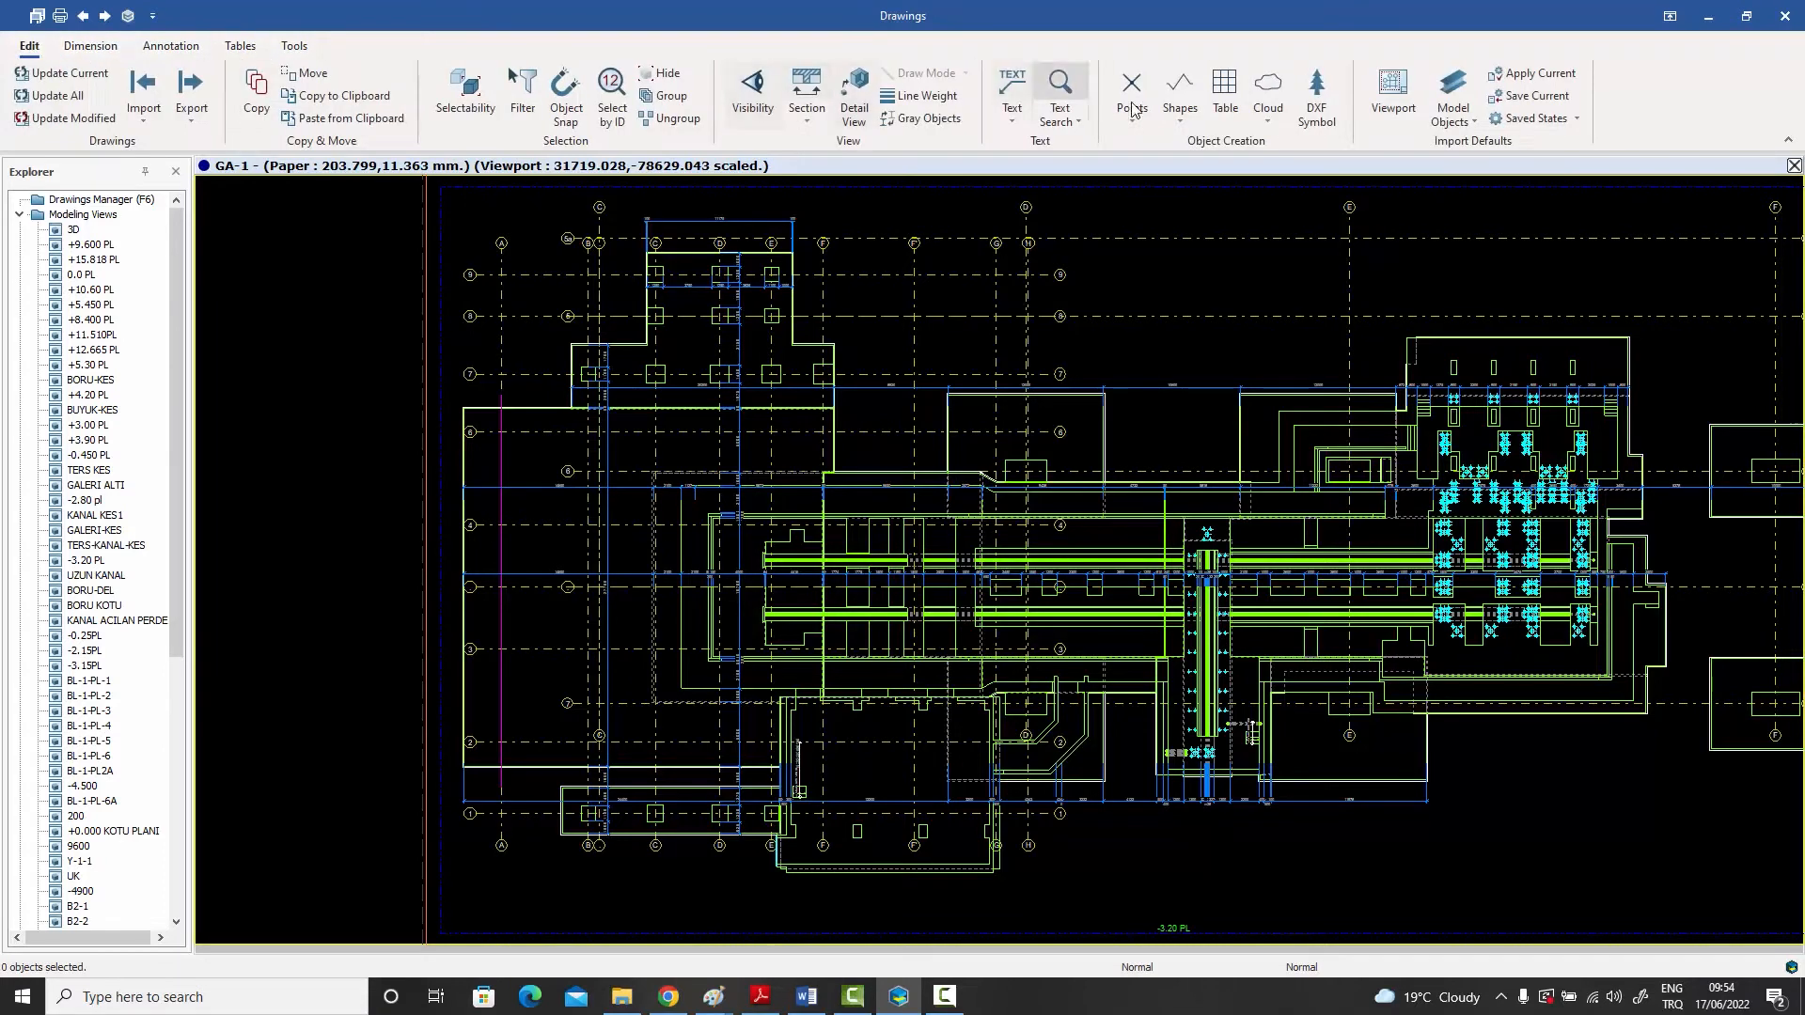
click(1181, 127)
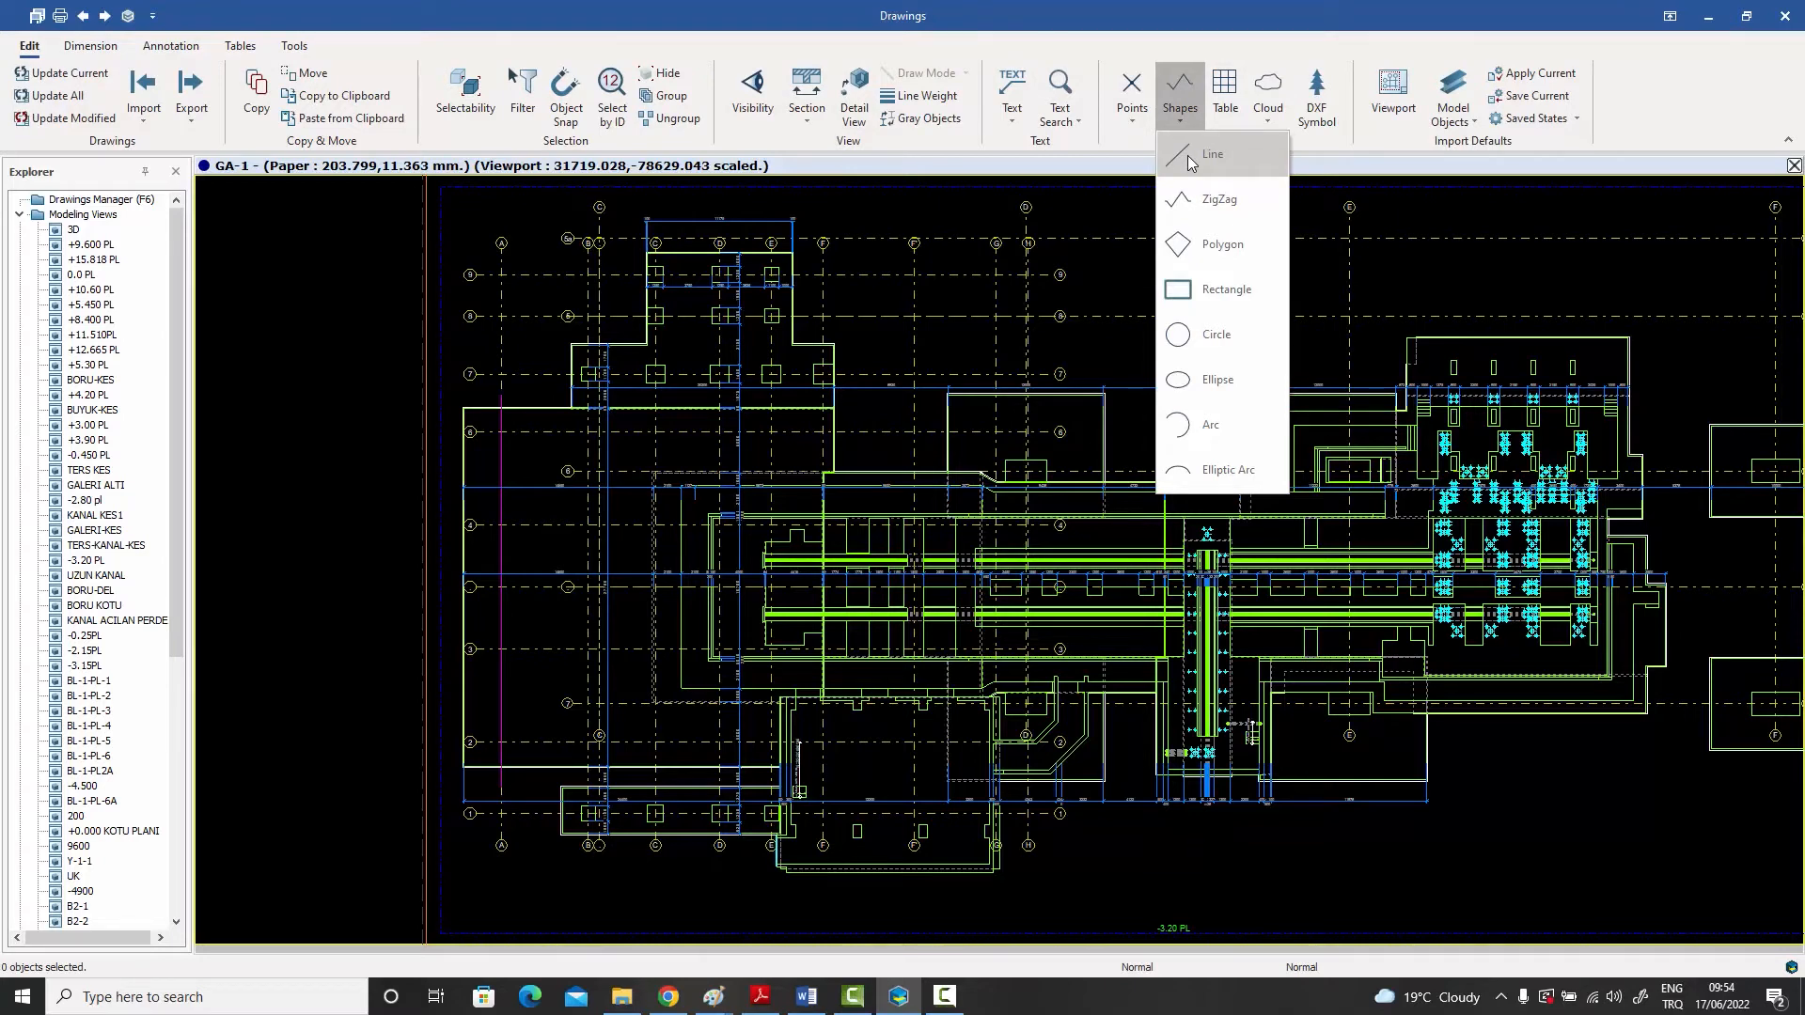
click(1188, 155)
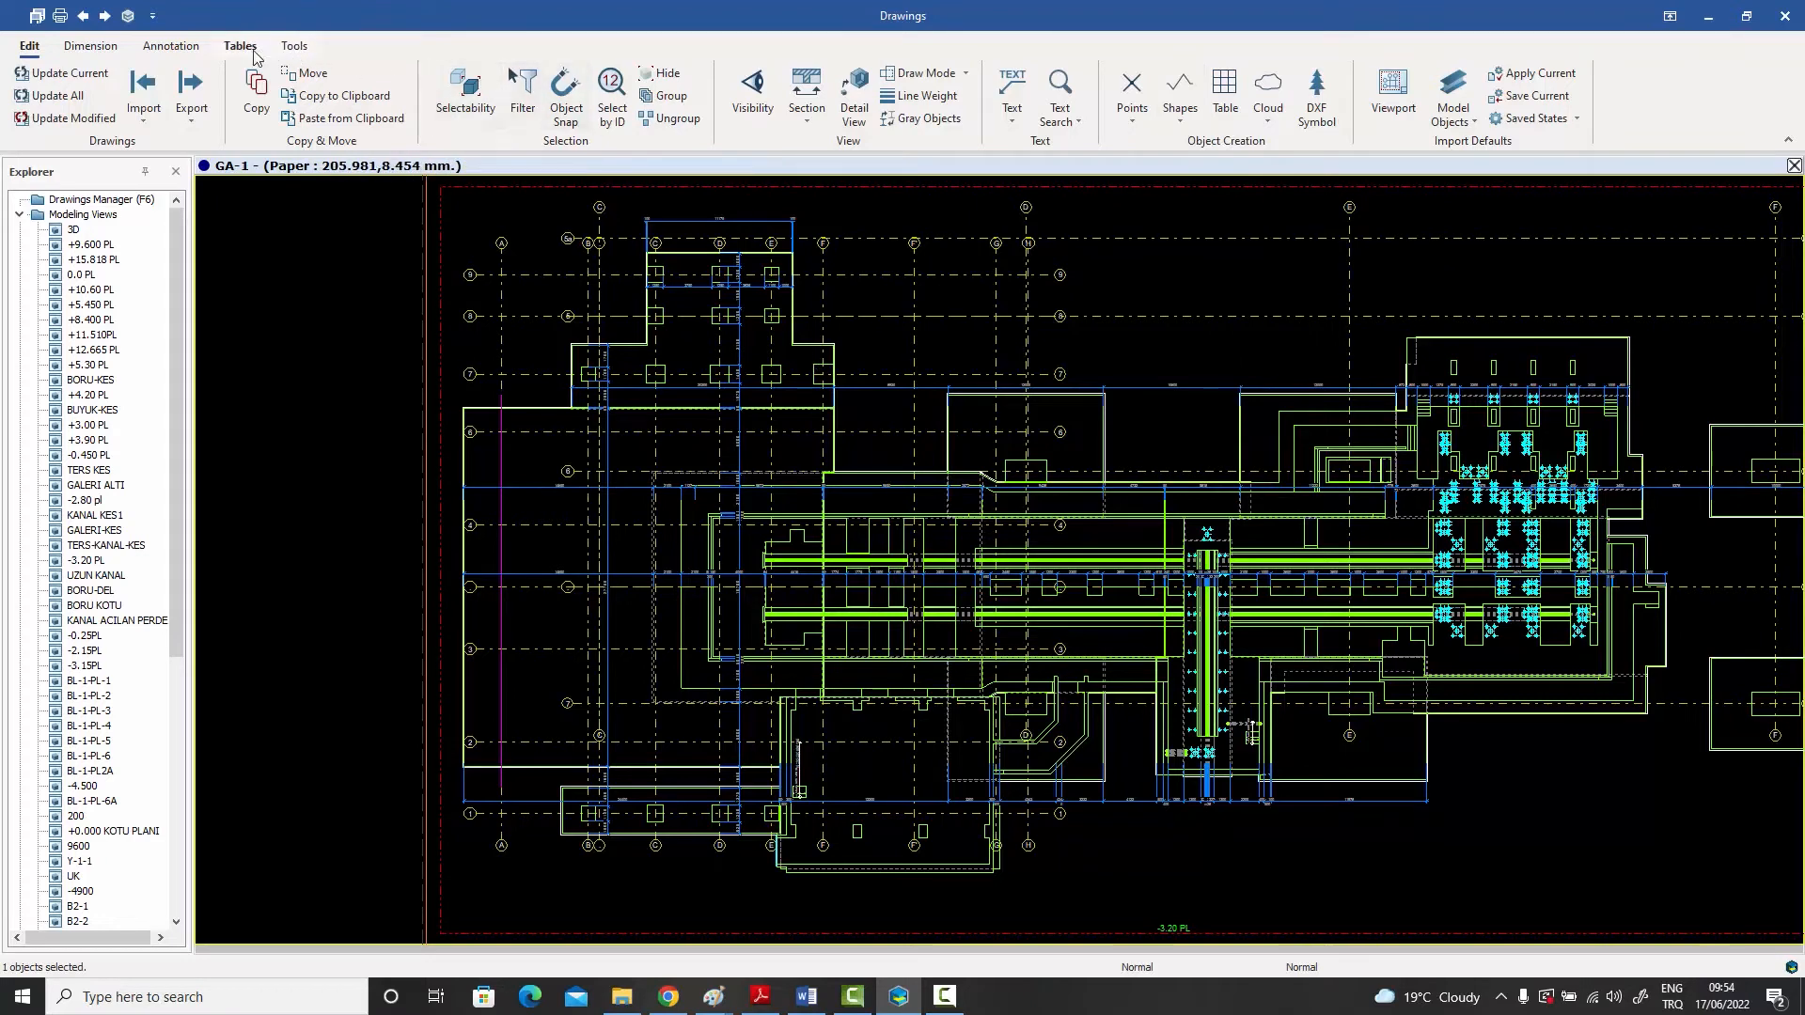
click(101, 47)
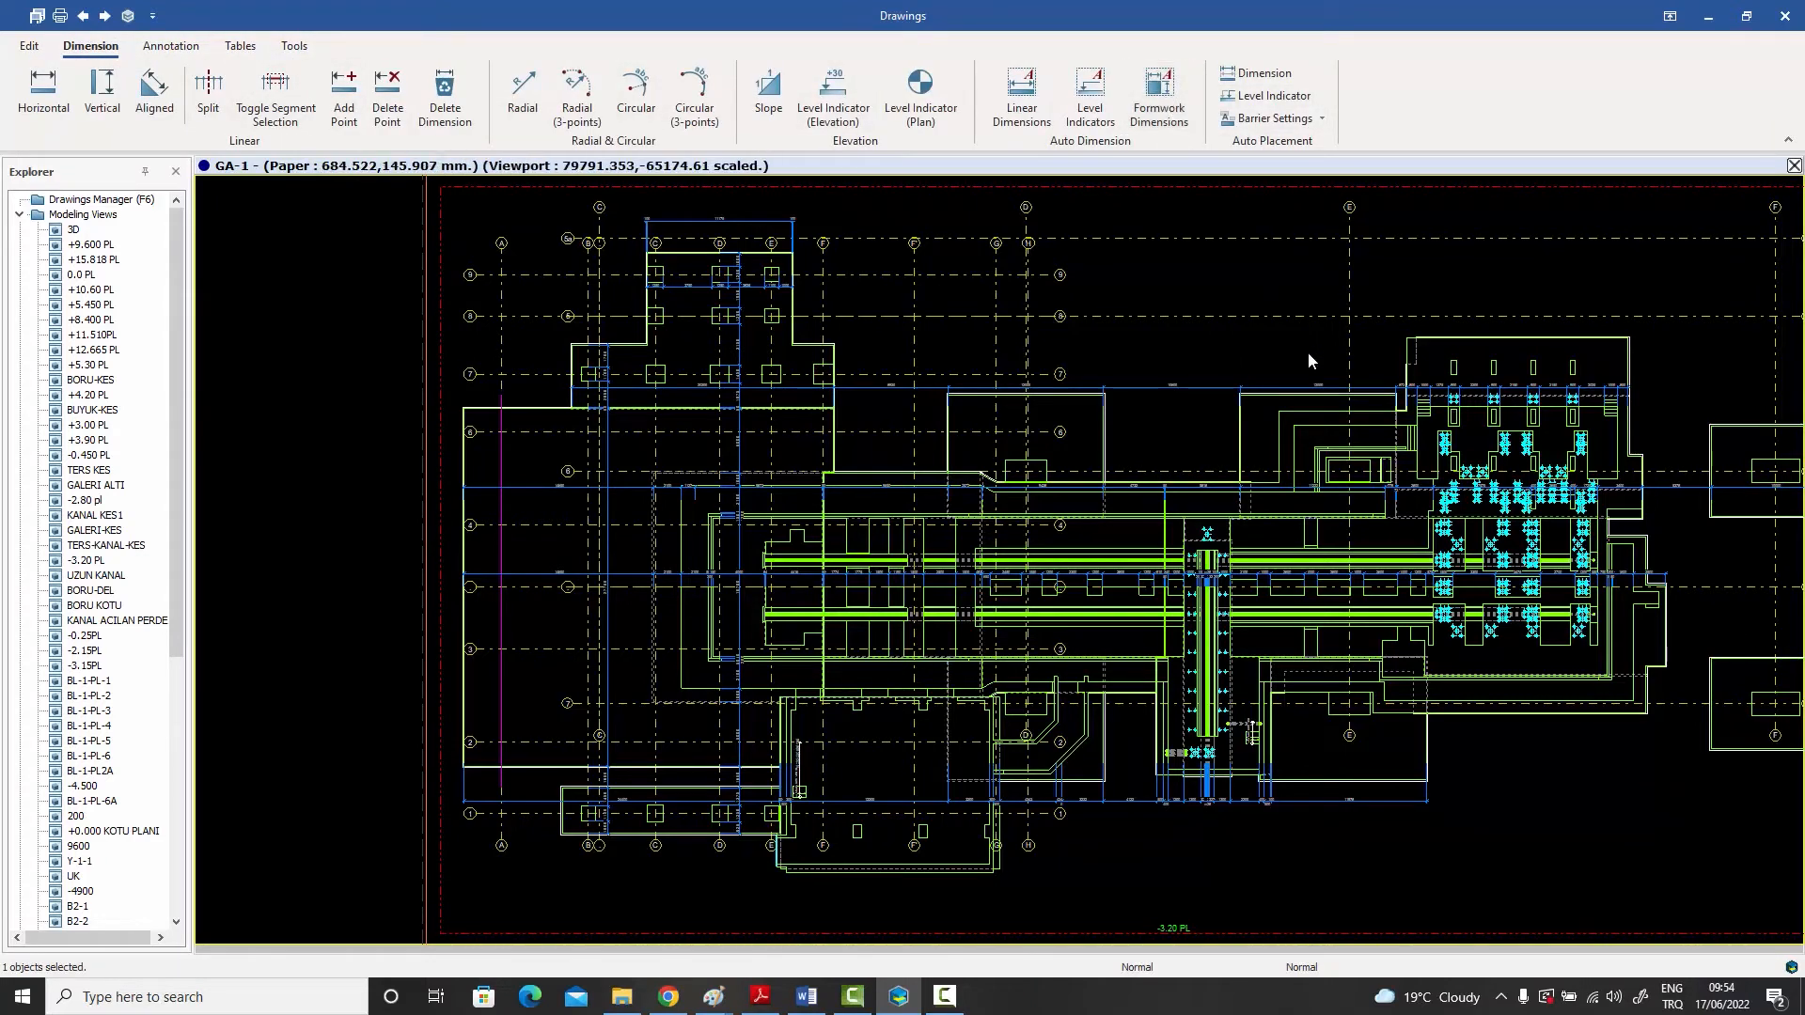
middle_drag(1306, 354, 1242, 361)
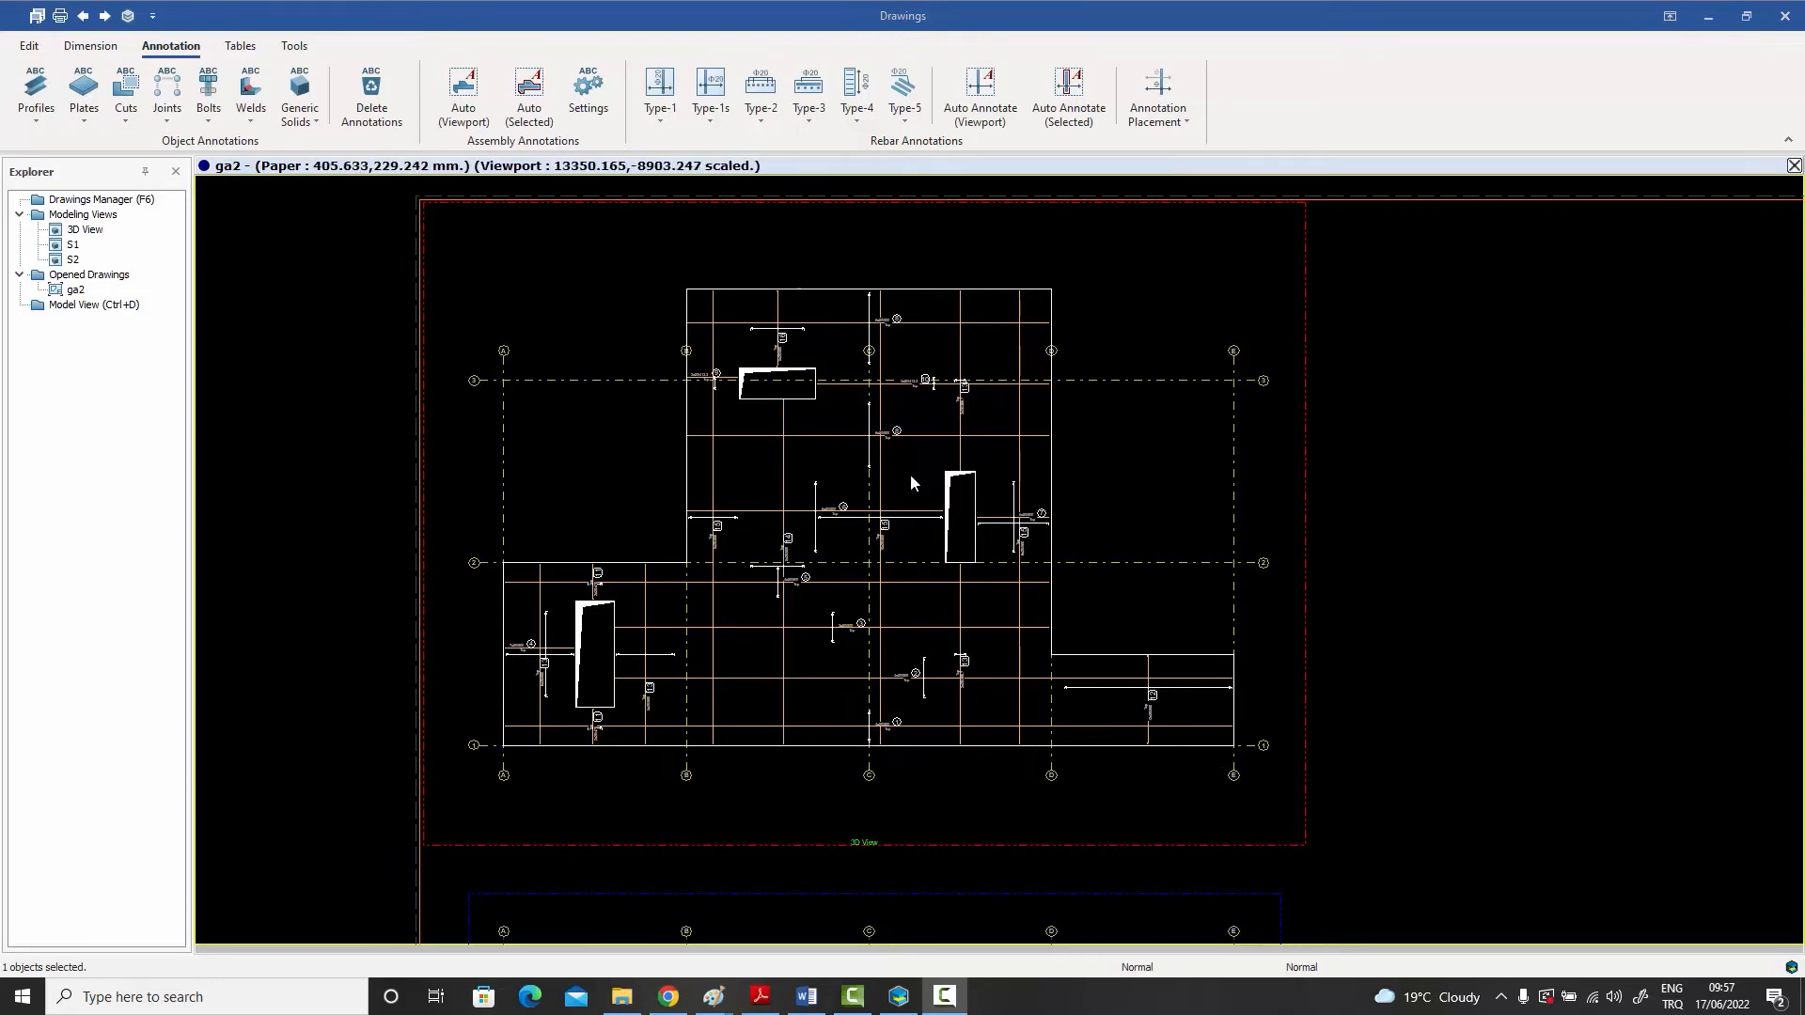
- Examine the rebar annotations near axis C in the ga2 slab plan
scroll(903, 472, up, 8)
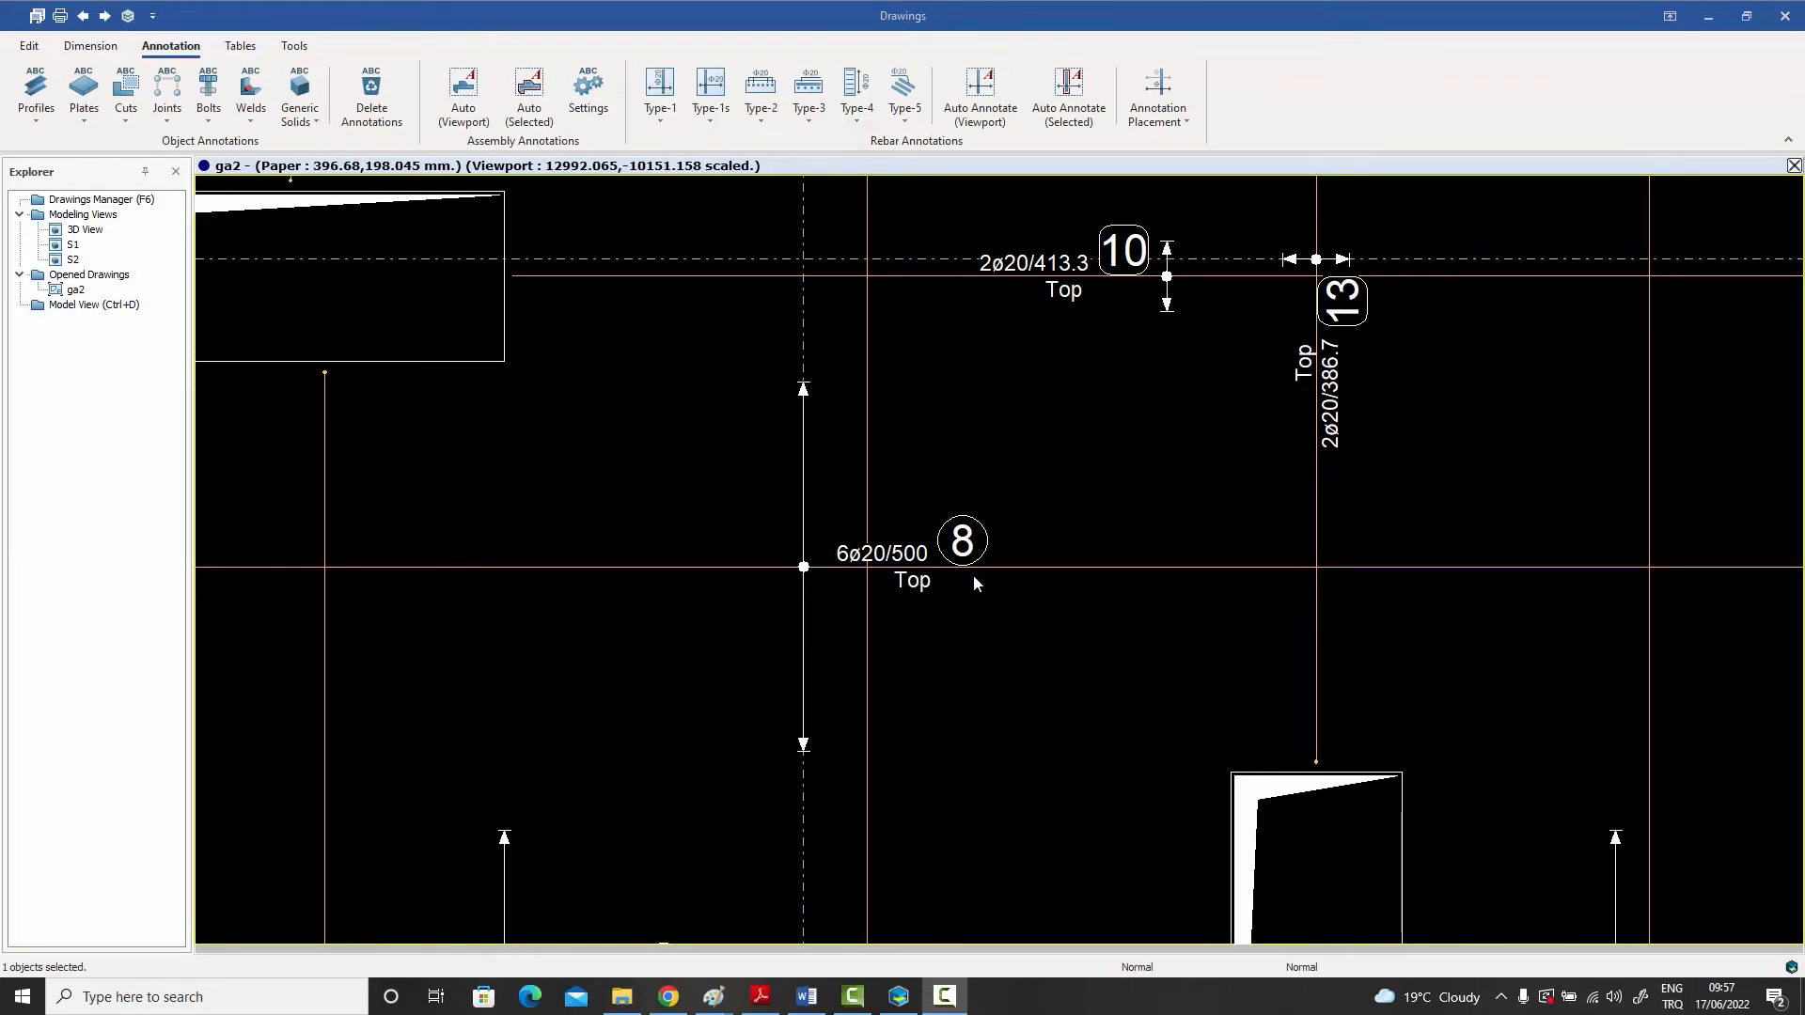
scroll(973, 577, down, 3)
middle_drag(973, 577, 938, 492)
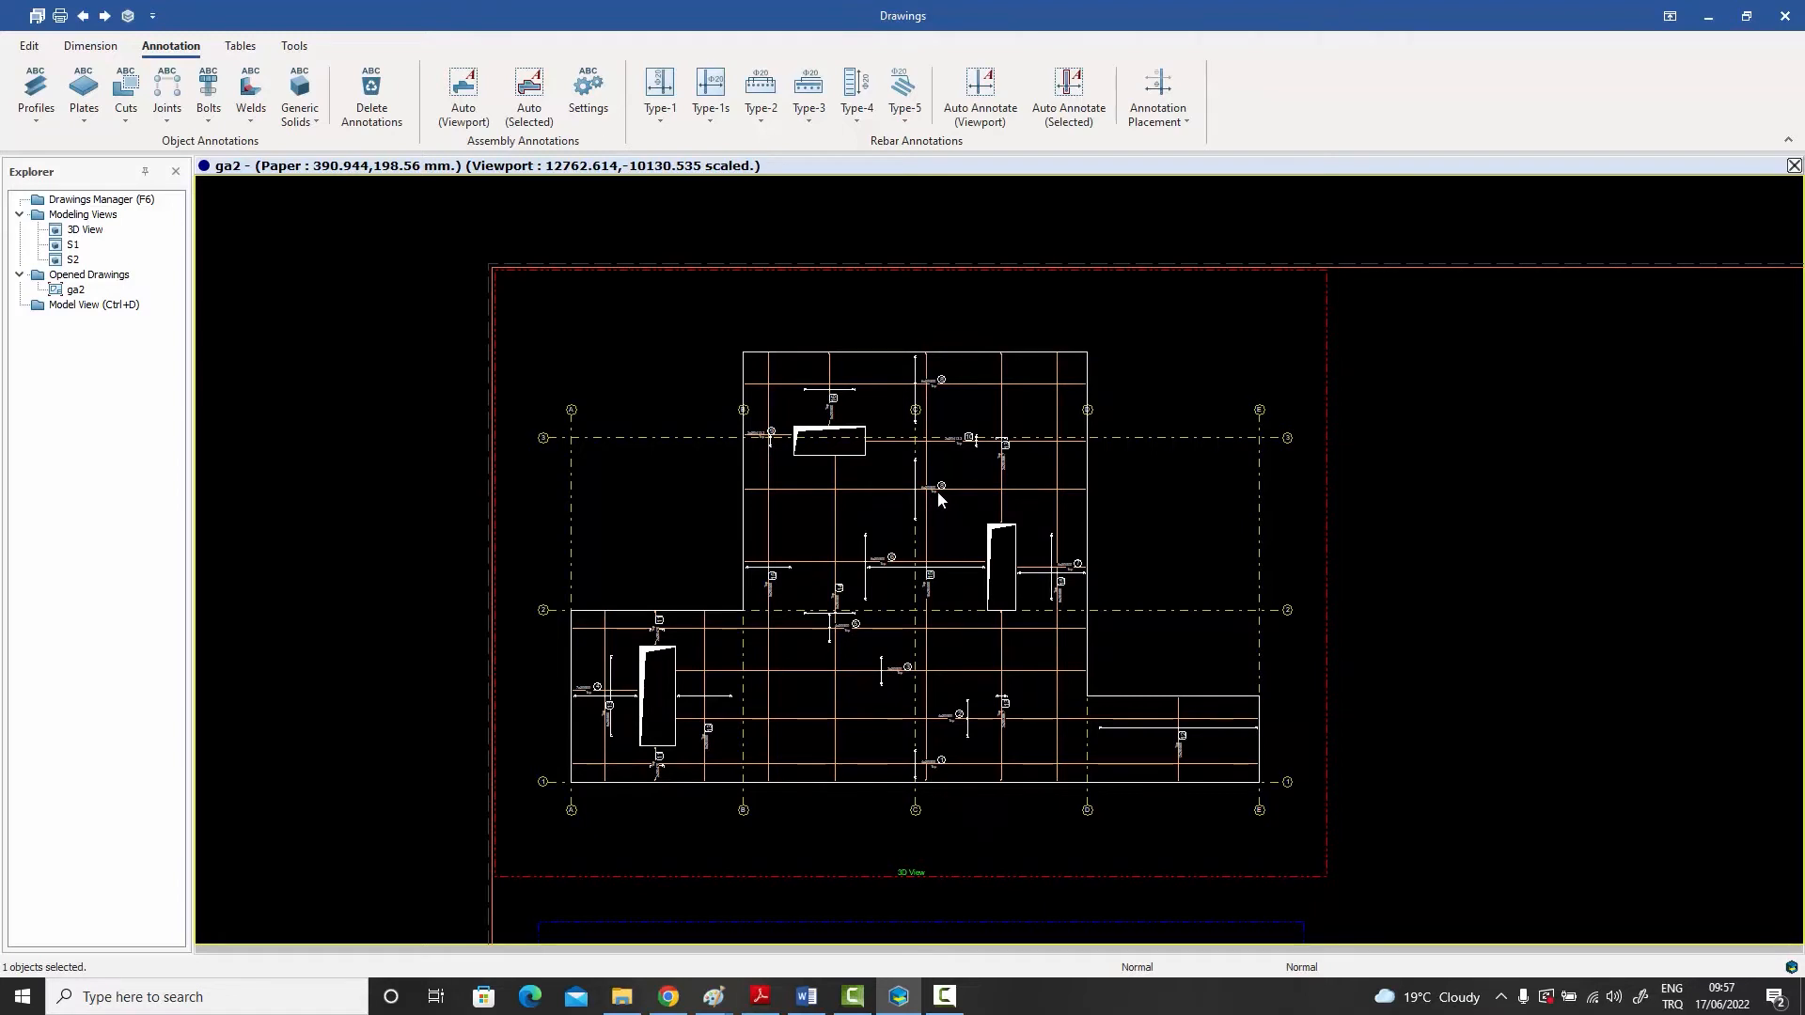
- Select the whole ga2 plan by window, filter the selection to Rebar Annotation TYPE1, and close the annotation properties unchanged
middle_drag(946, 503, 947, 500)
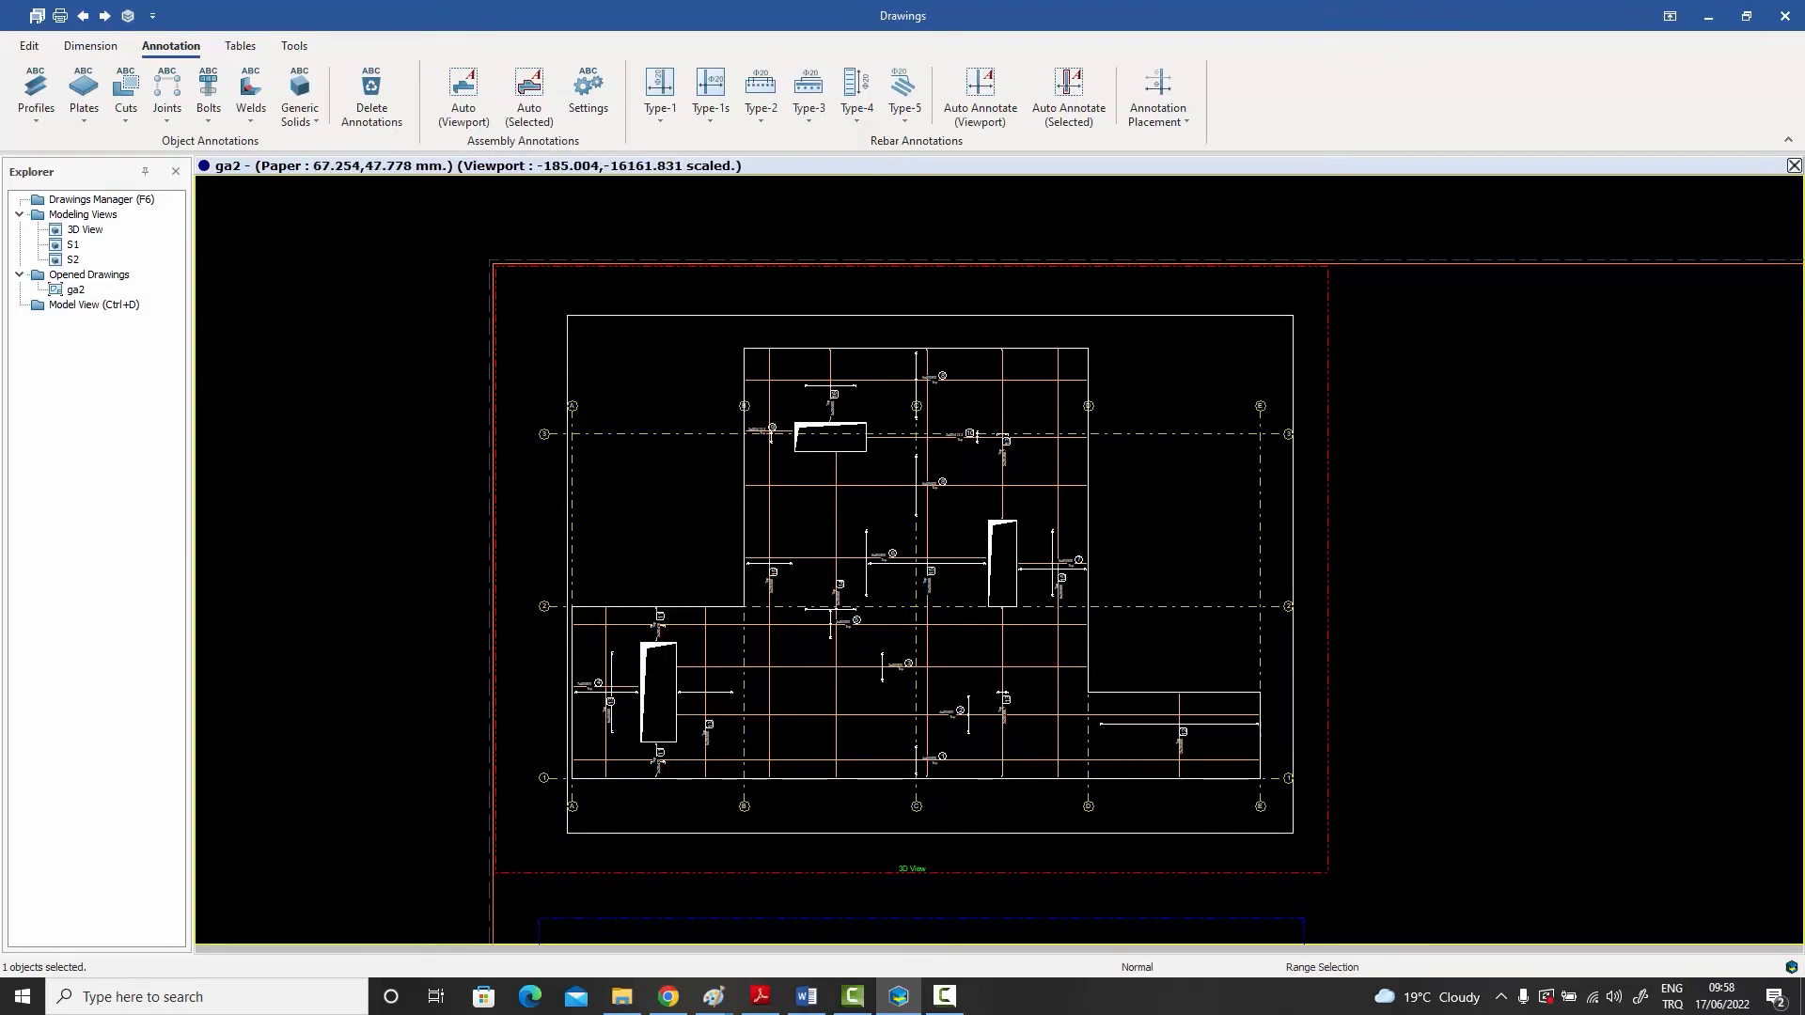
click(567, 833)
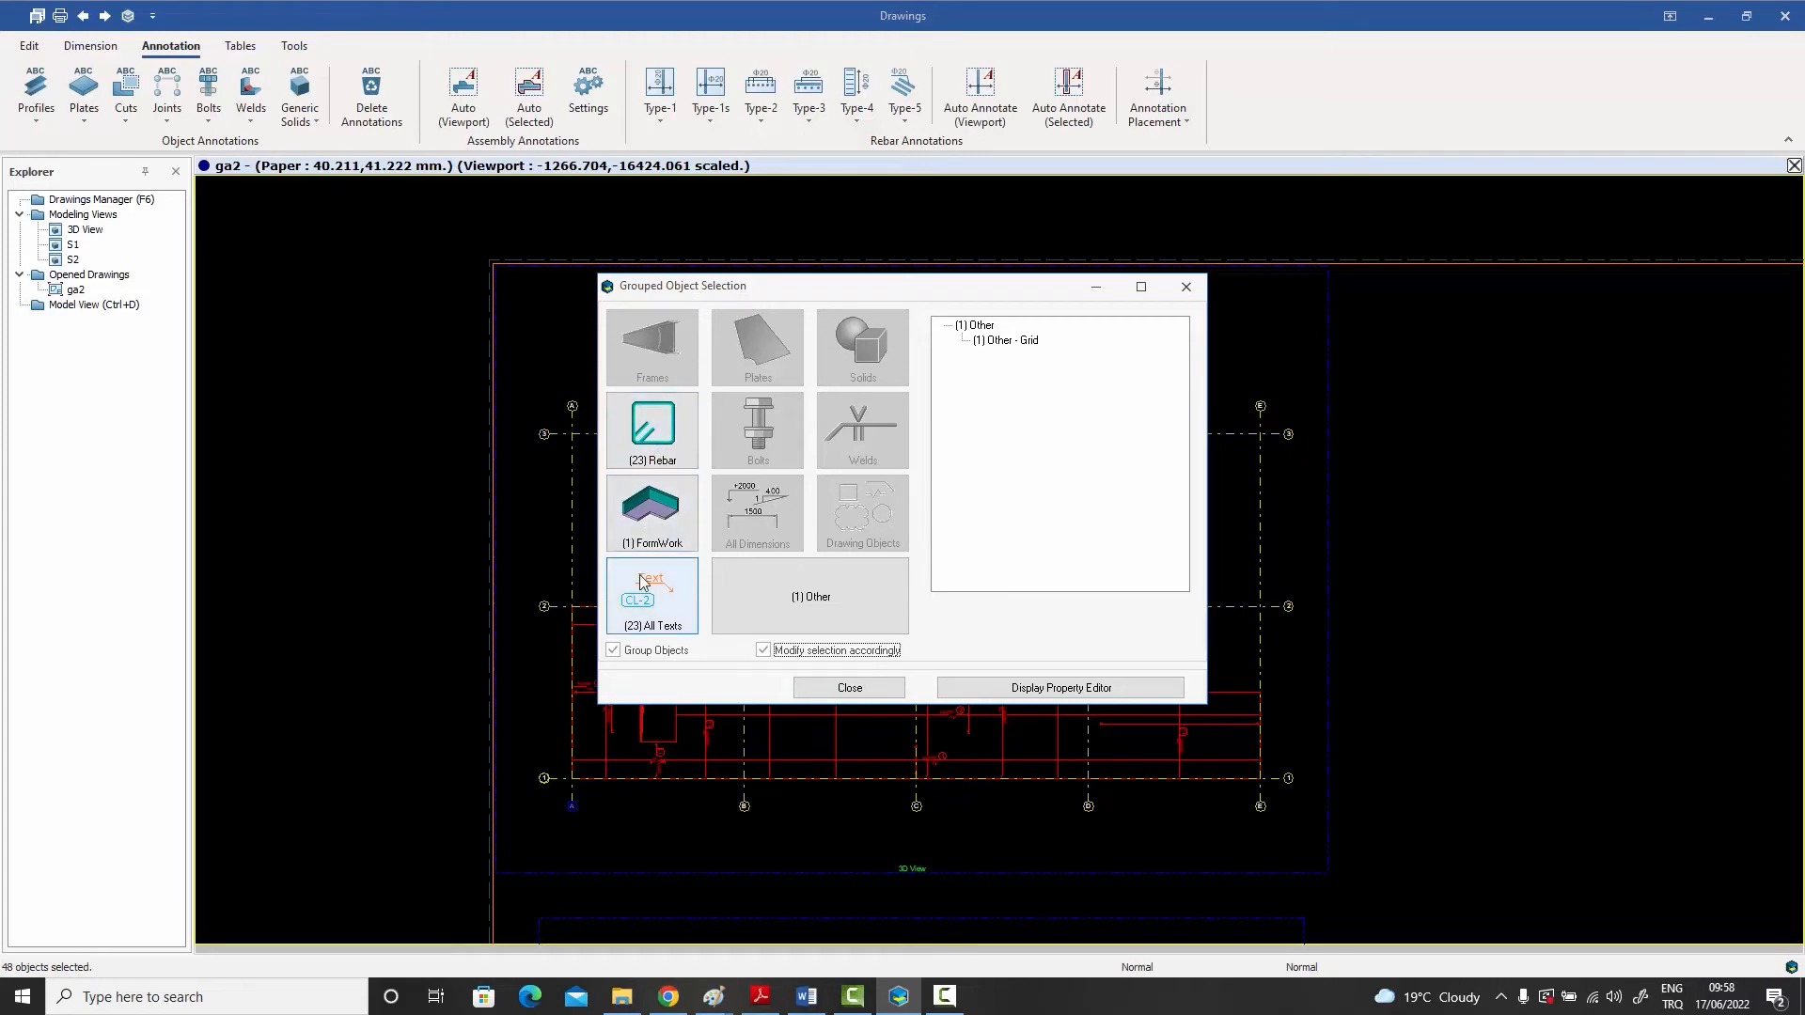
click(658, 599)
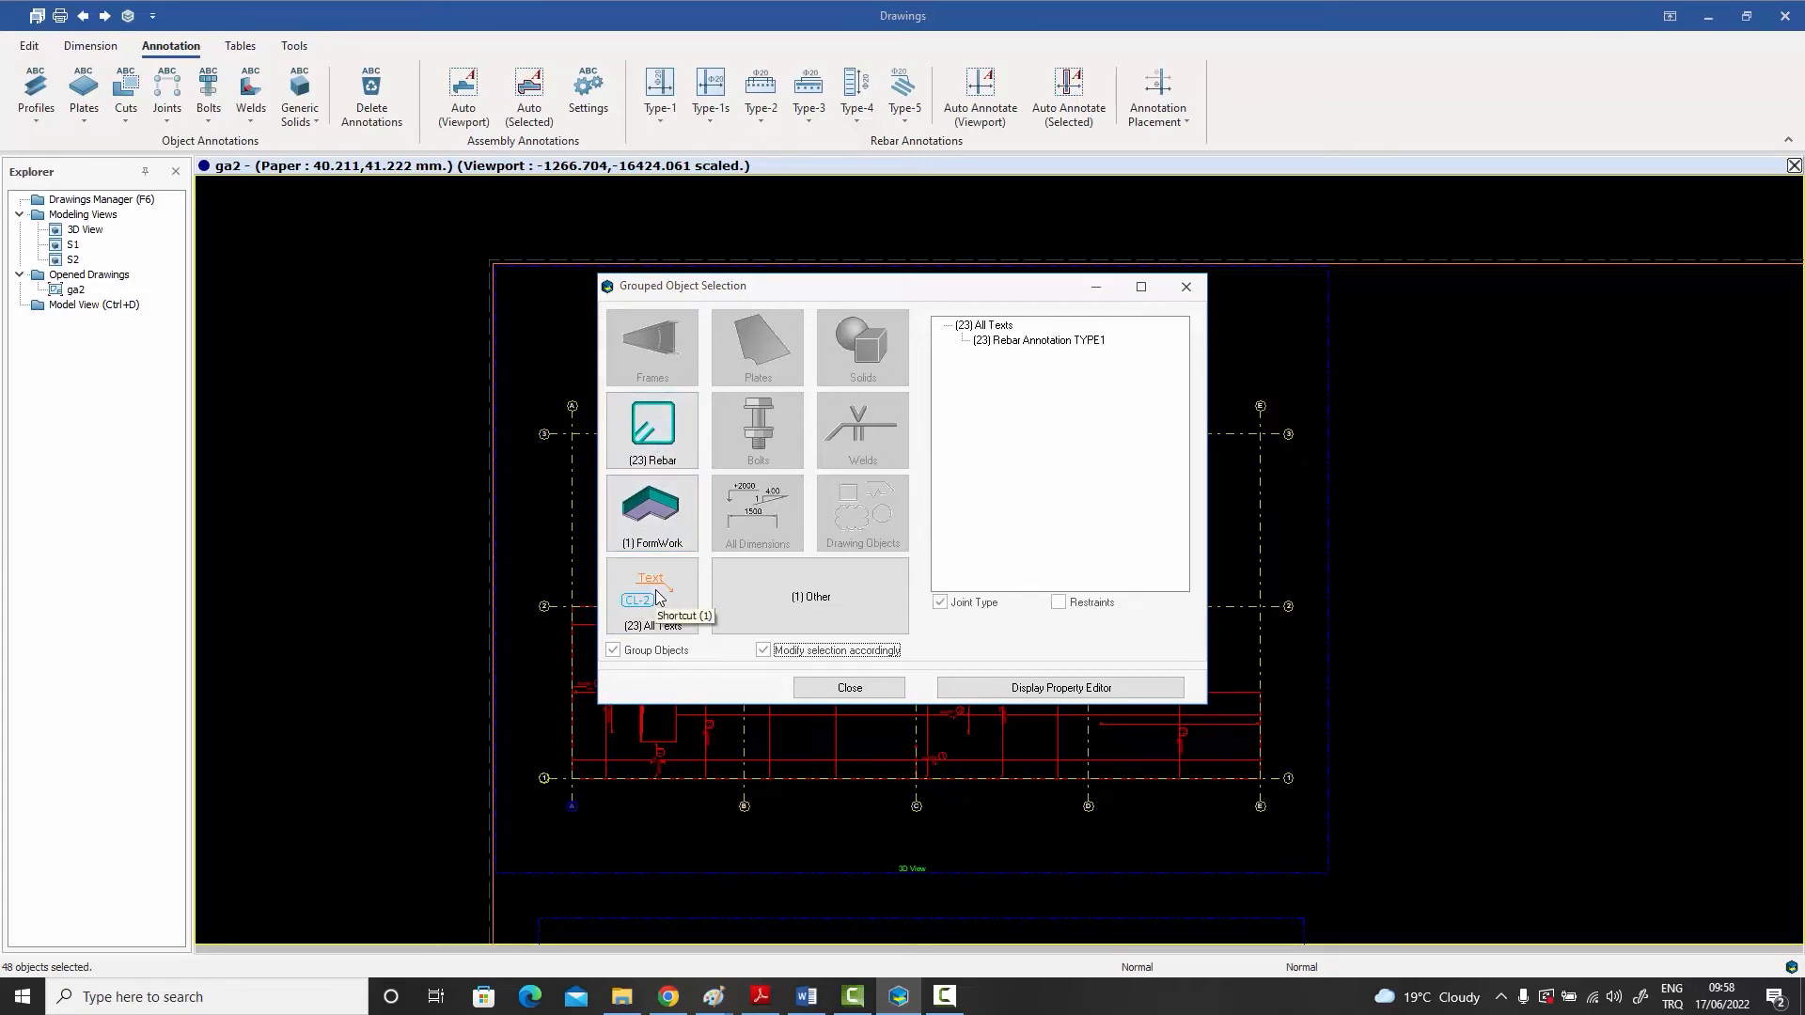
double_click(1044, 341)
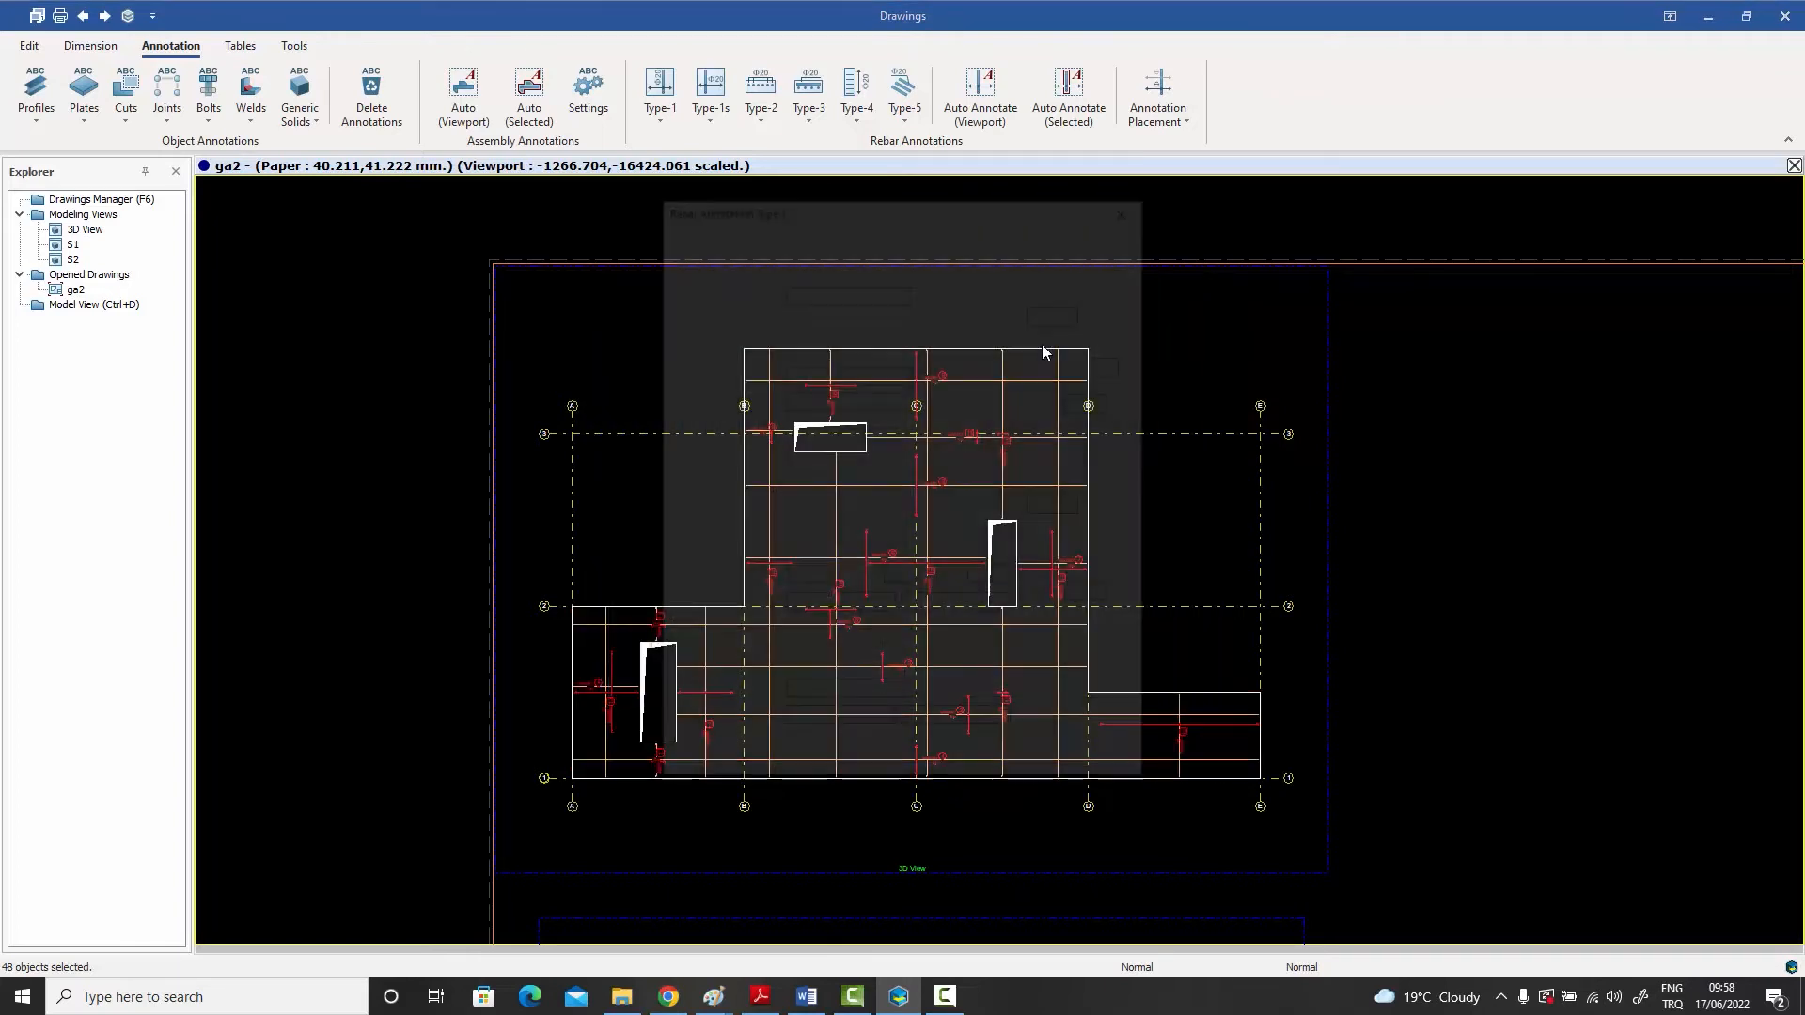
click(1124, 211)
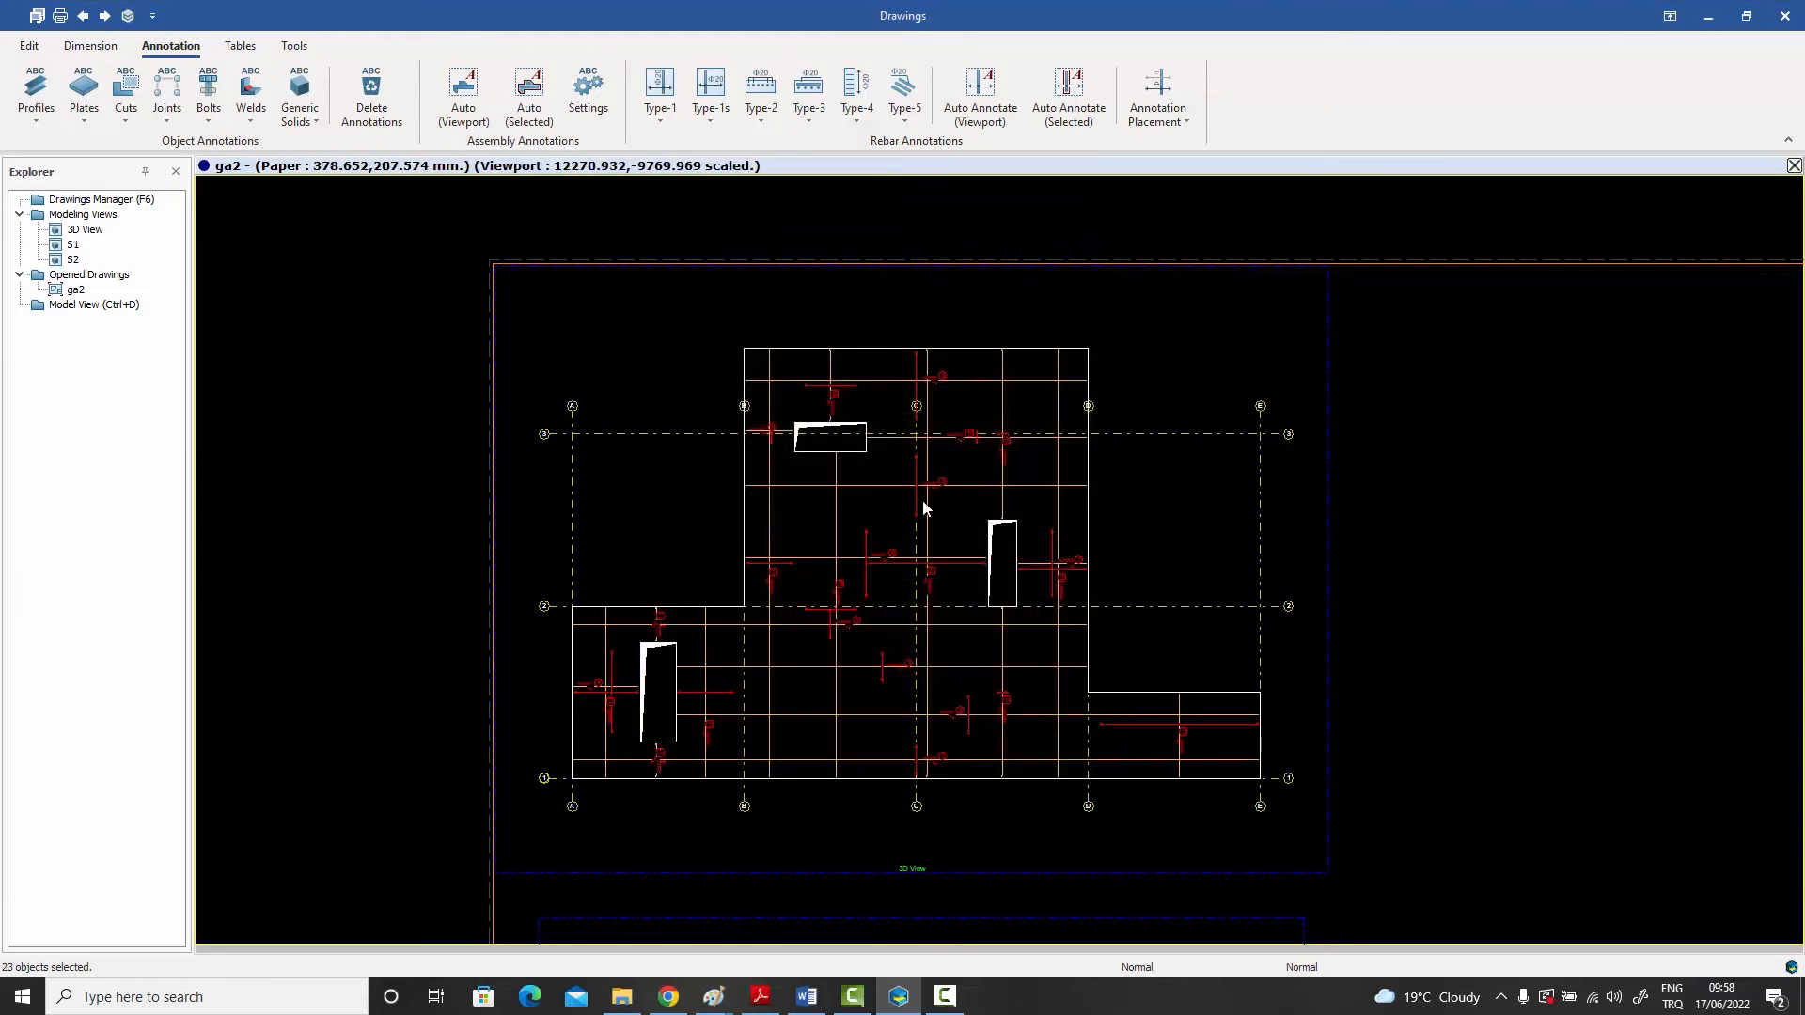
scroll(876, 556, up, 4)
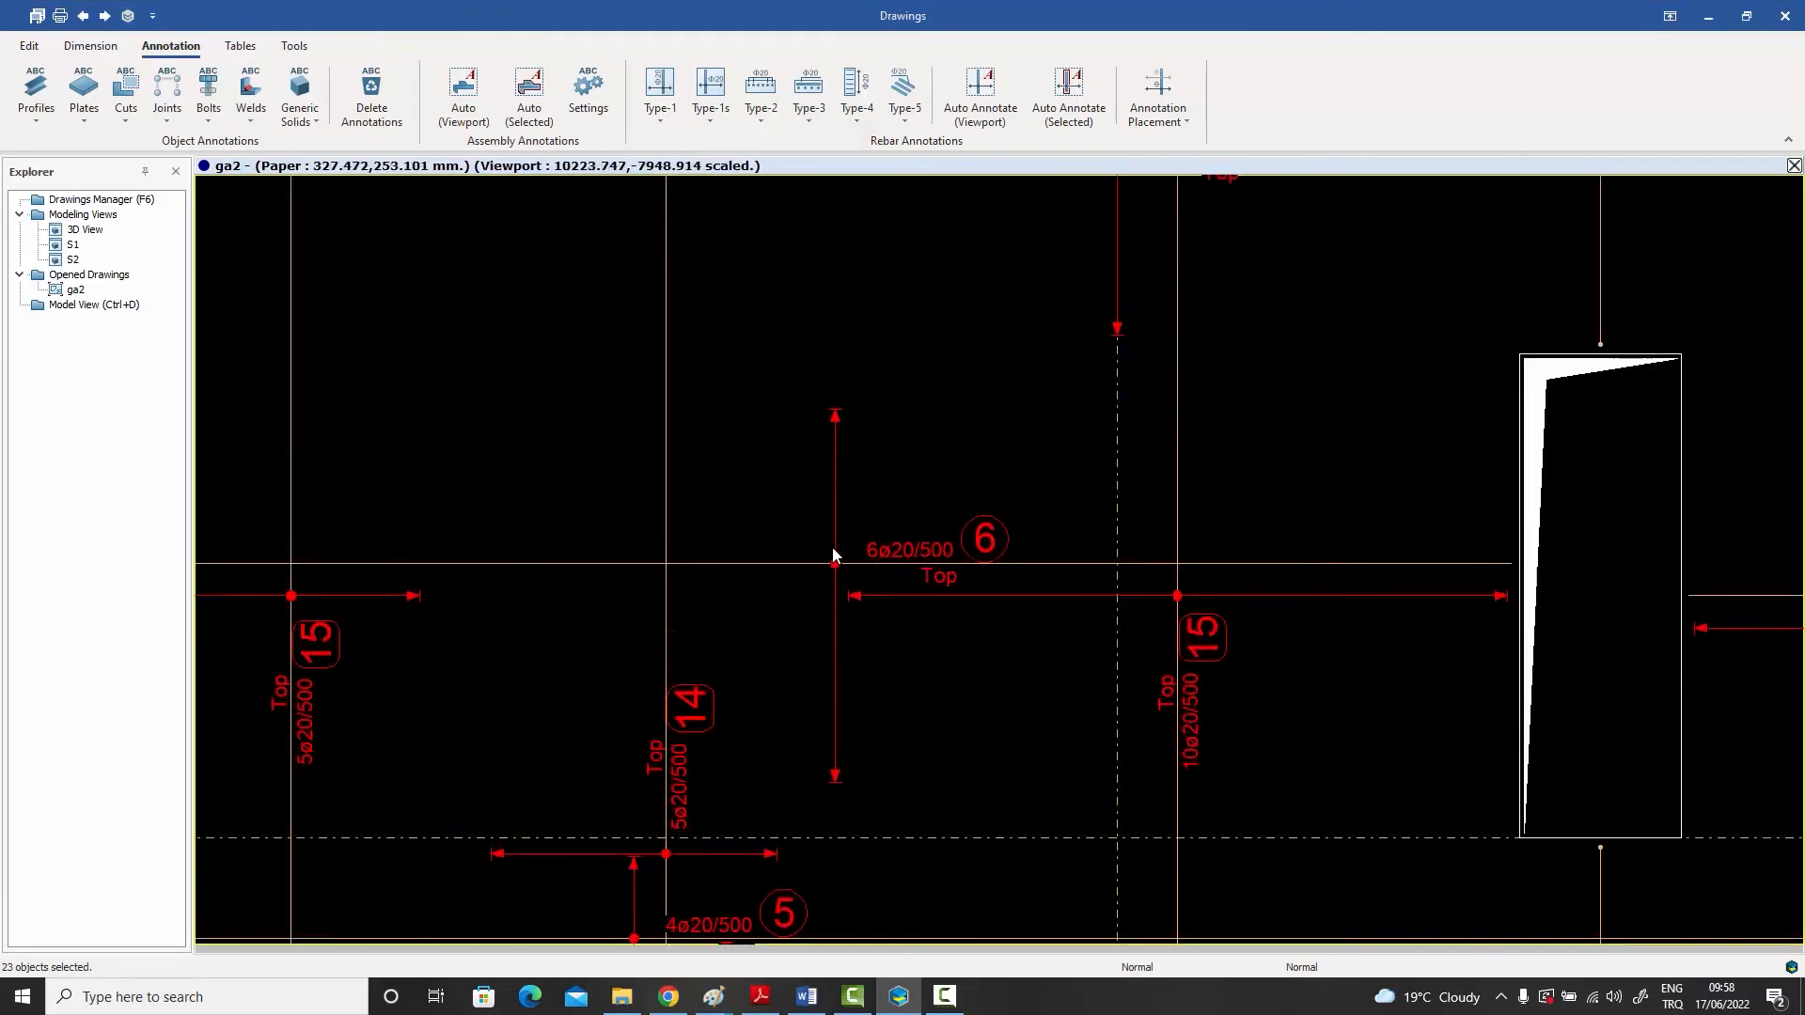
- Delete all the selected Type-1 rebar annotations from the ga2 slab plan and confirm the deletion
scroll(1043, 517, down, 2)
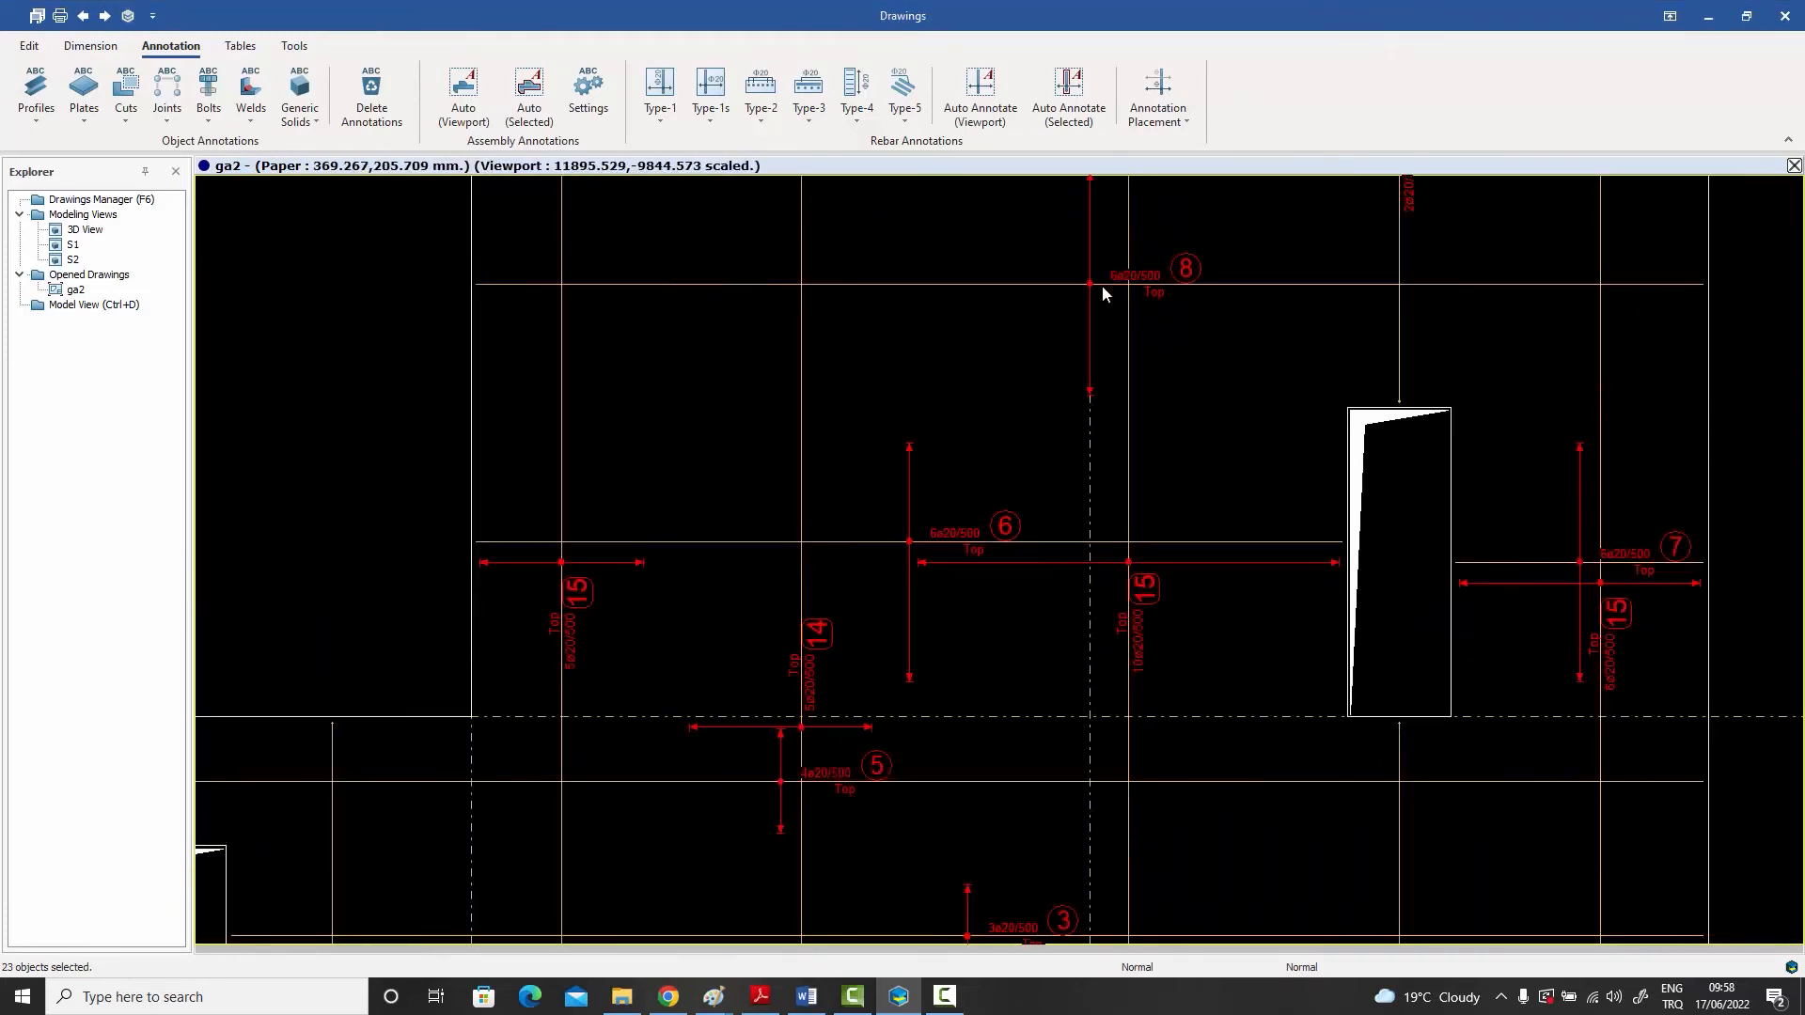
scroll(1009, 516, down, 3)
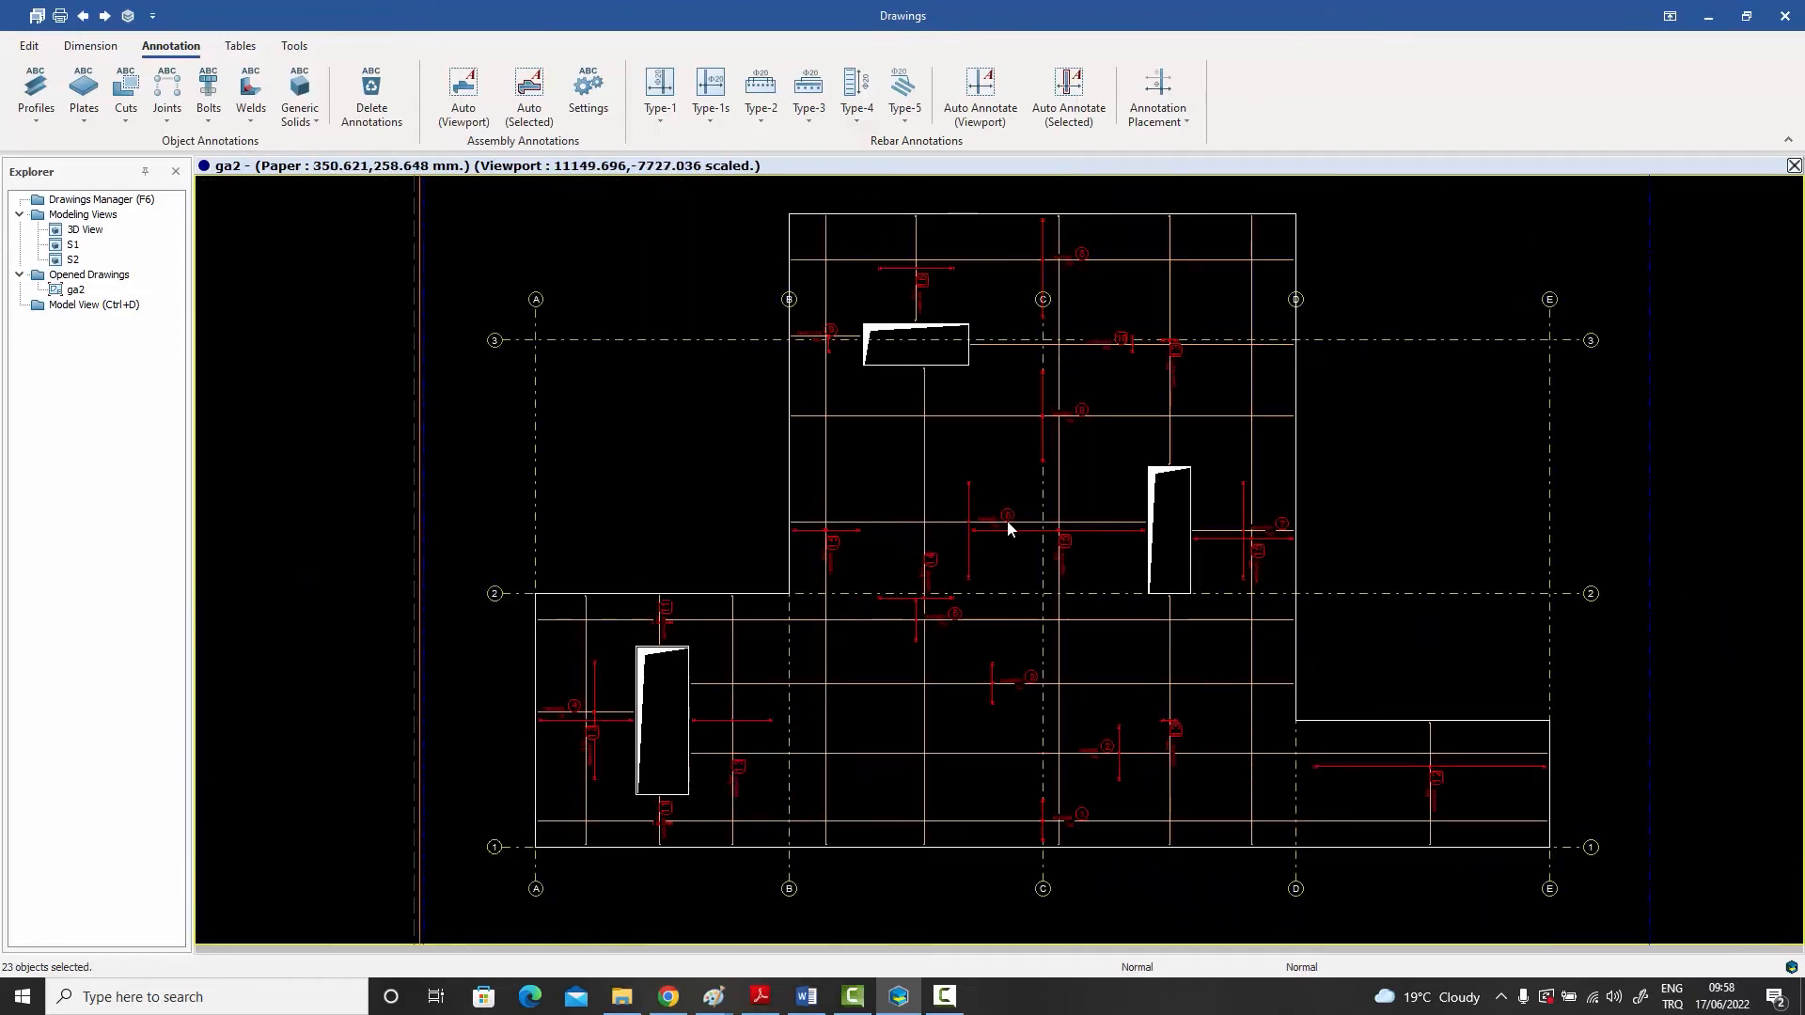
scroll(984, 528, down, 1)
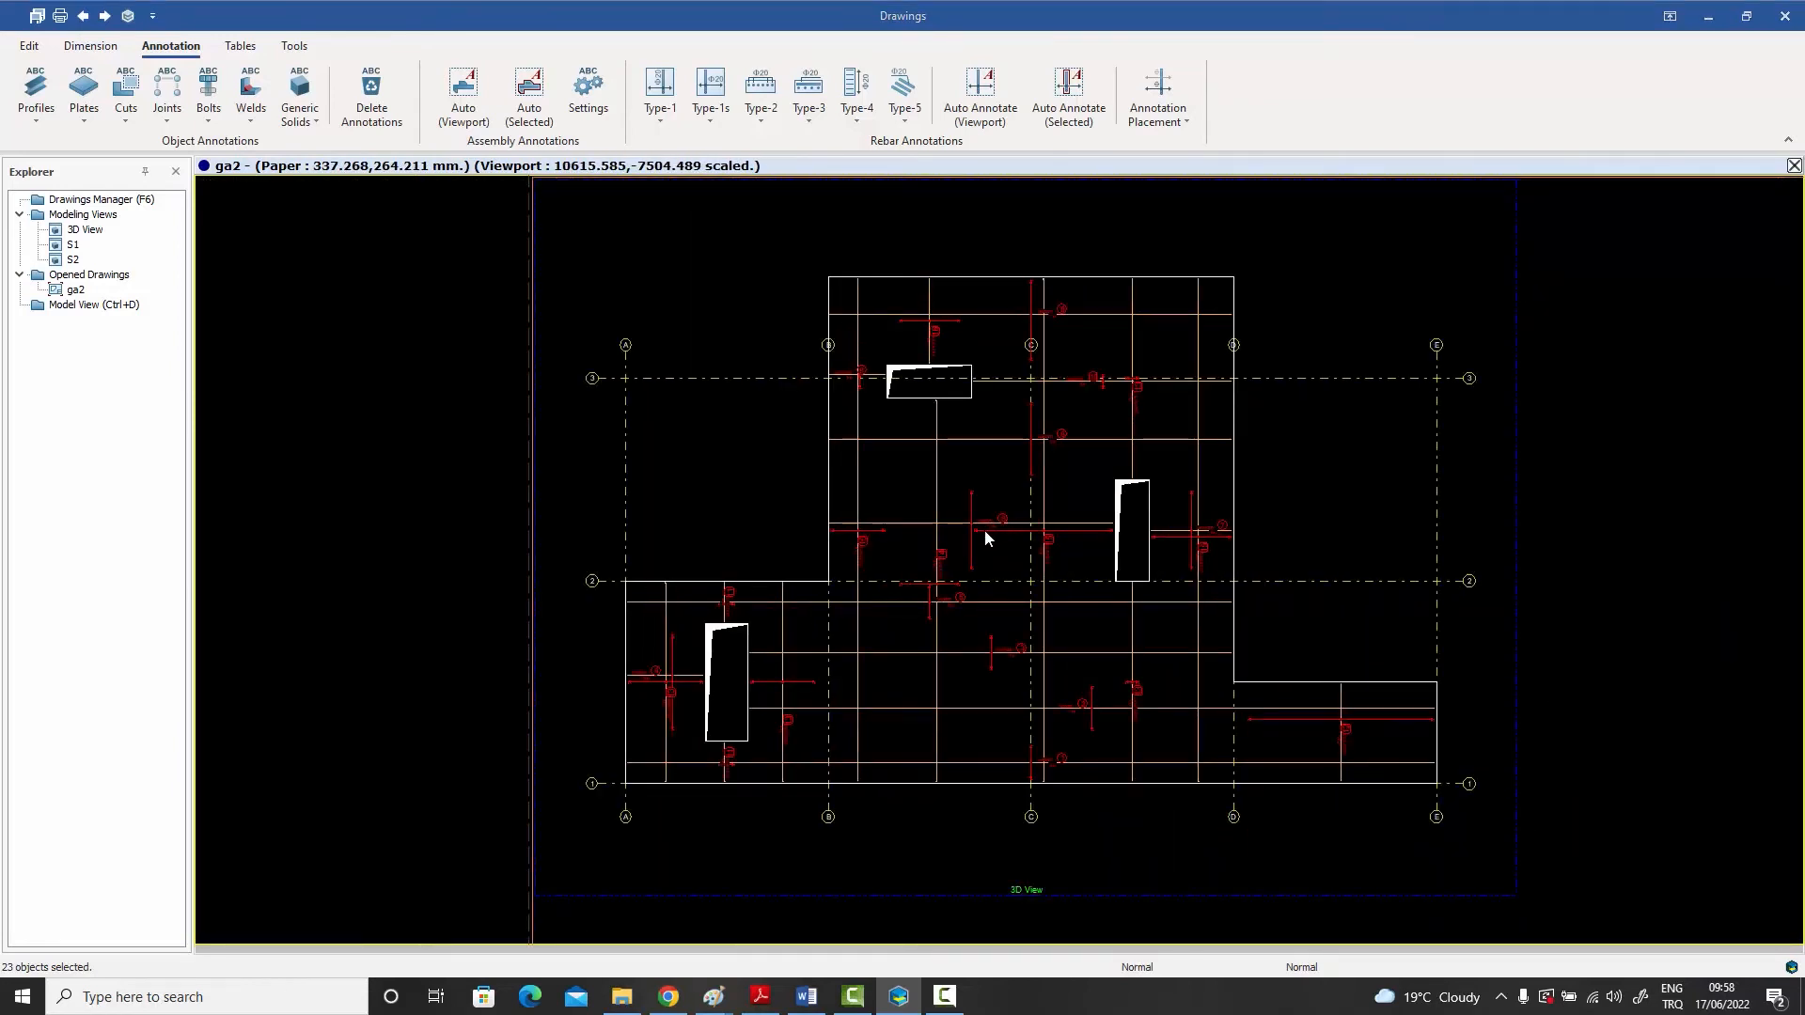
key(Delete)
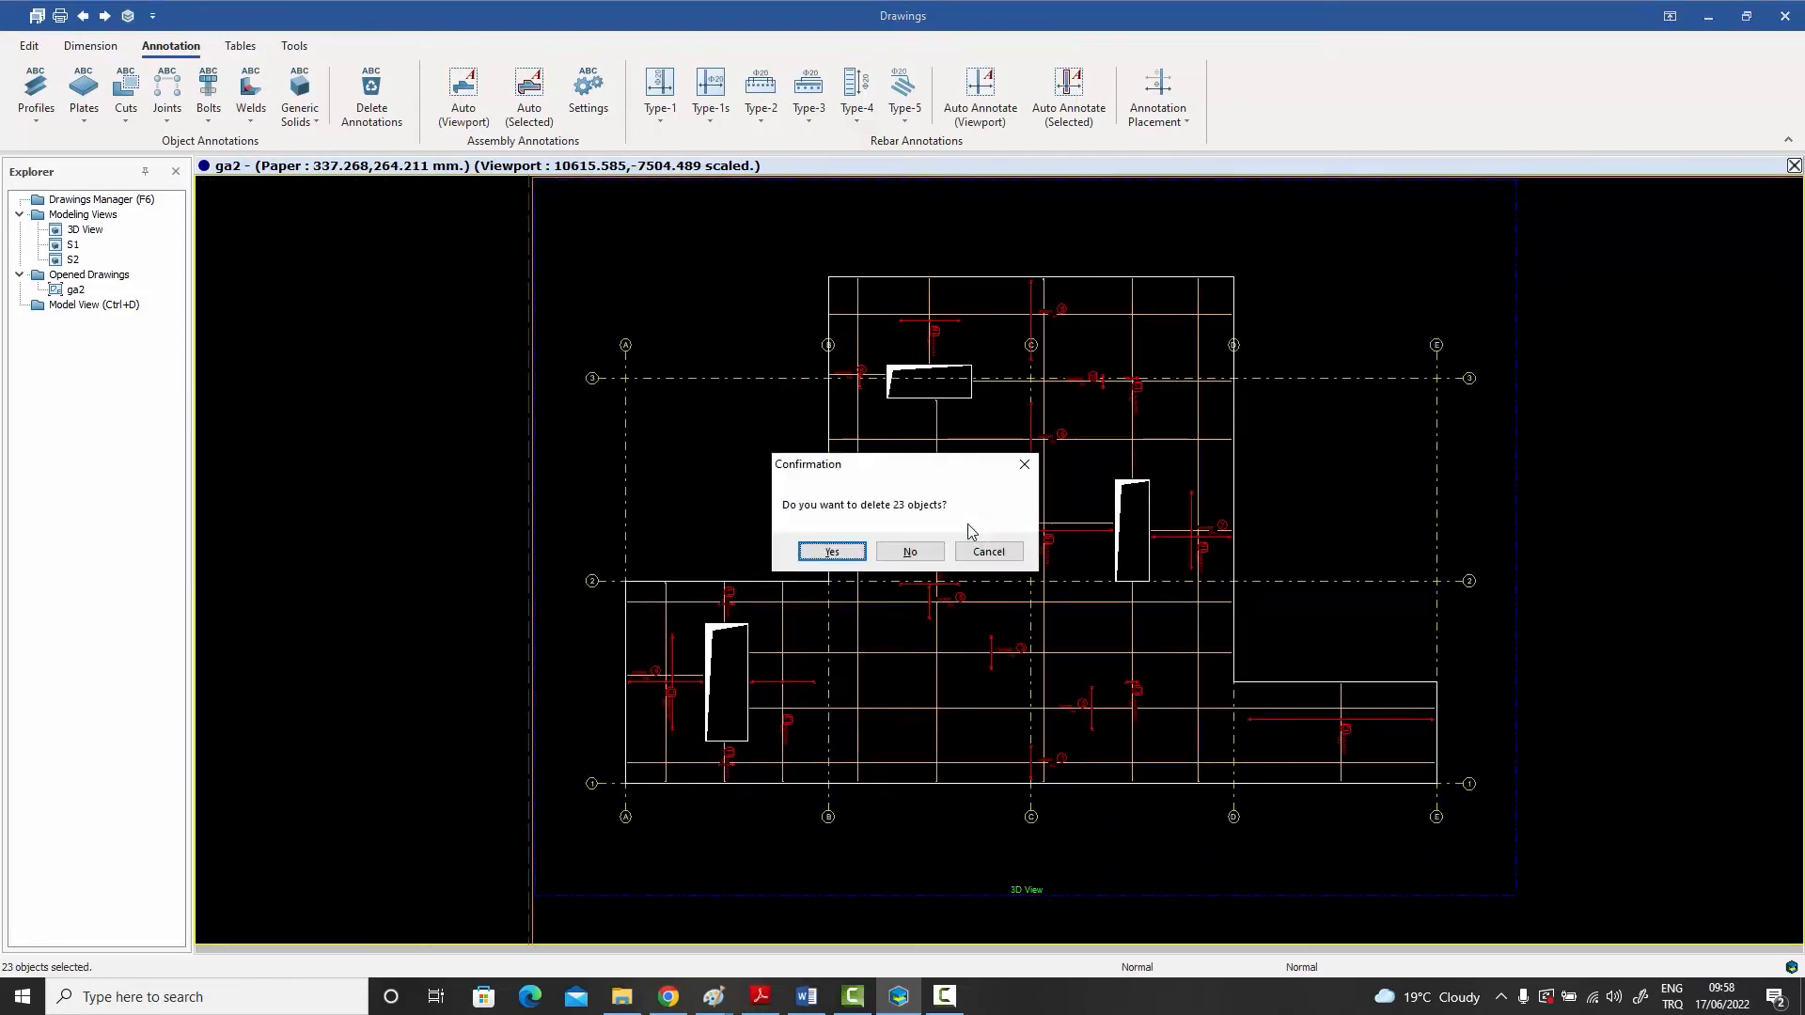
click(833, 552)
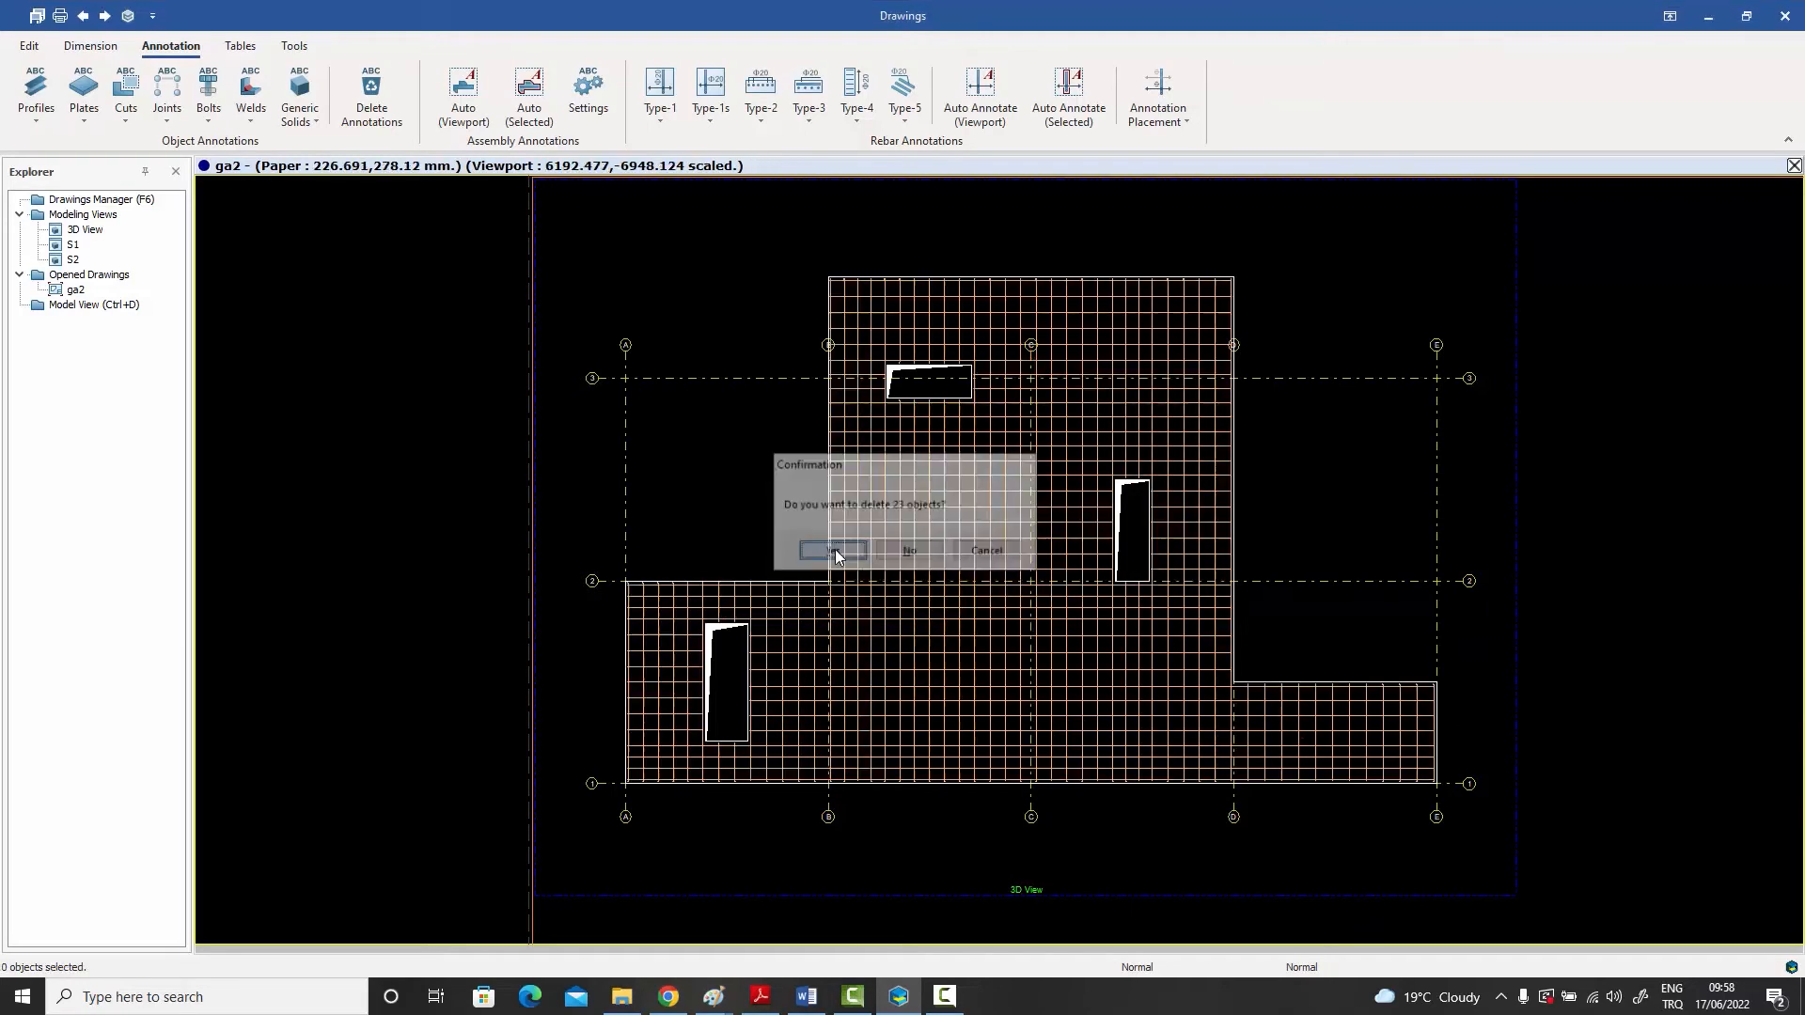
- Draw a horizontal line just inside the slab's upper edge, extending slightly past the slab beyond axes B and D
middle_drag(835, 556, 763, 564)
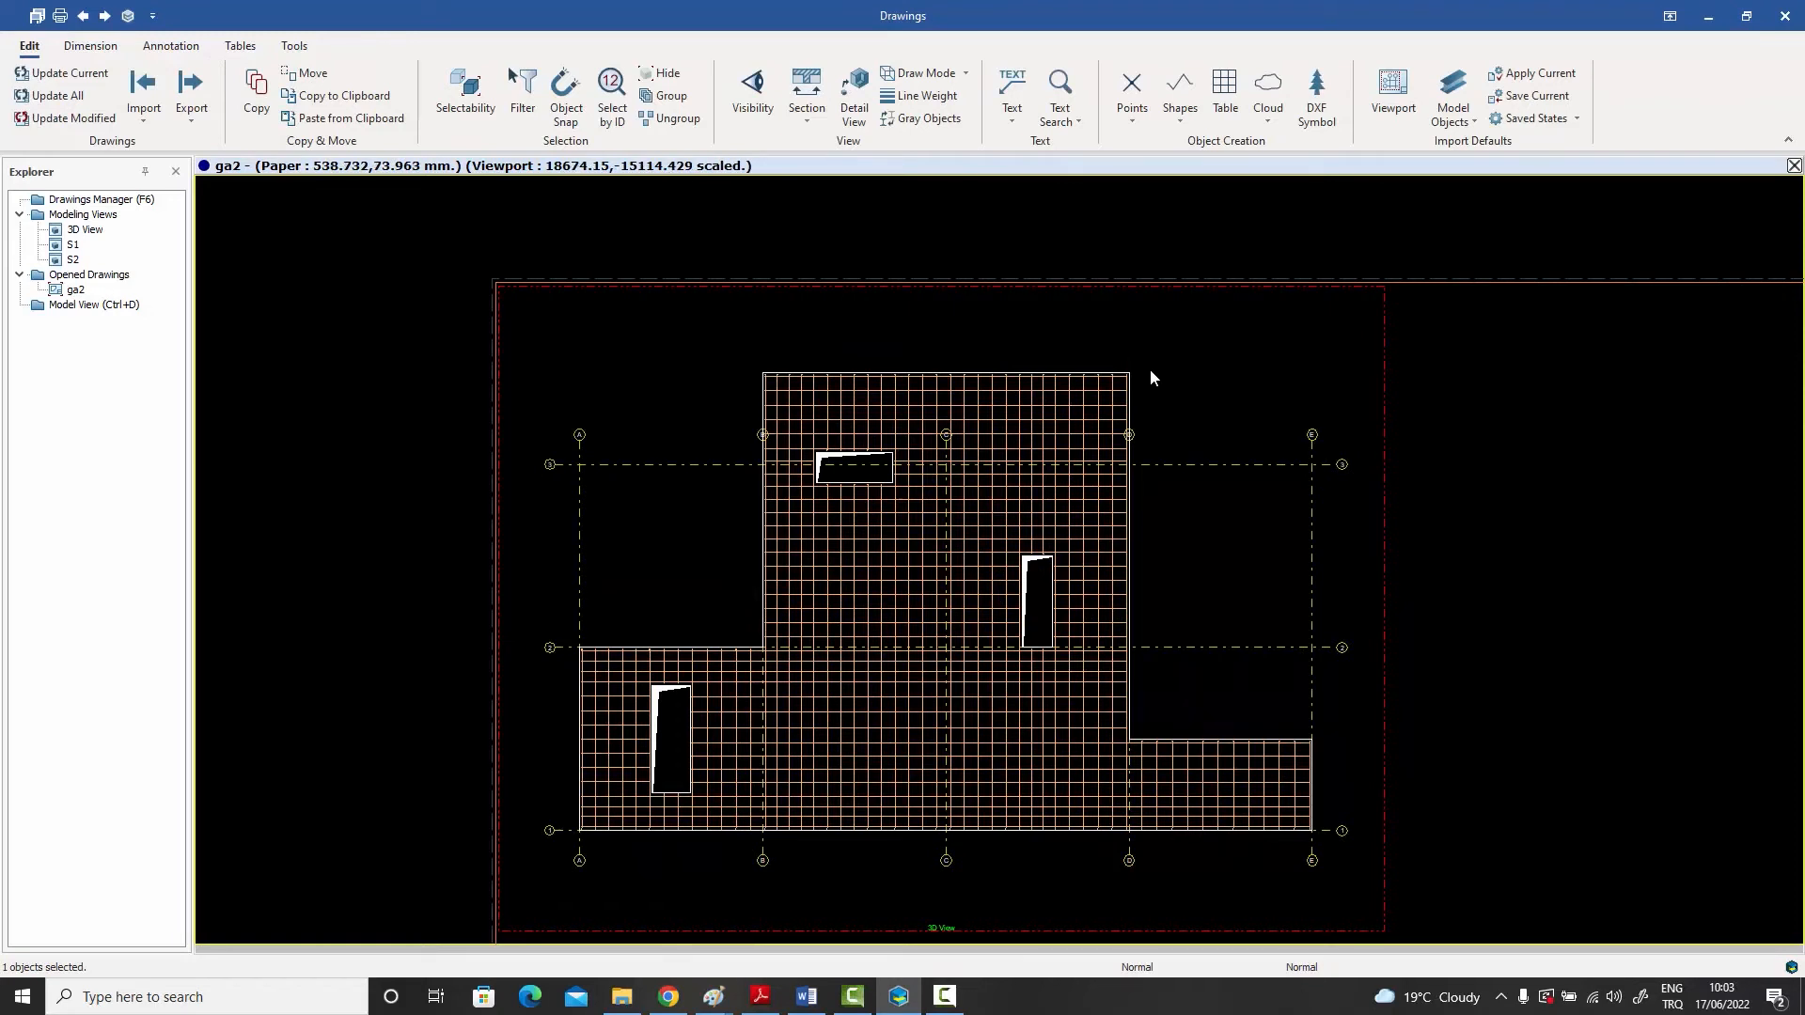
middle_drag(1144, 400, 1158, 382)
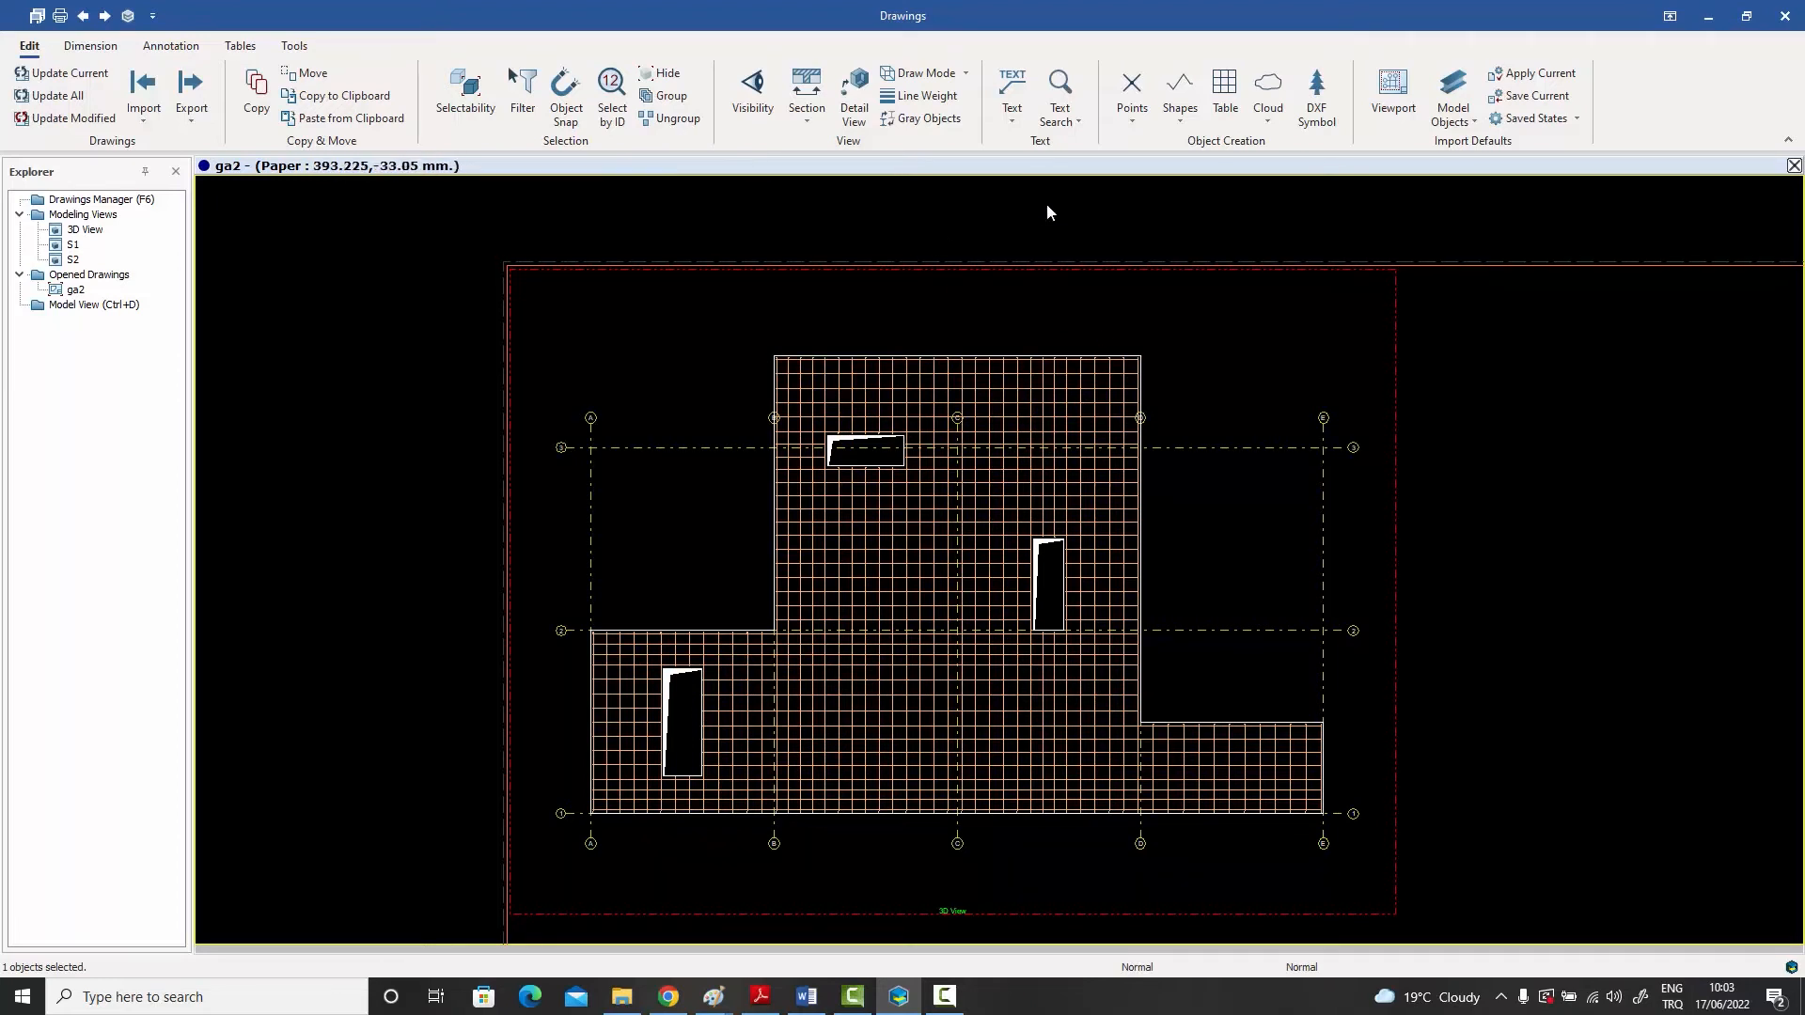
click(1187, 117)
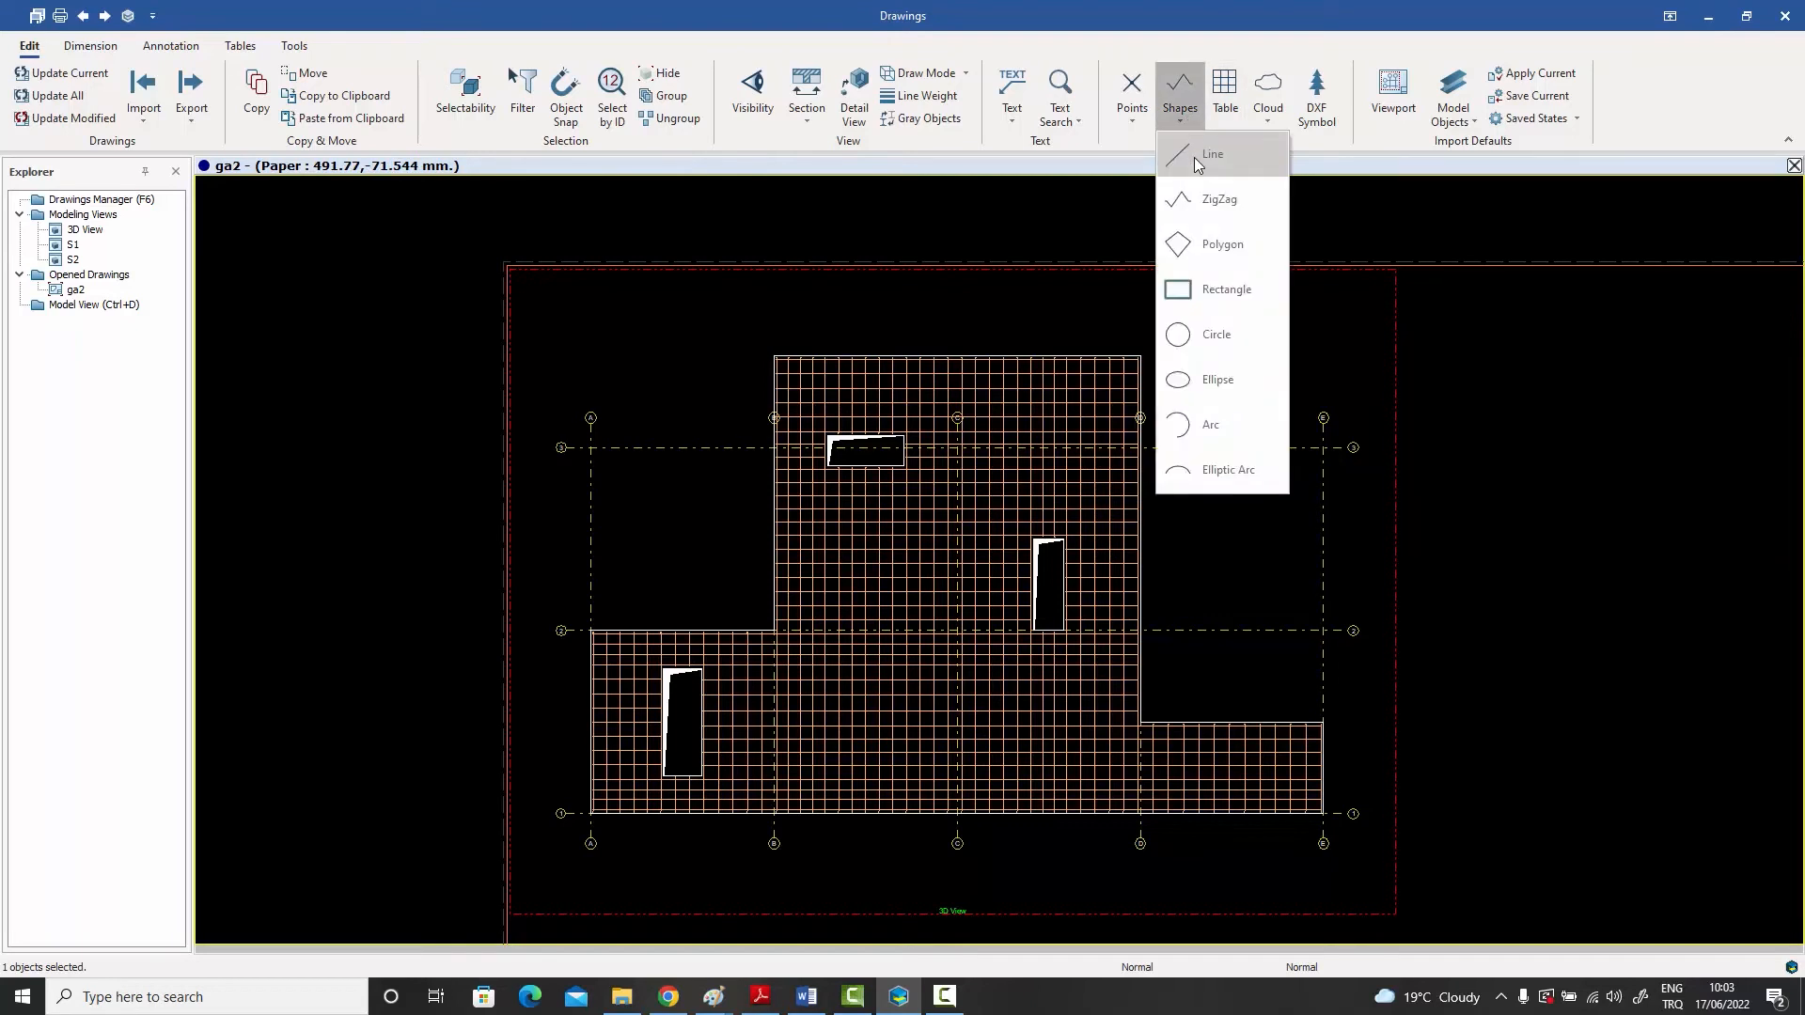
click(1194, 154)
scroll(805, 335, up, 5)
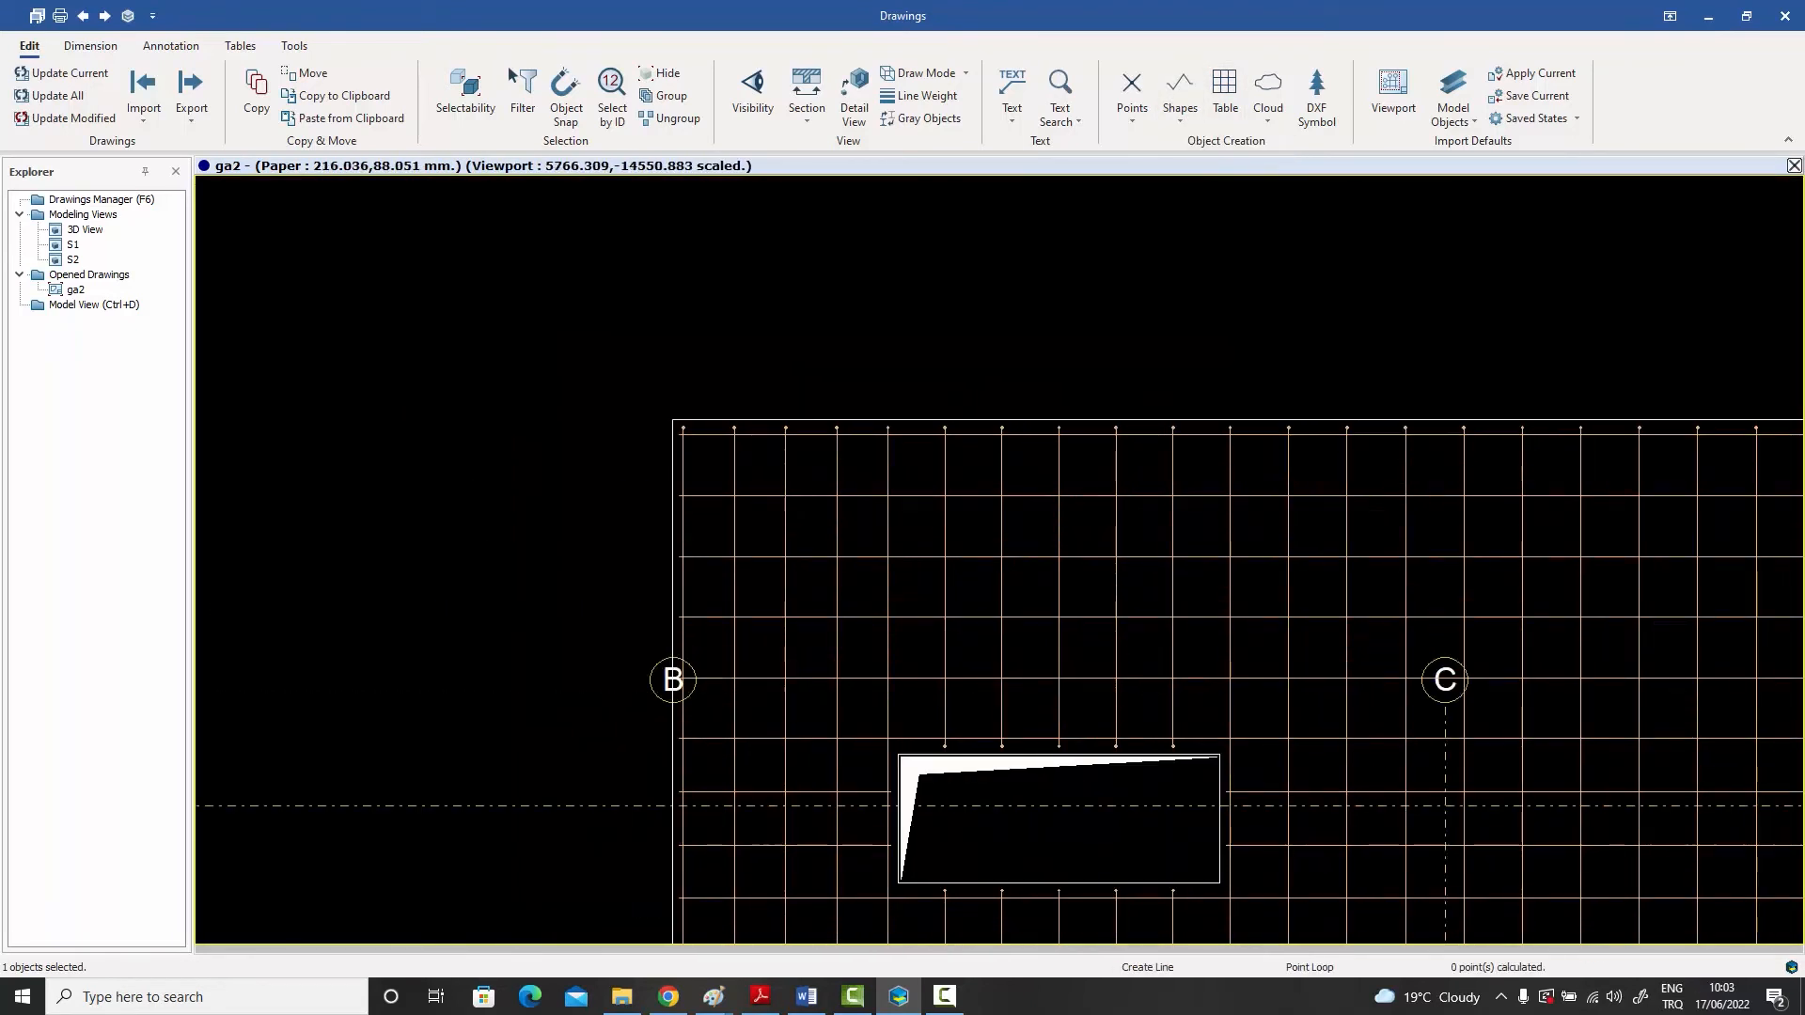
click(633, 461)
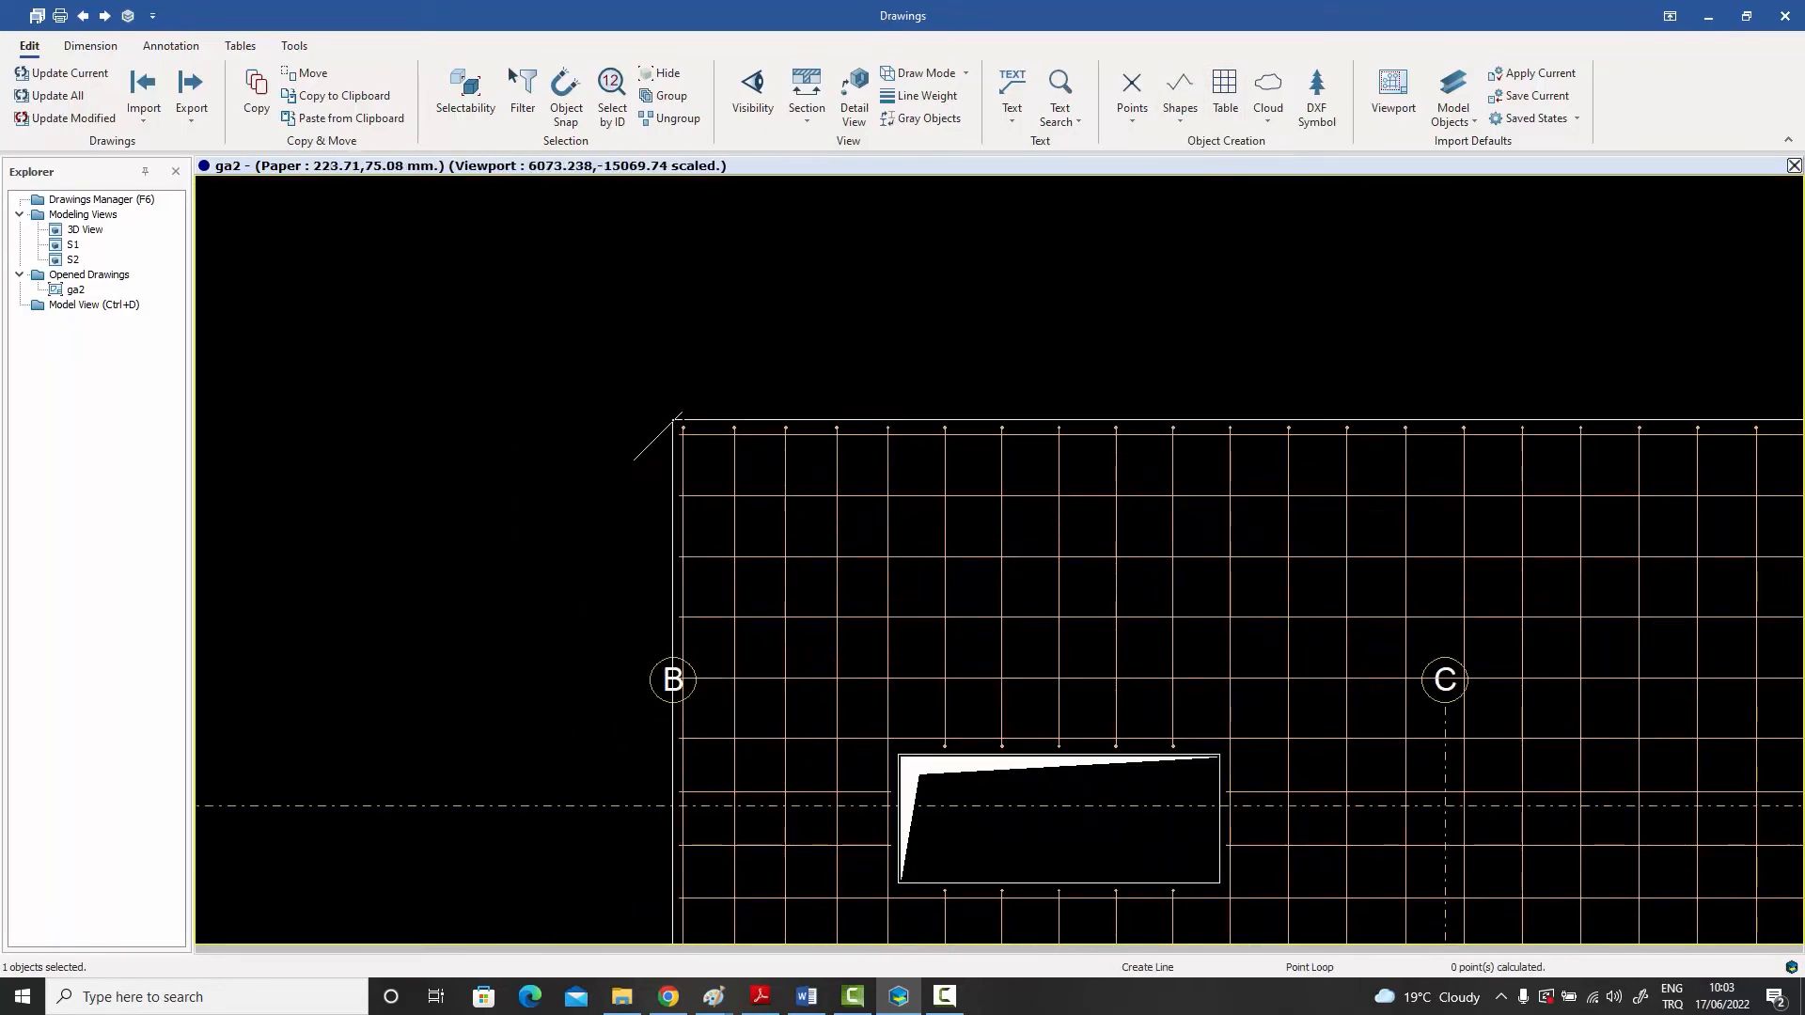
scroll(683, 412, down, 2)
scroll(679, 418, down, 2)
scroll(1359, 450, up, 5)
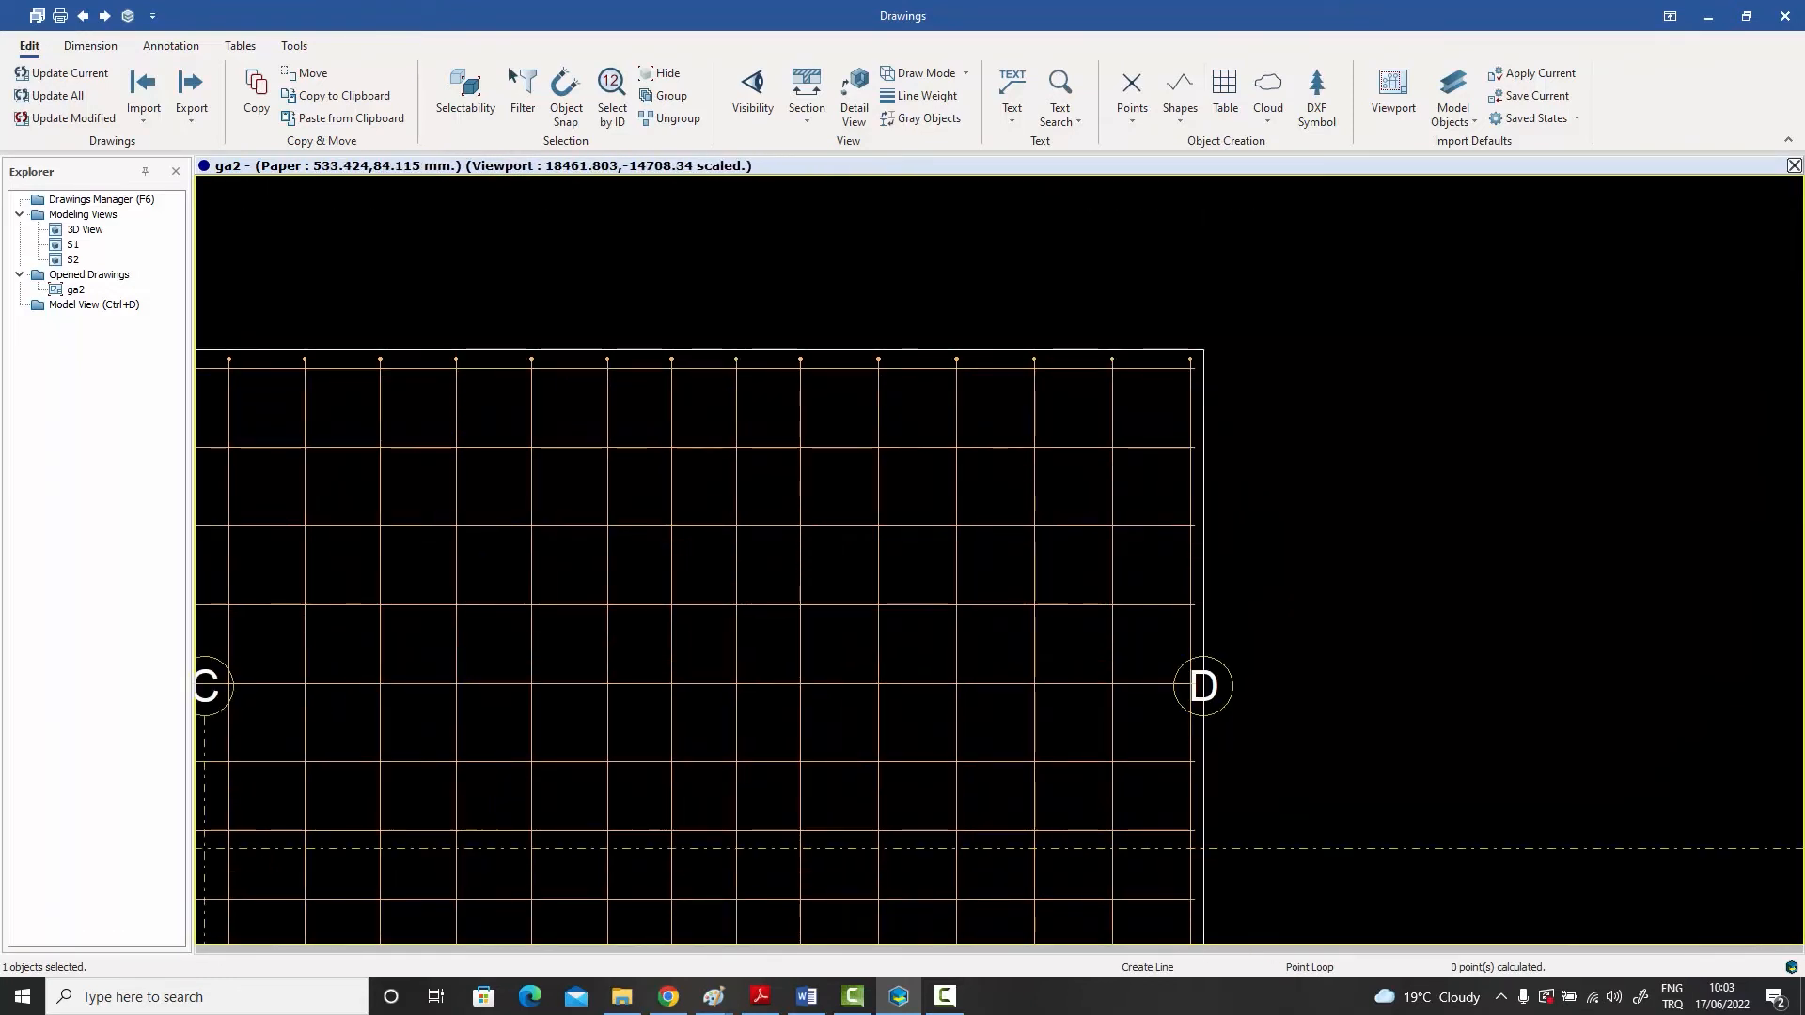
click(1286, 402)
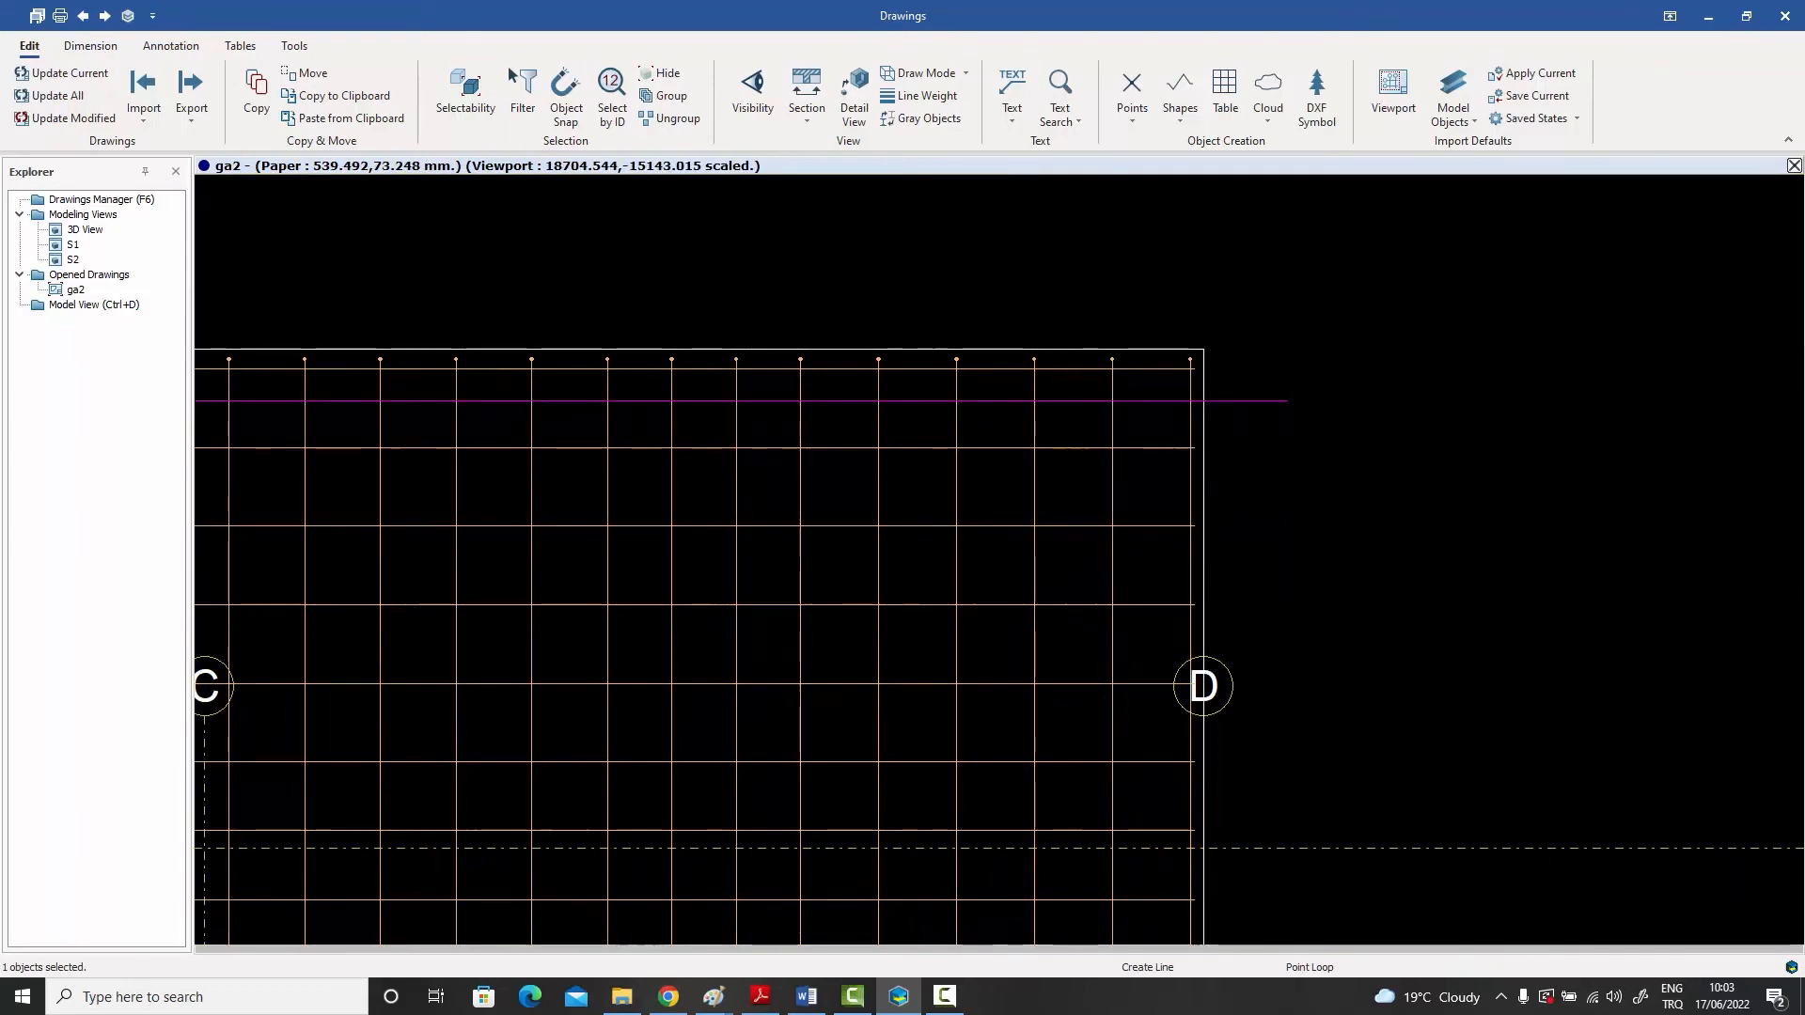
scroll(1287, 329, down, 4)
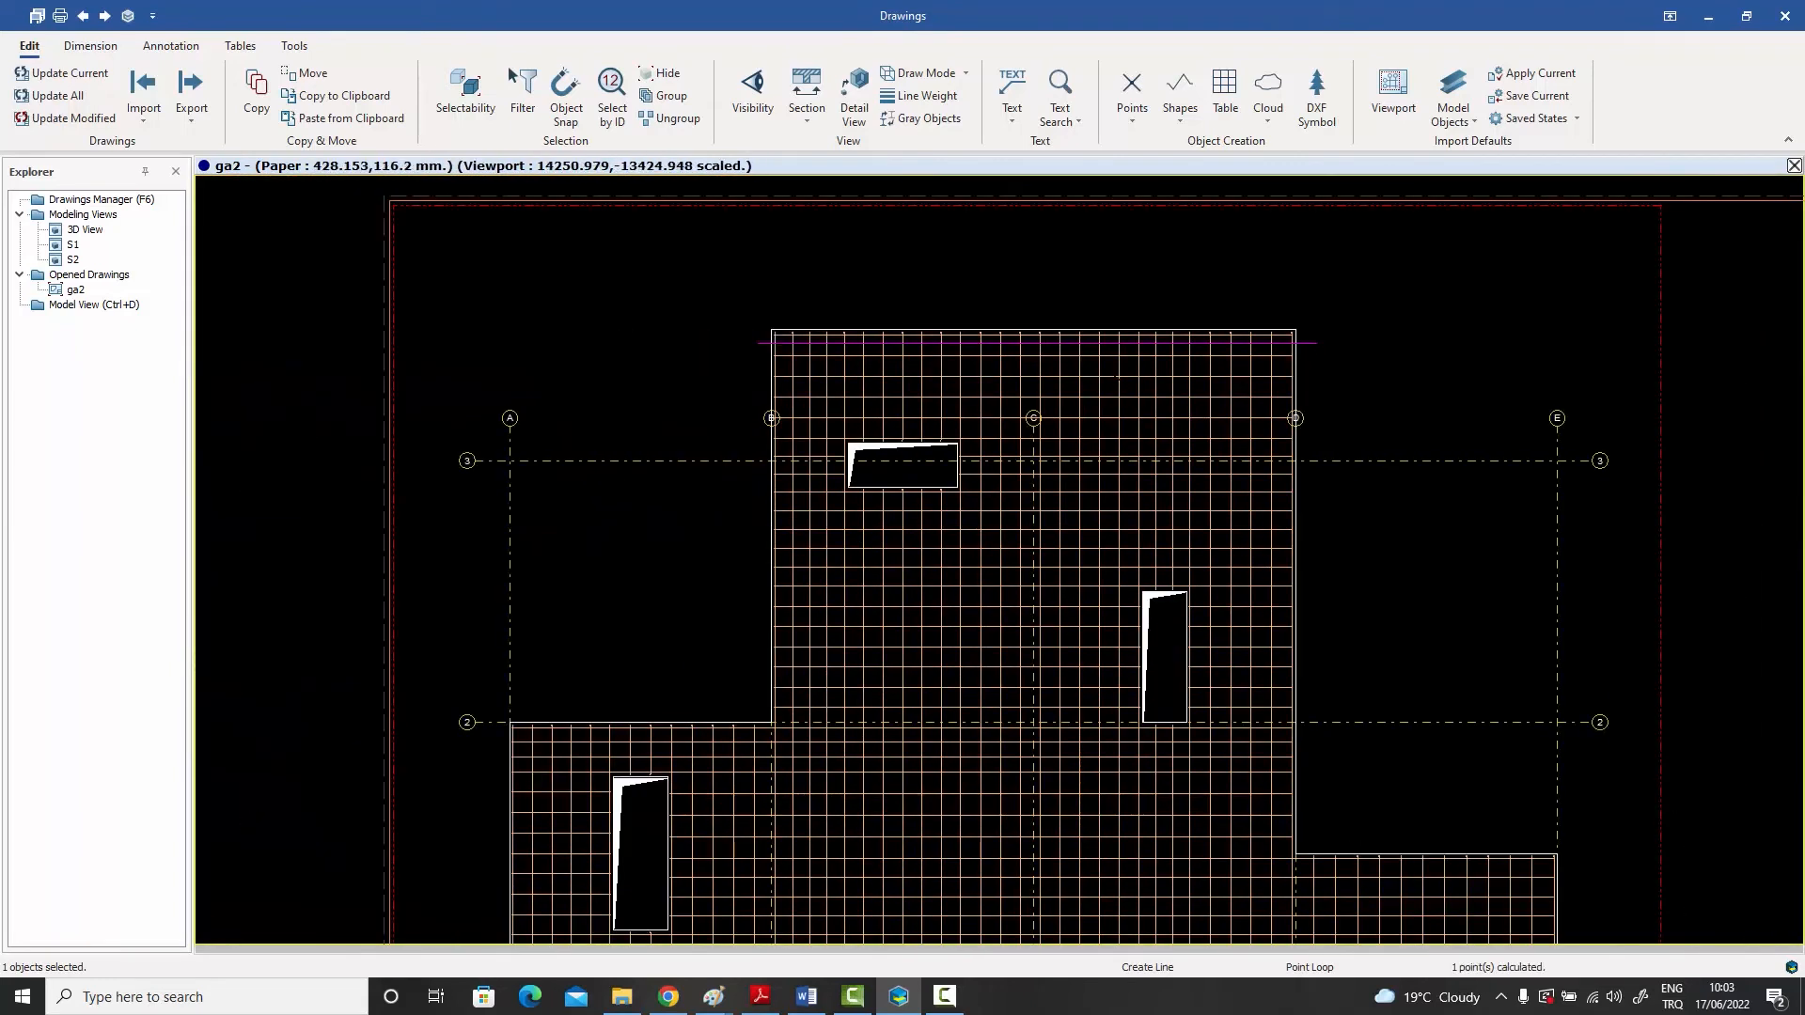
- Draw a vertical line just inside the slab edge at axis B, from above the upper edge to below axis 1
scroll(1287, 328, down, 1)
scroll(834, 320, up, 5)
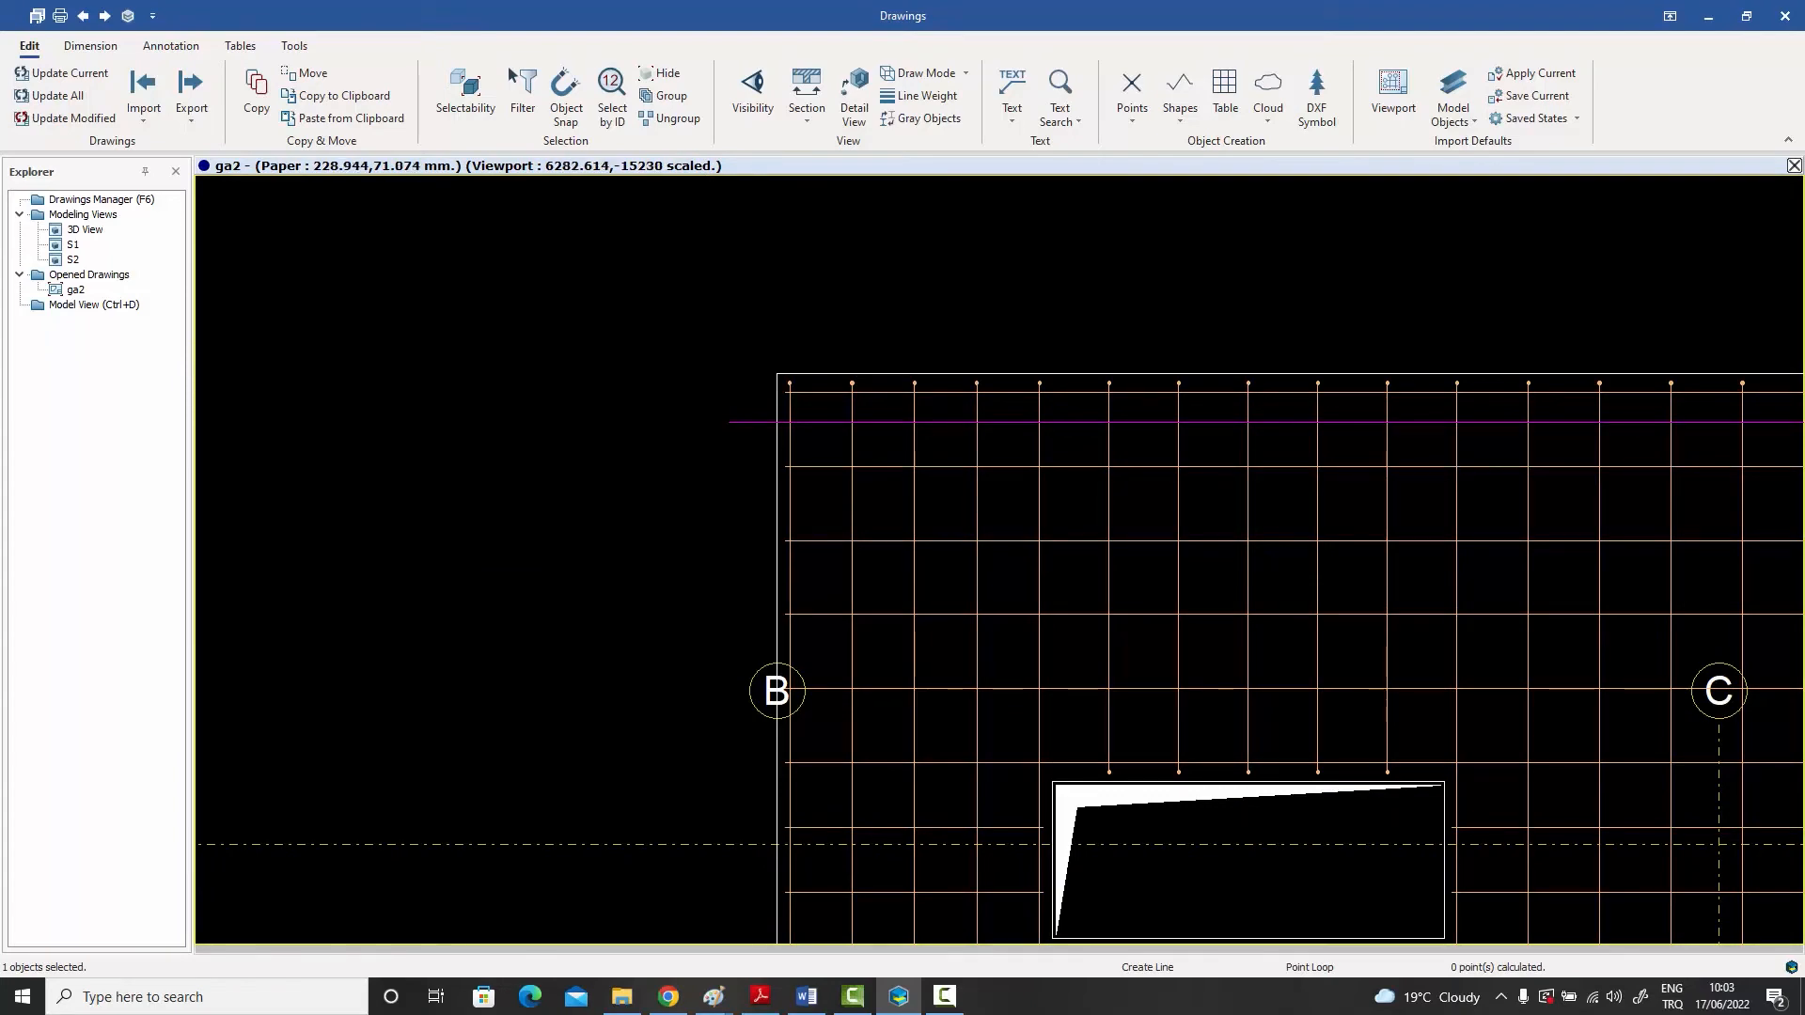
scroll(859, 317, down, 8)
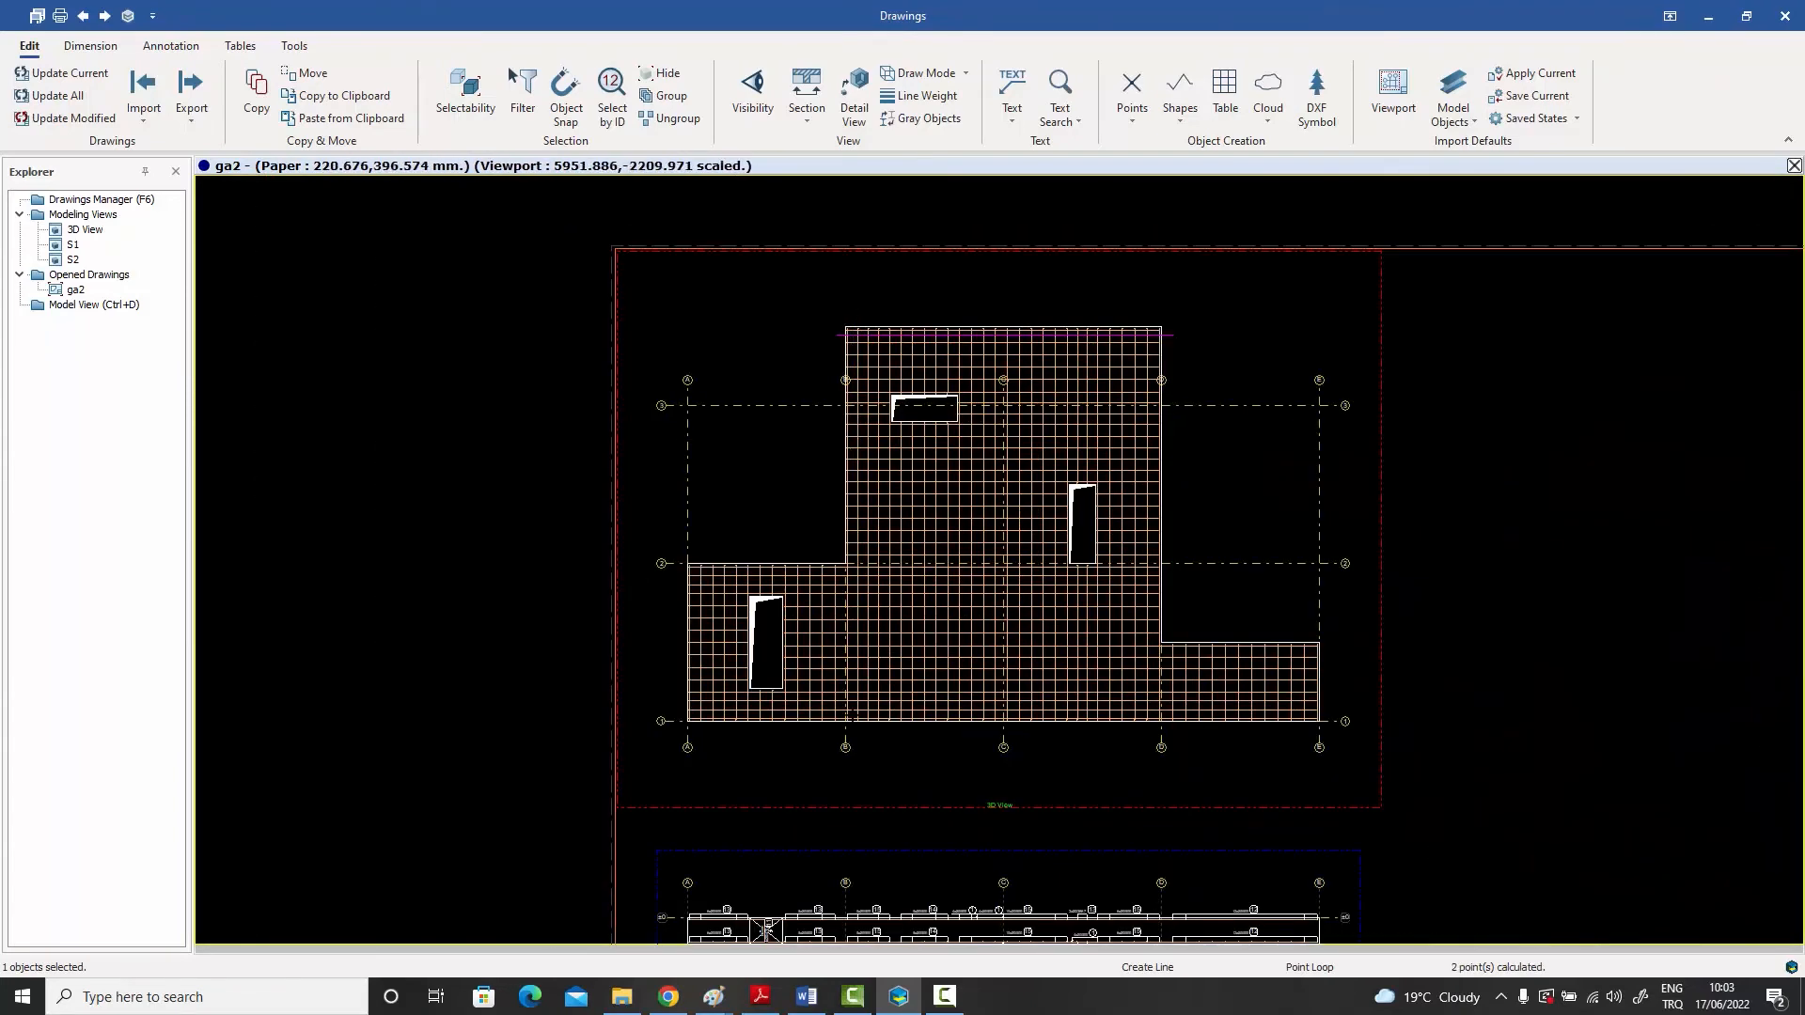
scroll(849, 719, up, 2)
scroll(853, 731, up, 4)
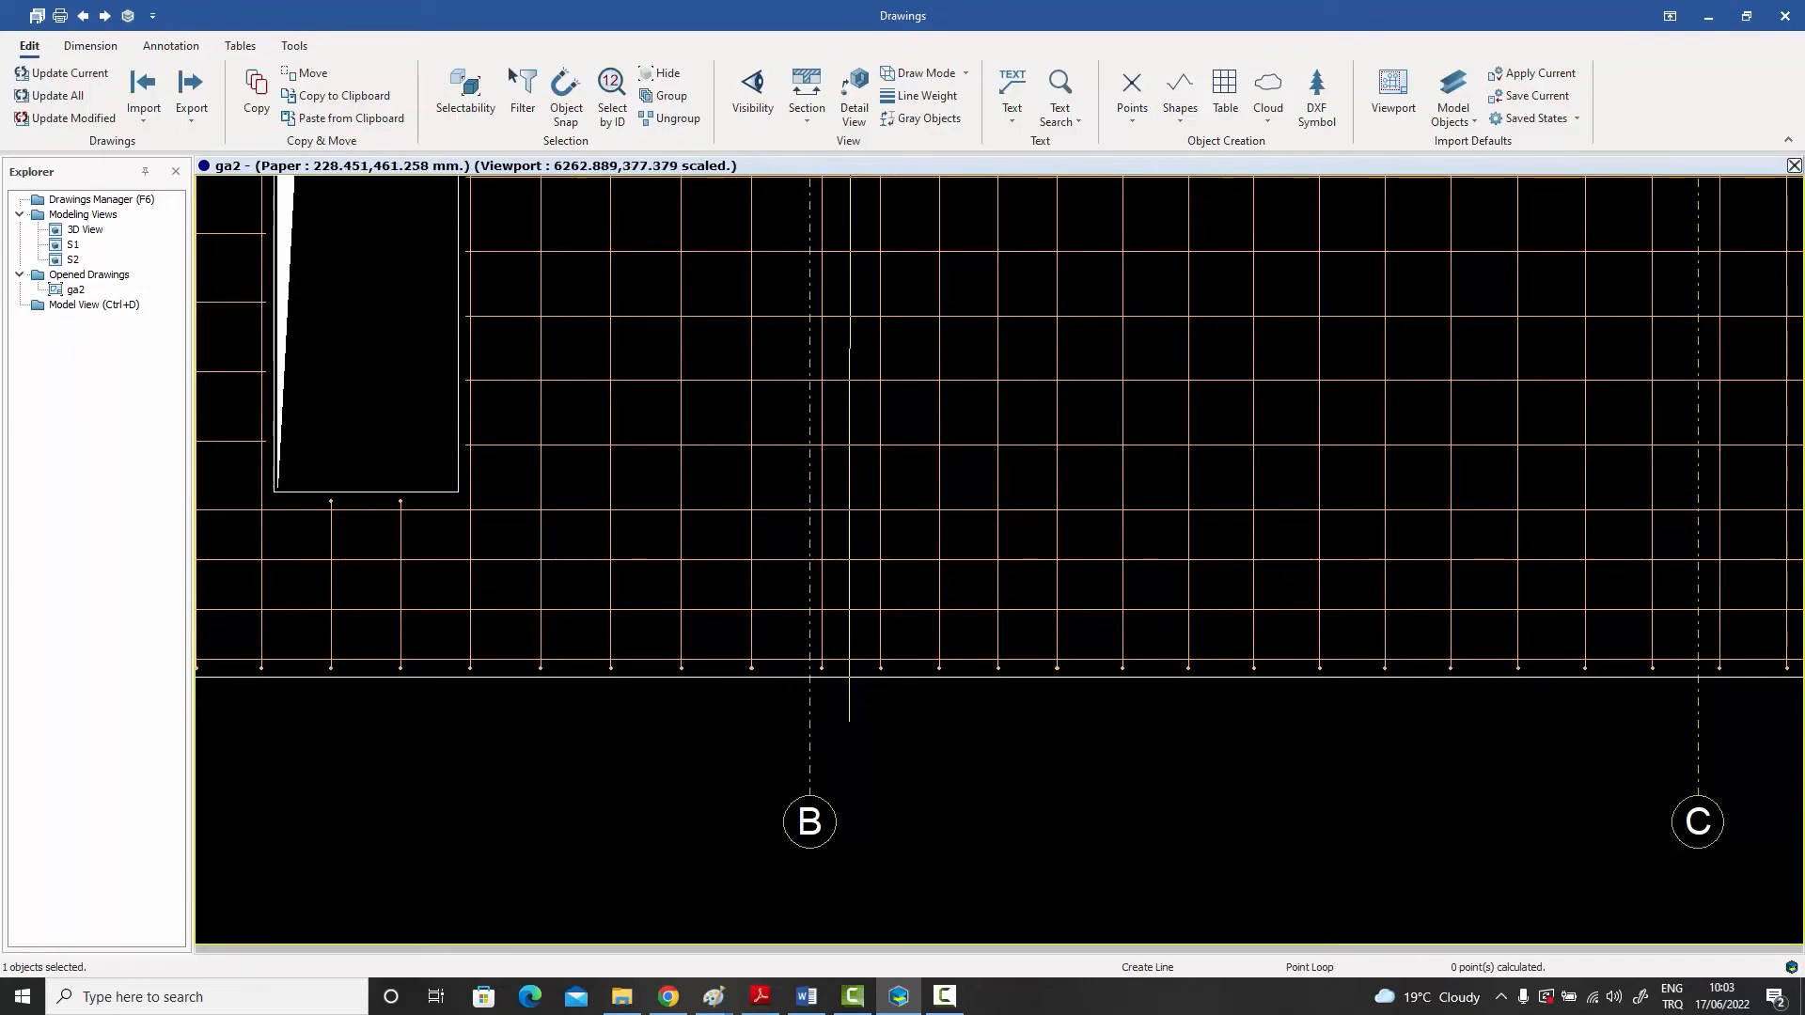
scroll(846, 722, down, 5)
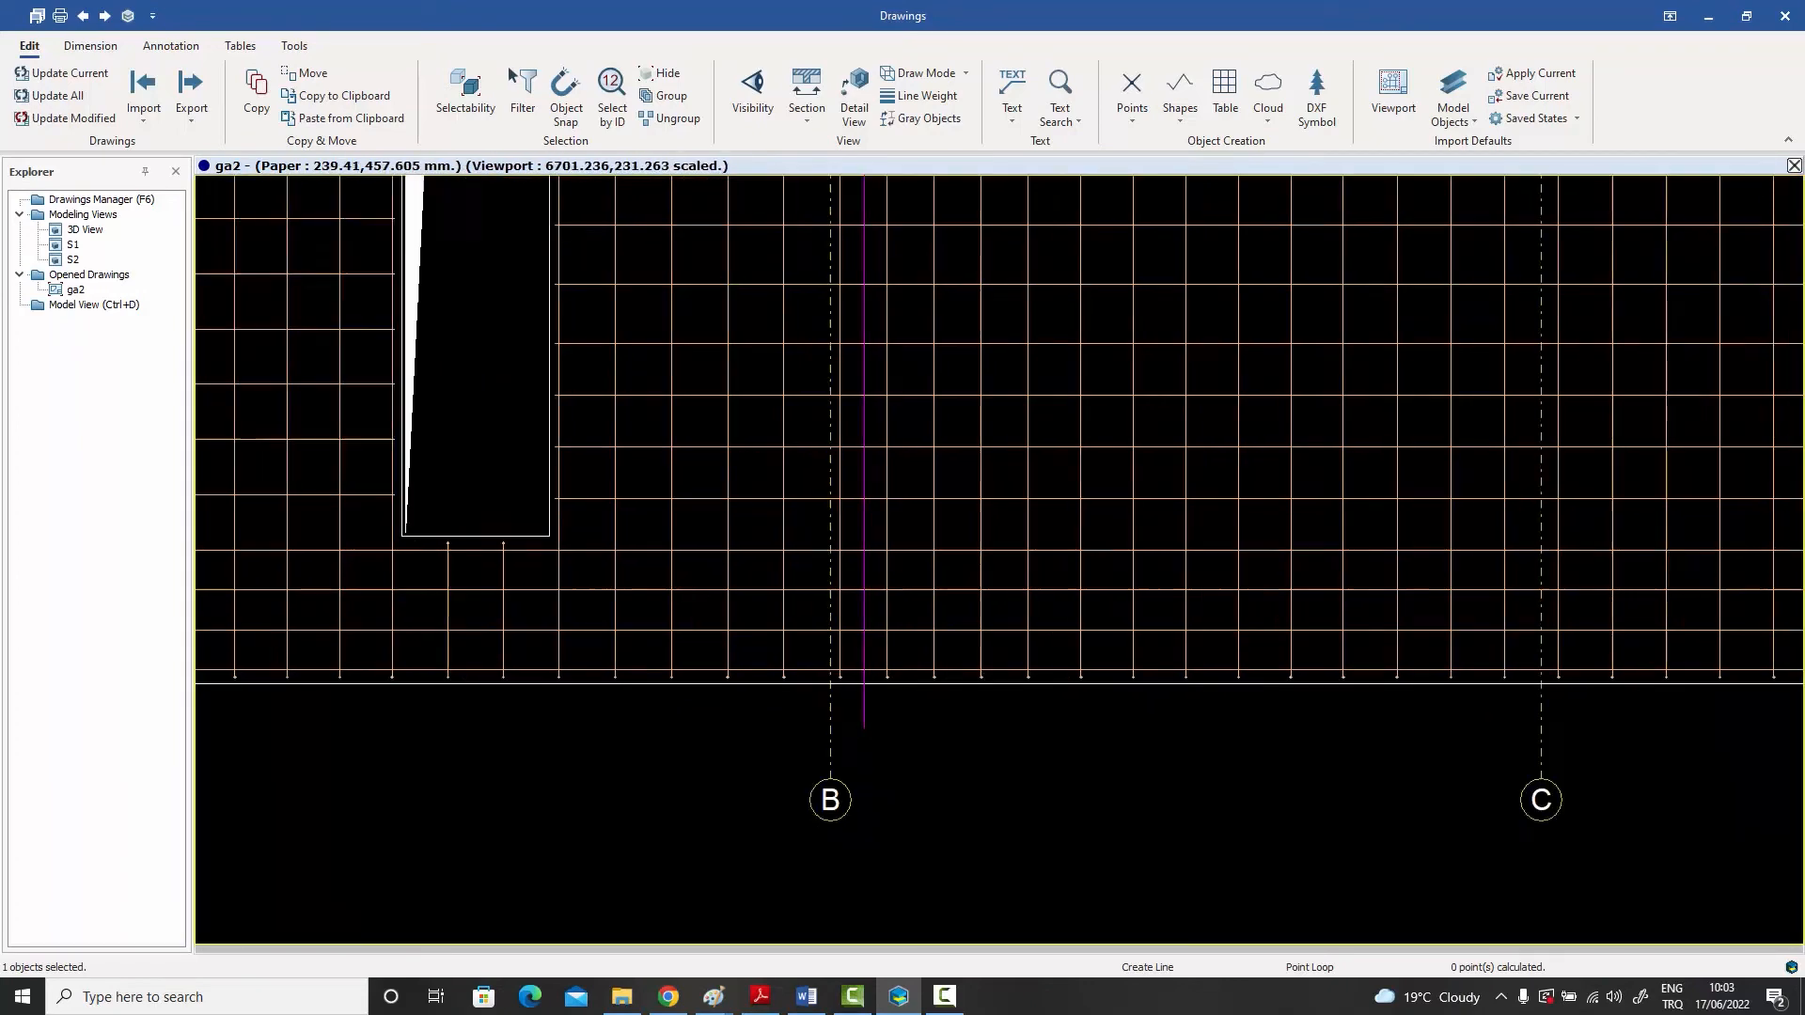
- Draw a horizontal line just above axis 1, extending slightly past the slab at axes A and E, and end the Line command
scroll(735, 714, up, 4)
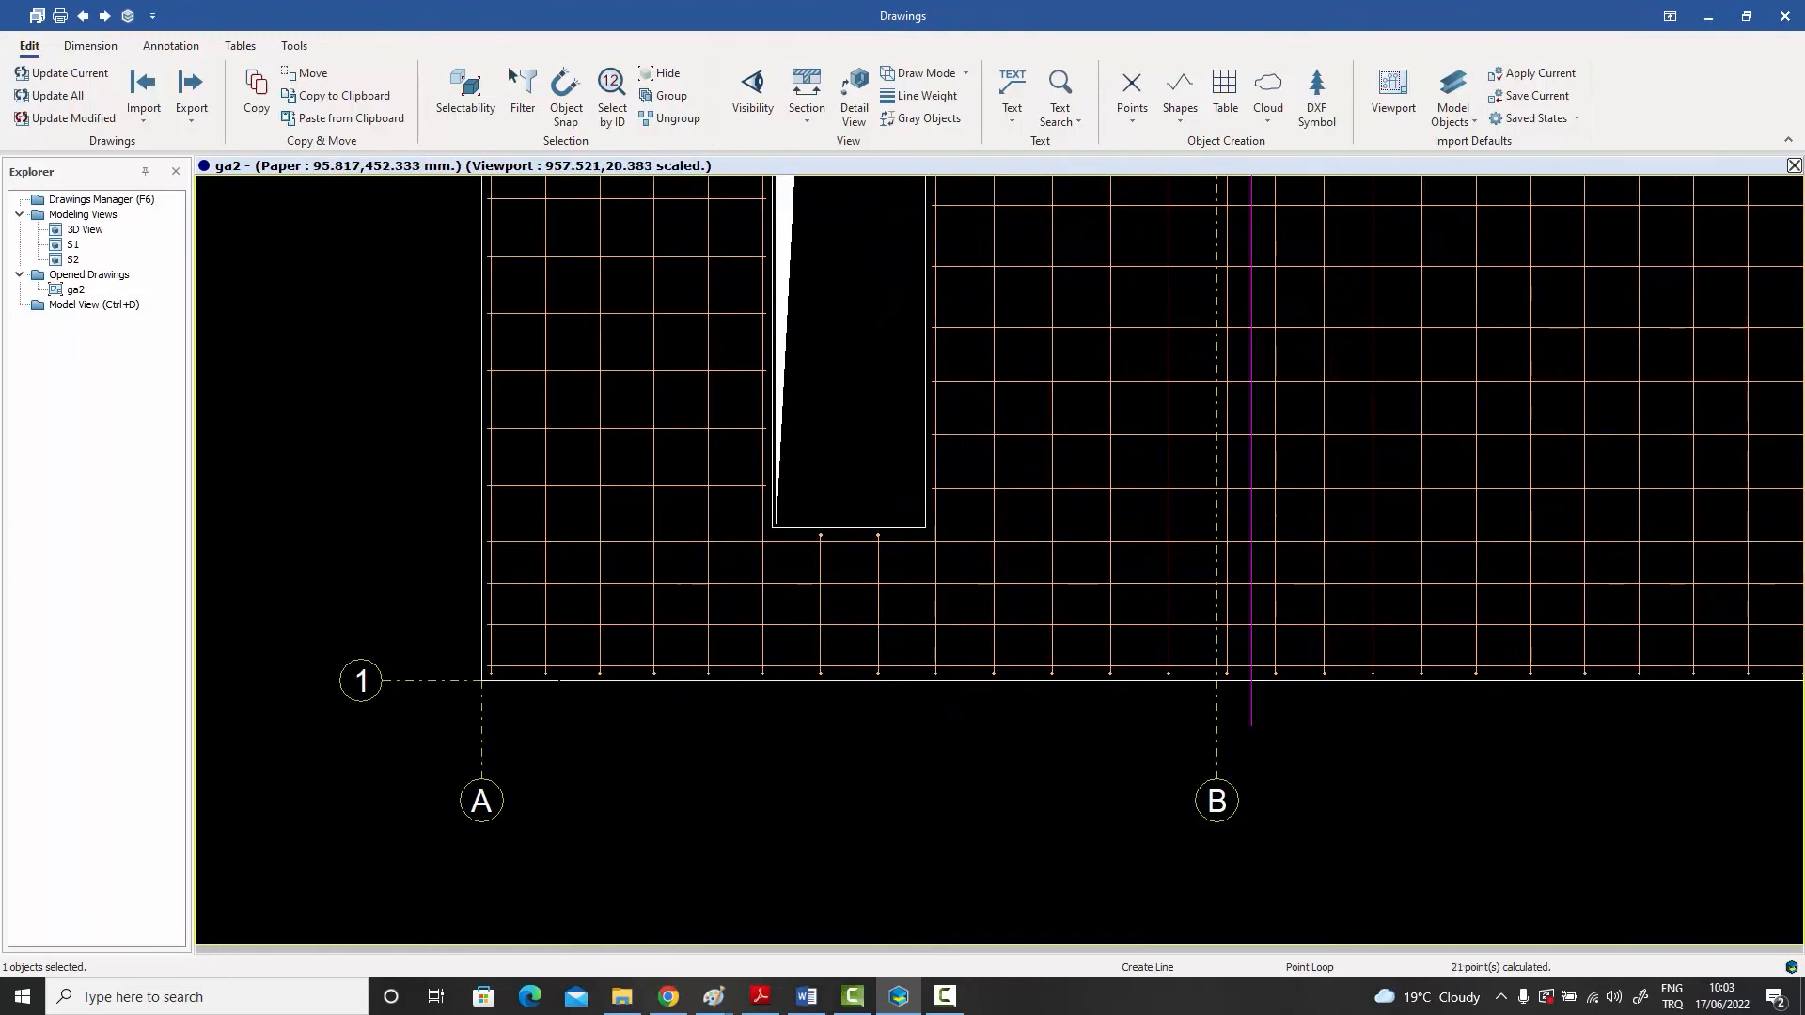
scroll(655, 695, up, 2)
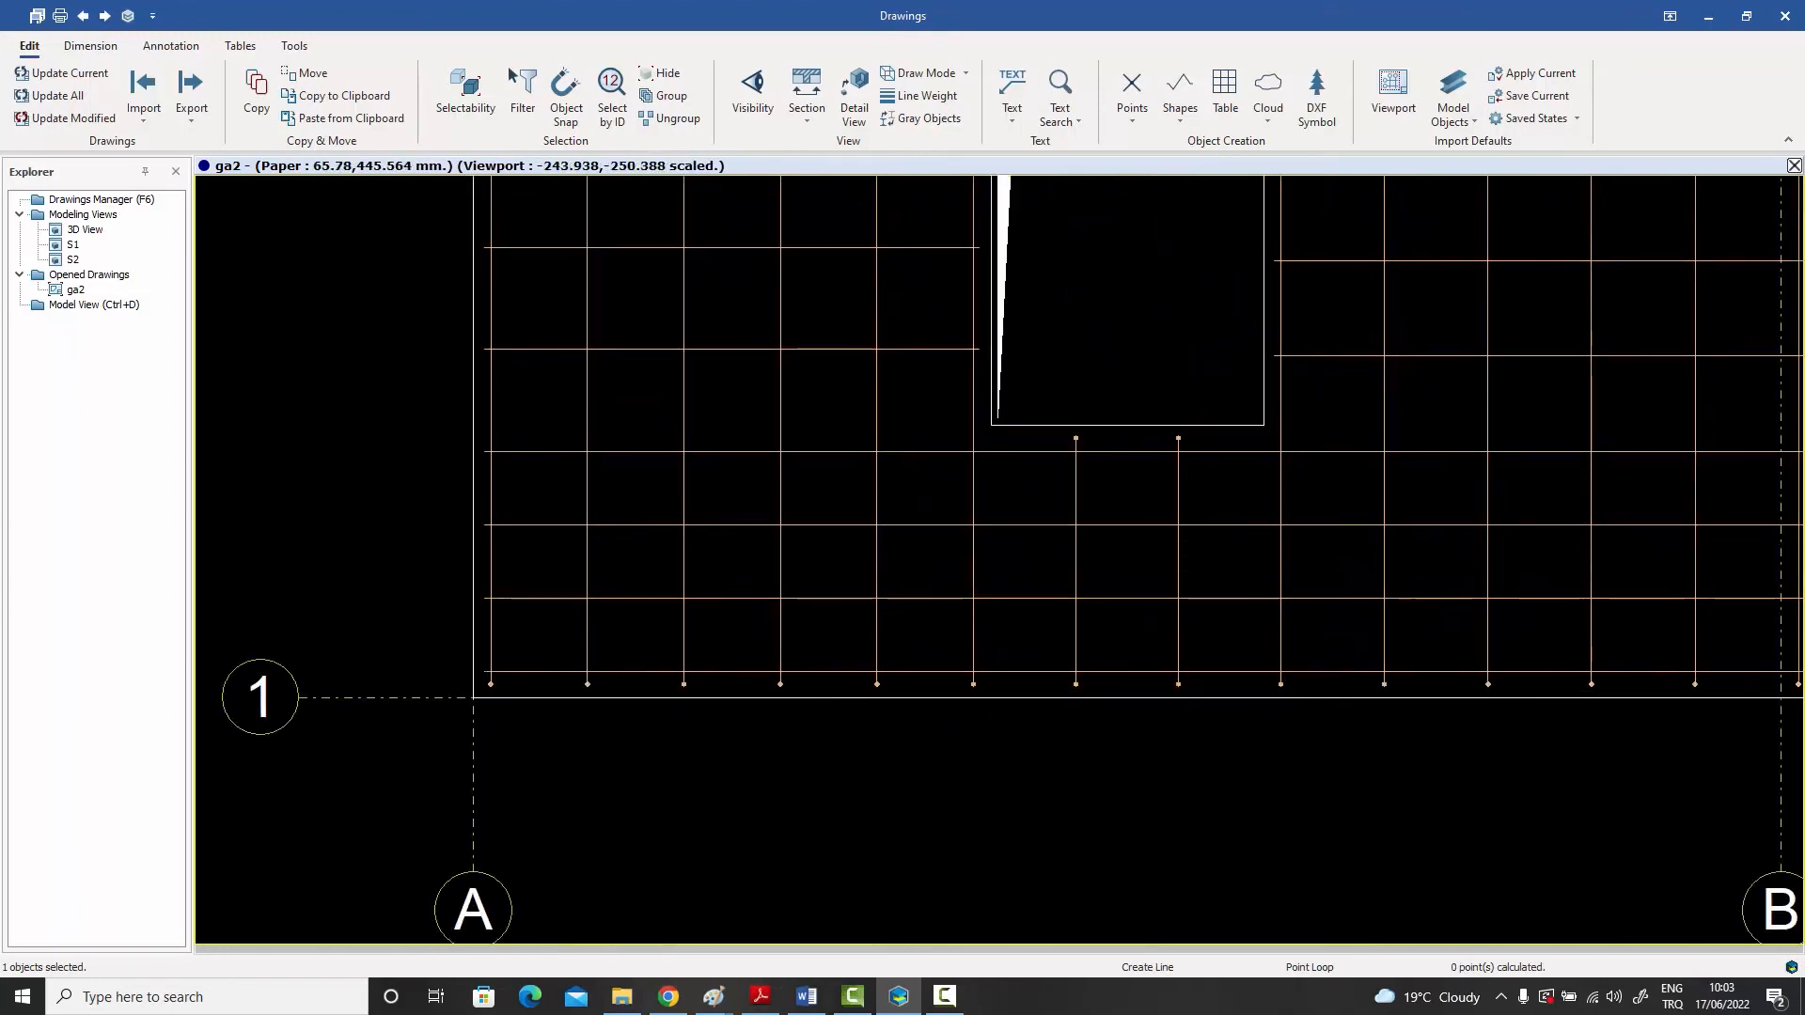
scroll(467, 620, down, 2)
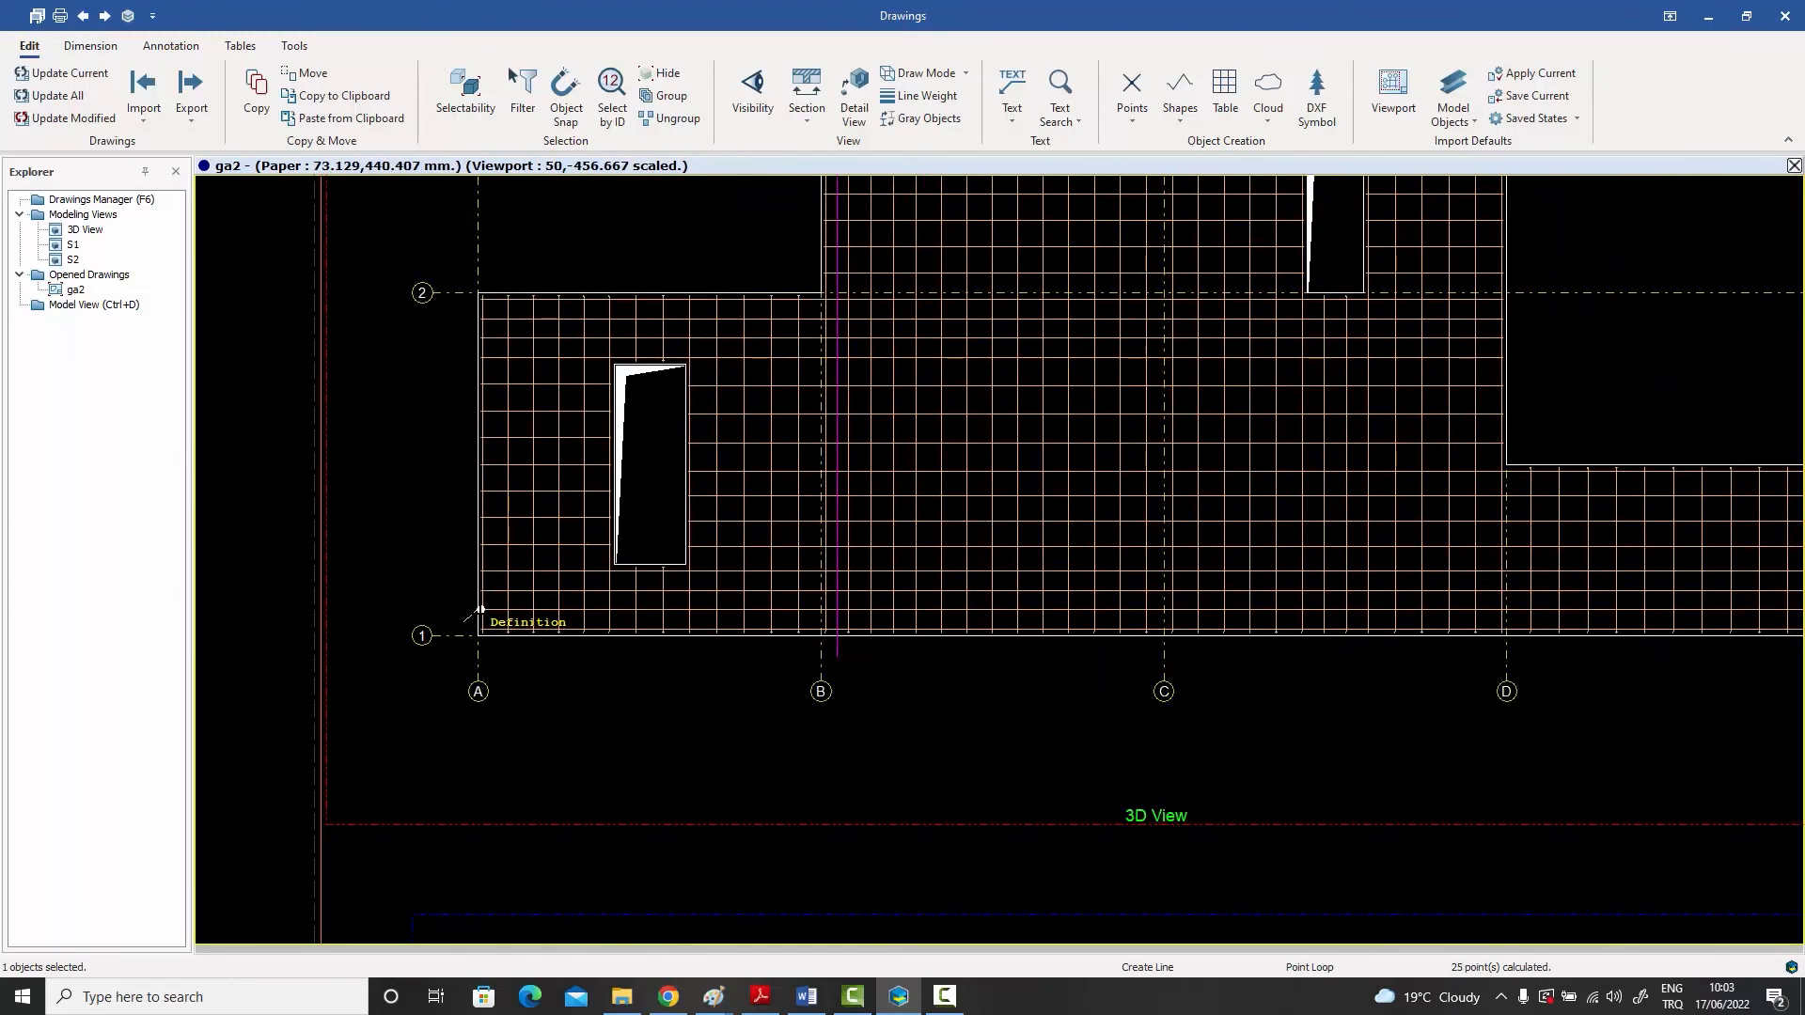
scroll(477, 611, down, 3)
scroll(1184, 623, up, 5)
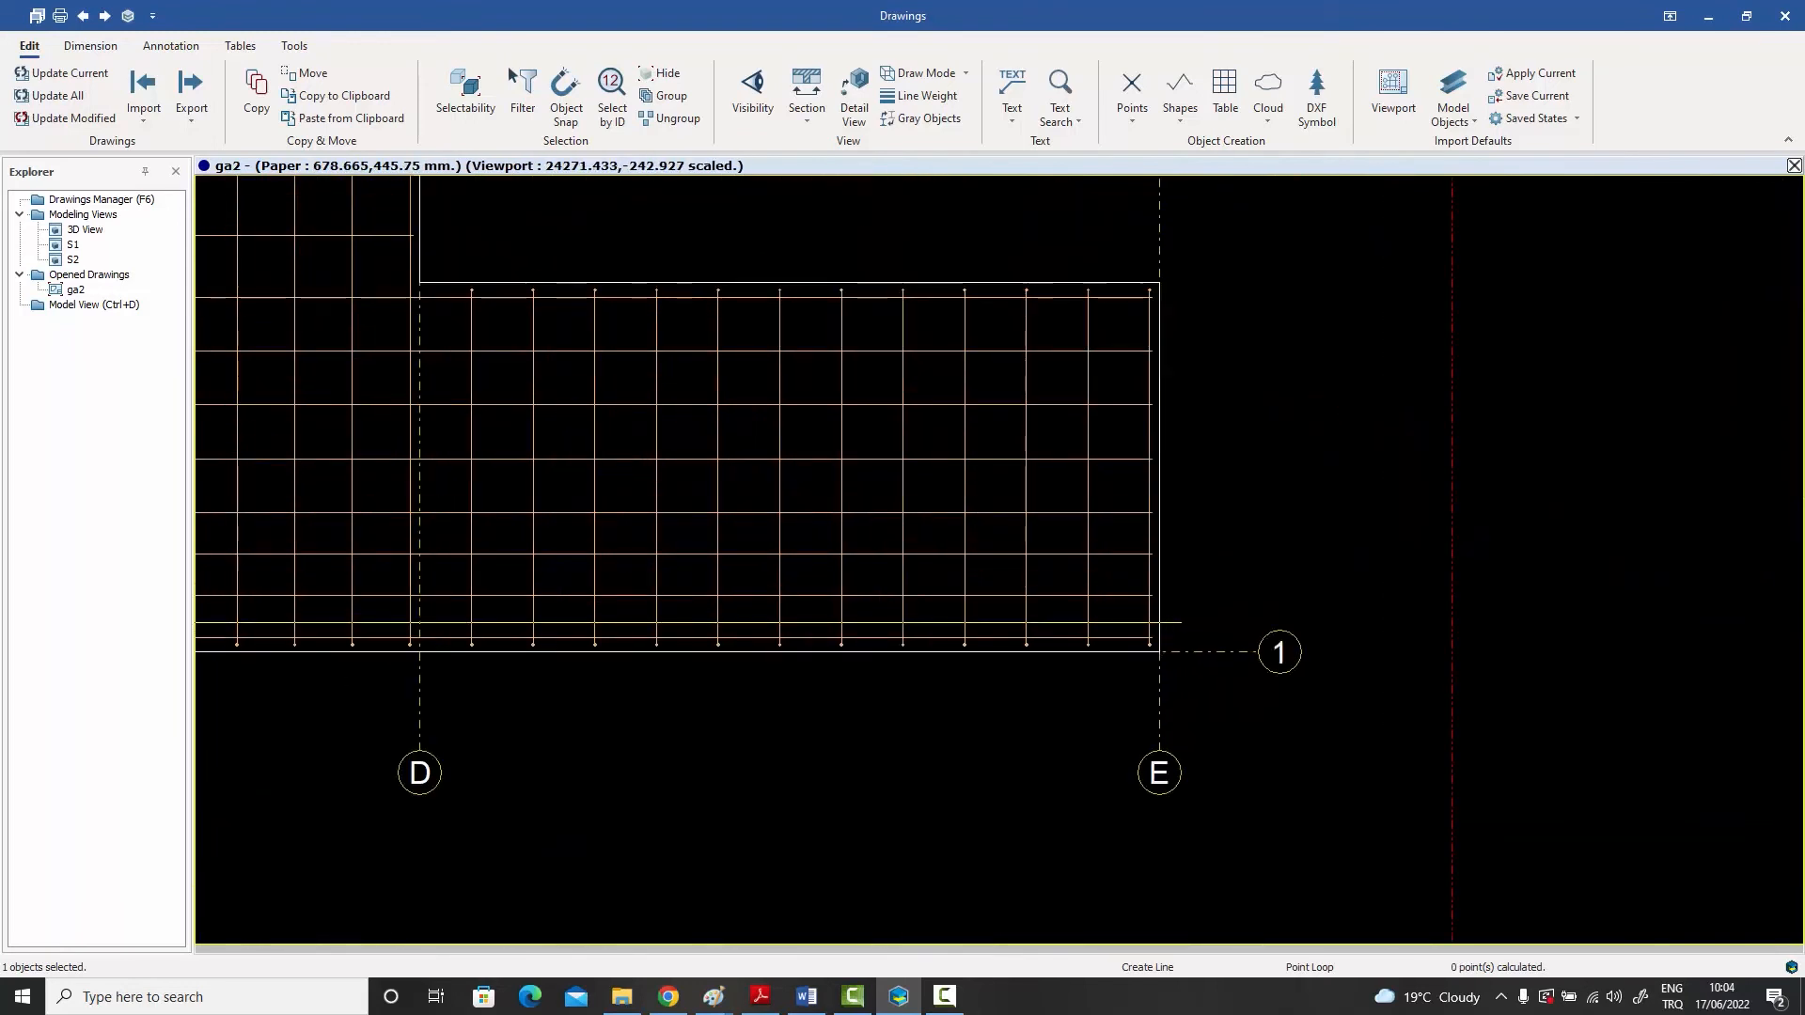
click(1218, 622)
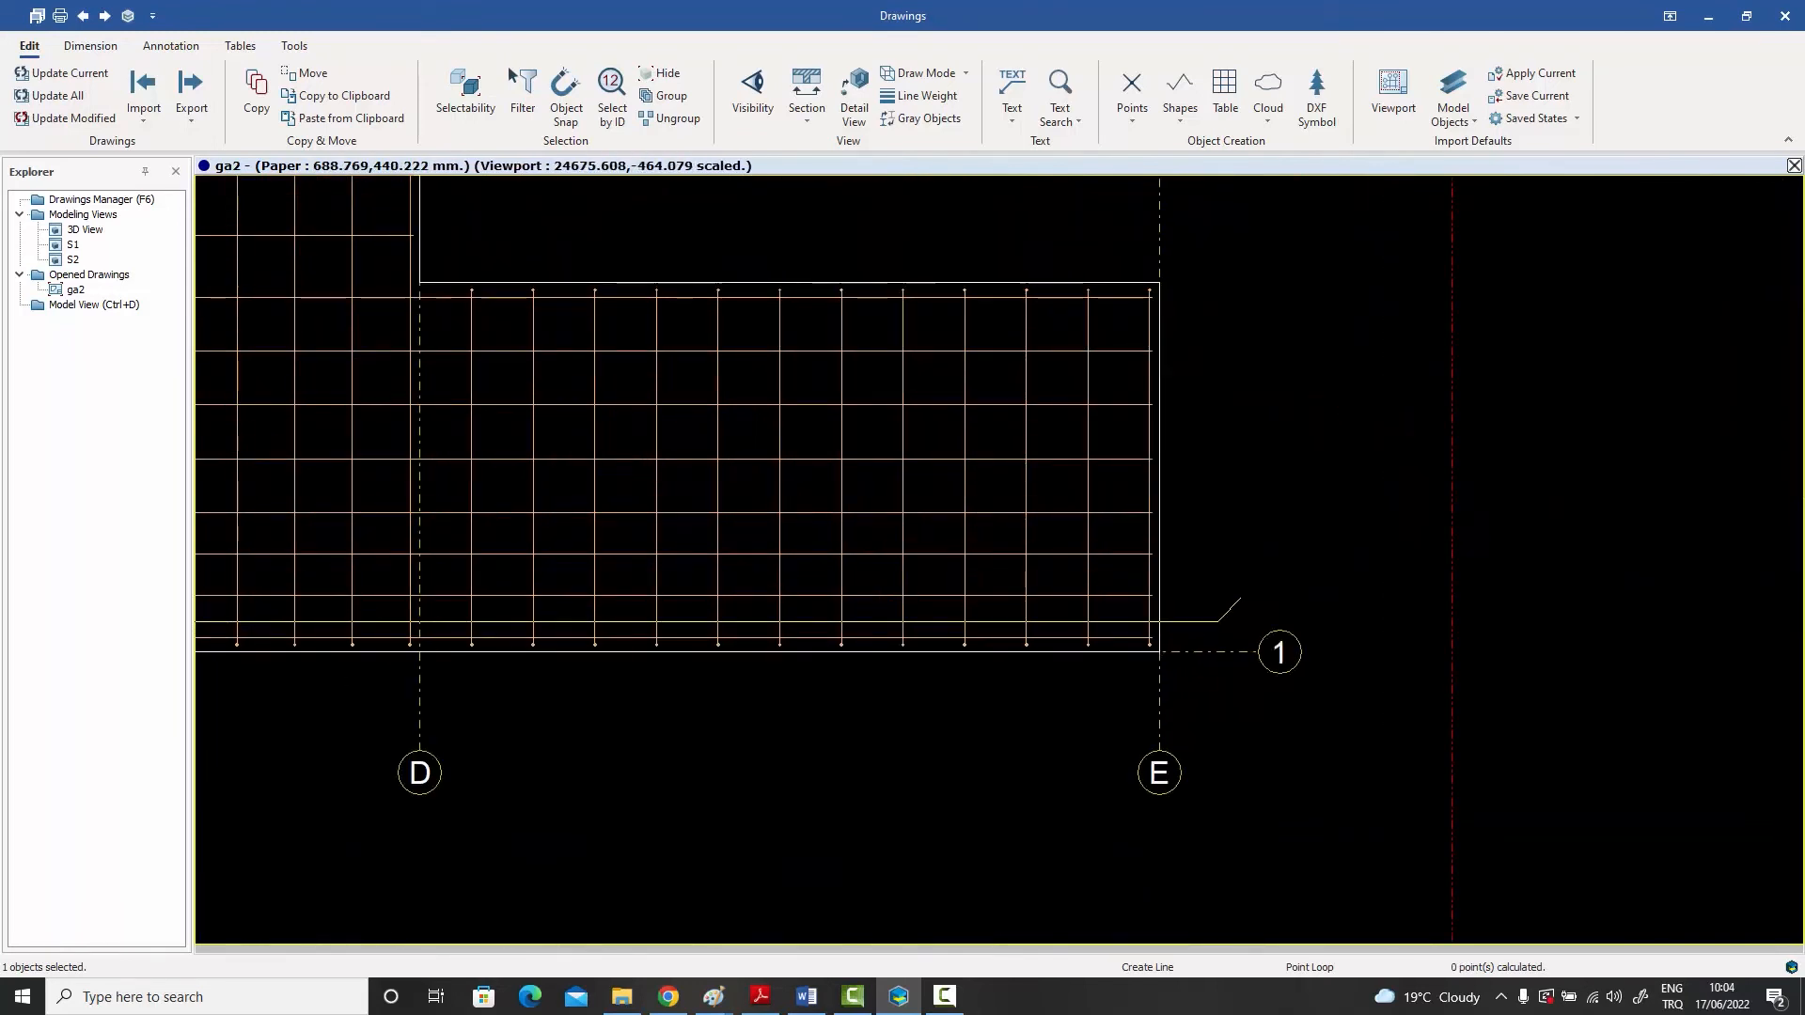
scroll(1241, 598, down, 3)
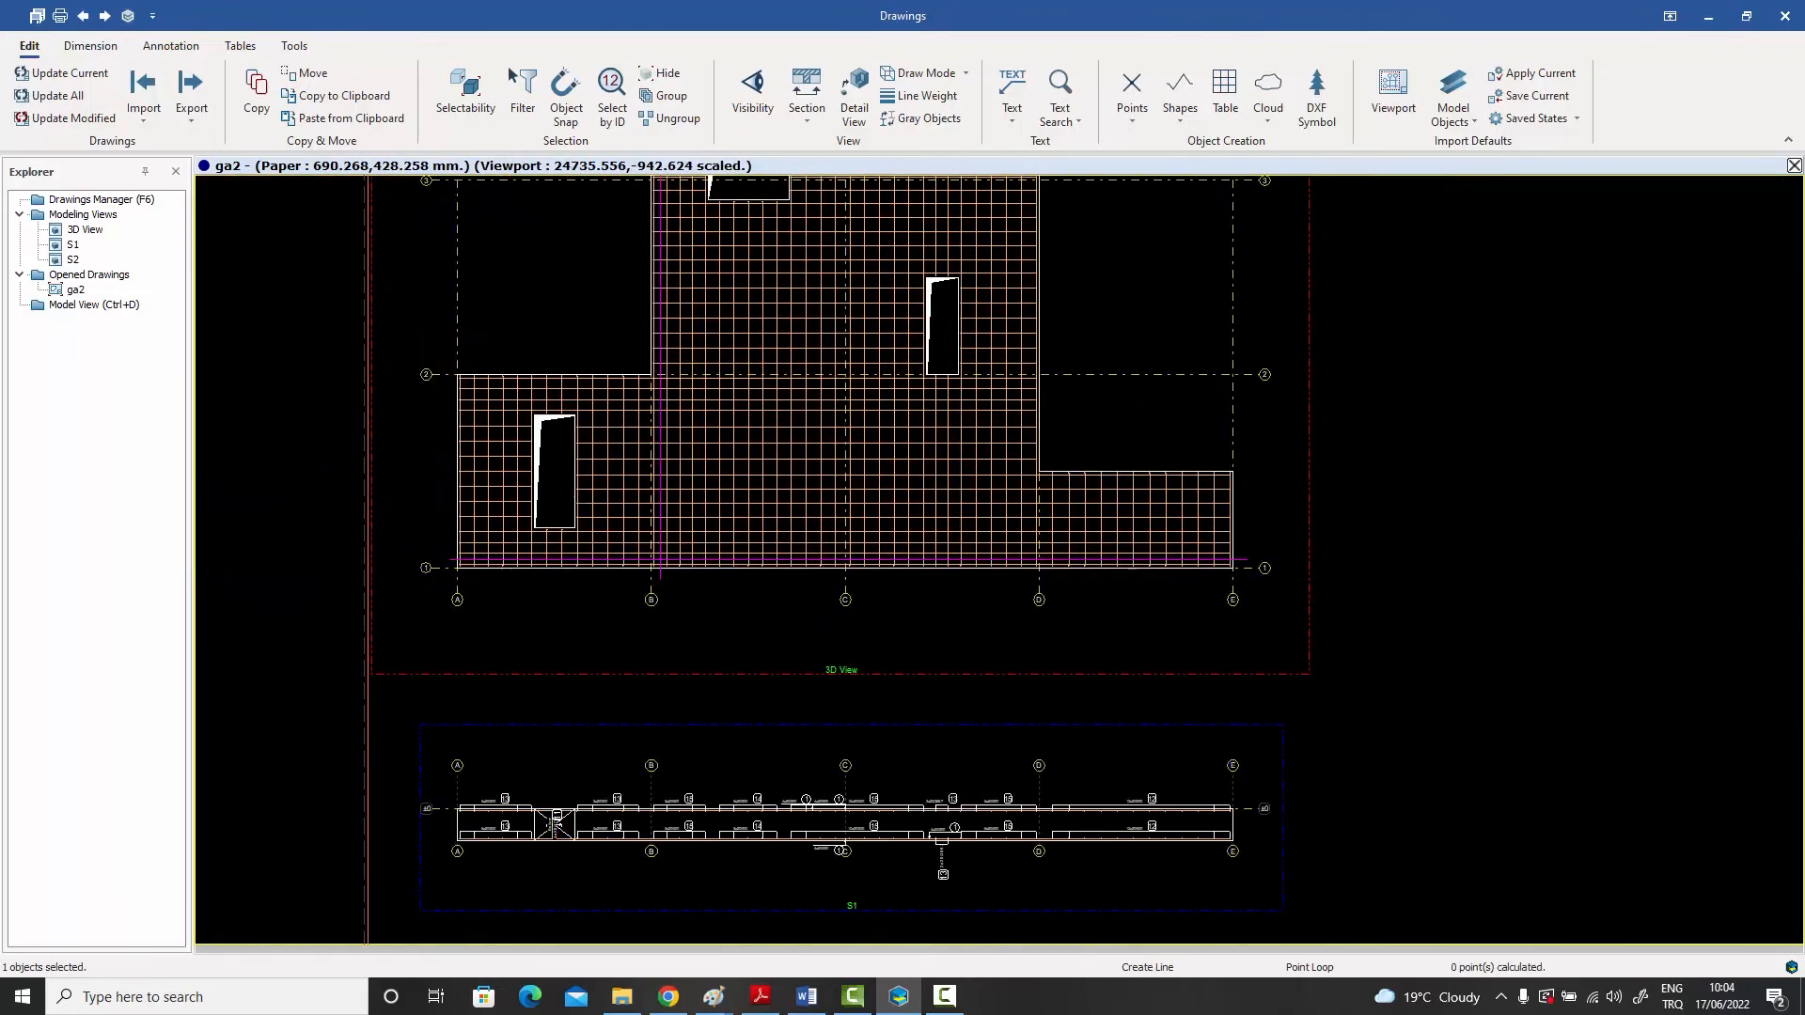
right_click(1199, 402)
click(1217, 415)
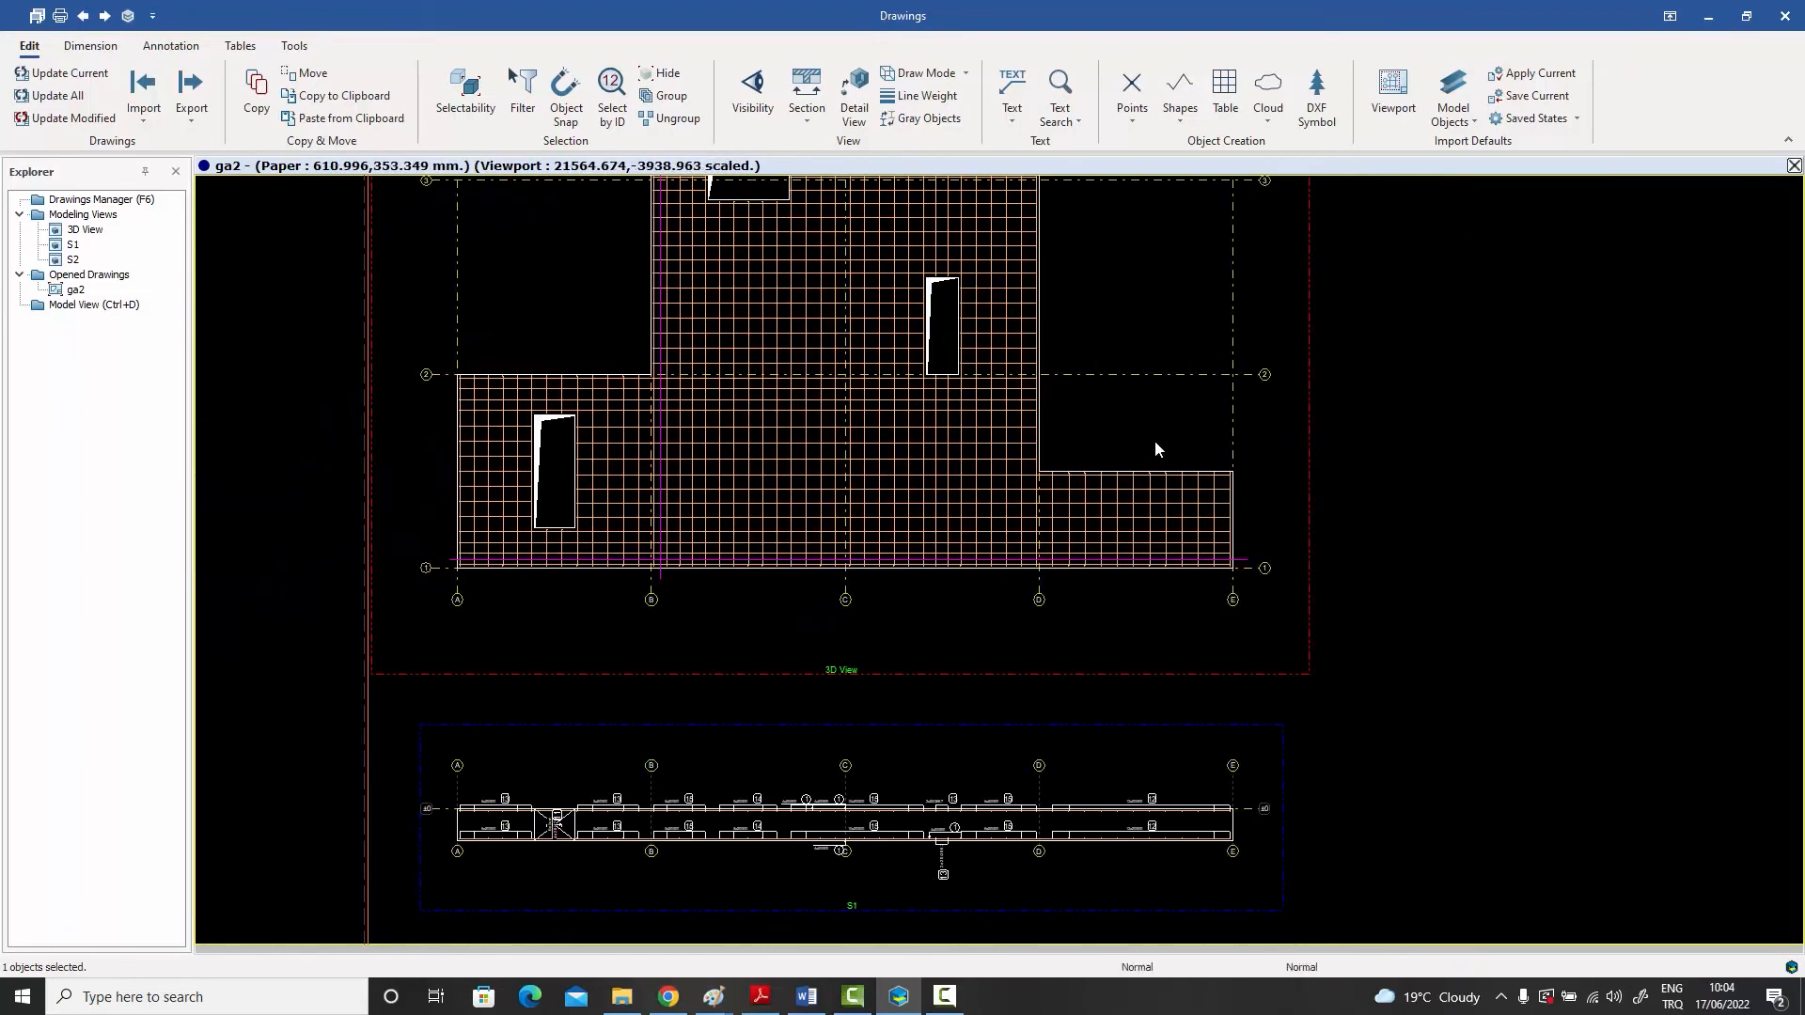
- Select the whole slab plan with its rebars and the three drawn lines, and create automatic Formwork Dimensions for it
middle_drag(1156, 449, 1126, 589)
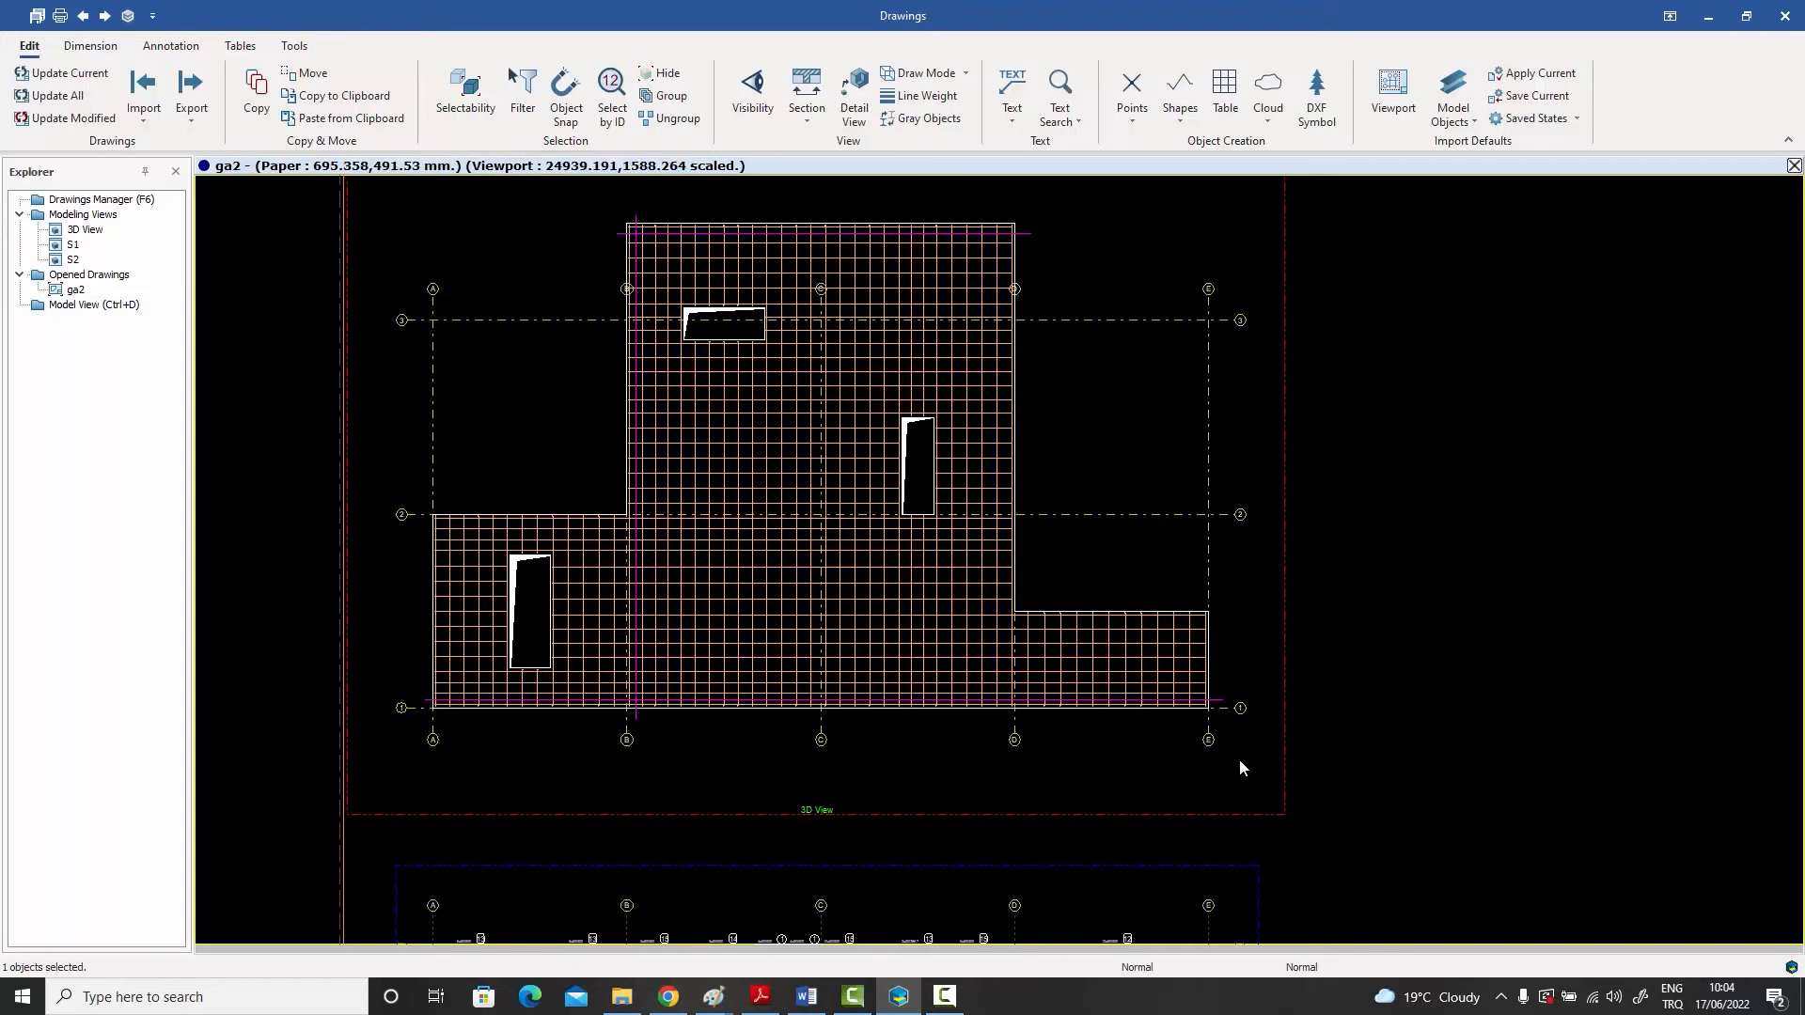
drag(1241, 759, 425, 207)
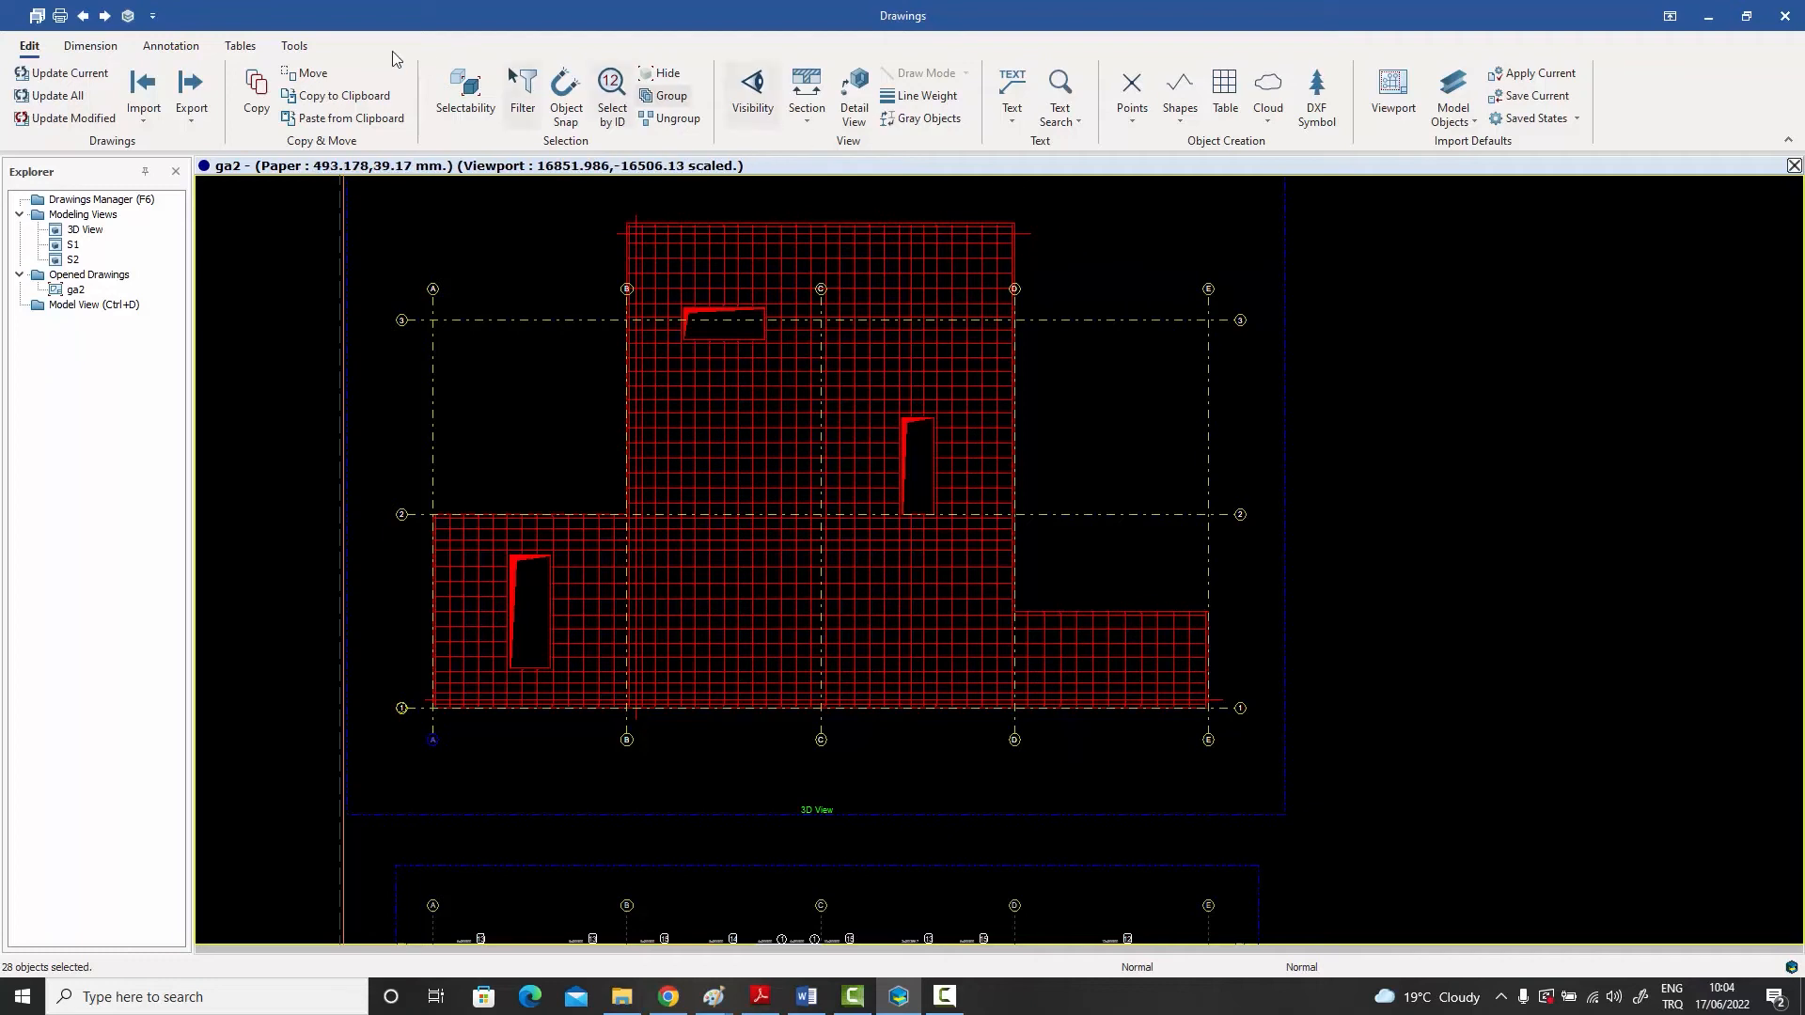
click(90, 46)
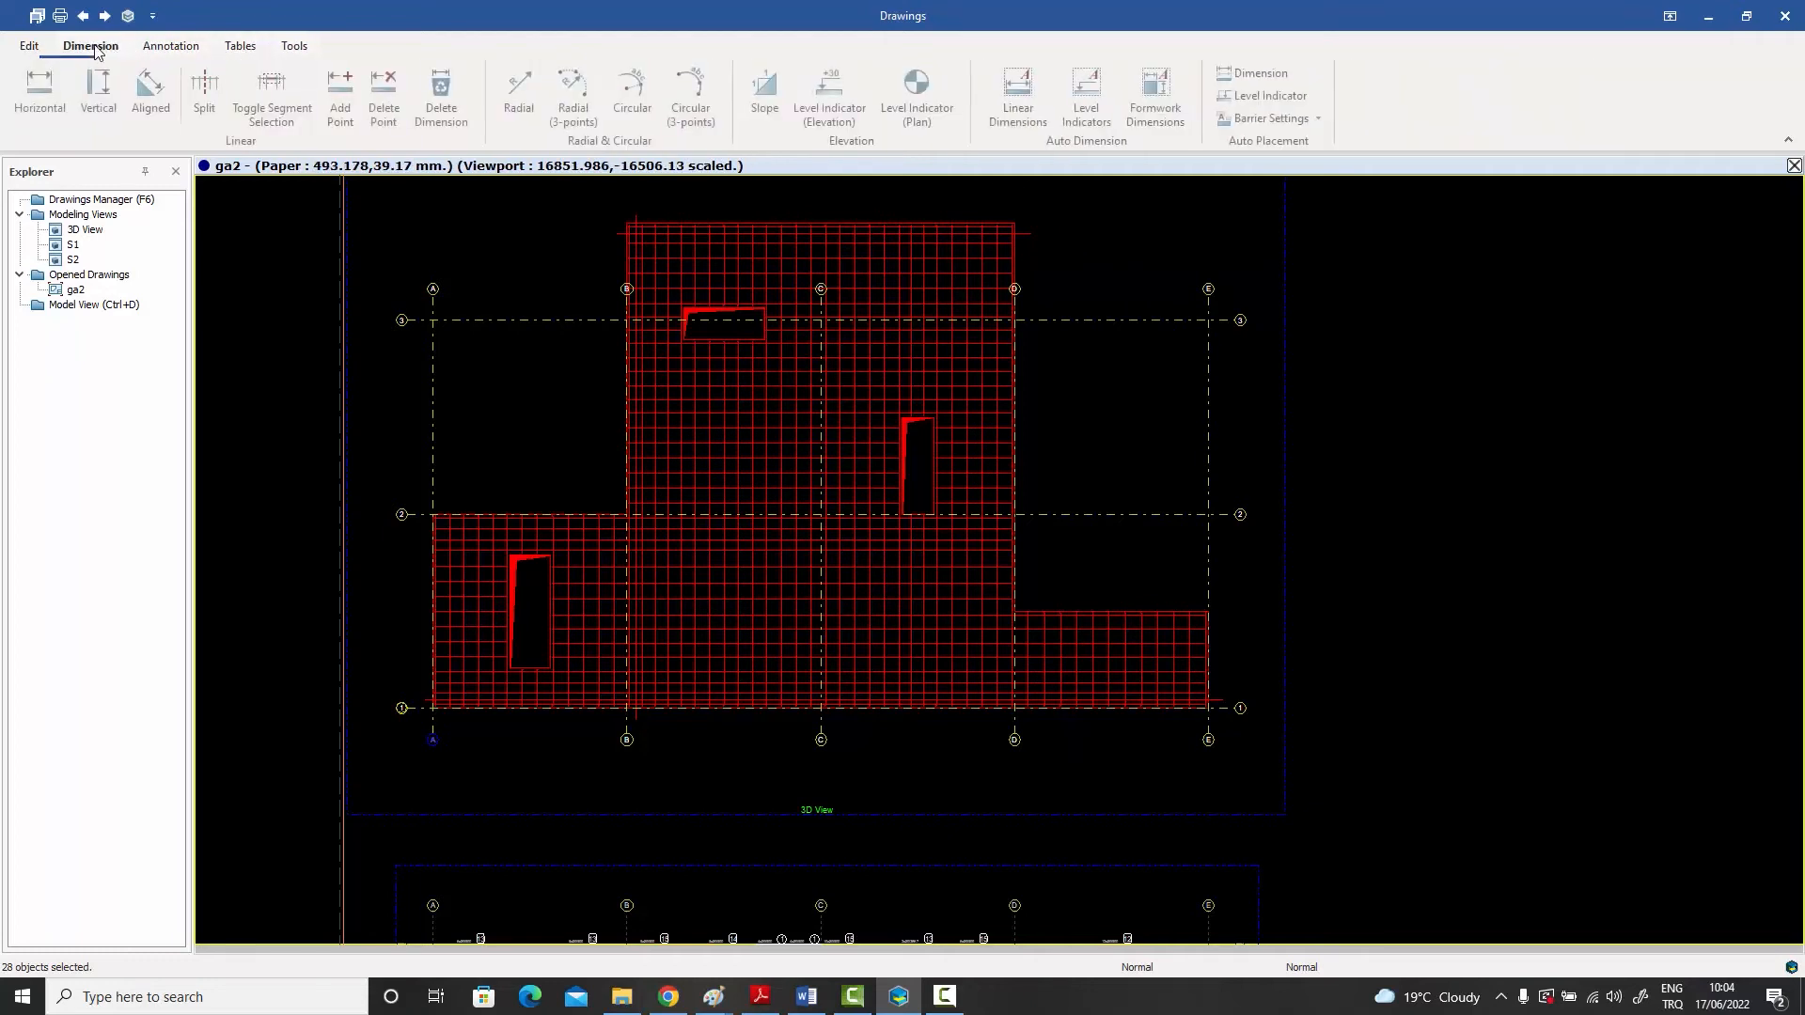
click(1158, 96)
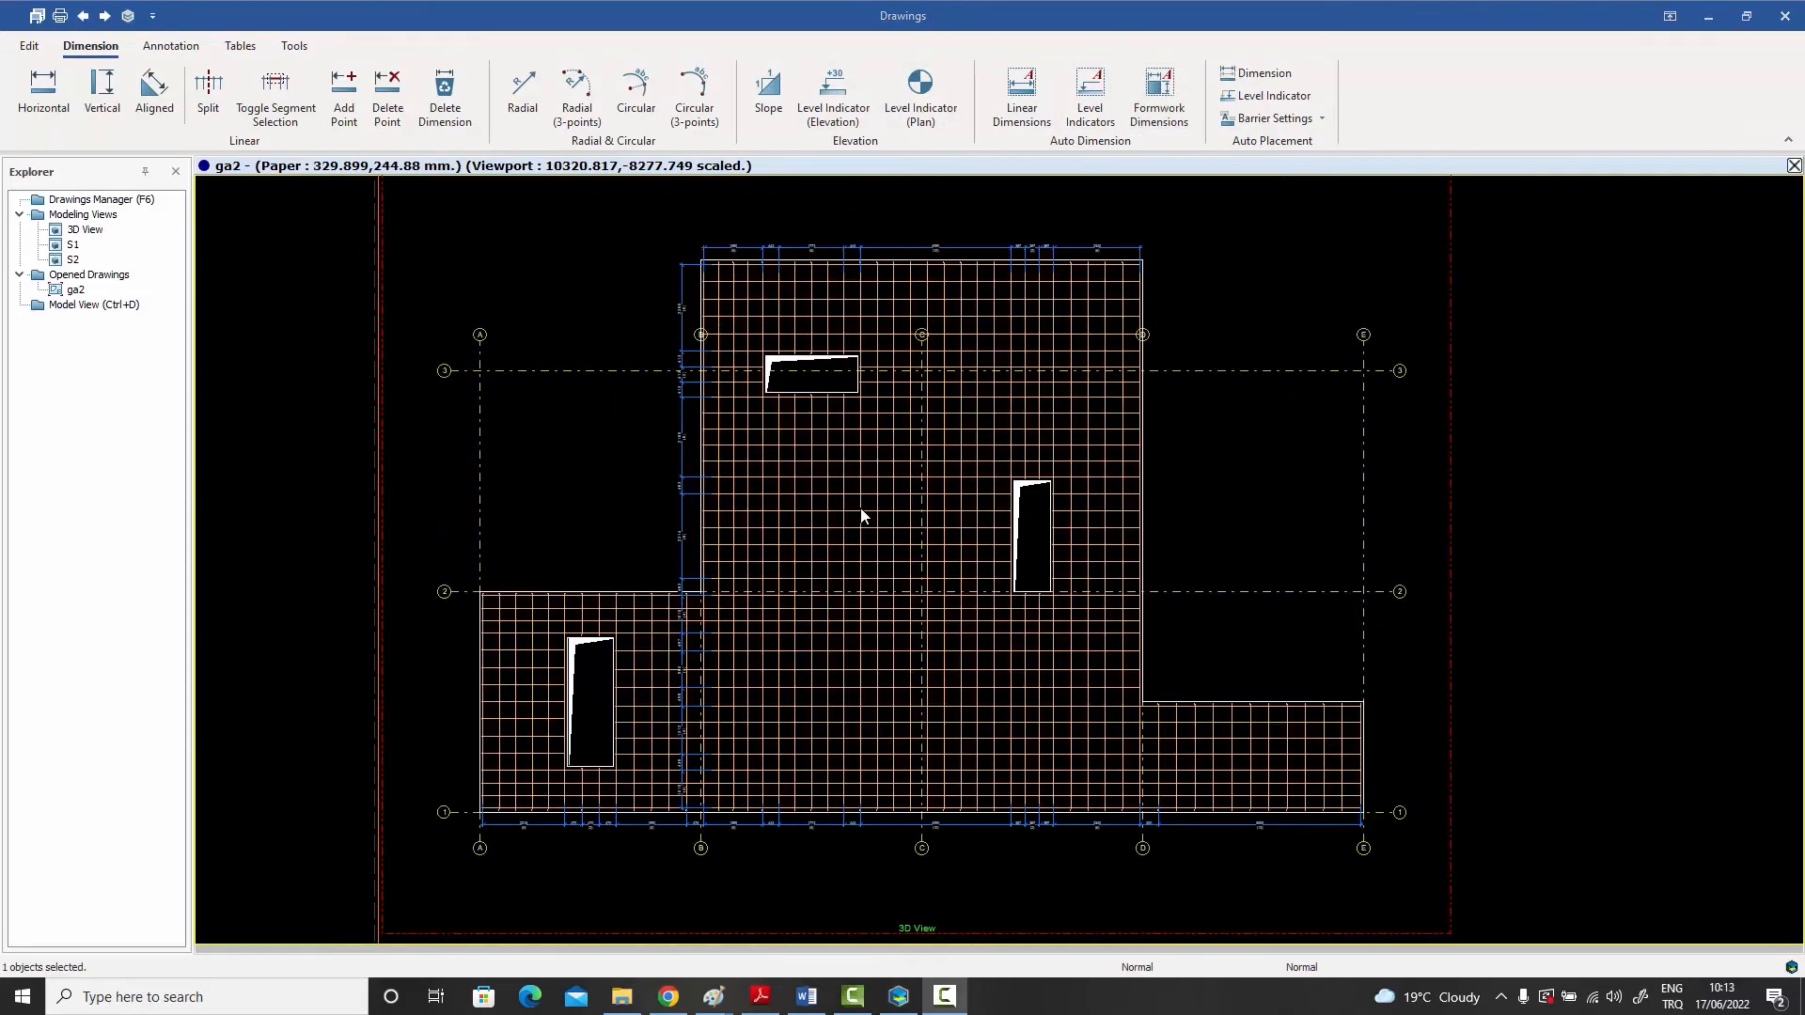
- Check the upper dimension chain from axis B to axis C by selecting each vertical rebar group beneath it in turn
scroll(793, 278, up, 3)
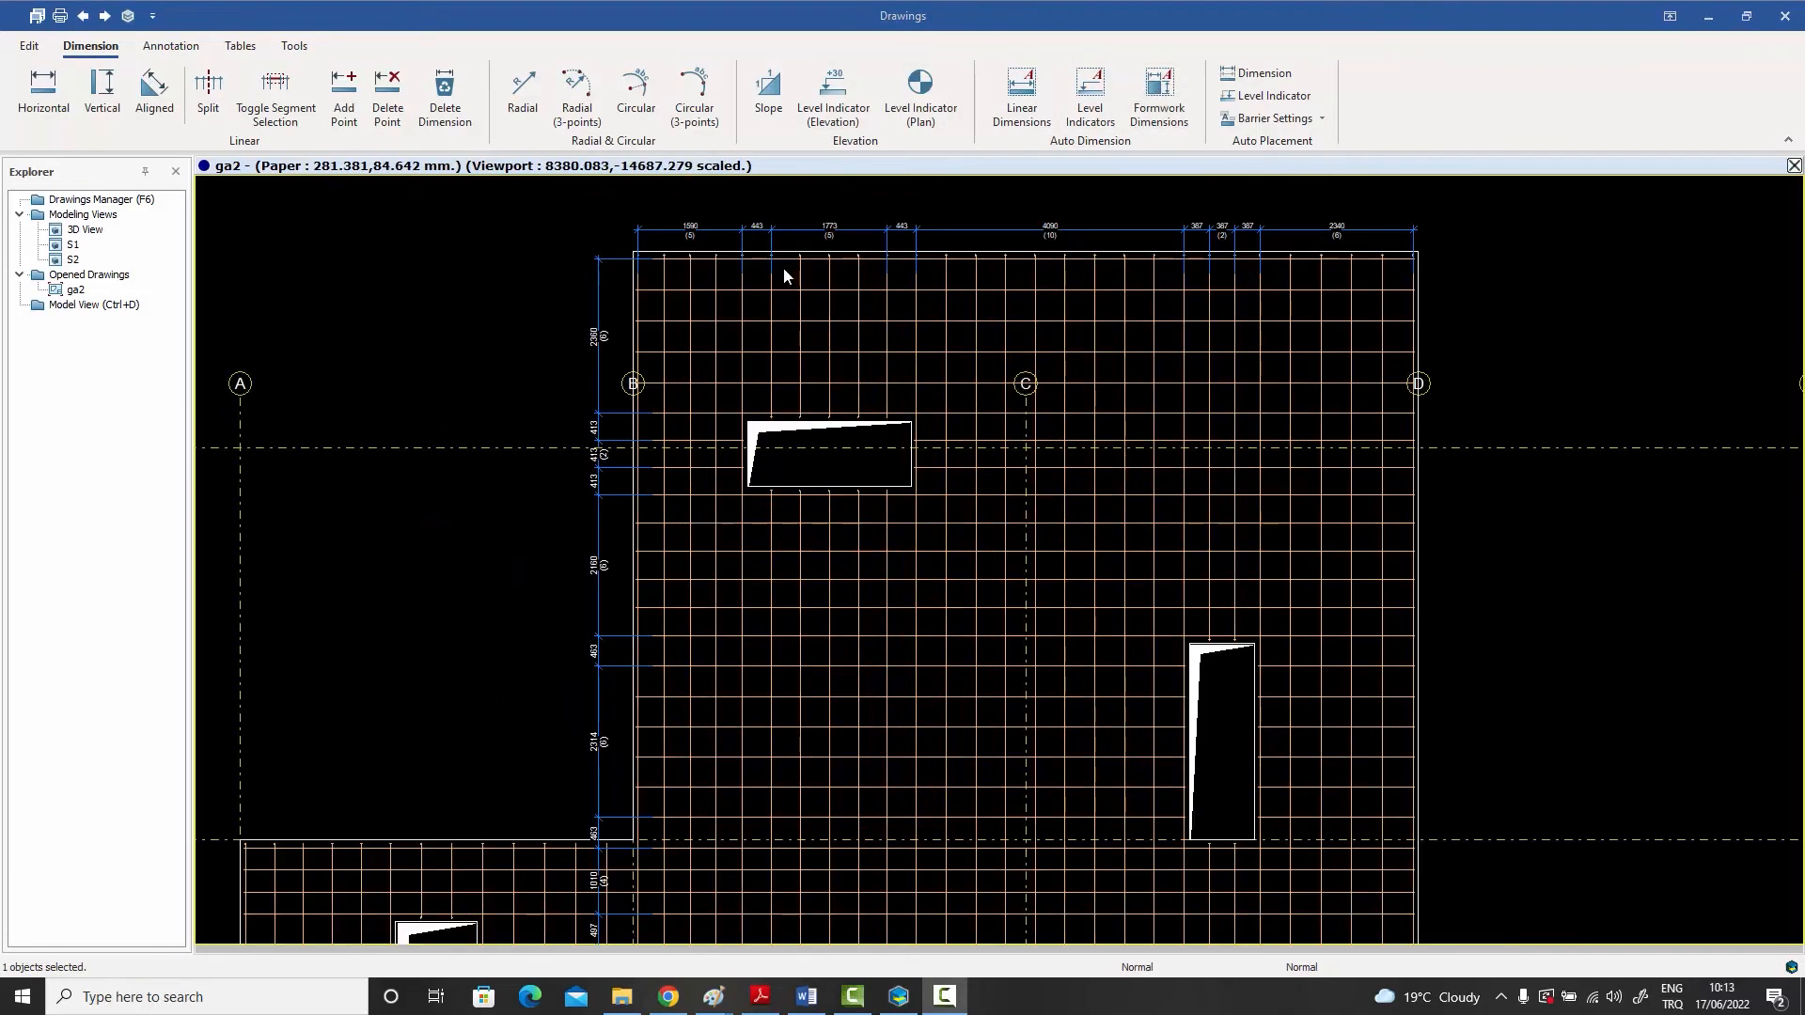
middle_drag(782, 278, 765, 384)
scroll(707, 336, up, 4)
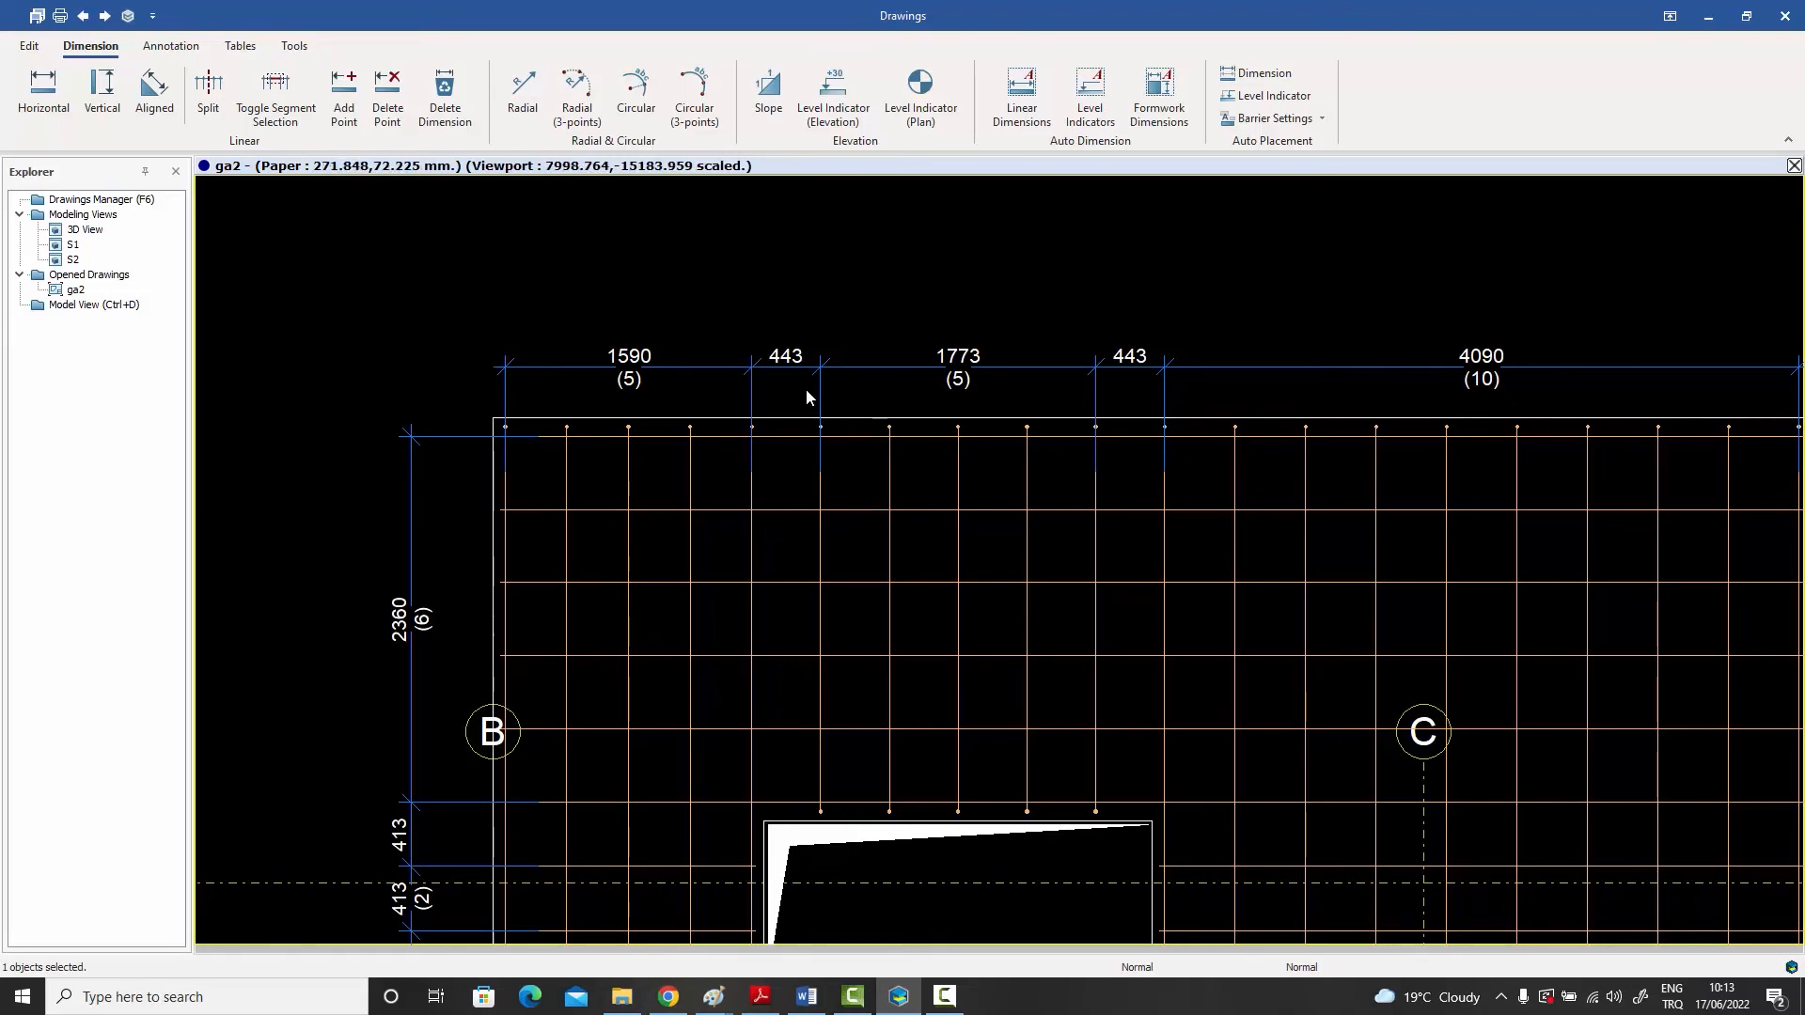
click(690, 483)
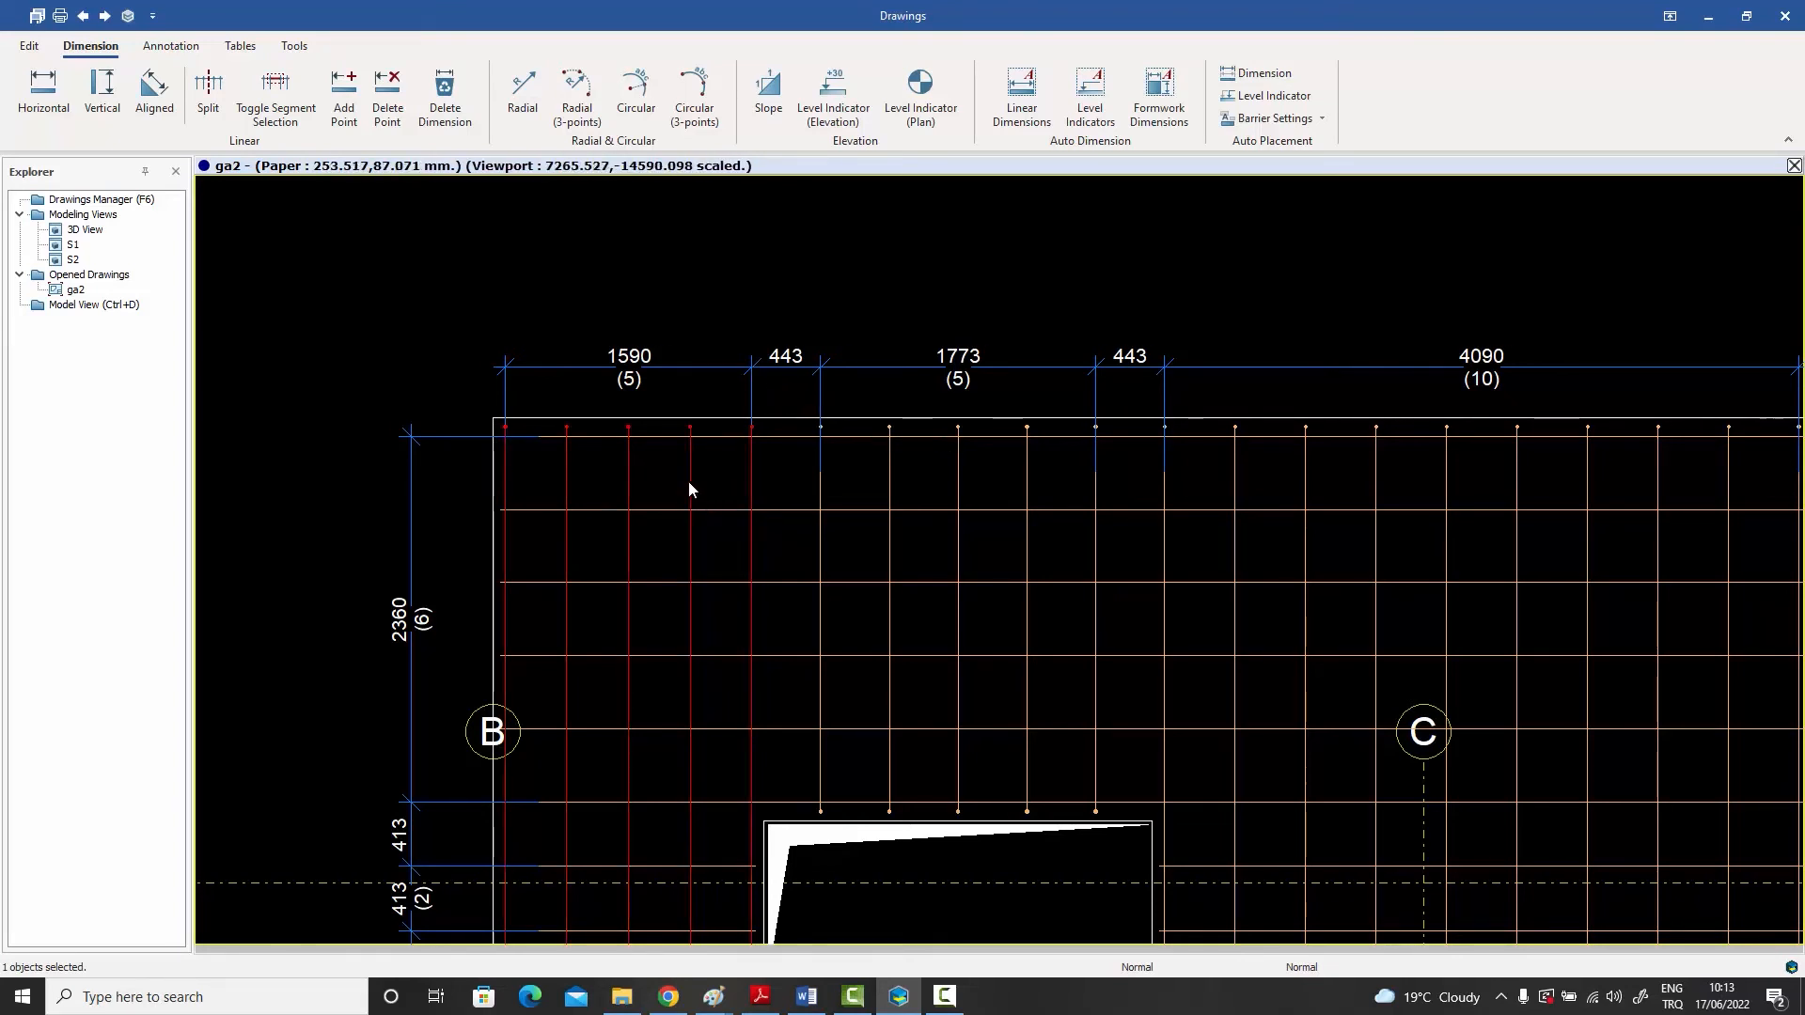
click(821, 495)
middle_drag(1162, 498, 999, 458)
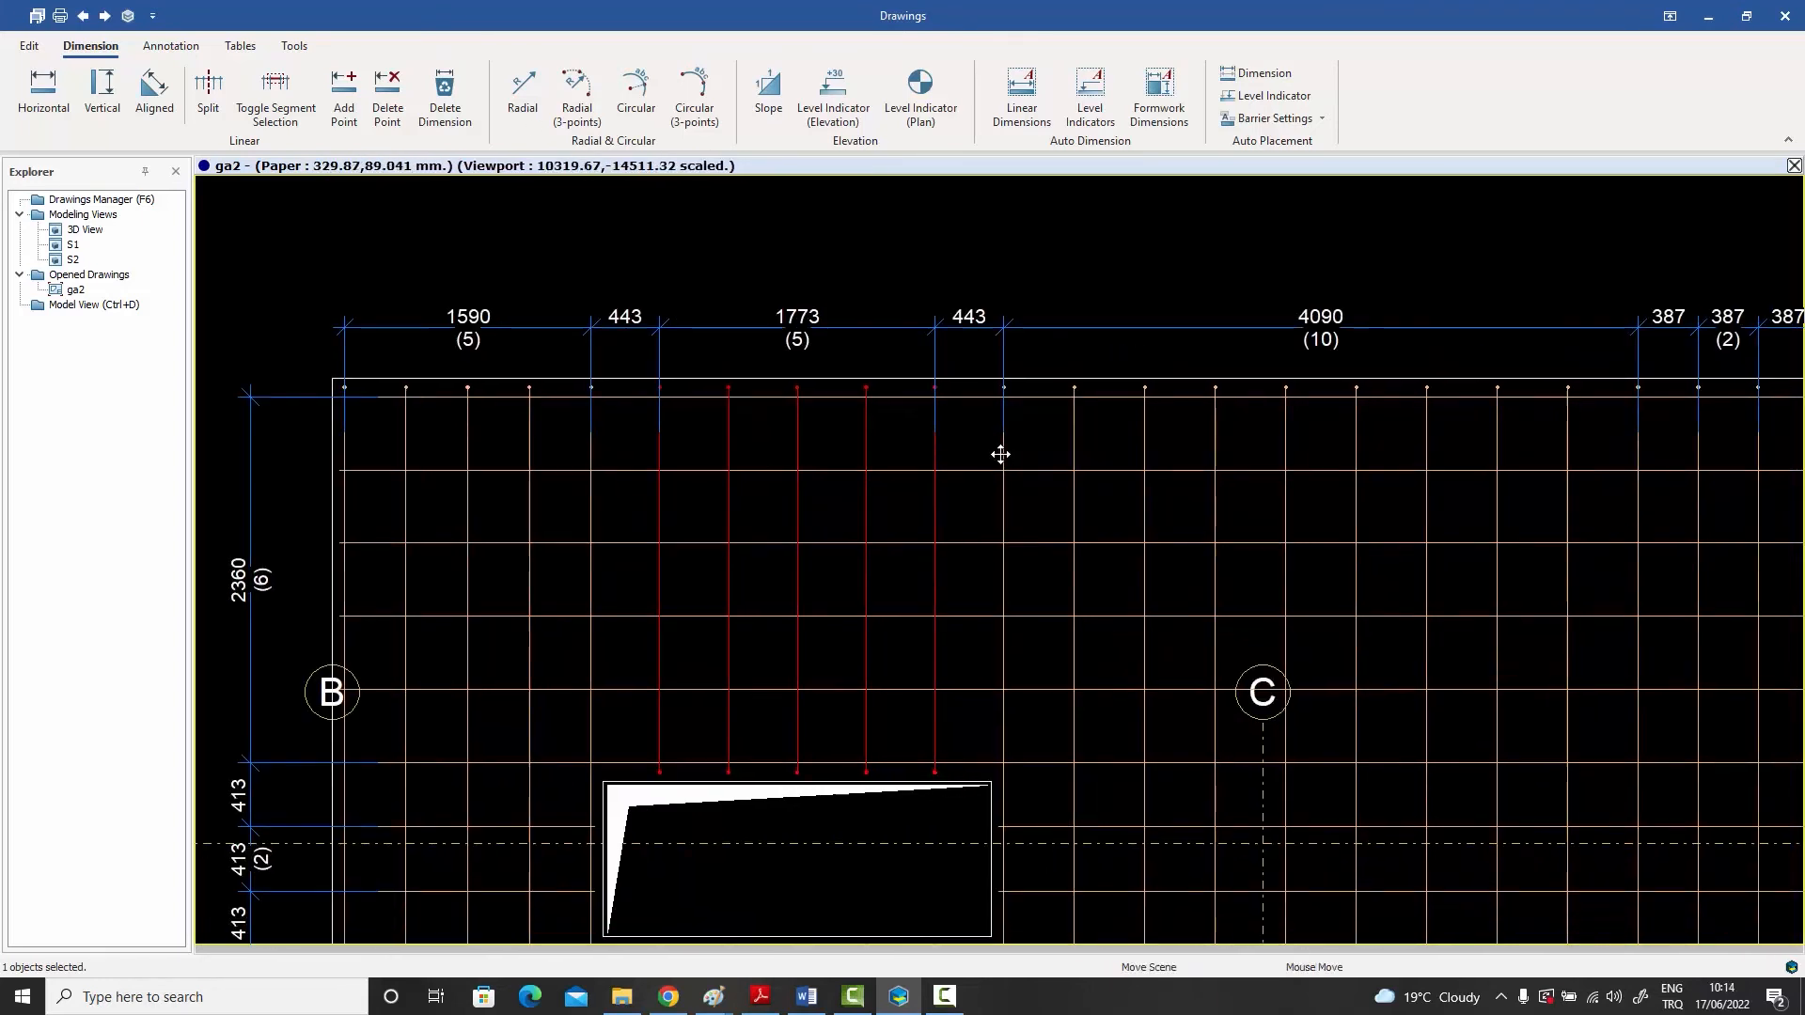
click(1001, 459)
- Select the two-bar group above the second opening and the group beside axis D to compare them with the upper dimensions
scroll(1363, 419, down, 3)
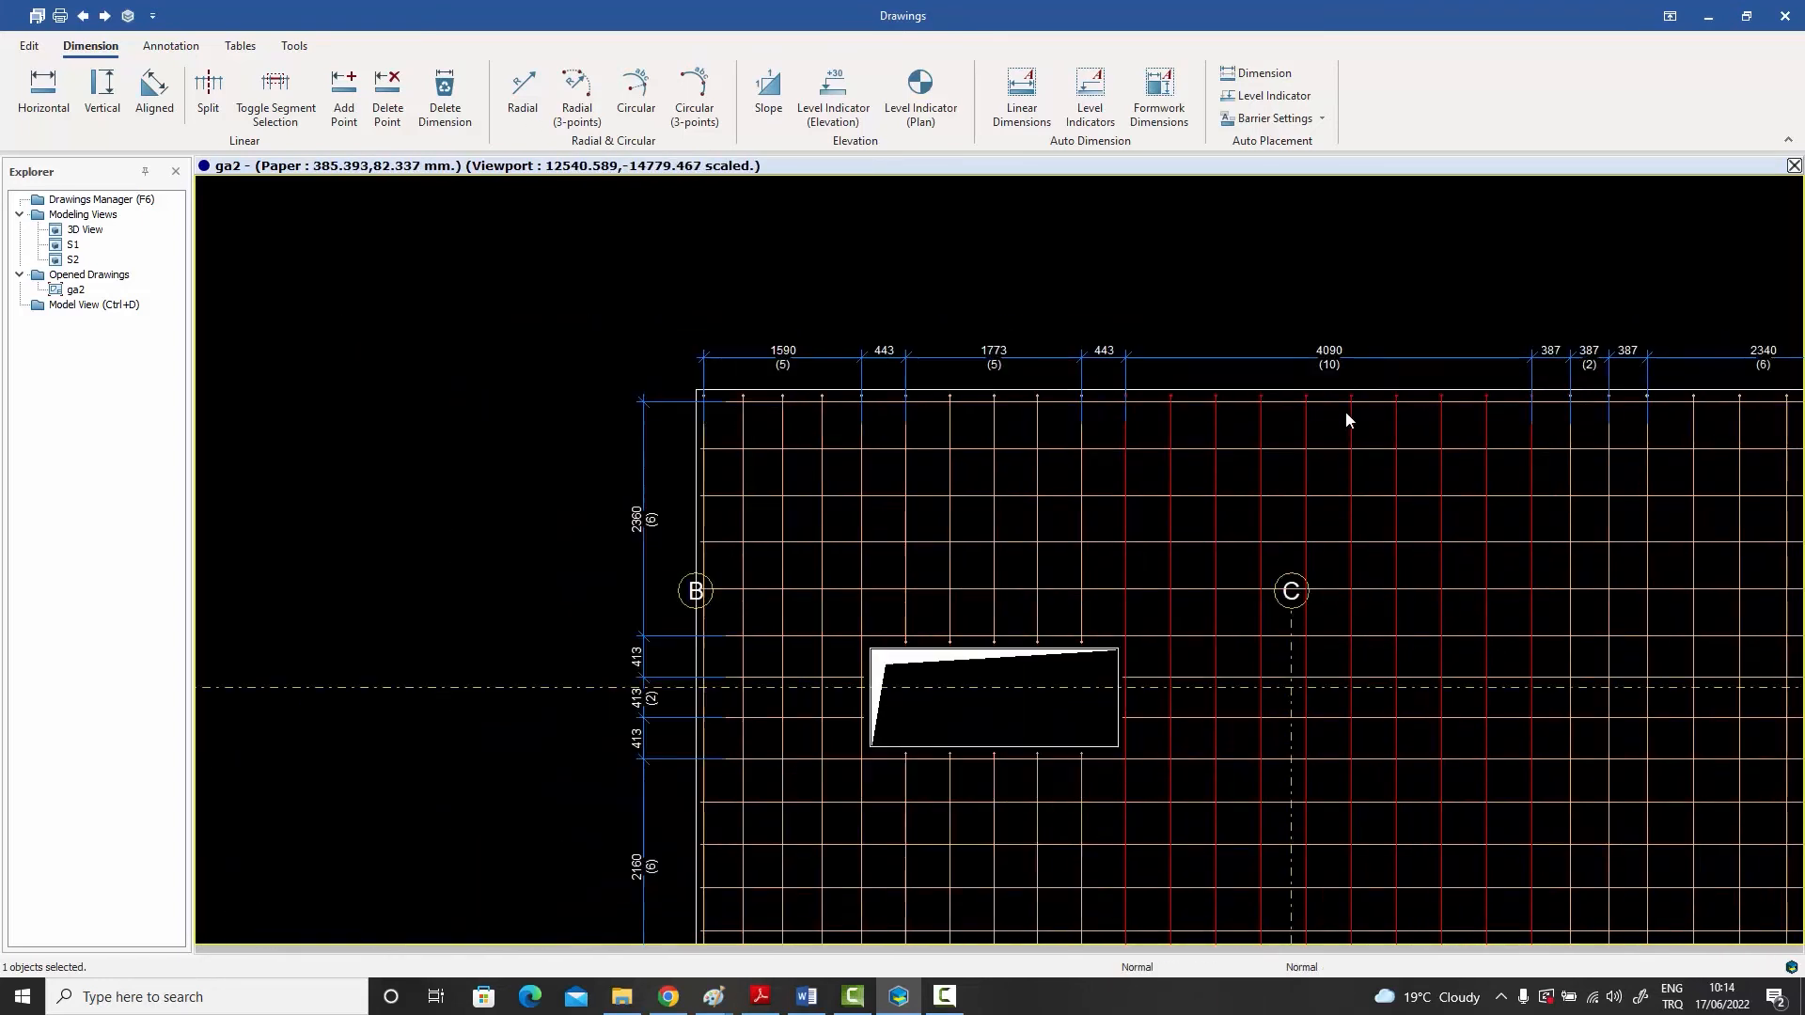
scroll(1632, 449, up, 3)
middle_drag(1632, 450, 1277, 459)
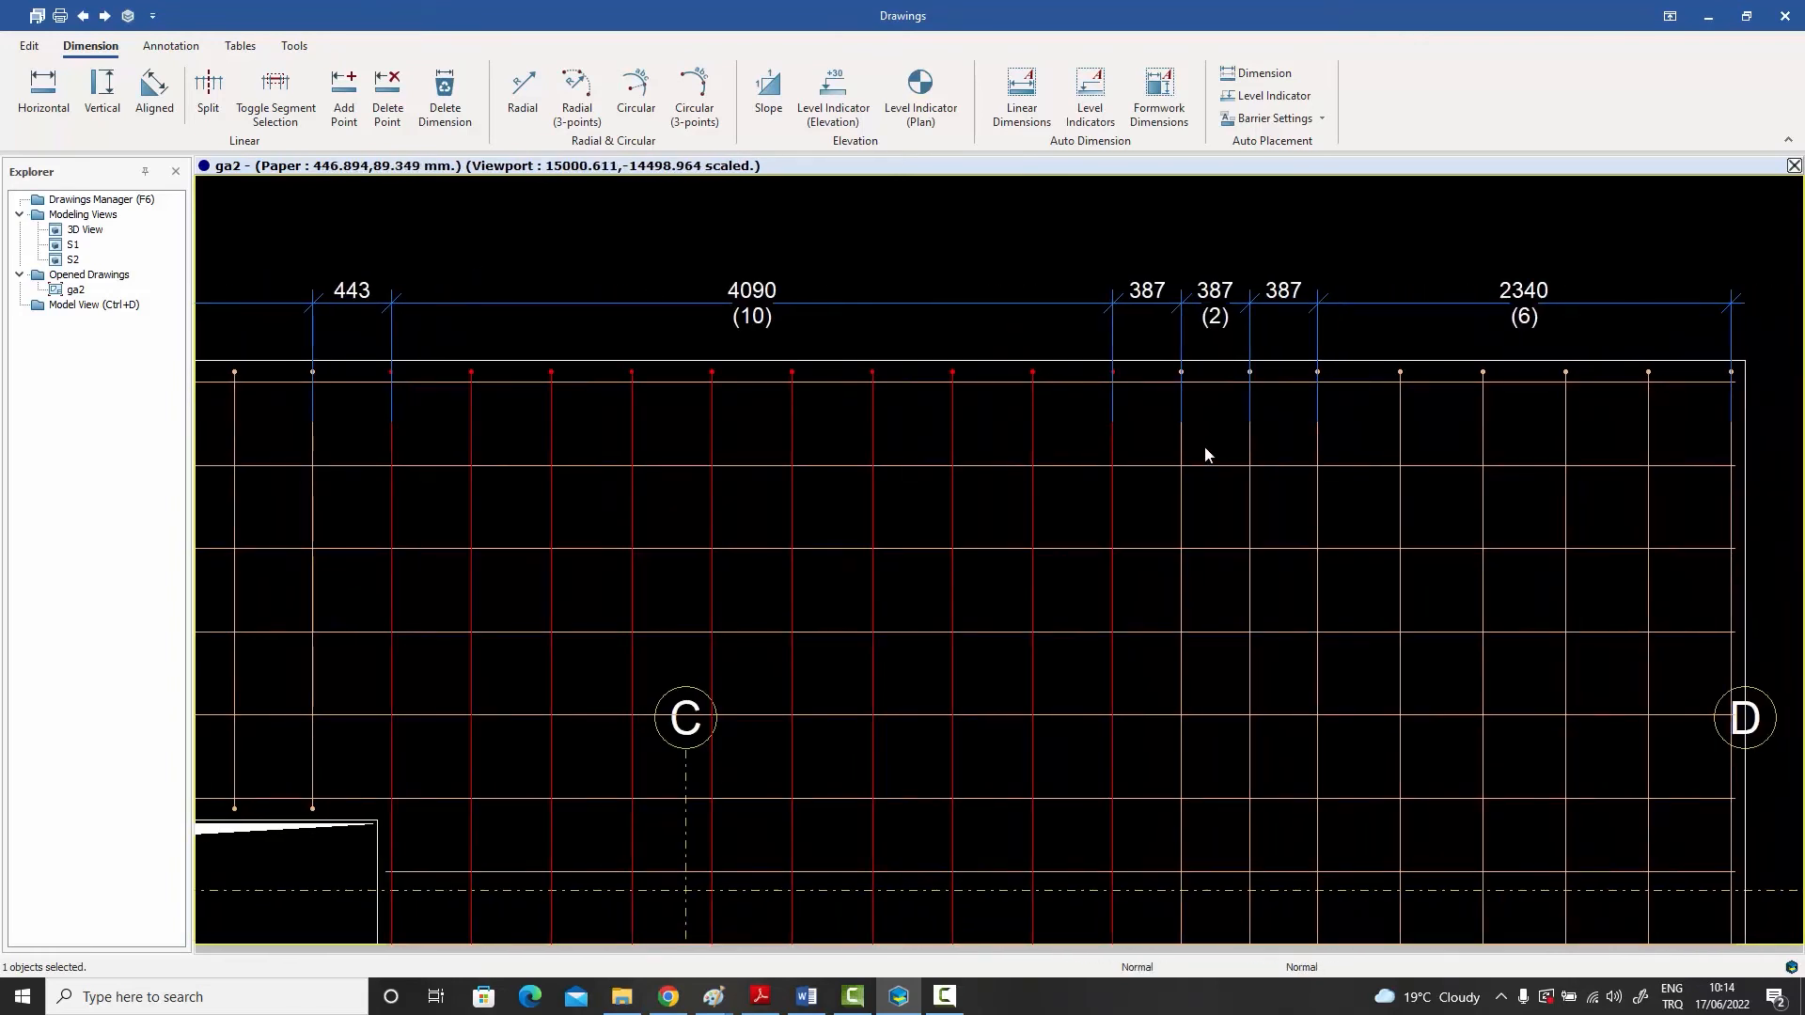
click(1179, 454)
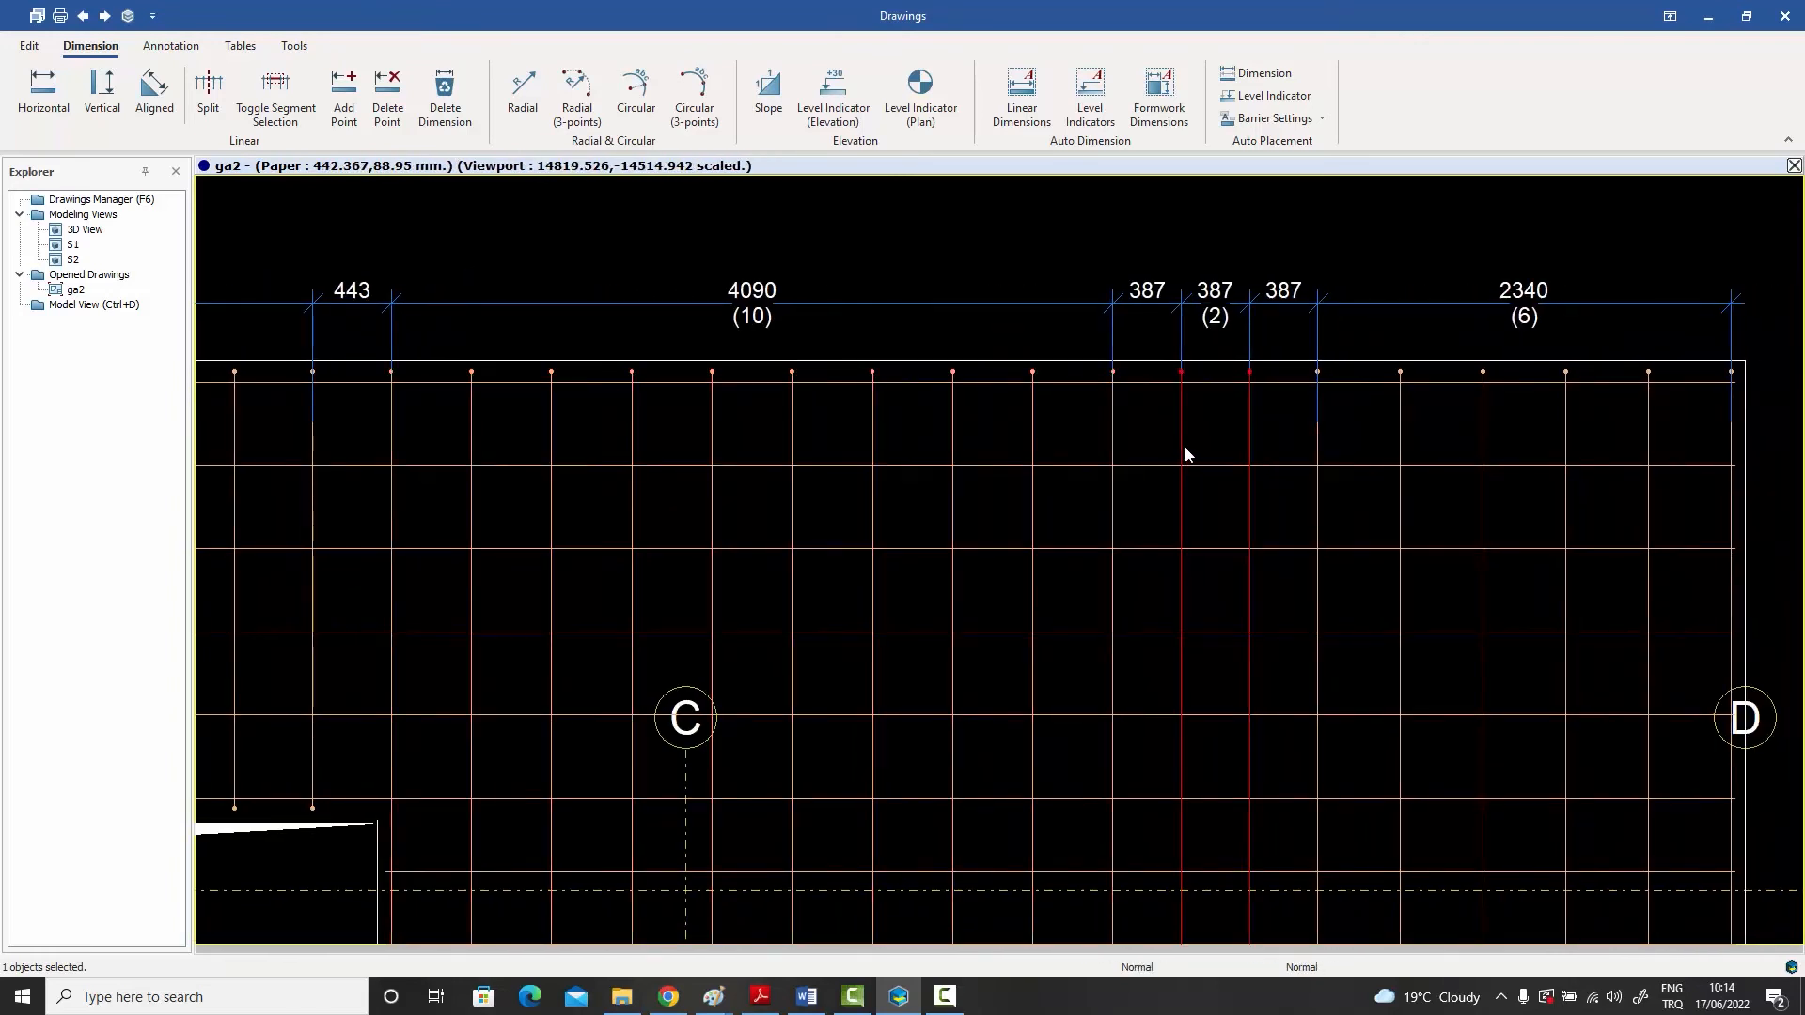
click(1319, 455)
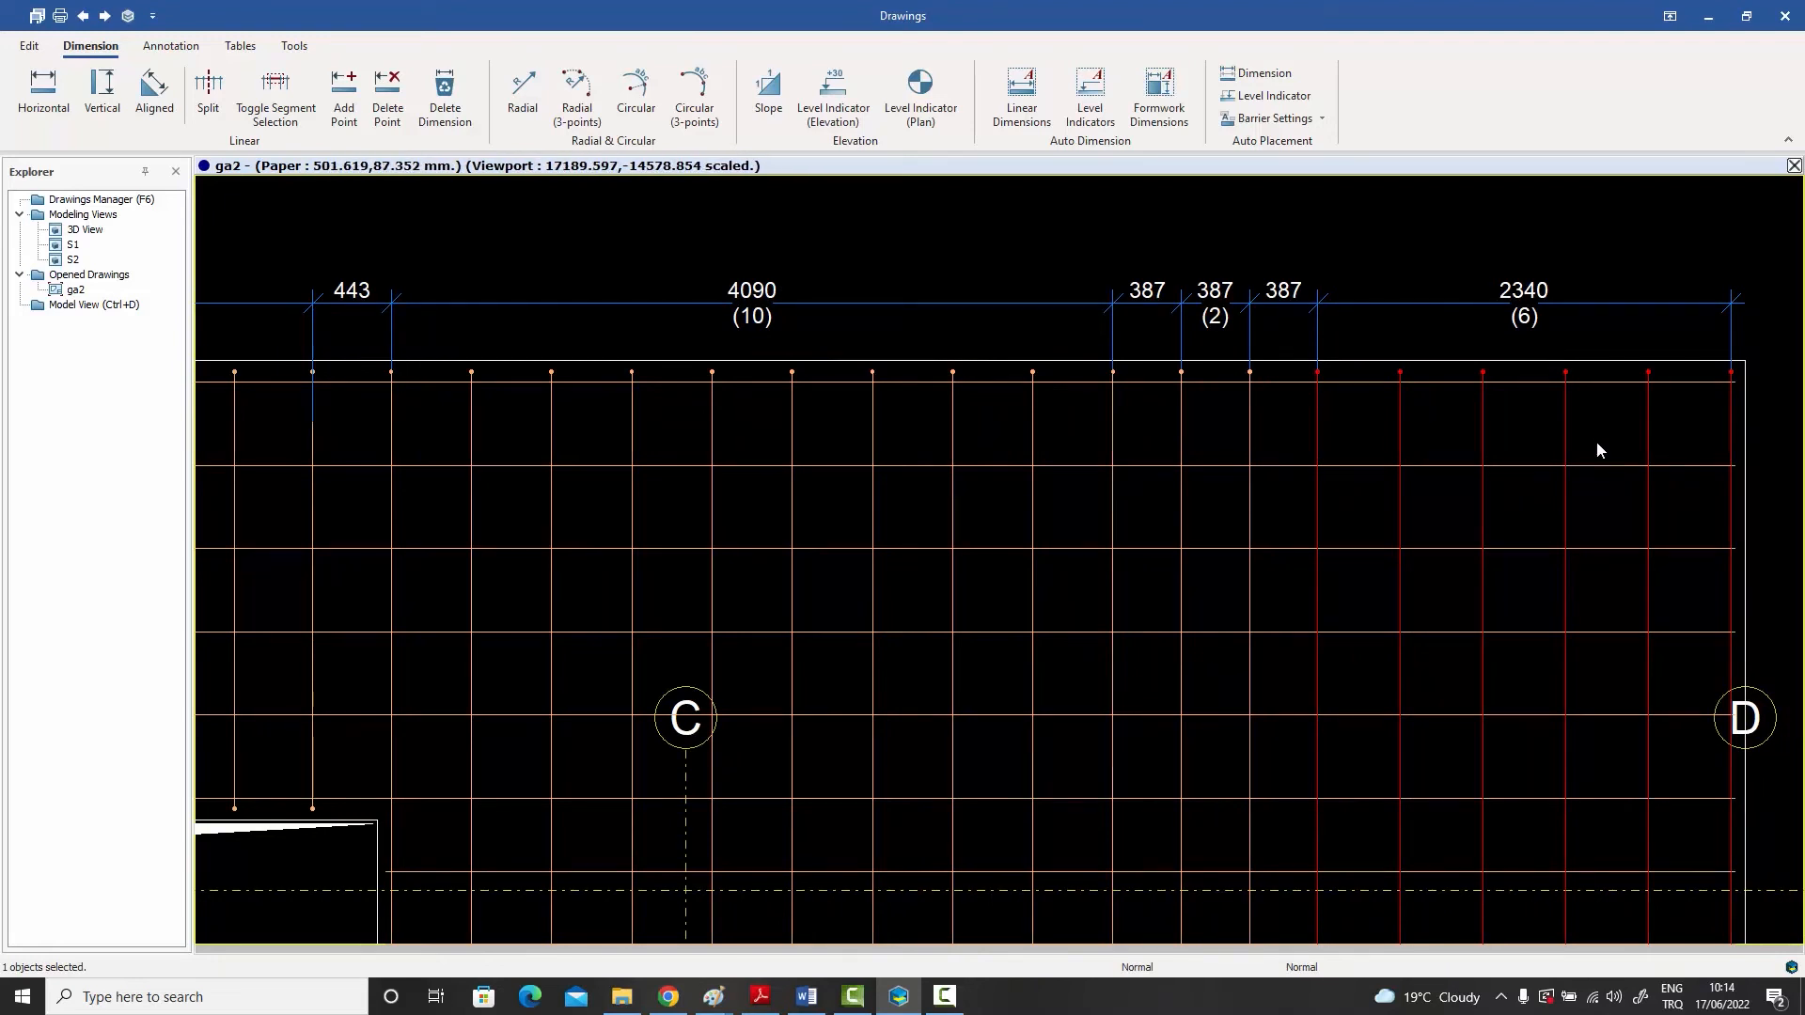
- Reselect the first rebar group at axis B, select the upper dimension chain, and examine its spacings and bar counts through to axis D
scroll(1597, 441, down, 2)
scroll(1096, 420, down, 2)
scroll(1093, 419, up, 5)
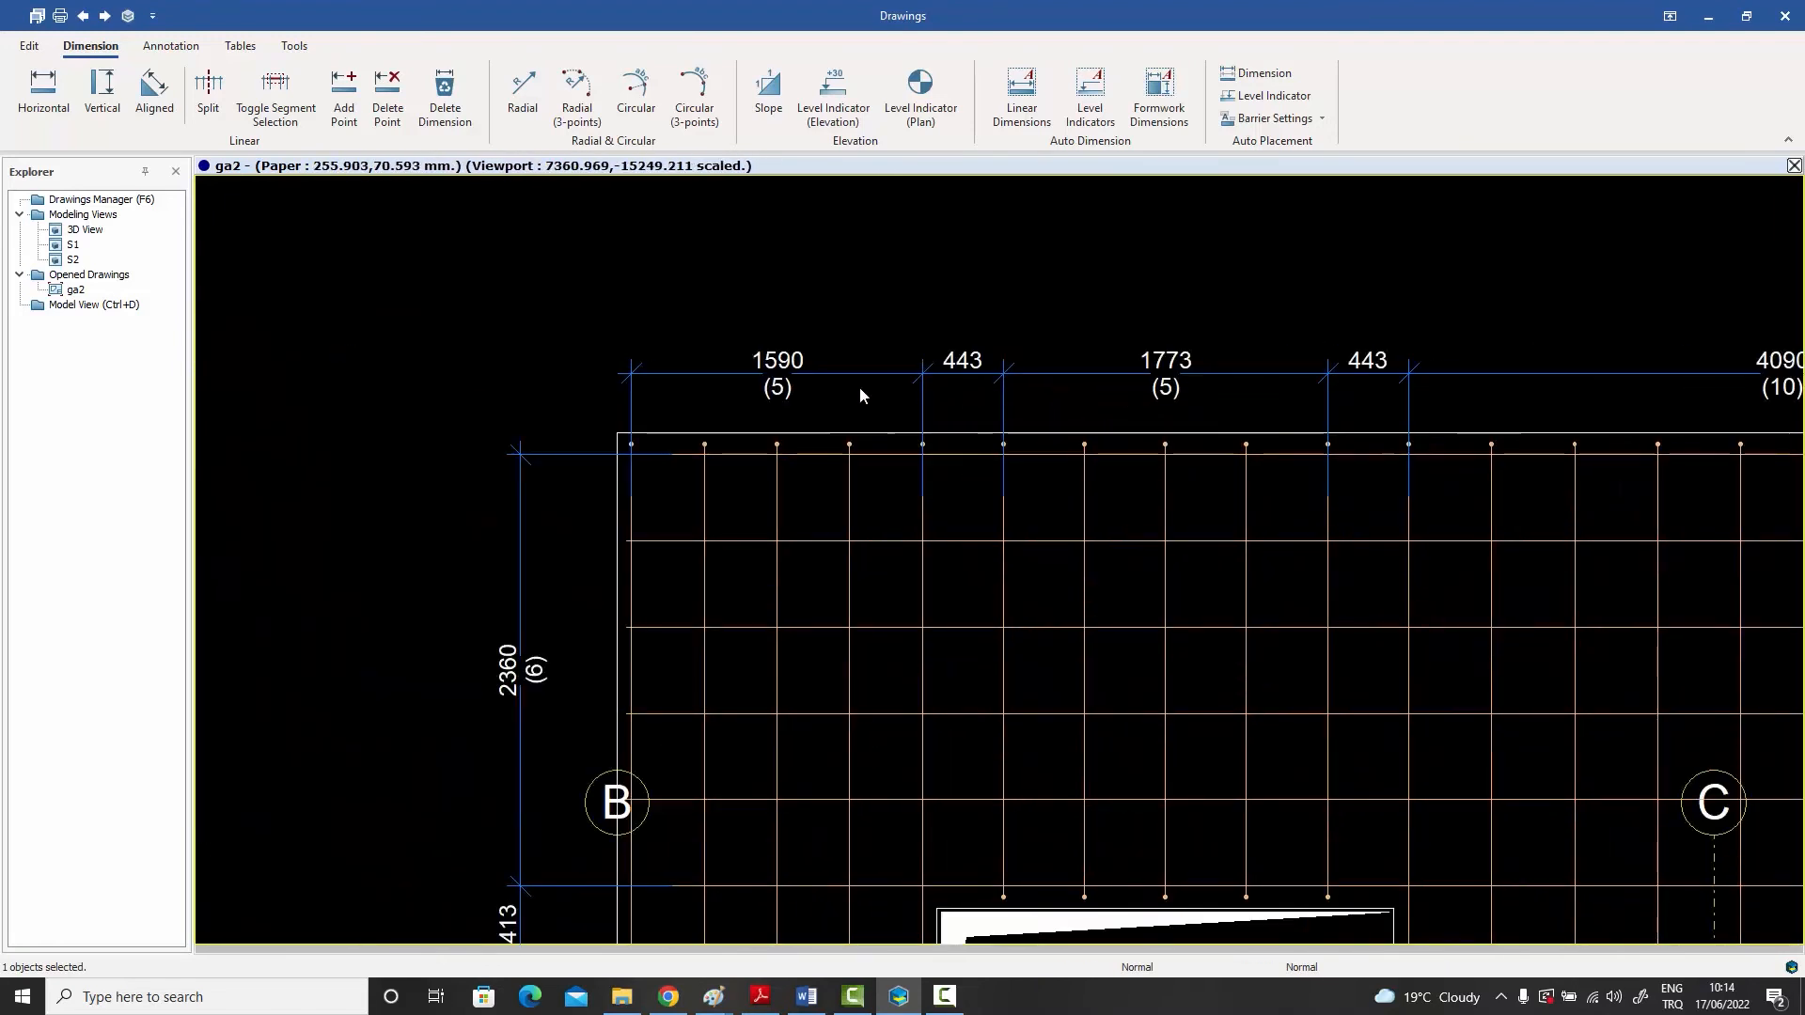
click(696, 476)
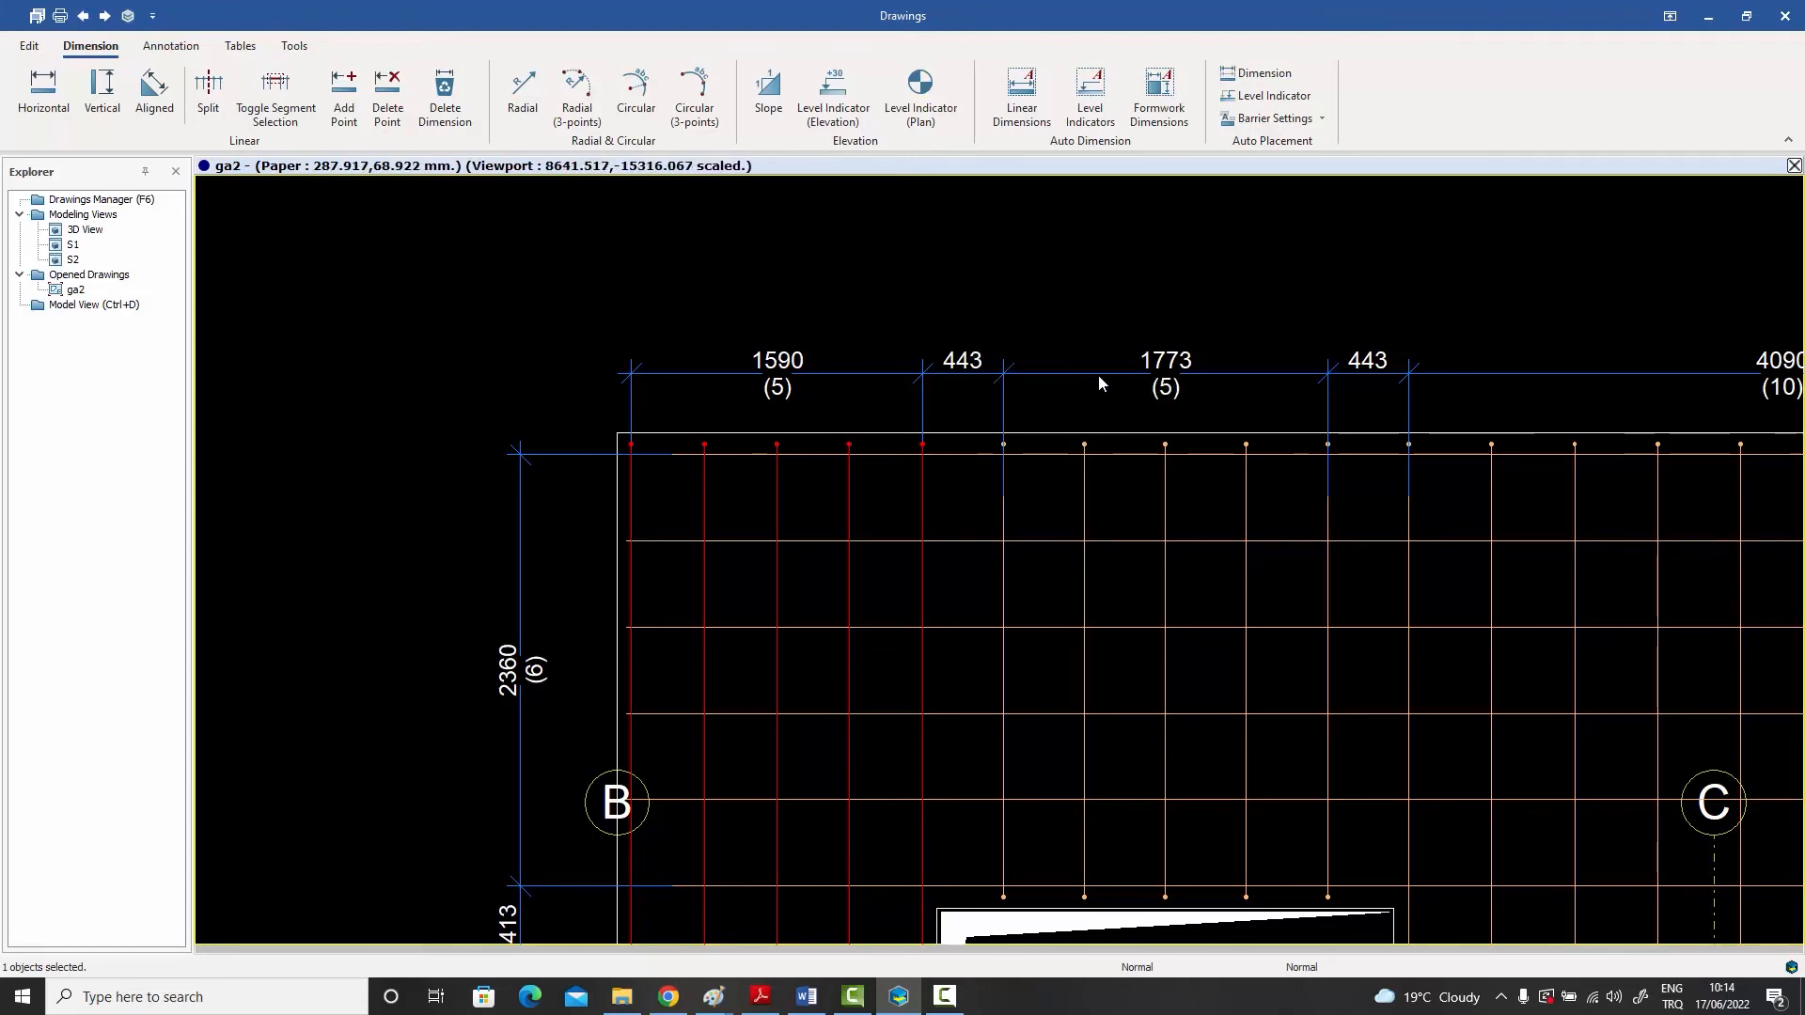
middle_drag(1333, 488, 1010, 431)
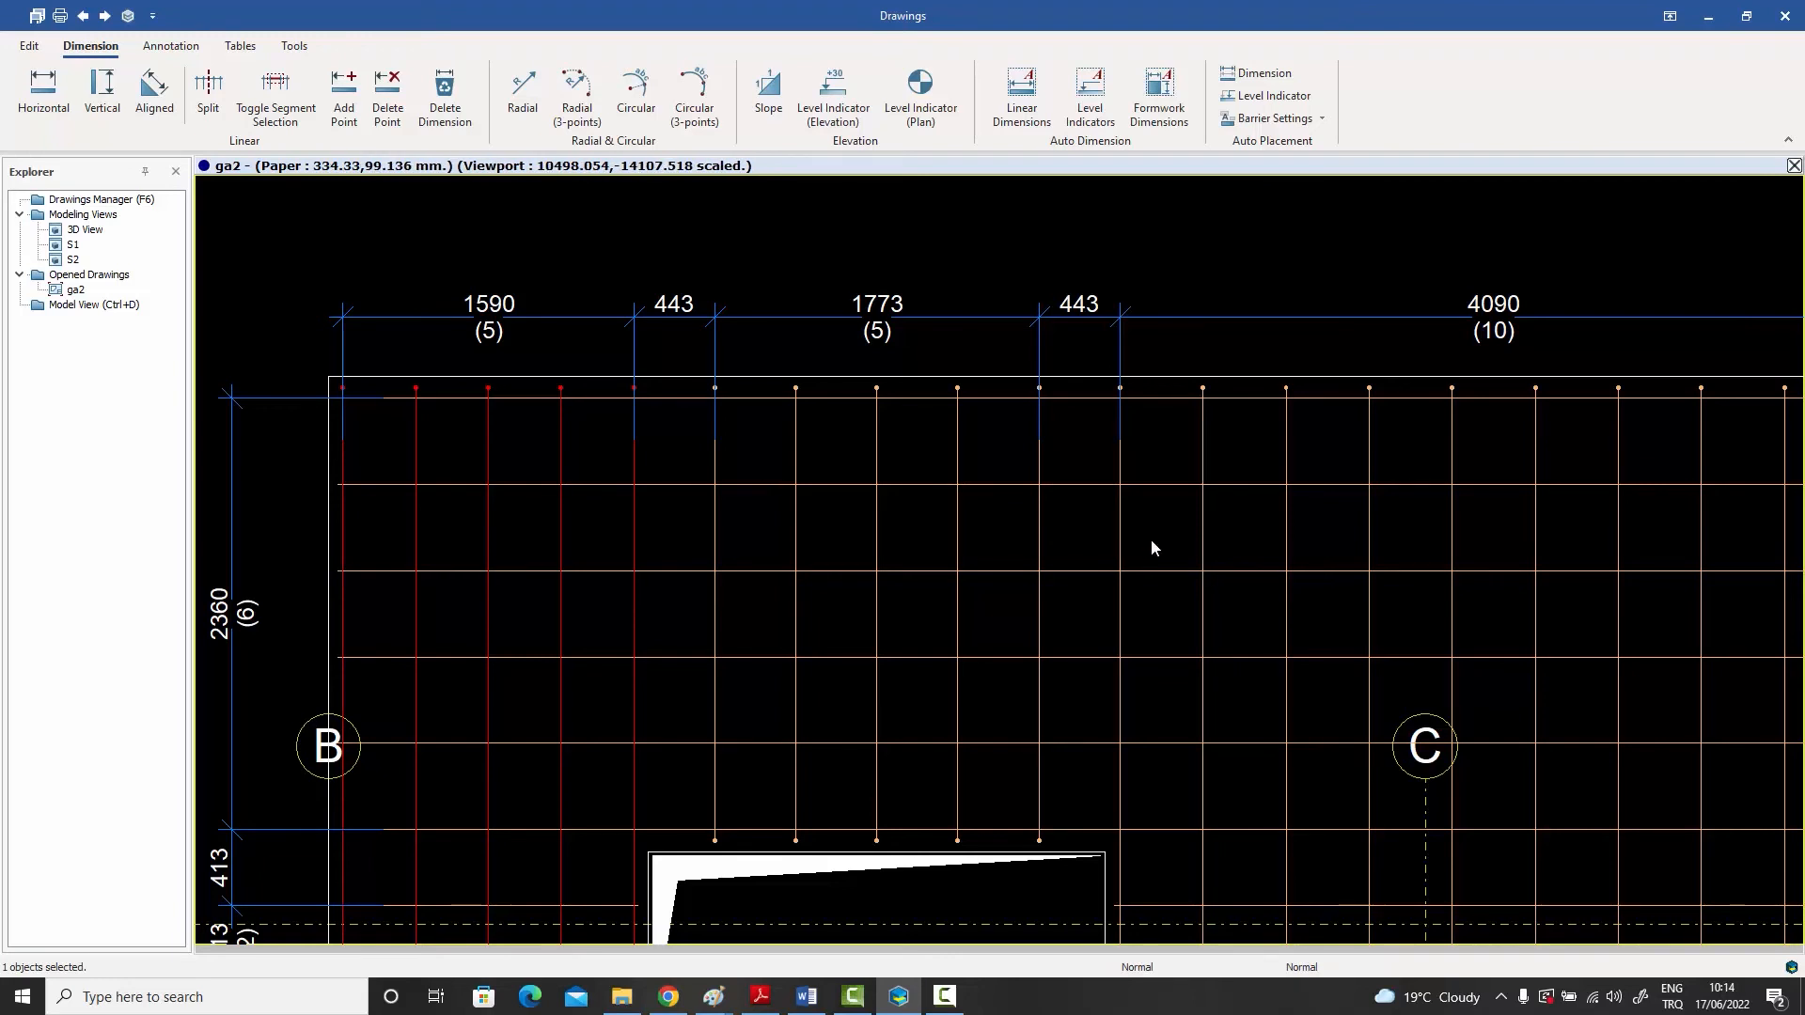
middle_drag(1151, 538, 1111, 502)
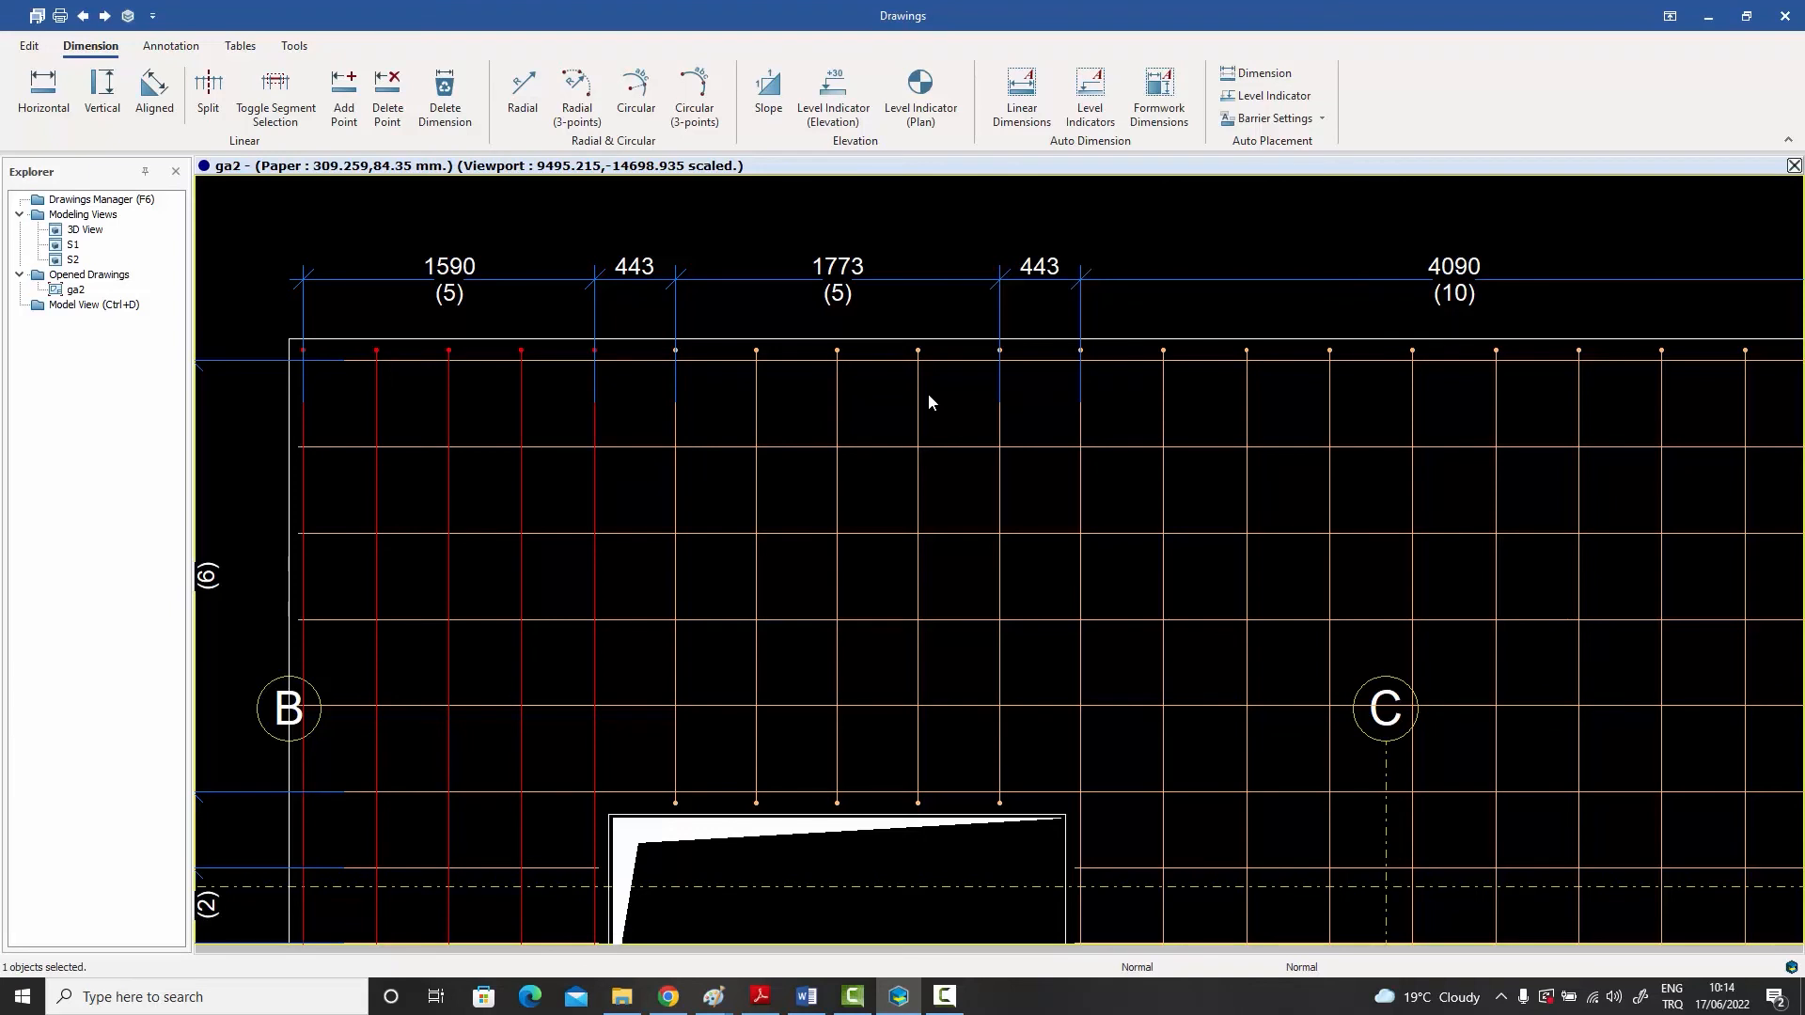
middle_drag(911, 419, 662, 426)
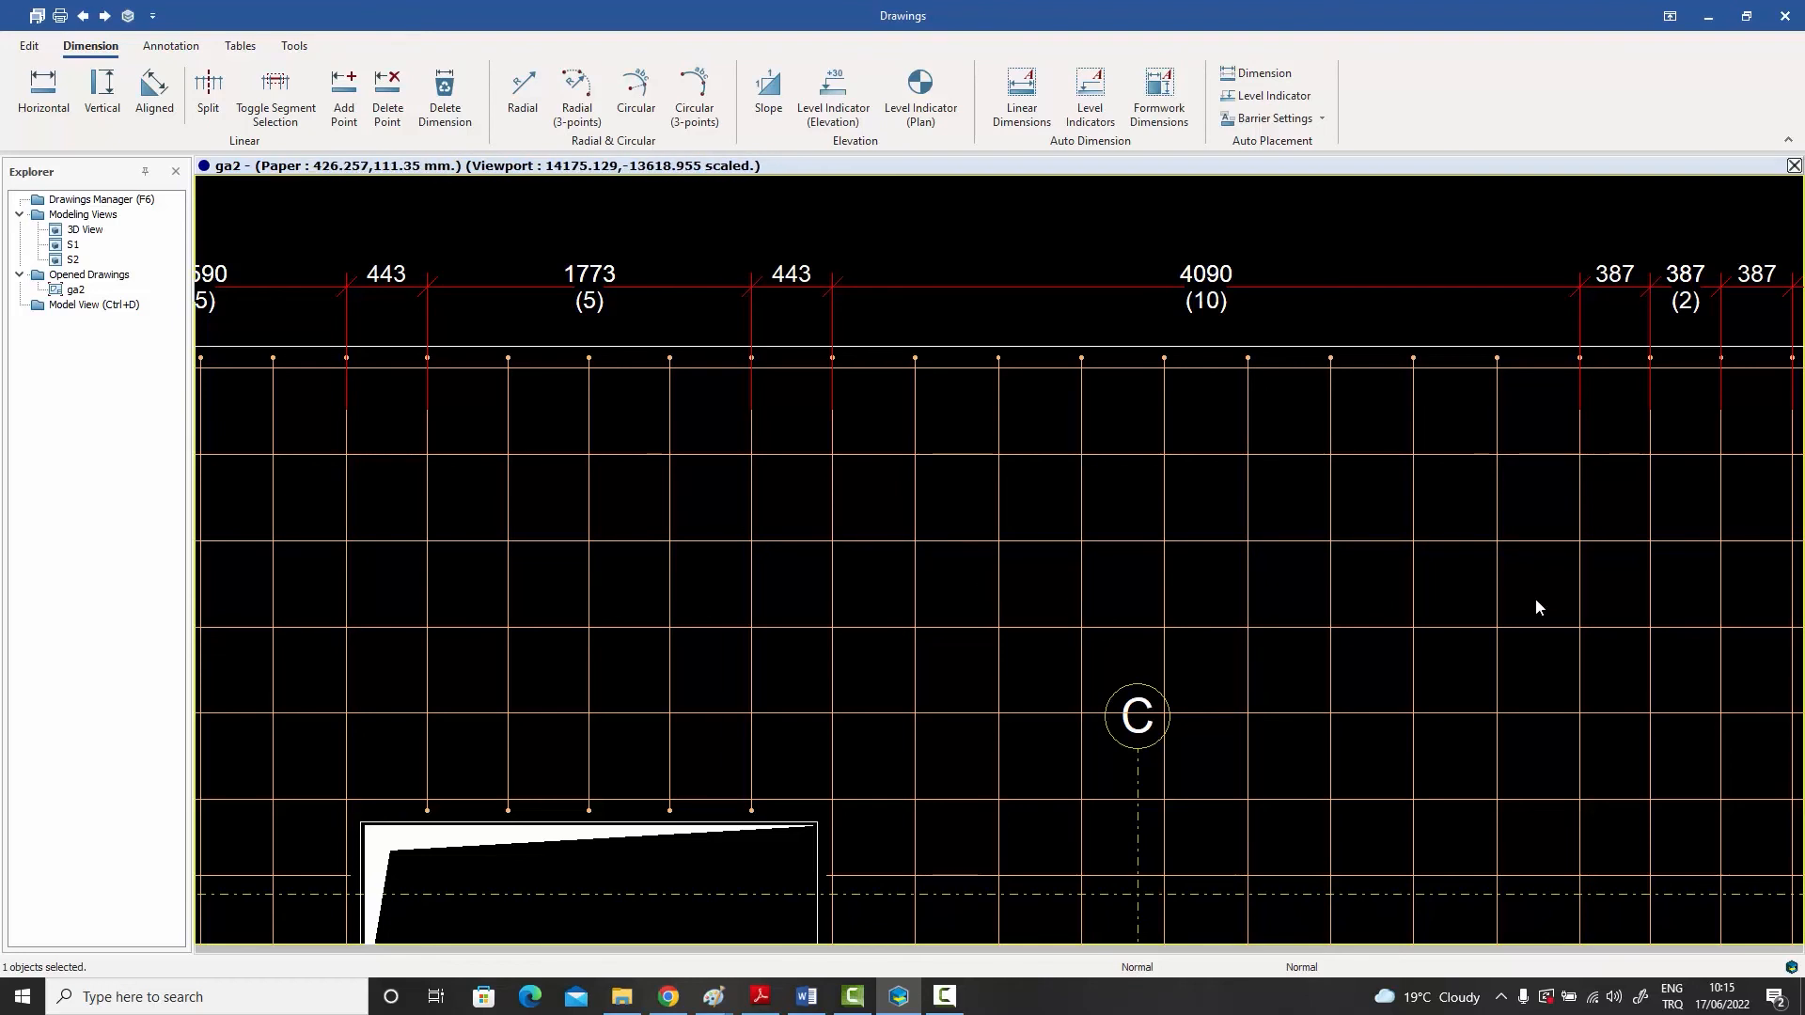
scroll(1430, 590, down, 1)
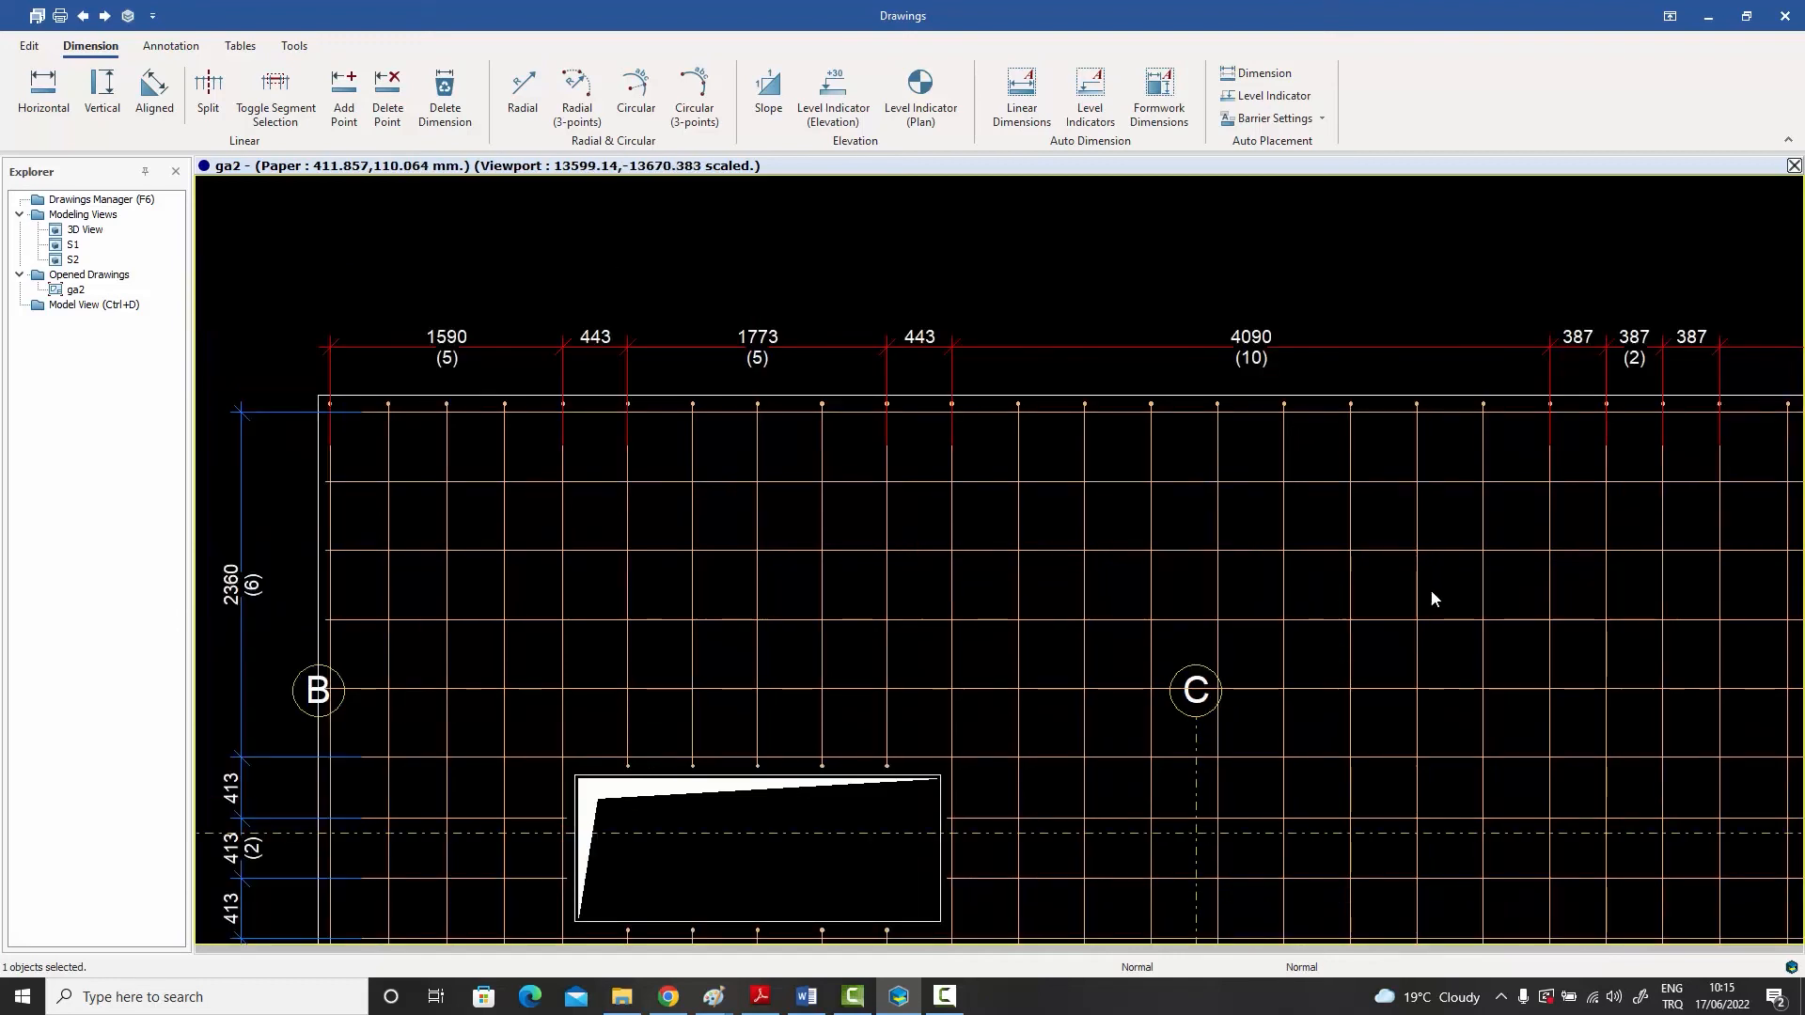
middle_drag(1432, 591, 1086, 506)
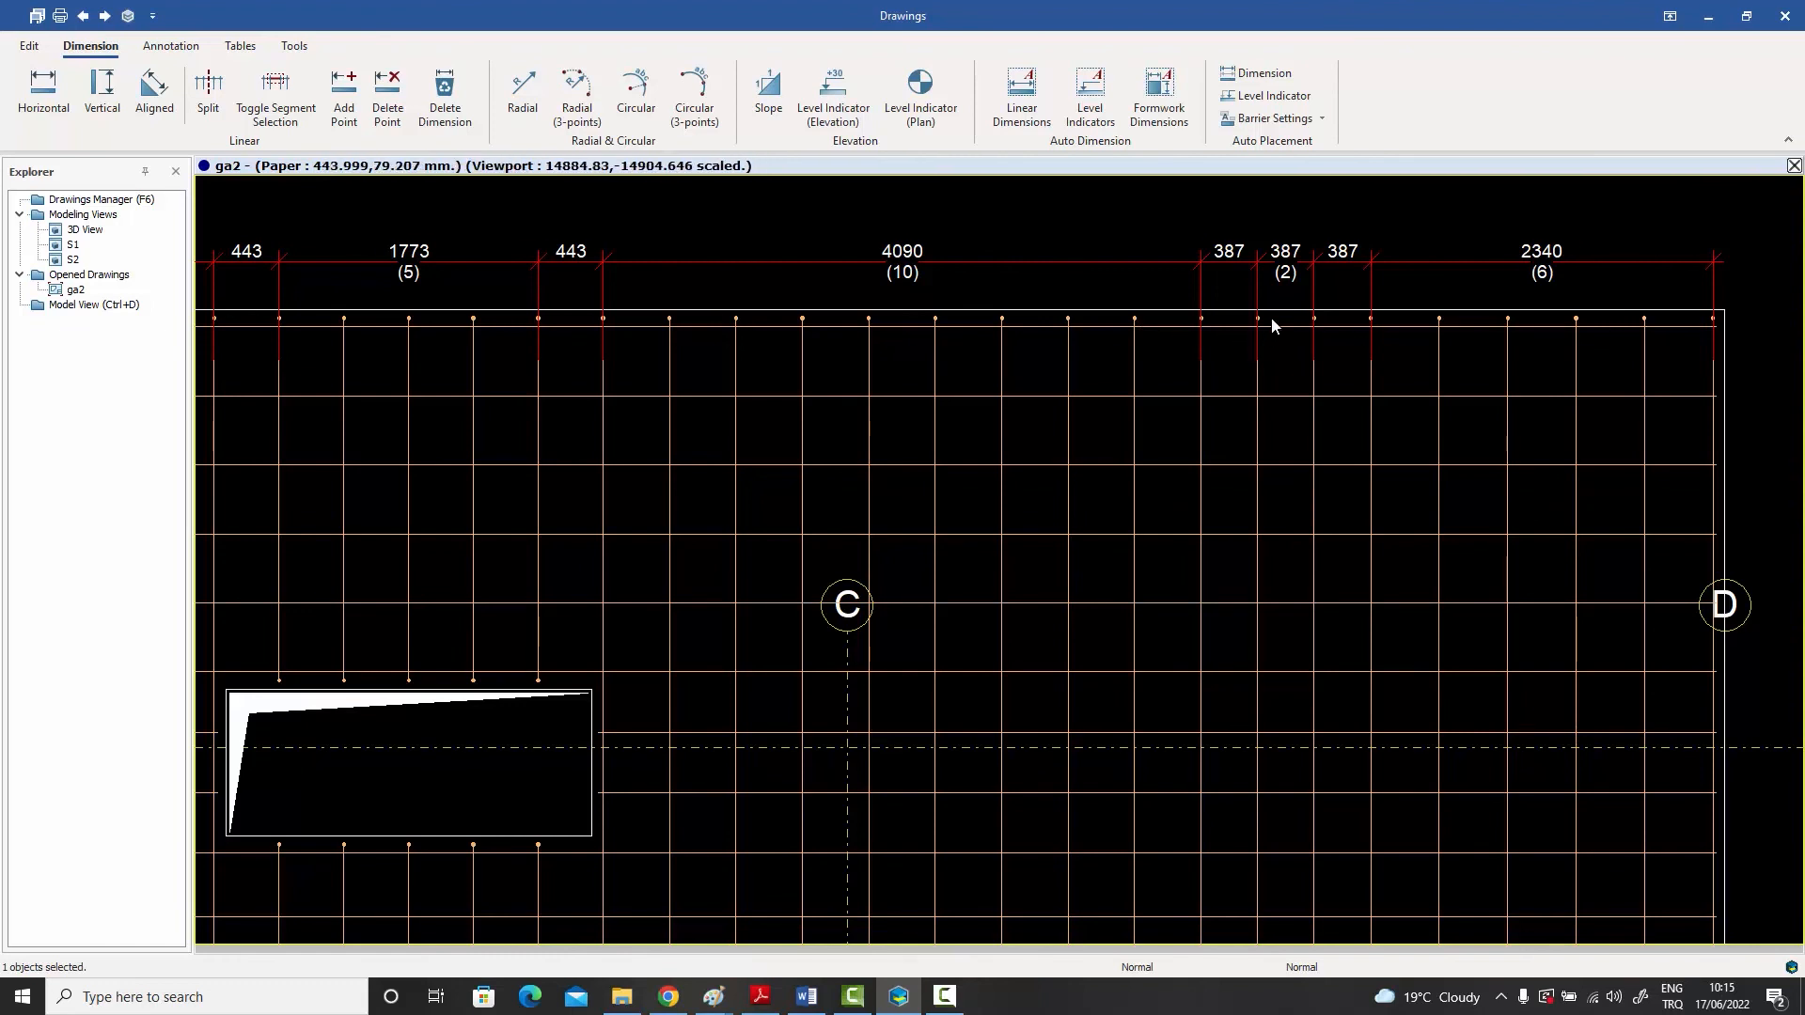
scroll(1211, 334, up, 1)
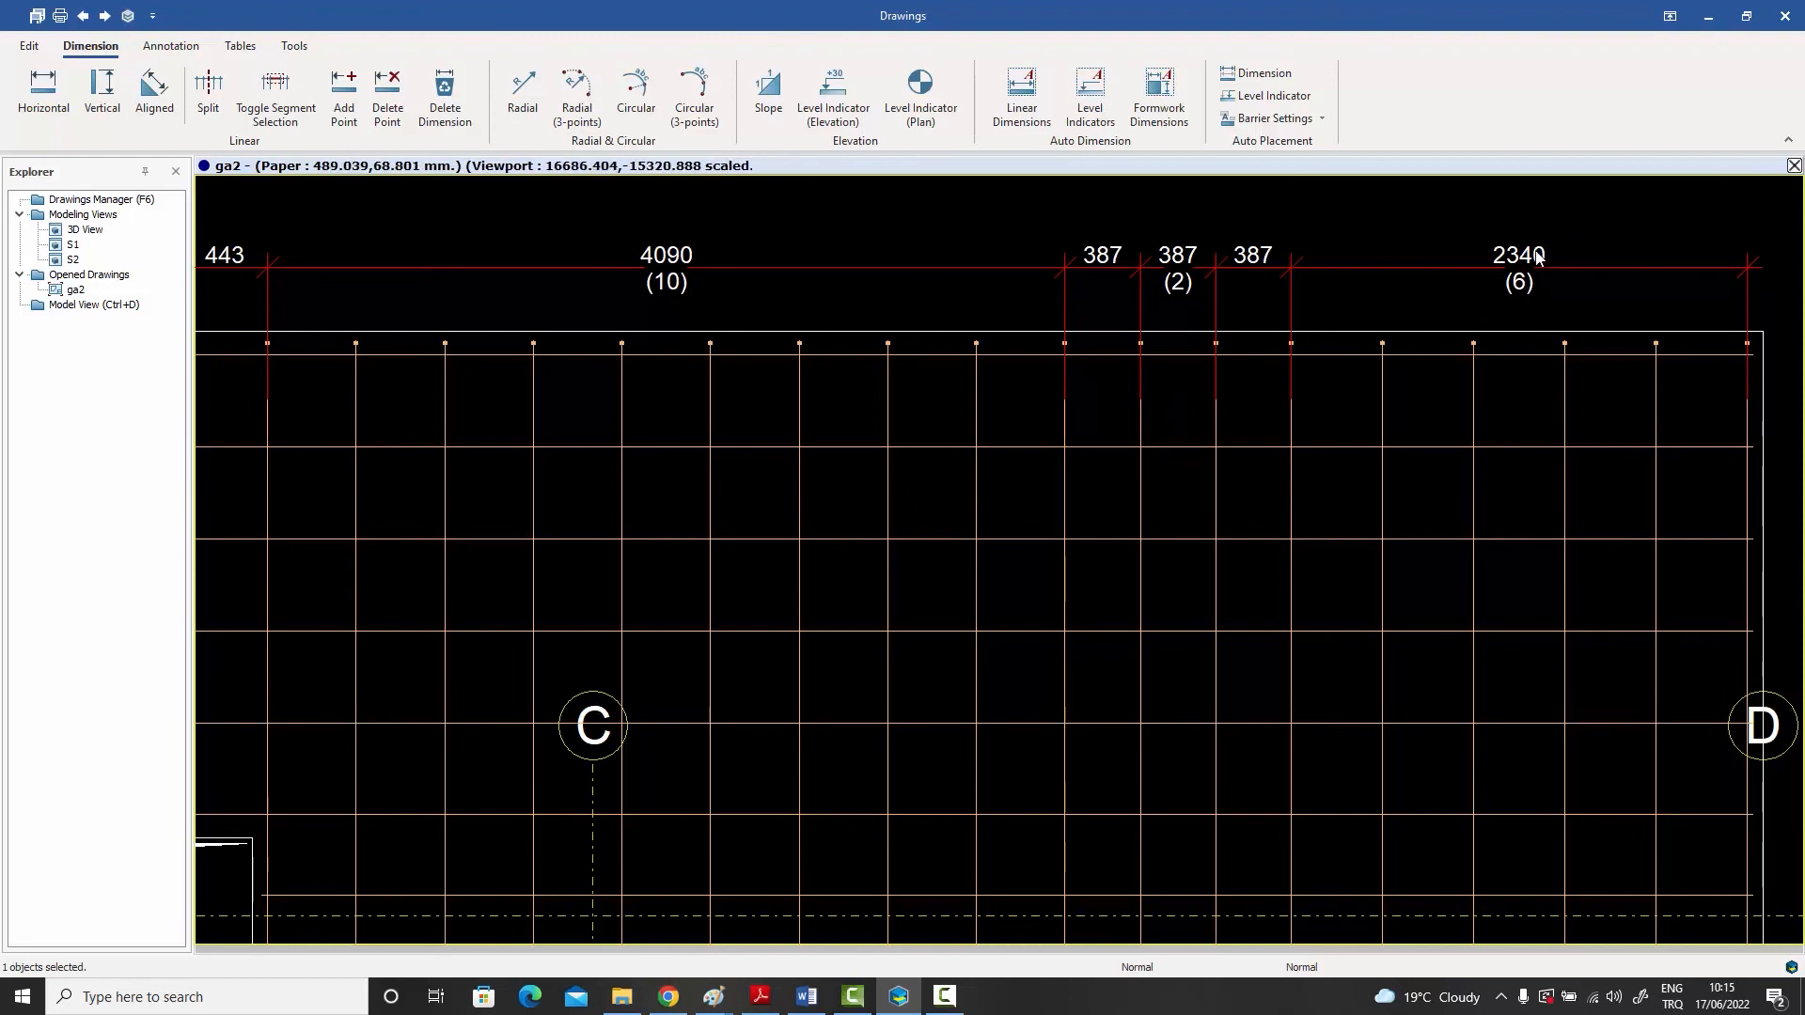
- Examine the vertical dimension chain beside axis B and the horizontal chain below axis 1 from axis A to axis E
scroll(1265, 316, down, 4)
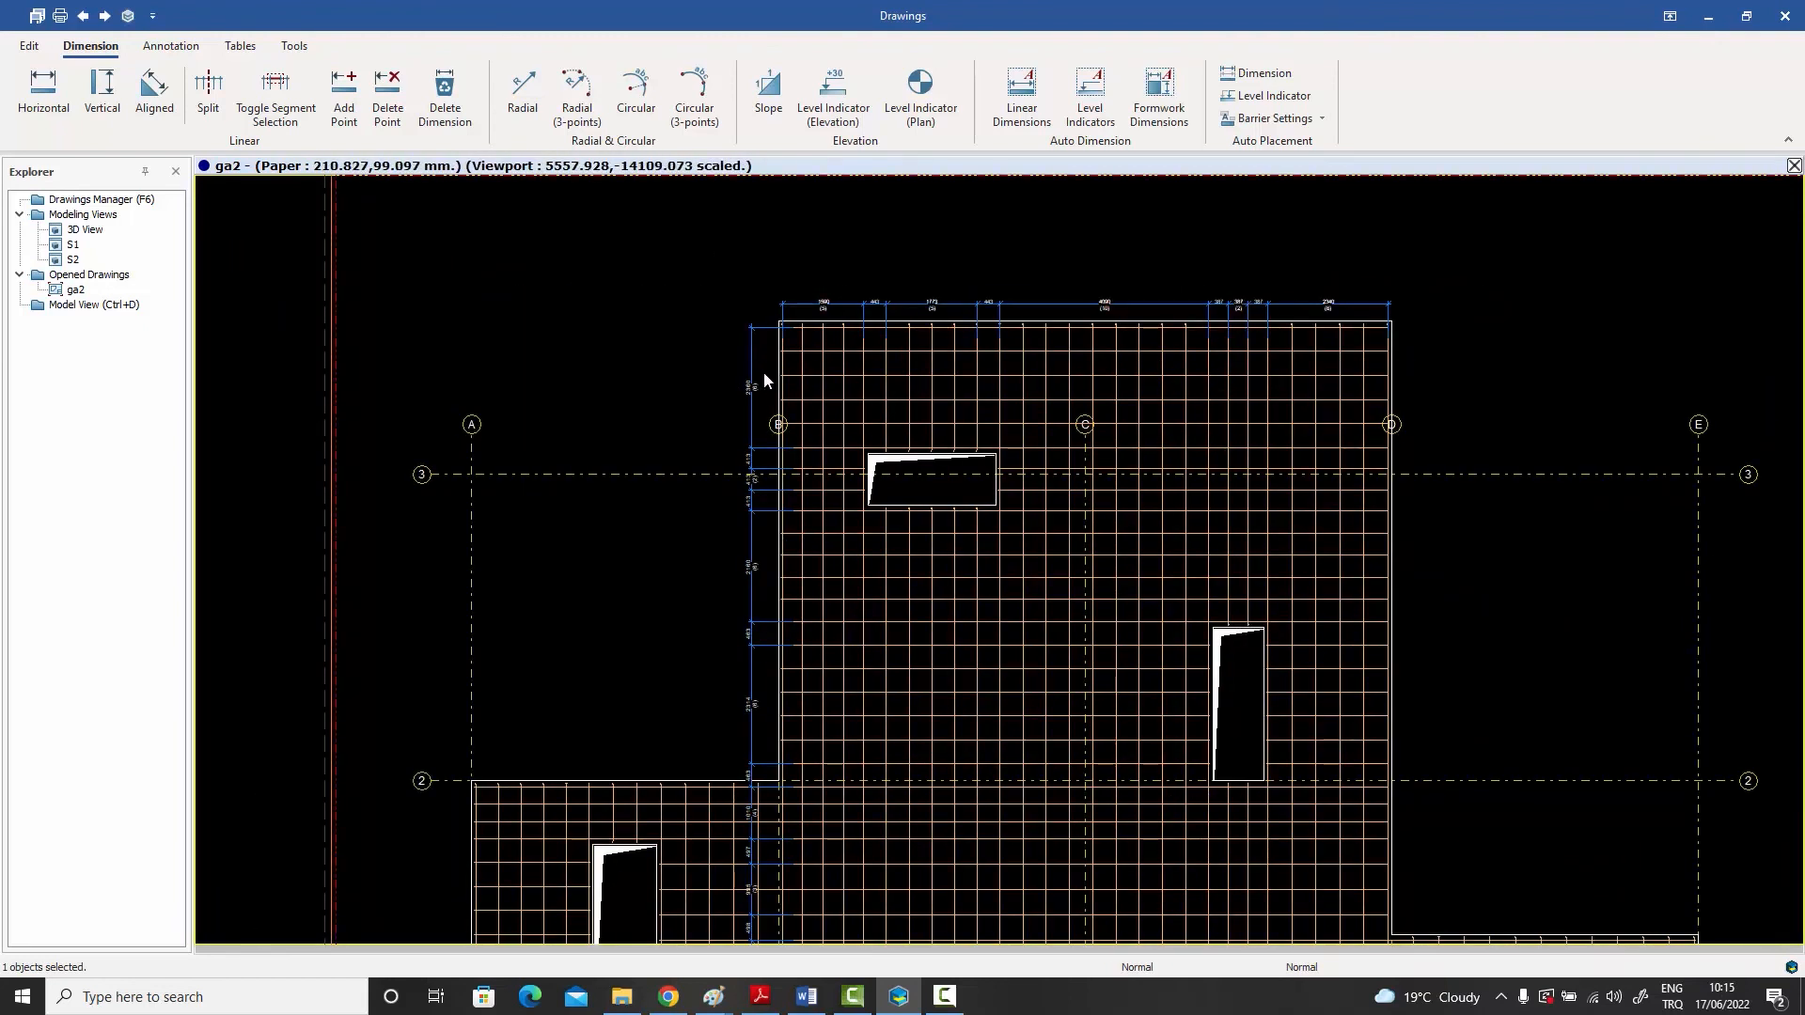
scroll(796, 452, up, 3)
scroll(796, 452, down, 2)
scroll(795, 452, down, 4)
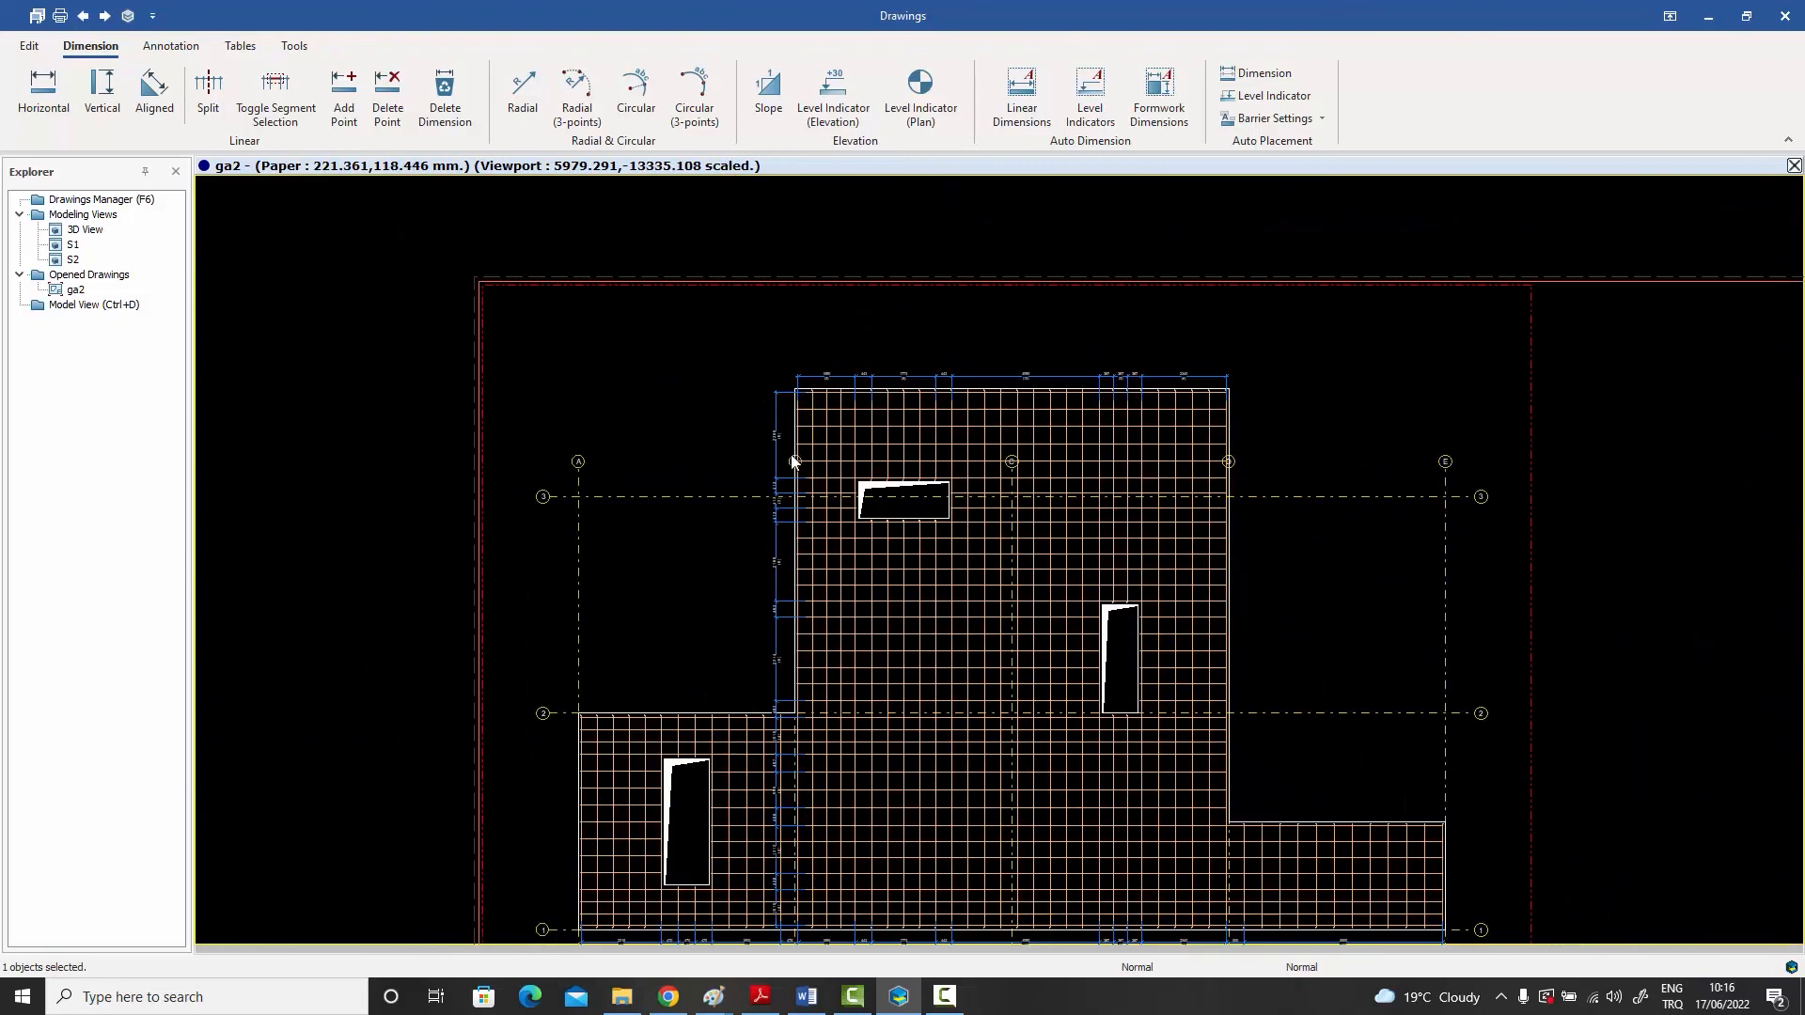
scroll(754, 633, up, 4)
scroll(754, 633, up, 2)
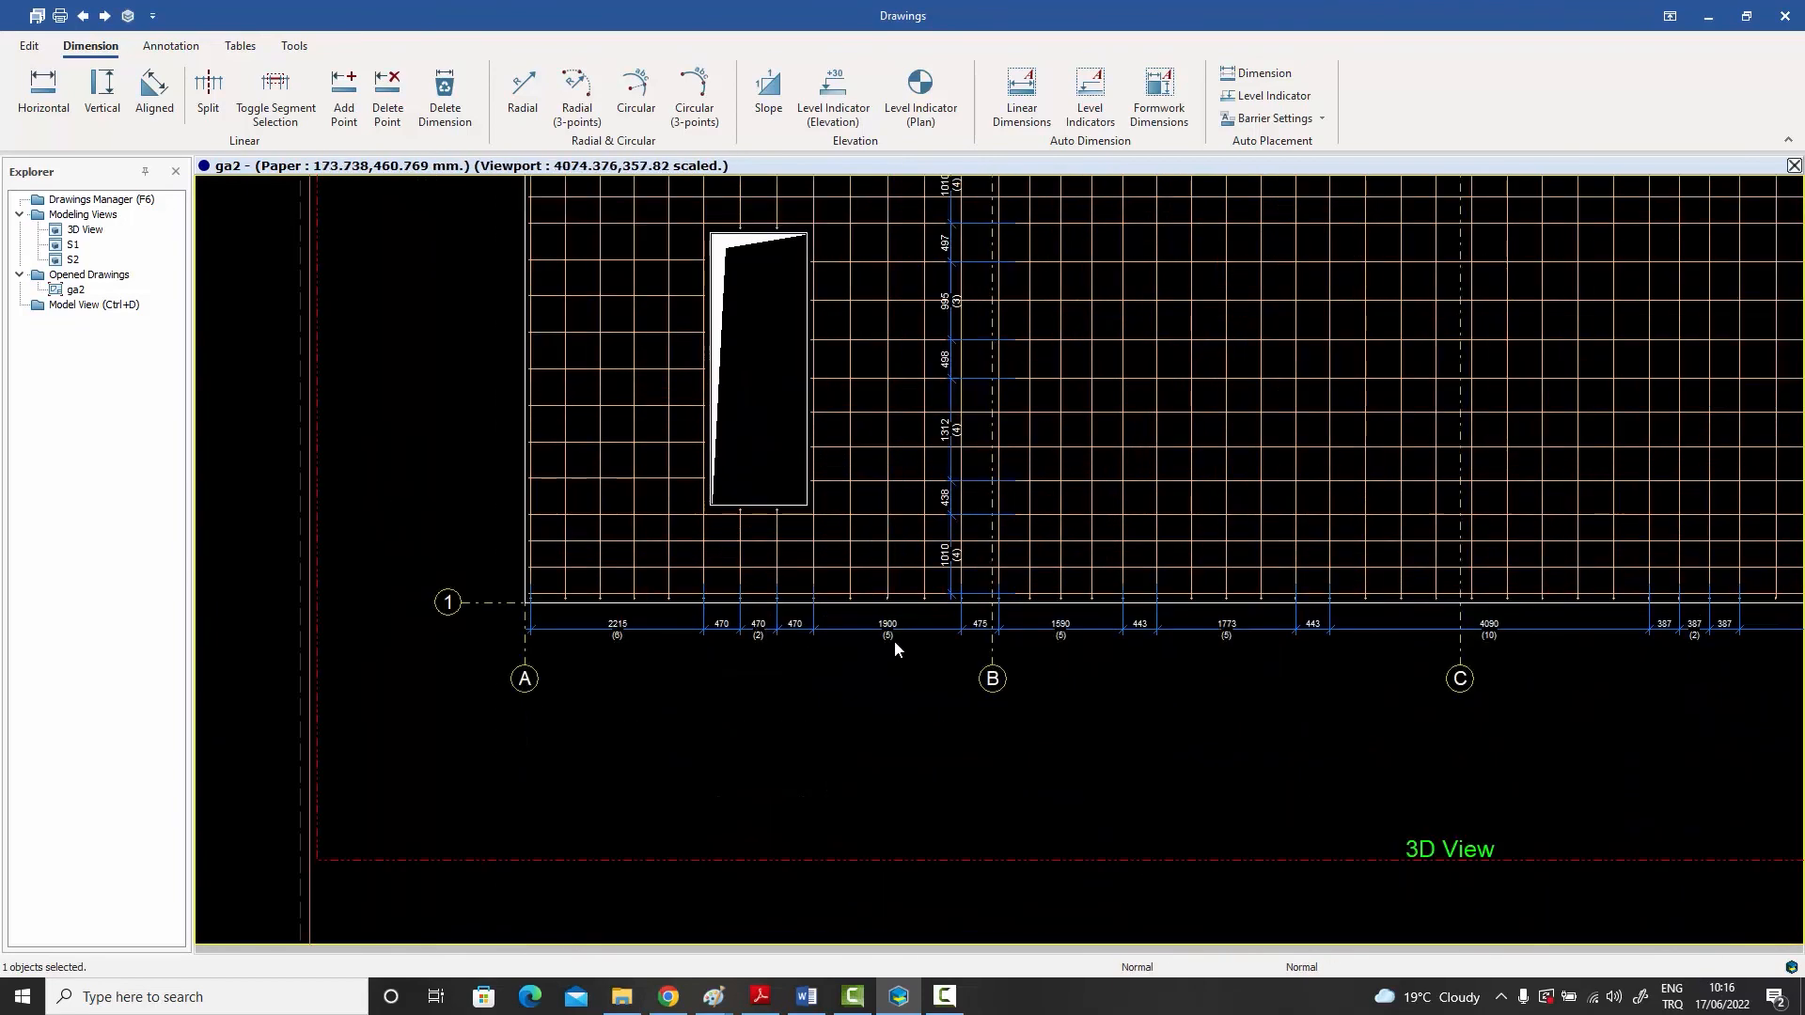
middle_drag(894, 640, 511, 613)
middle_drag(766, 617, 590, 609)
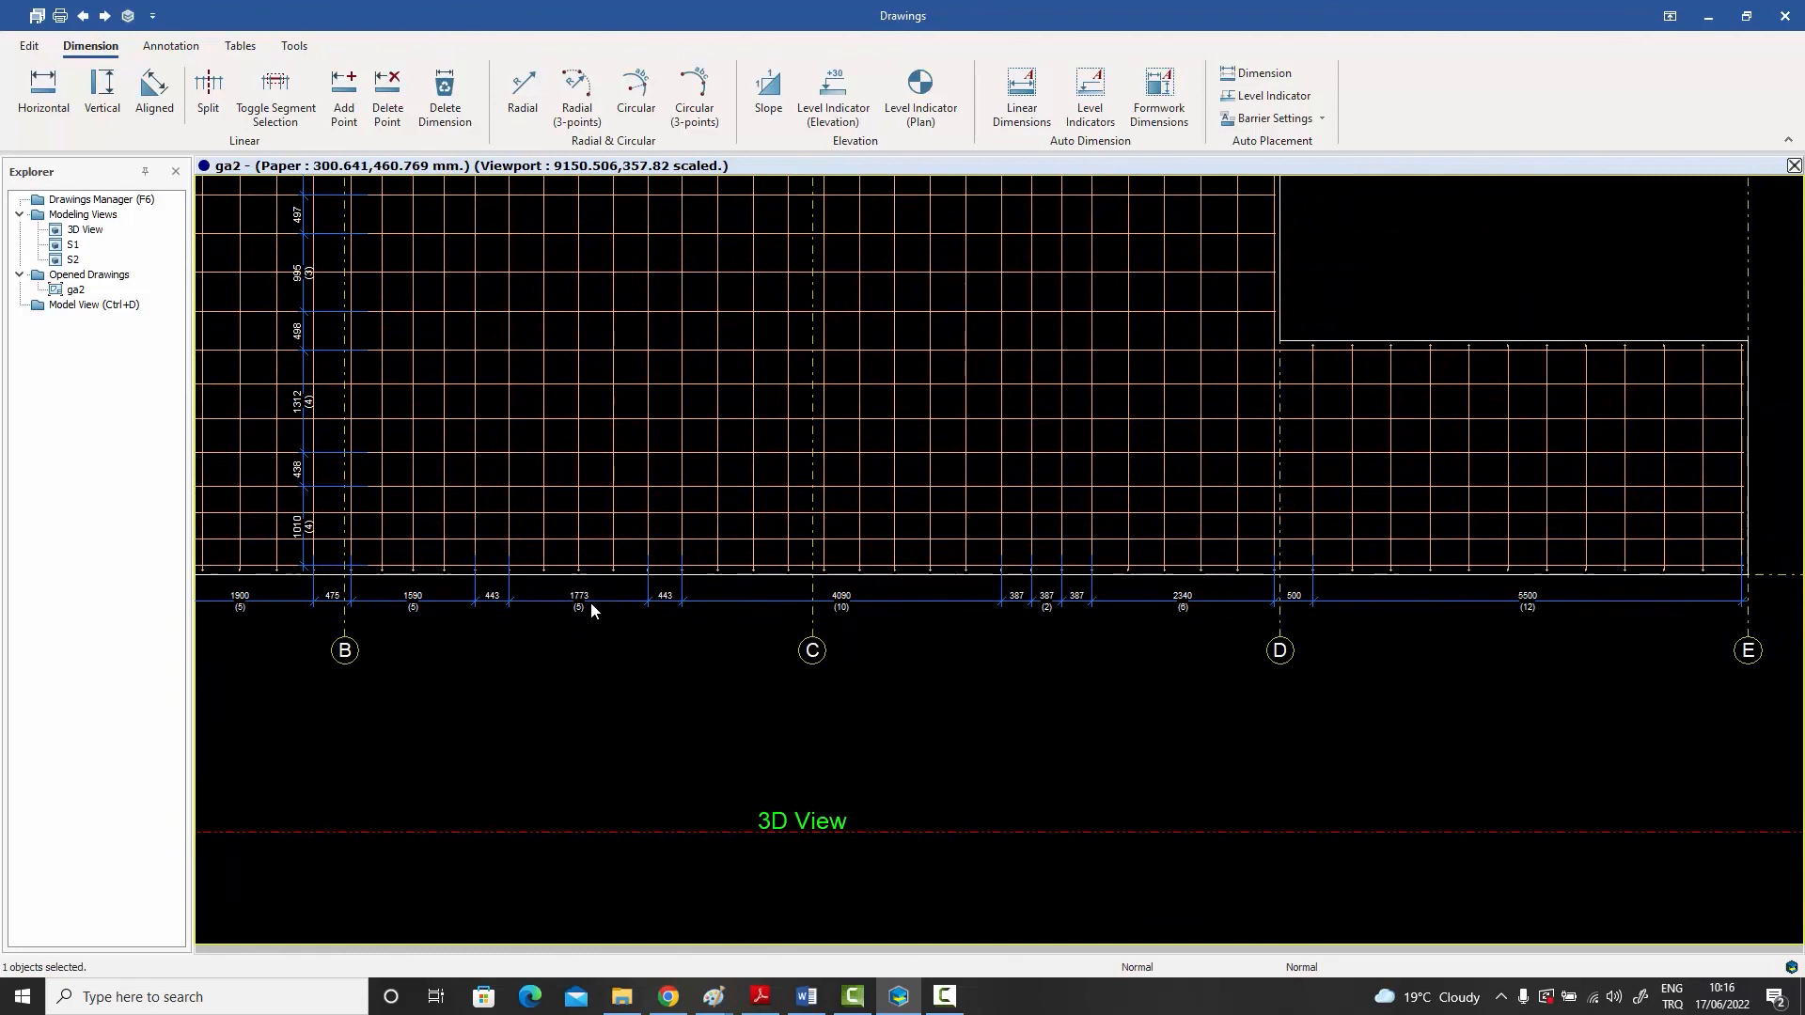
scroll(591, 607, down, 2)
middle_drag(685, 597, 830, 699)
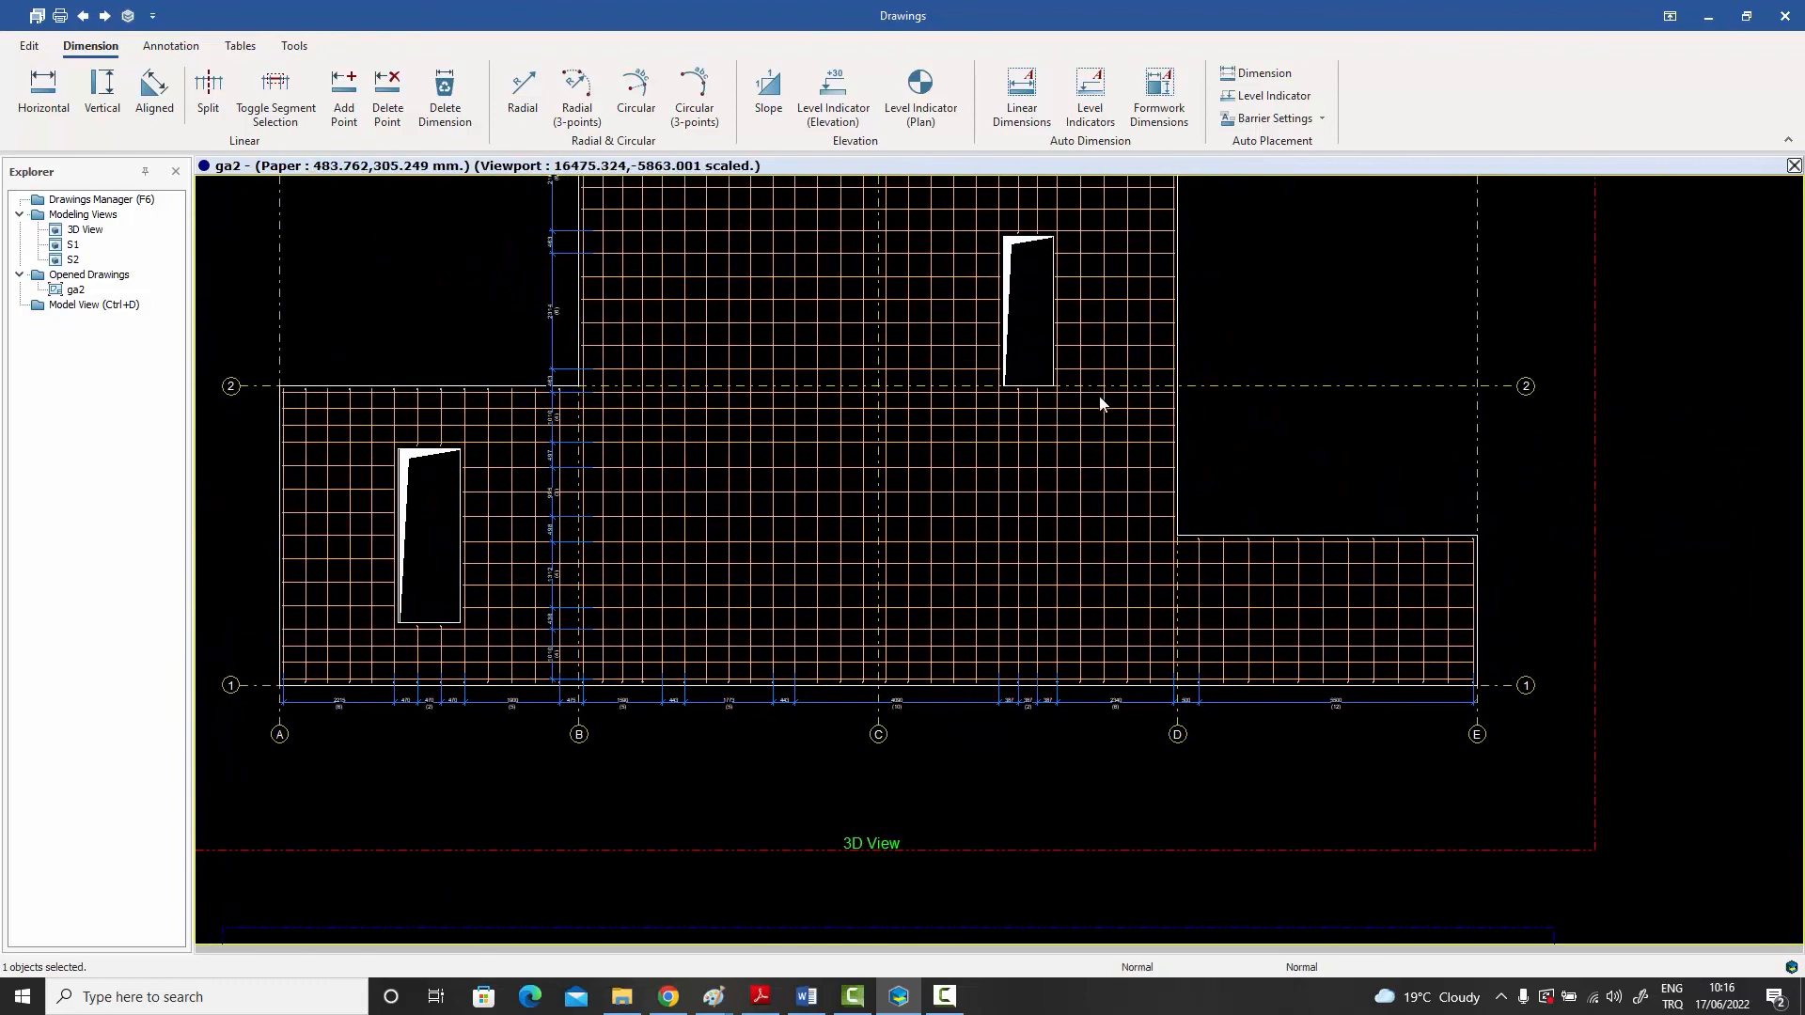
middle_drag(1100, 400, 1102, 572)
scroll(1113, 539, down, 2)
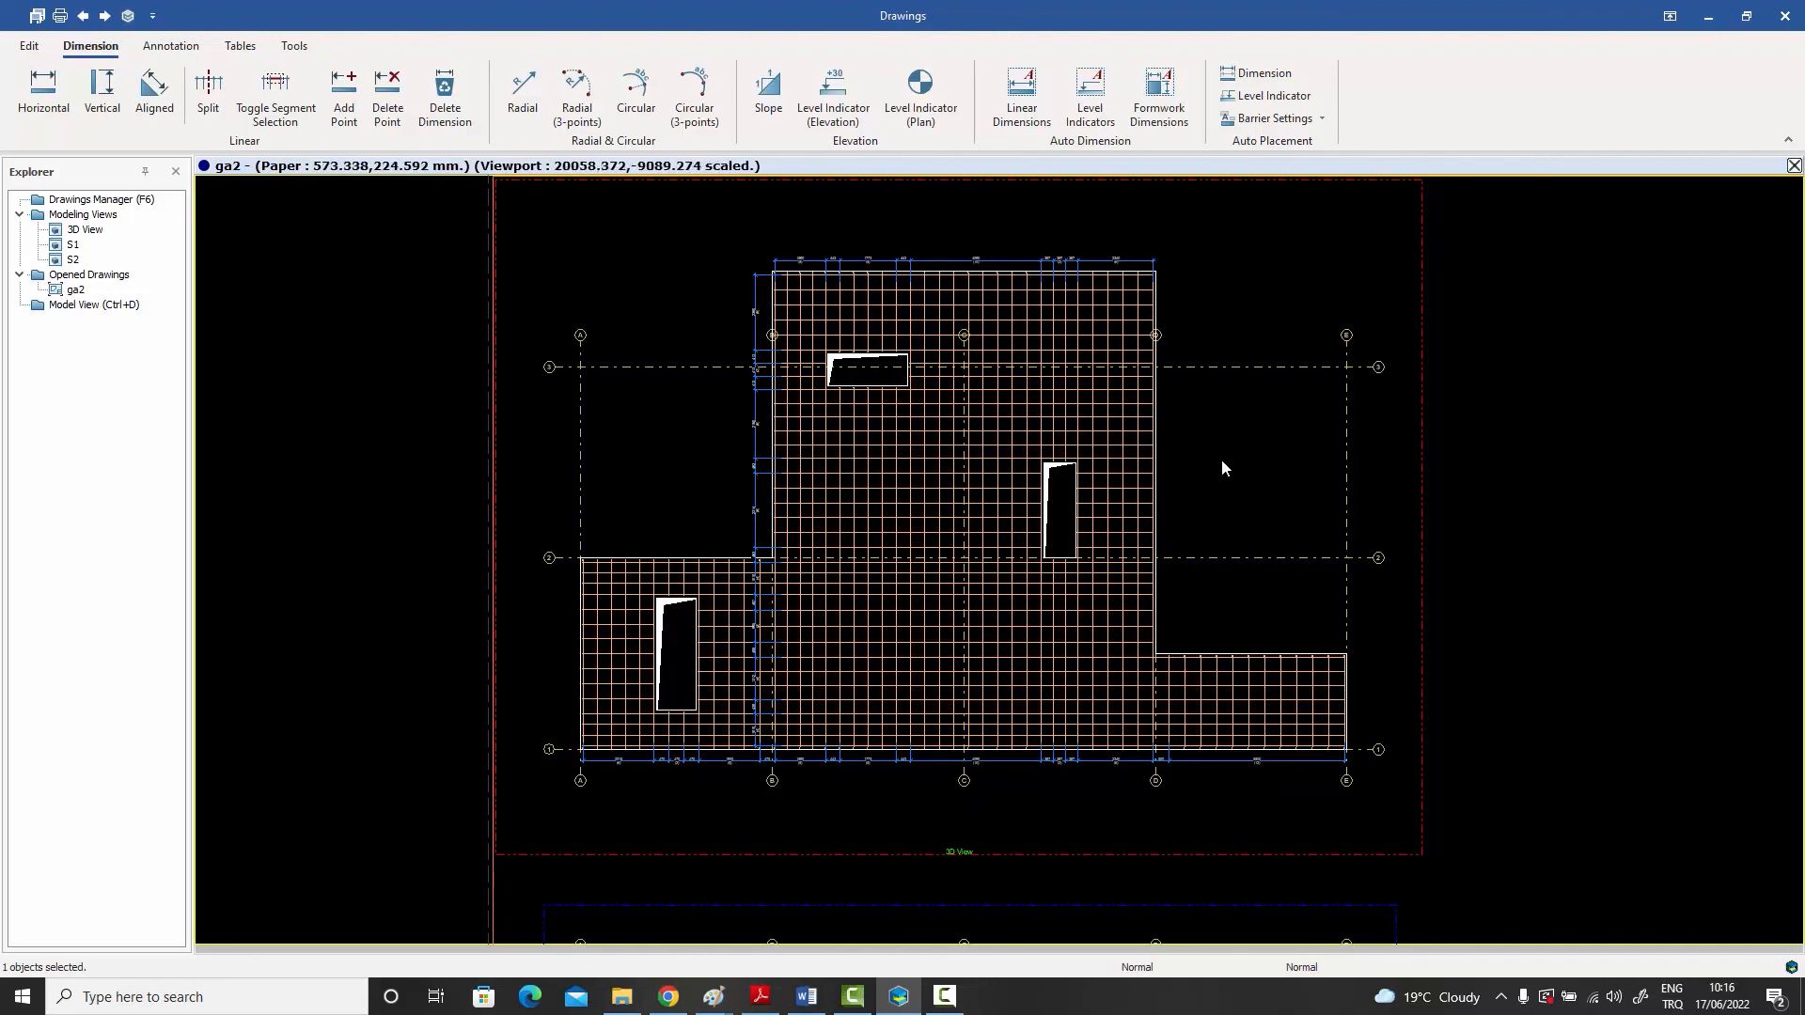
- Automatically annotate all rebars in the slab plan viewport
click(981, 92)
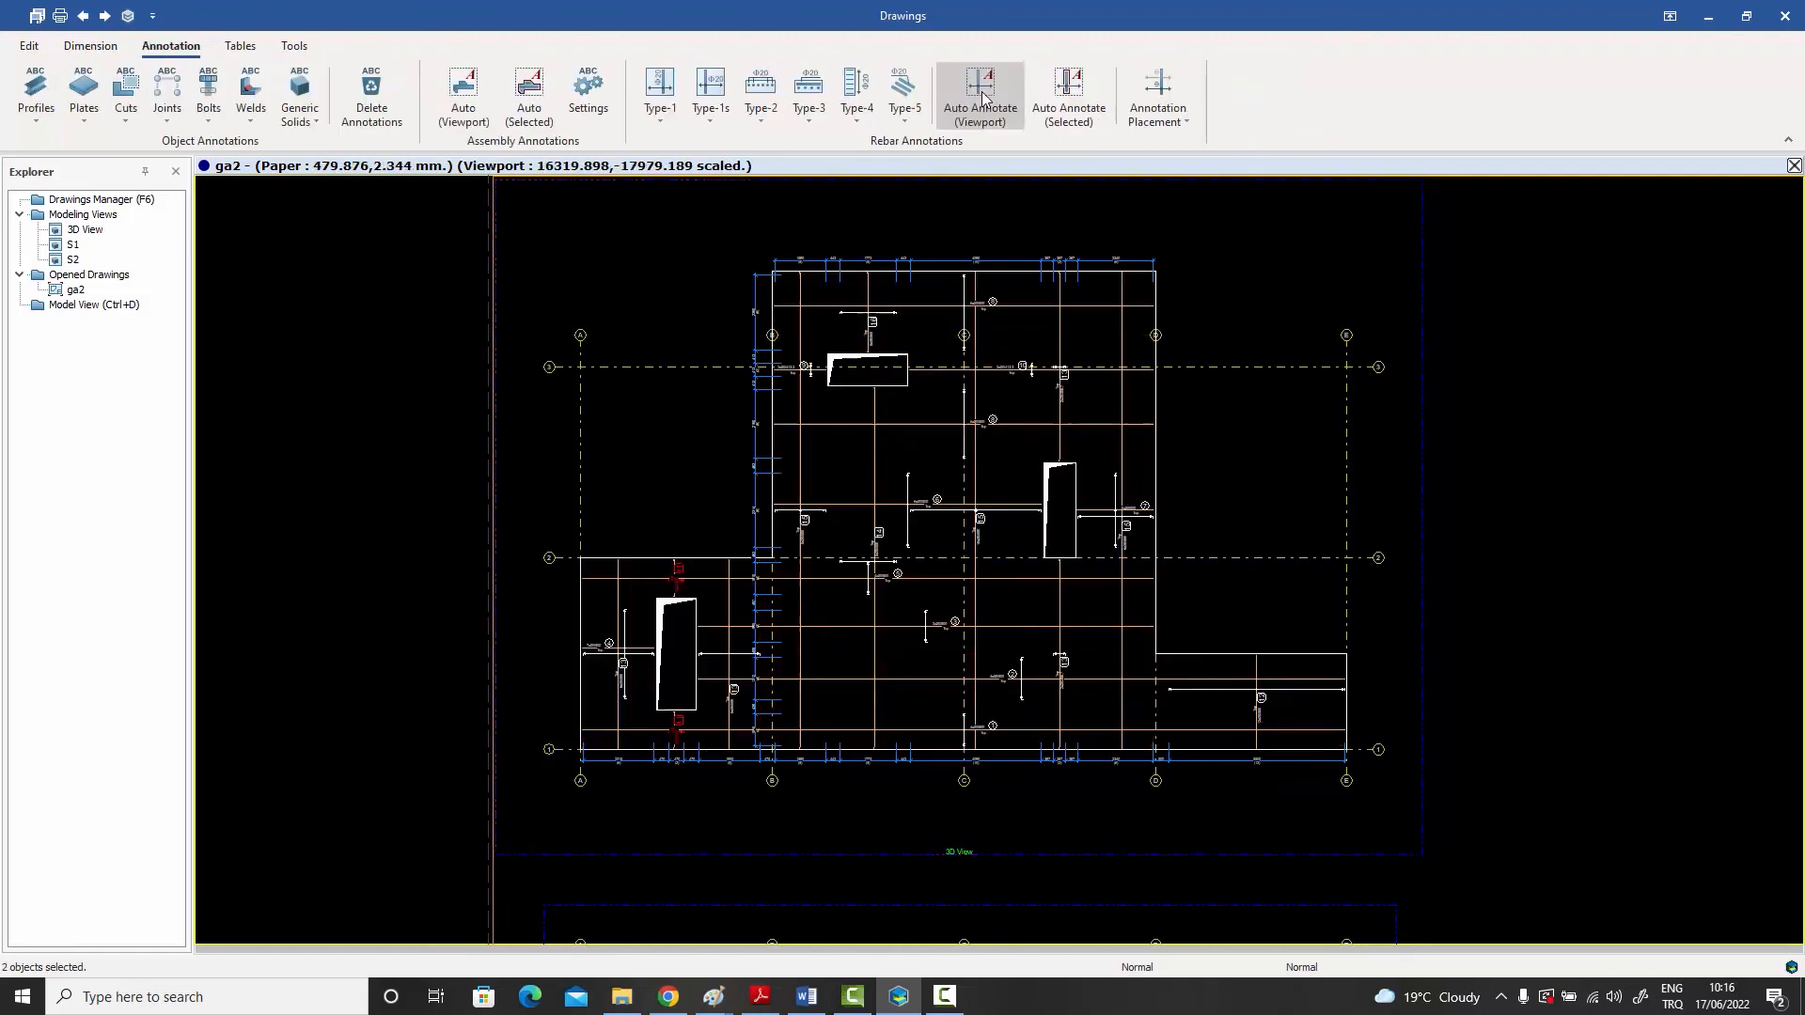